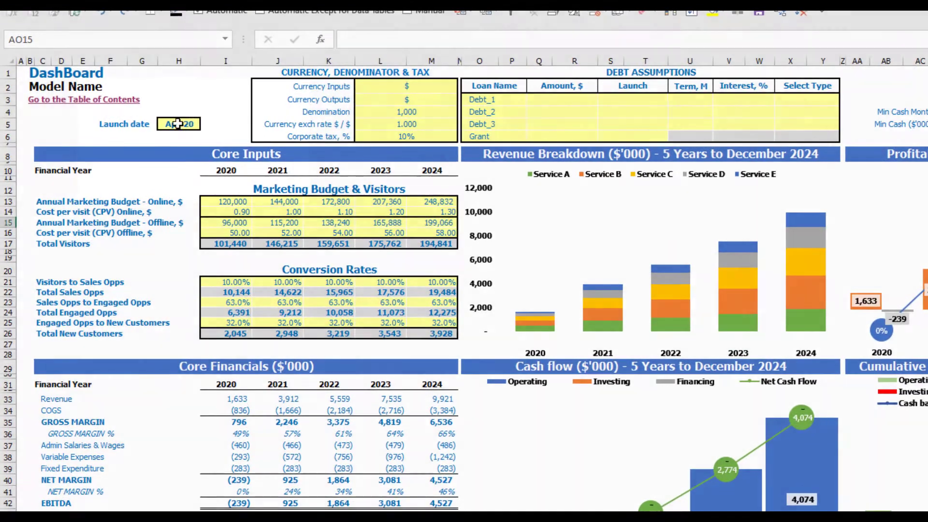
Set the business launch date to May-20.
click(131, 126)
click(206, 125)
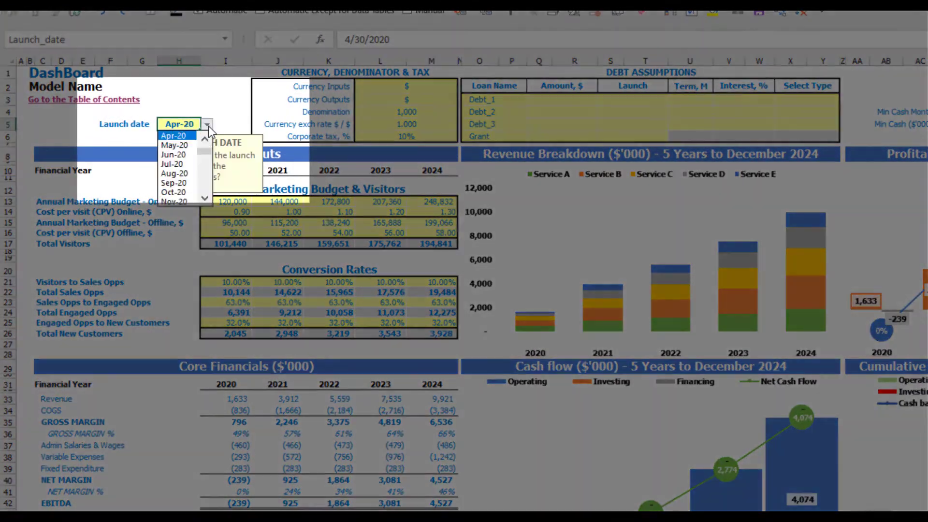
click(185, 146)
click(199, 92)
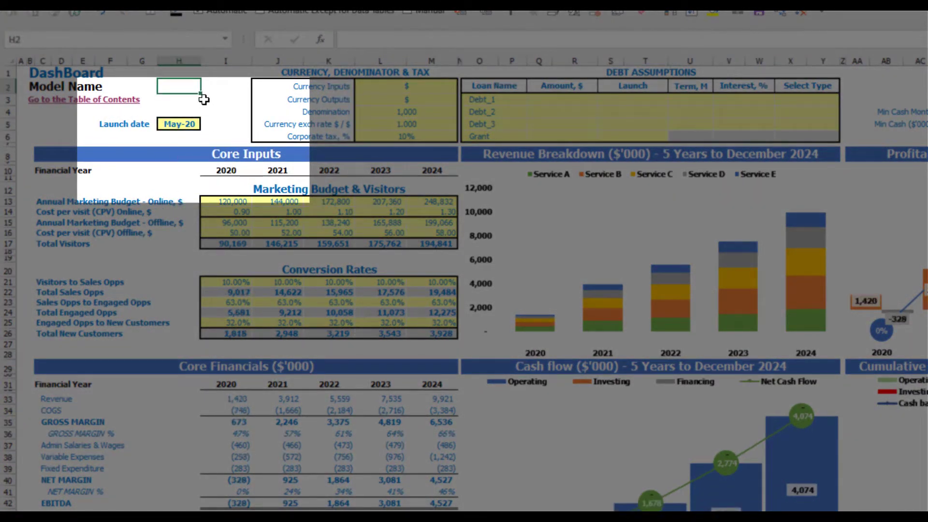
click(185, 124)
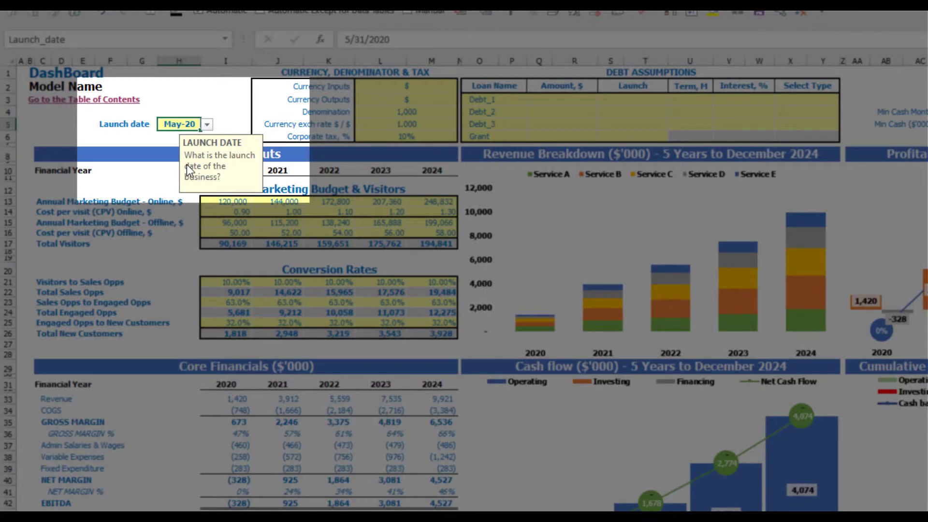
click(122, 138)
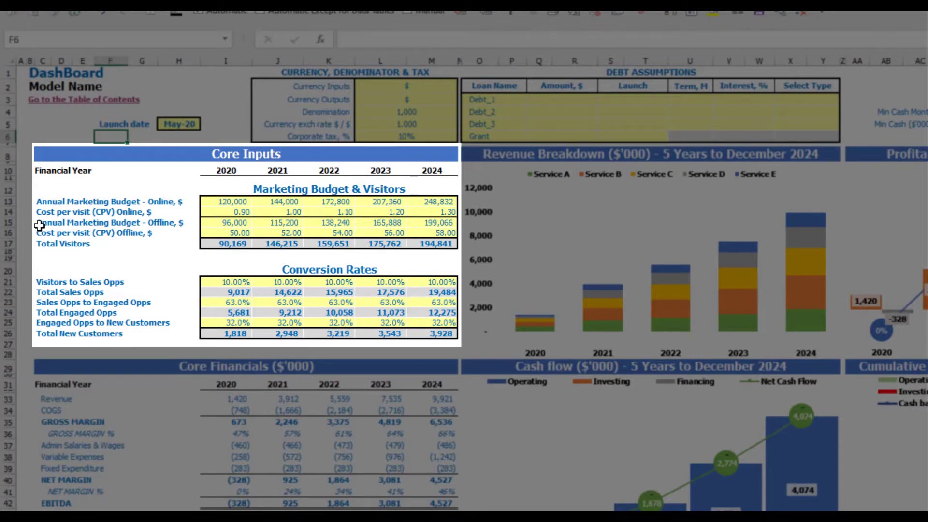
Clear the offline marketing budget and offline cost-per-visit values for 2020–2024, and undo the deletion.
drag(227, 233, 436, 222)
key(Delete)
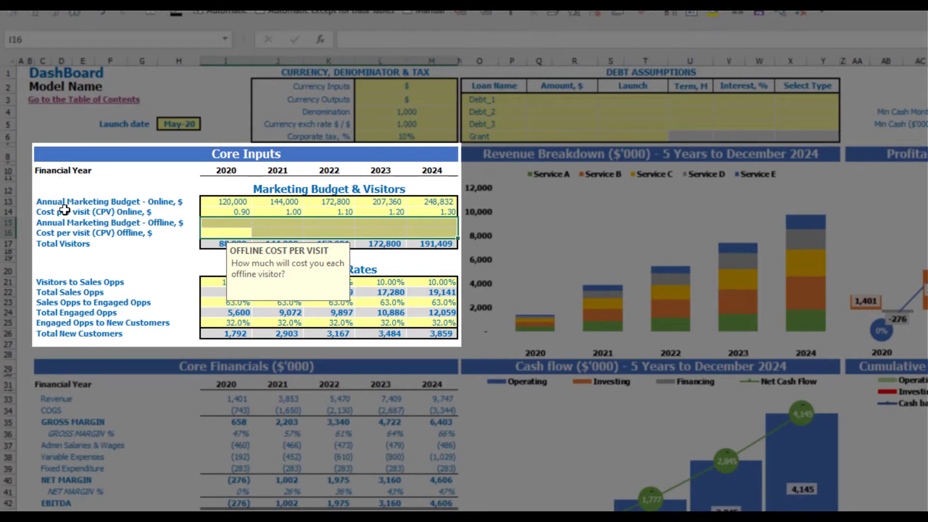
click(170, 282)
key(ctrl+z)
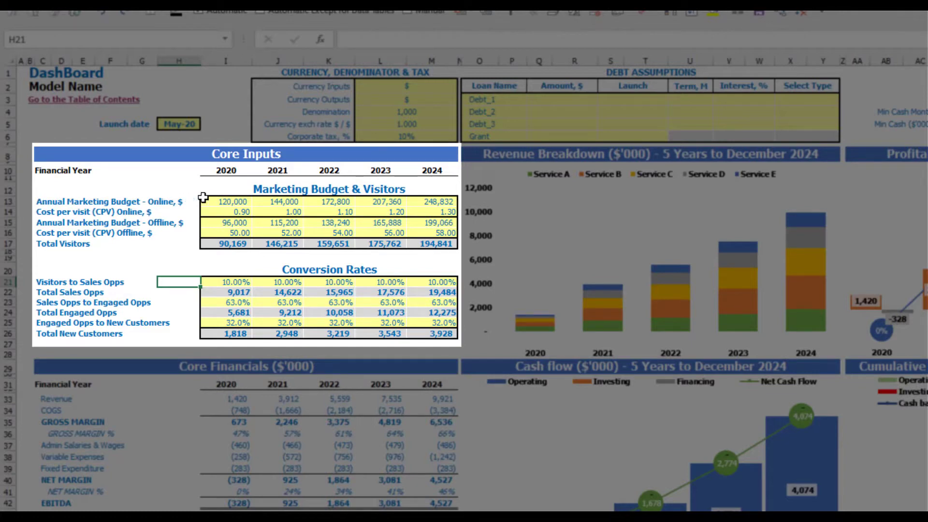
Set the 2020 online marketing budget to 100000 and make 2021 the formula =I13+20000.
click(224, 203)
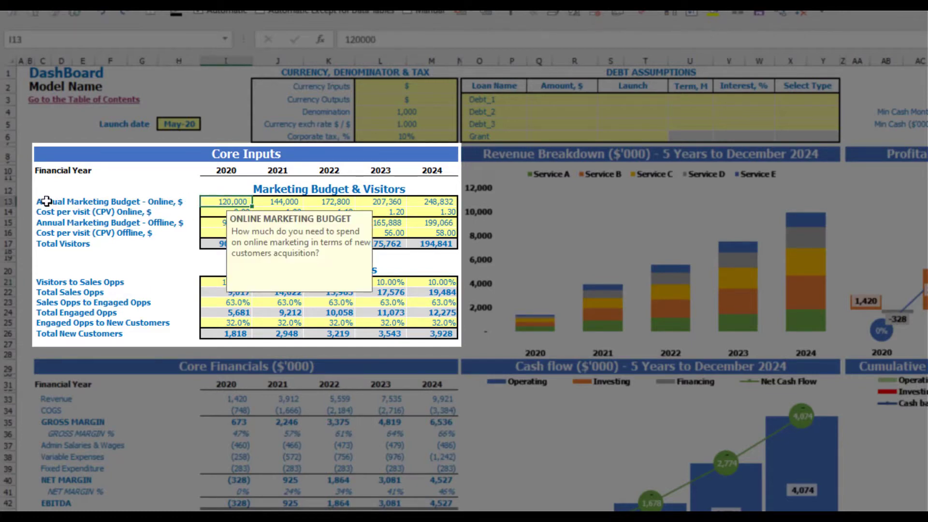
text(1)
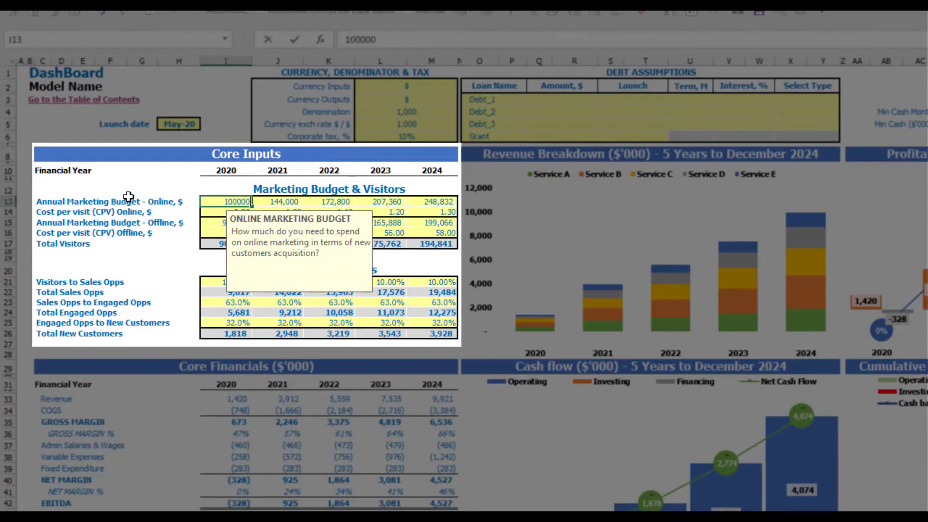
key(Tab)
text(=)
key(Left)
text(+20000)
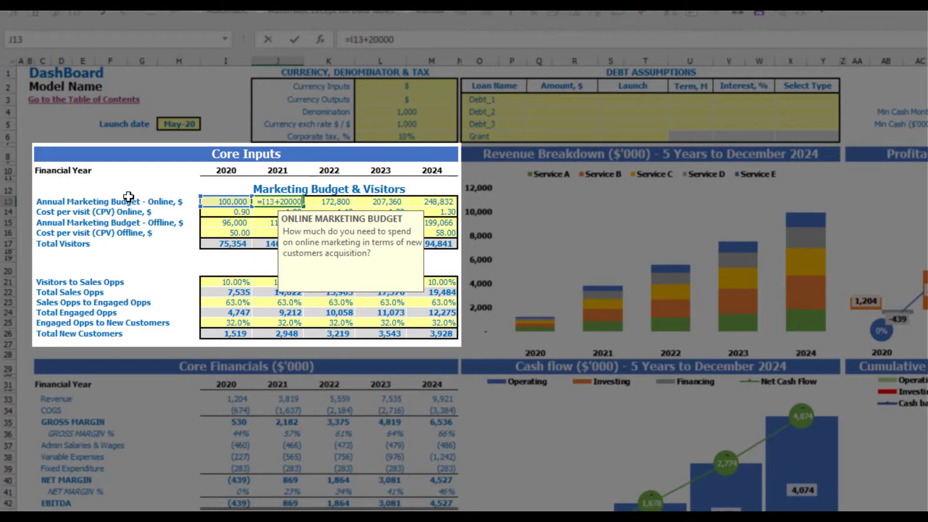
key(Return)
Copy the 2021 online marketing budget formula across 2022, 2023 and 2024.
key(Up)
key(ctrl+c)
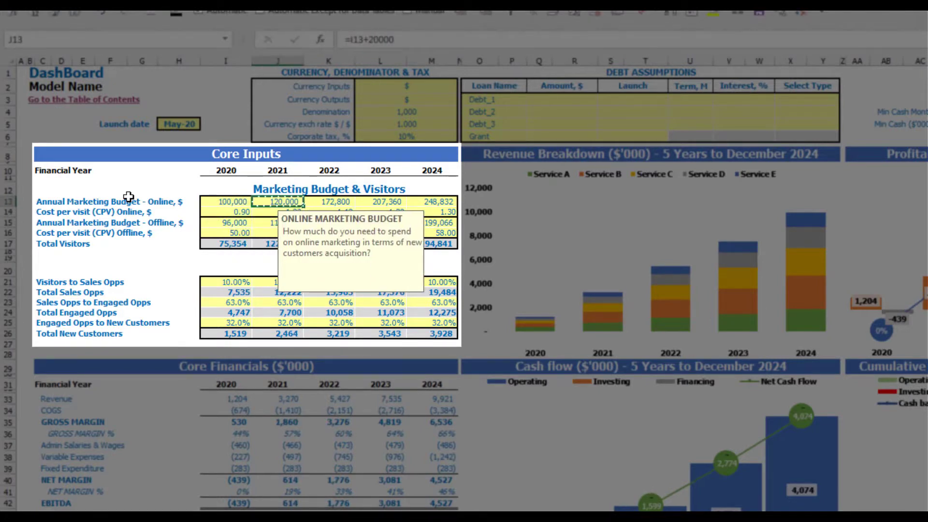
key(Right)
key(shift+Right)
key(shift+Right)
key(ctrl+v)
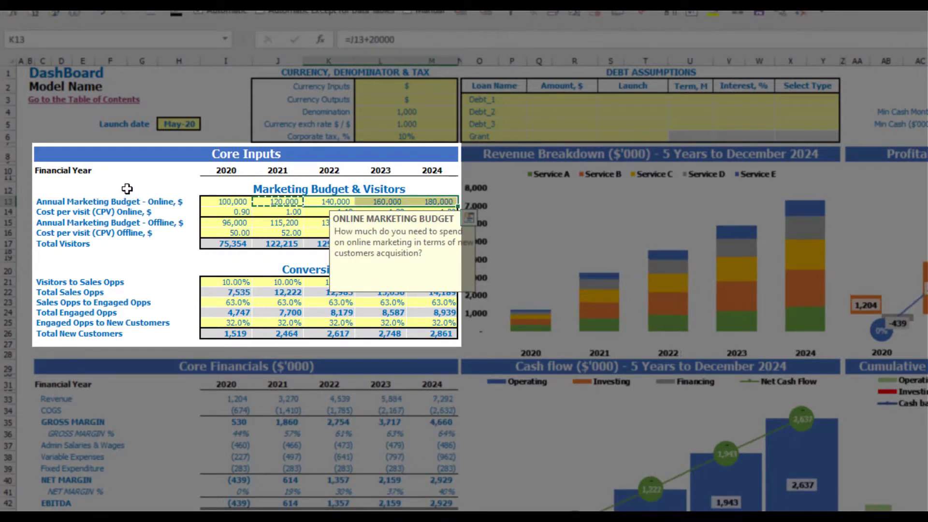
click(123, 189)
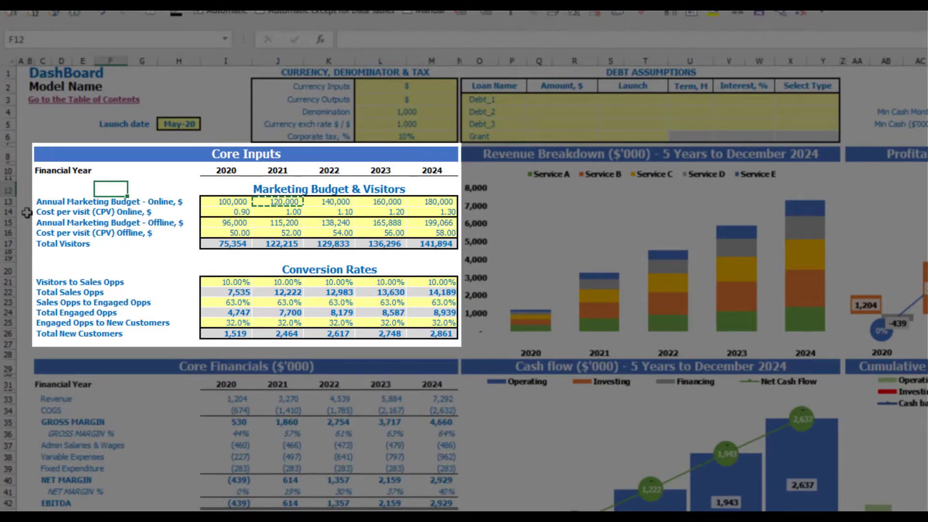
Set the online cost per visit for 2020–2024 to 1, 1.2, 1.4, 1.6 and 1.8.
click(214, 212)
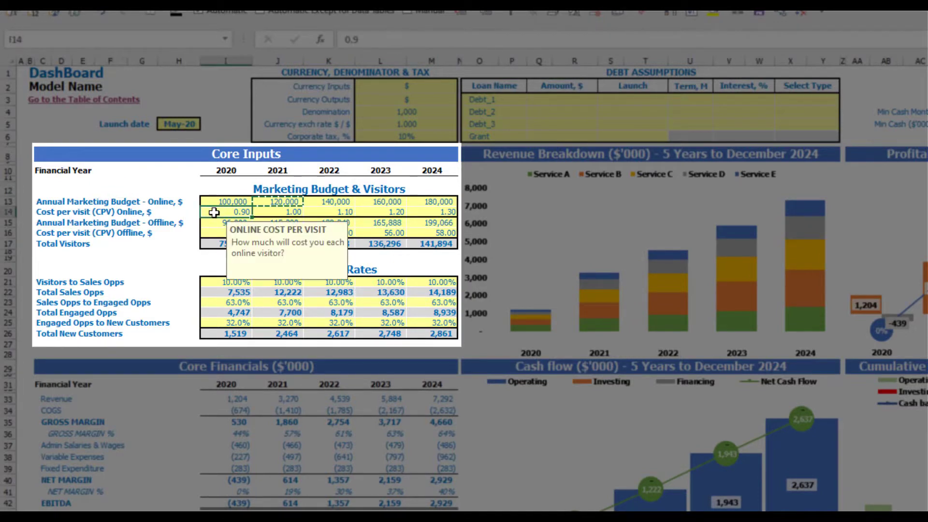
text(1)
key(Tab)
text(1.2)
key(Tab)
text(1.4)
key(Tab)
text(1.6)
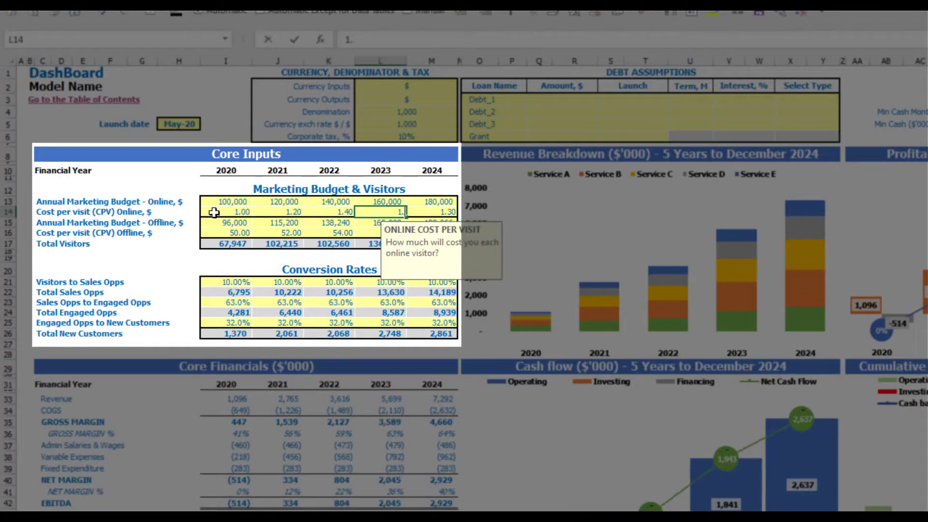
key(Tab)
text(1.)
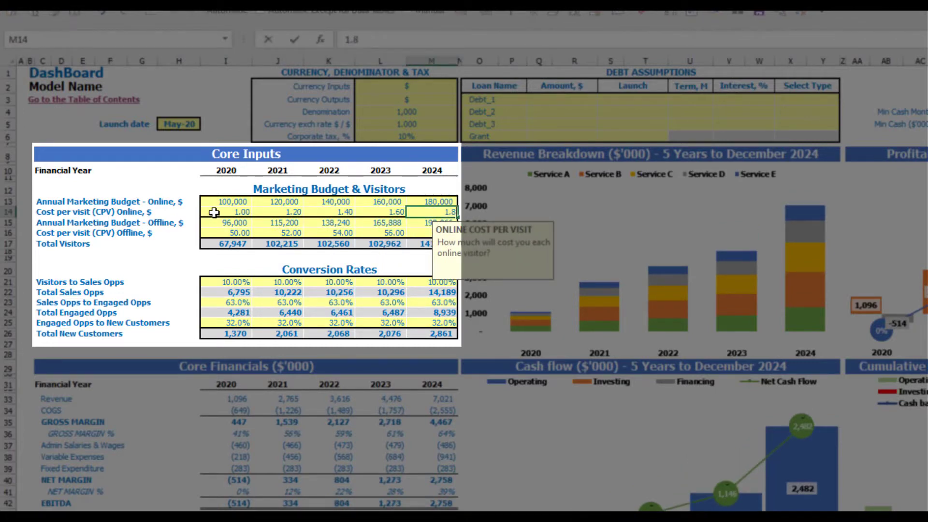
text(8)
key(Return)
click(182, 193)
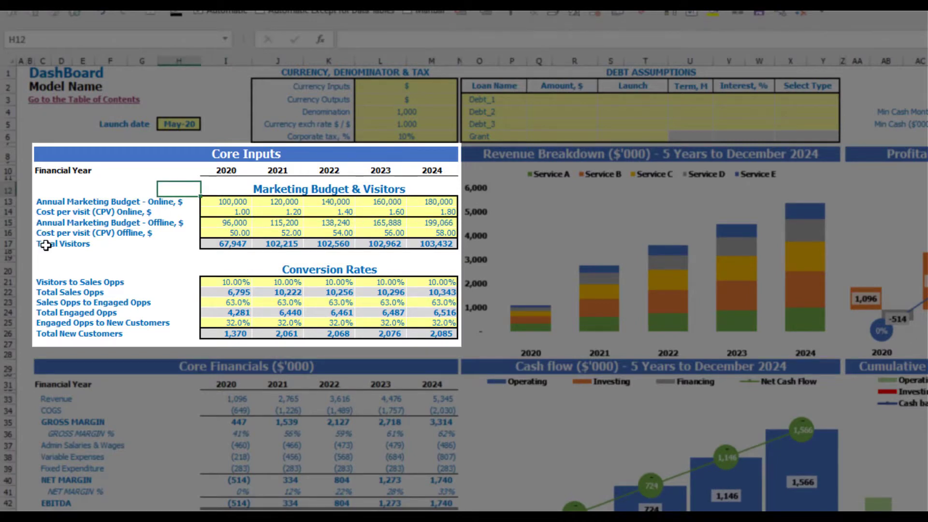
Review the Total Visitors row for all years and the row labels of the Conversion Rates funnel.
drag(229, 244, 425, 242)
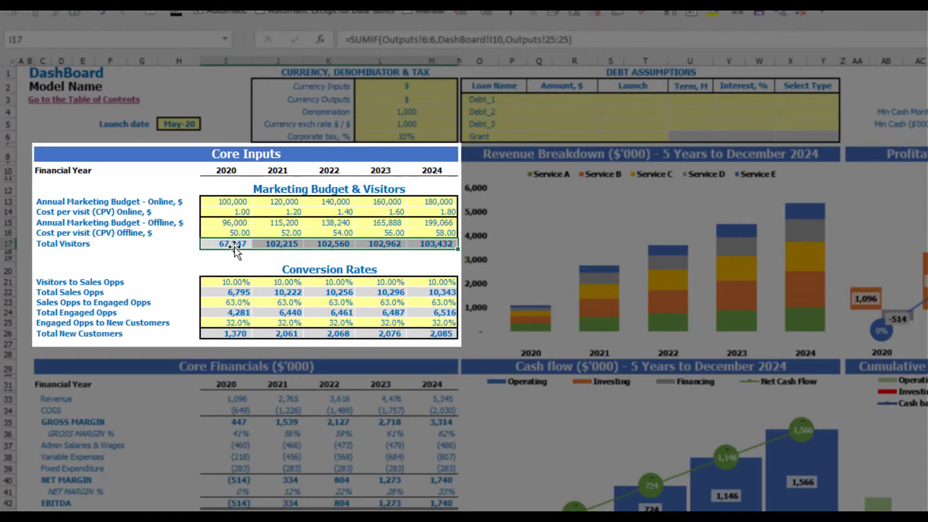
click(180, 252)
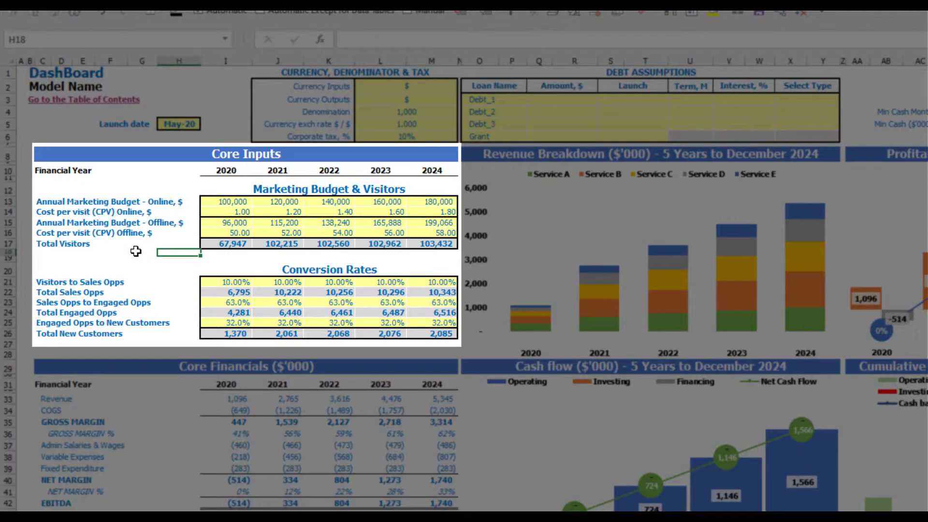
click(40, 283)
click(43, 303)
click(44, 313)
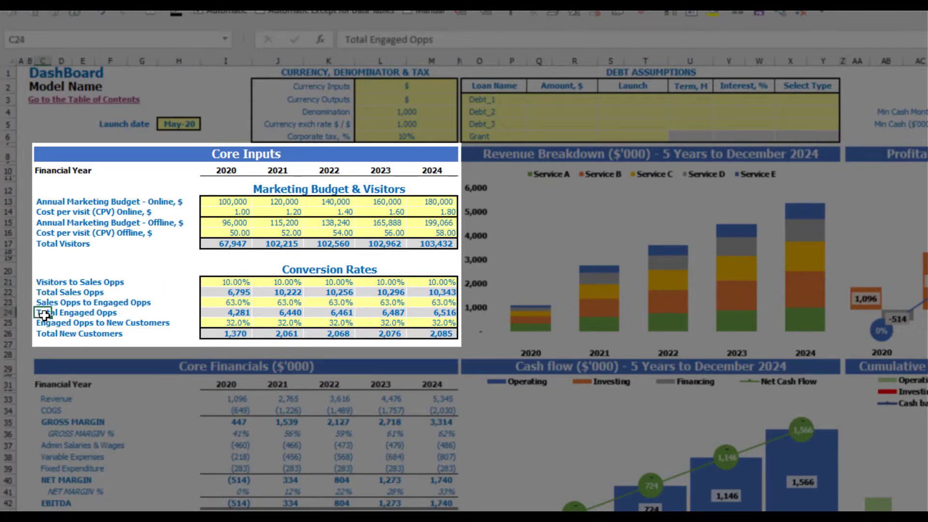
click(44, 283)
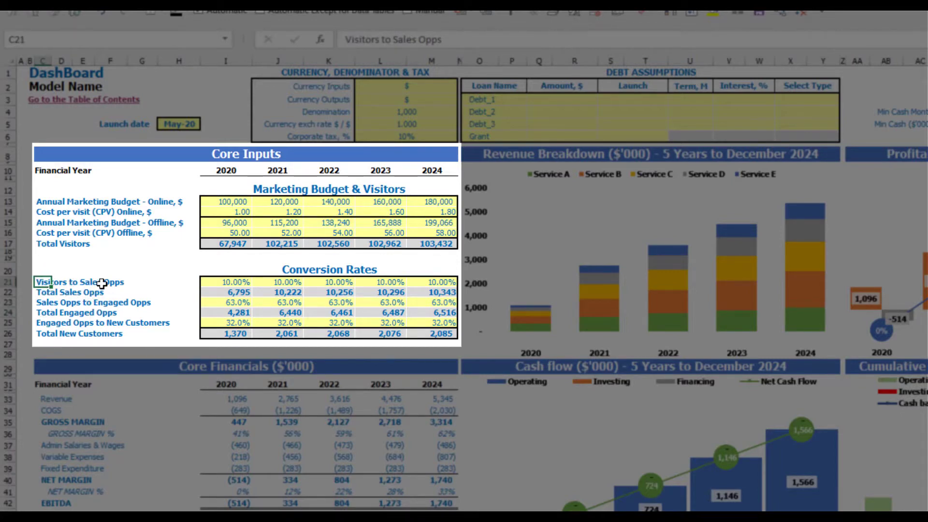
Set the Visitors to Sales Opps rates for 2020–2024 to 50%, 52%, 54%, 56% and 58%.
click(221, 281)
text(5%)
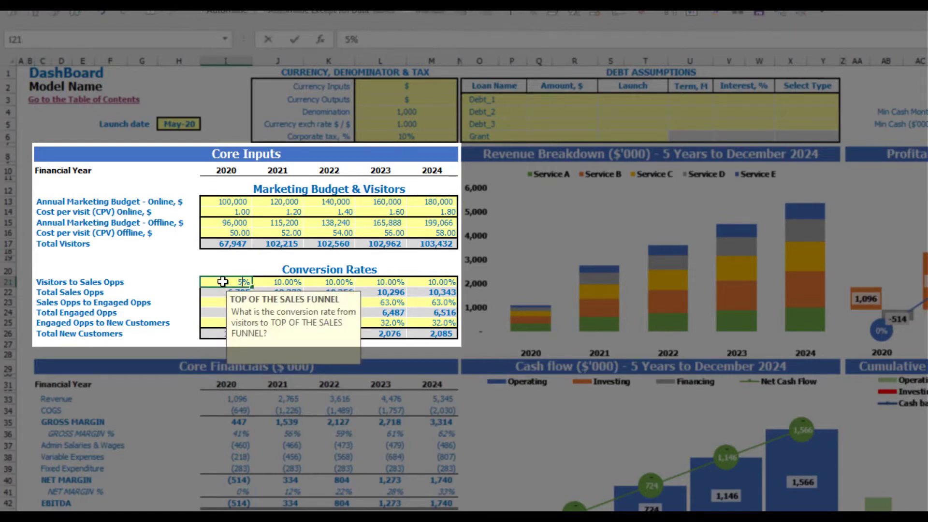
key(Tab)
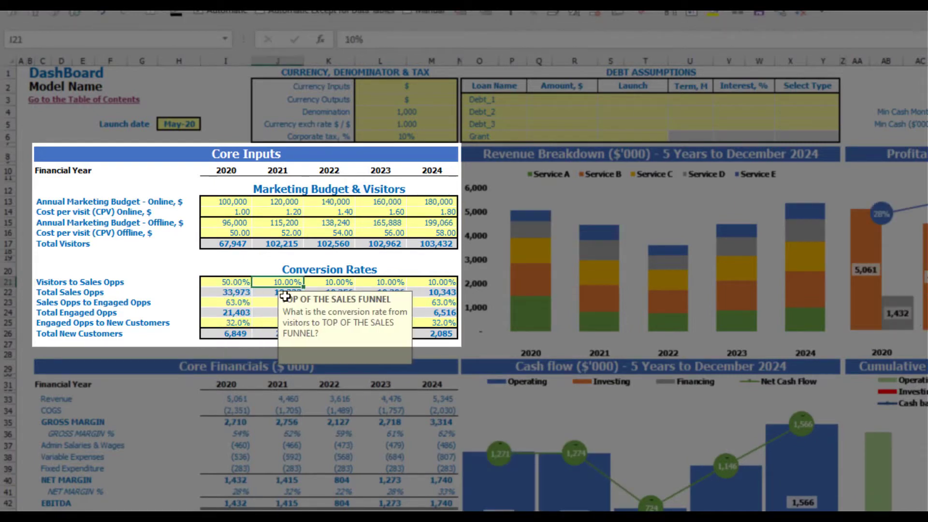
text(52%)
key(Tab)
text(54%)
key(Tab)
text(5%)
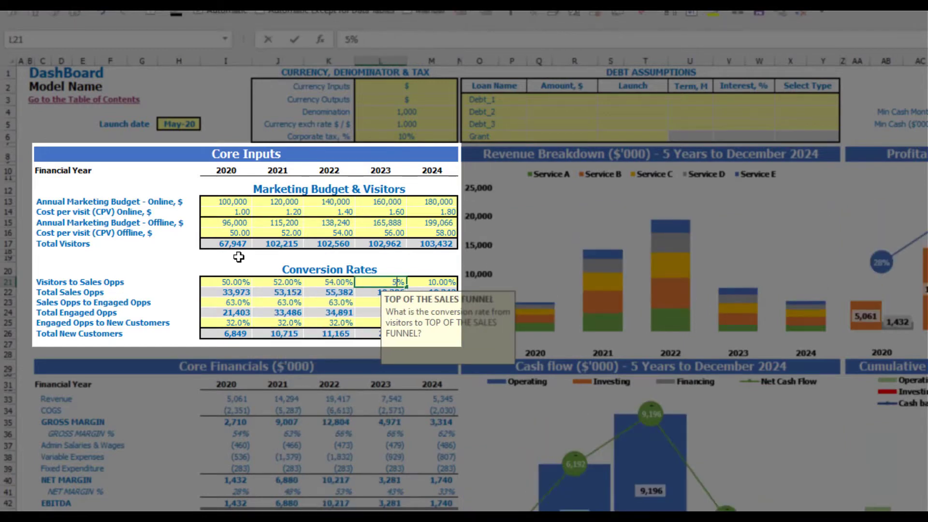
text(6)
key(Tab)
text(5)
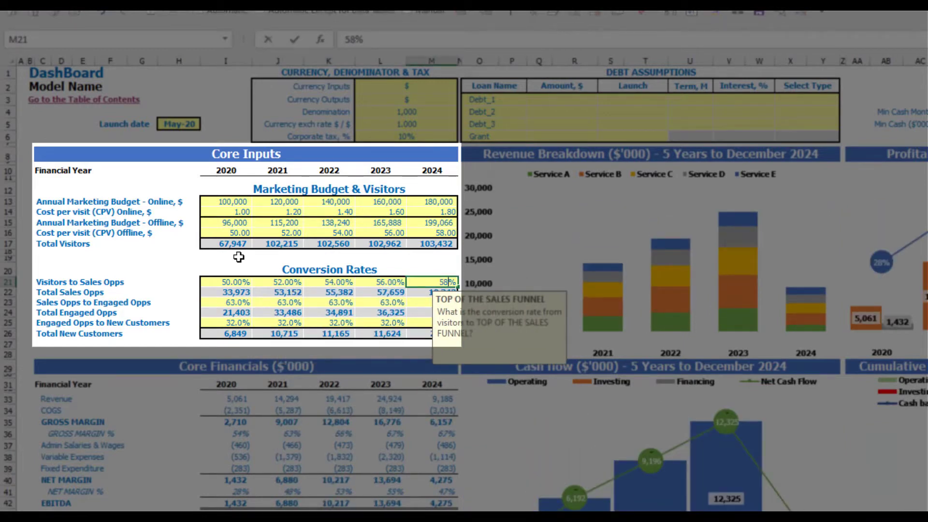
text(8)
key(Return)
click(232, 244)
click(230, 294)
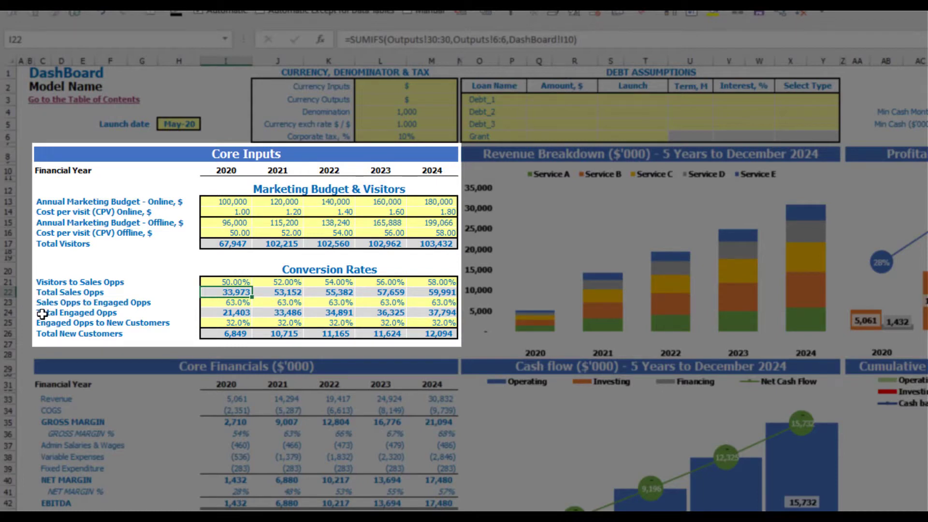
Set the Sales Opps to Engaged Opps rate to 20% for 2020 and copy it across 2021–2024.
click(216, 302)
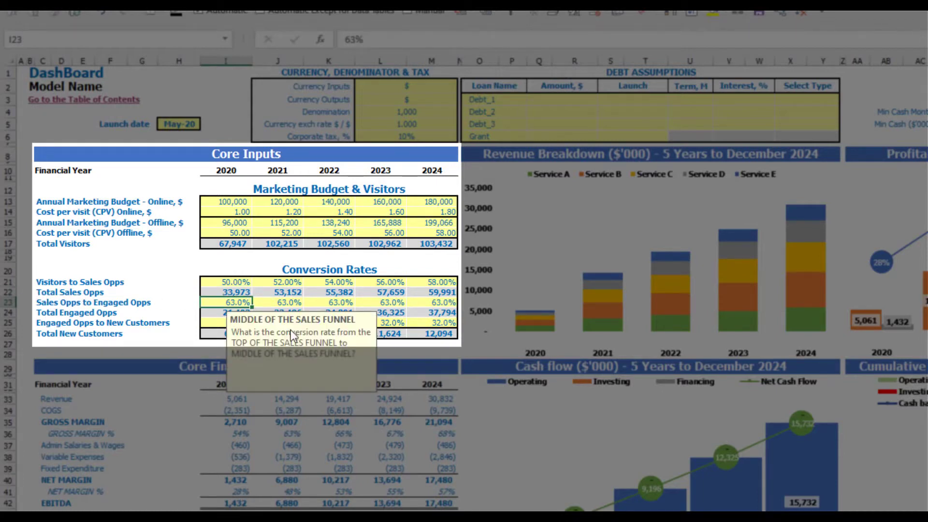
text(20)
key(Tab)
key(shift+Right)
key(shift+Right)
key(shift+Right)
key(ctrl+v)
click(175, 269)
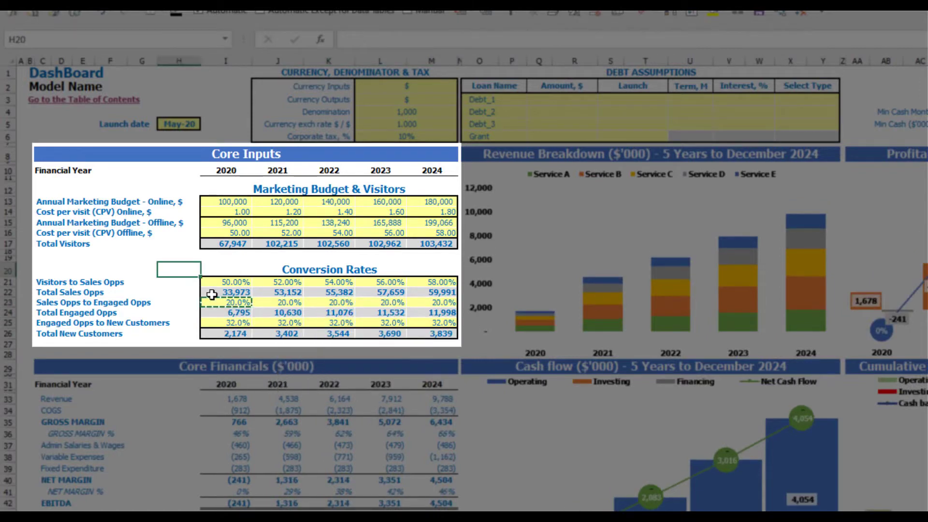
Review the 2020 Sales Opps to Engaged Opps rate and the Total Engaged Opps of each year through 2024.
click(228, 302)
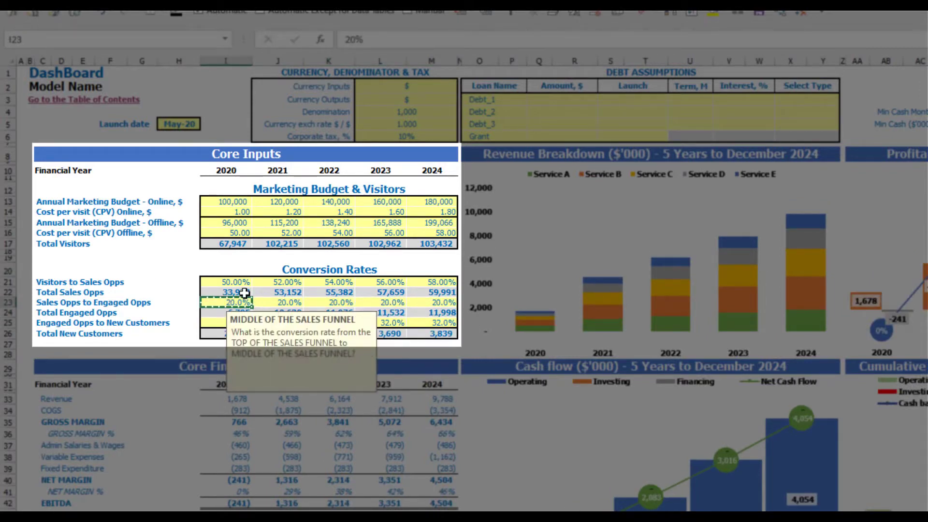
click(176, 270)
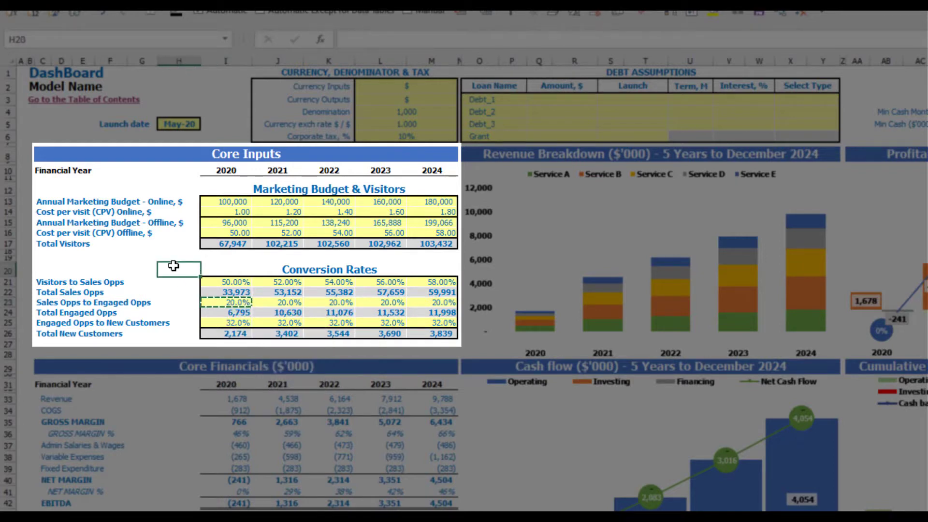
click(223, 313)
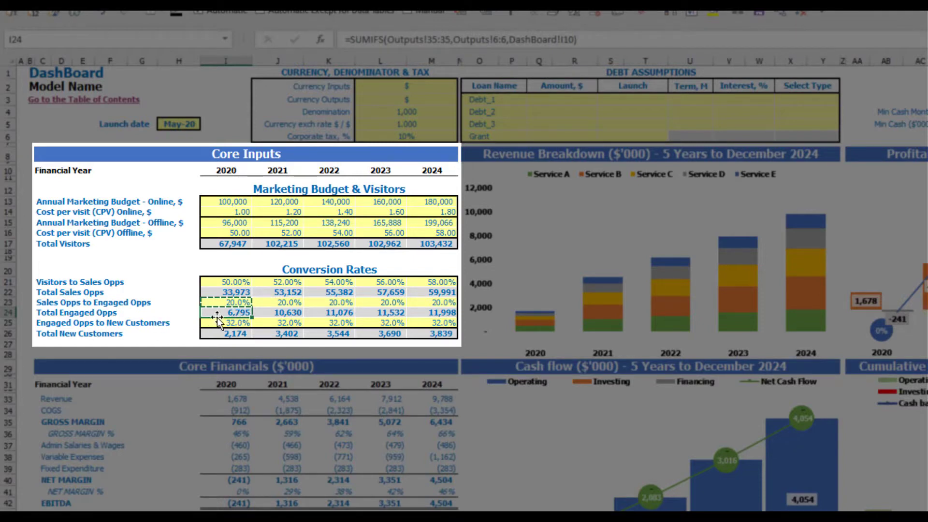
click(290, 313)
click(334, 311)
click(396, 313)
click(425, 312)
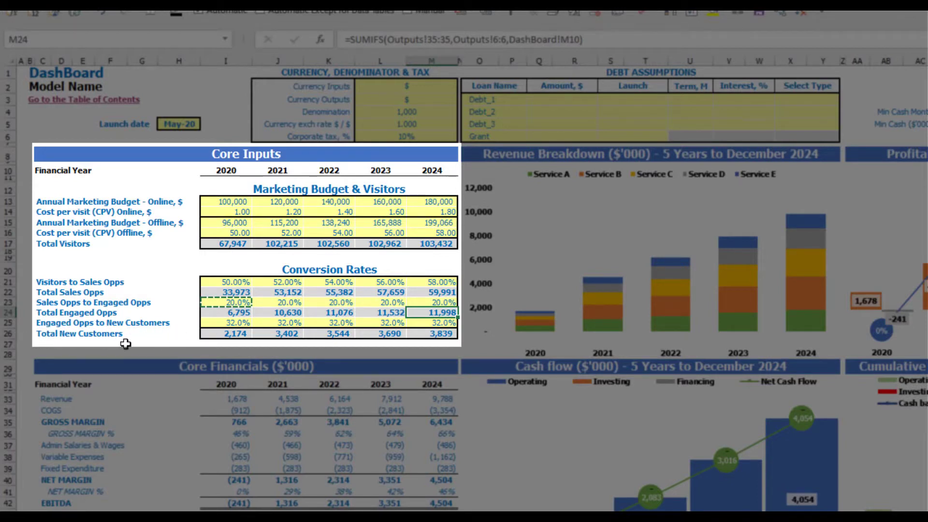
Set the Engaged Opps to New Customers rates for 2020–2024 to 10%, 11%, 12%, 13% and 14%.
click(224, 323)
text(10)
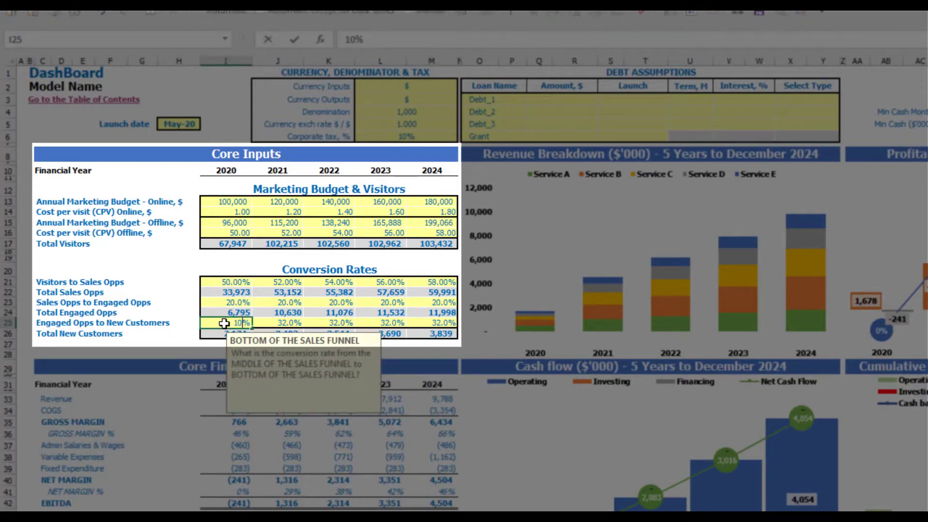
key(Tab)
text(11)
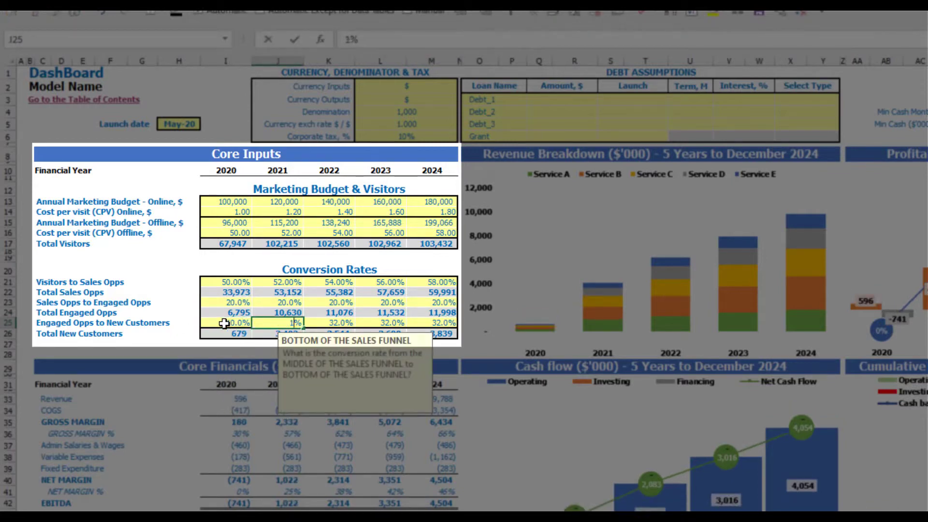
key(Tab)
text(12)
key(Tab)
text(13)
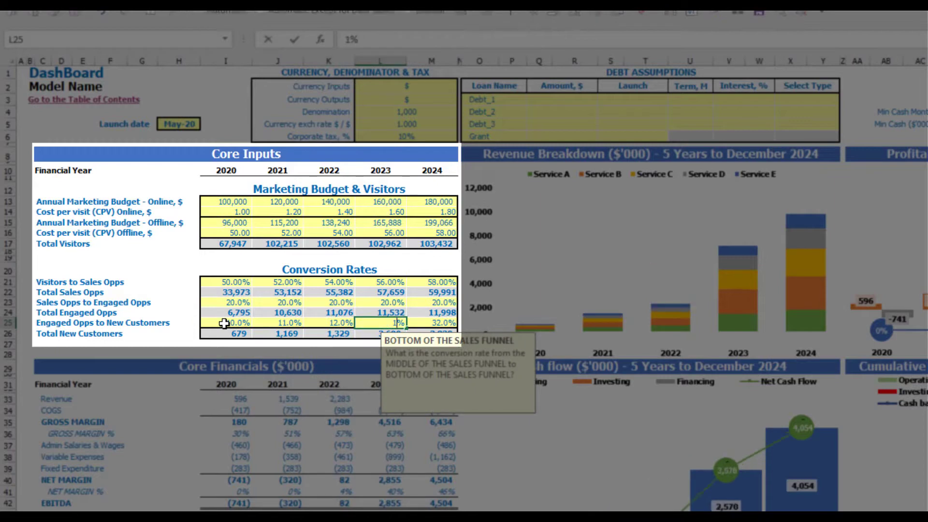
key(Tab)
text(14)
key(Return)
click(238, 313)
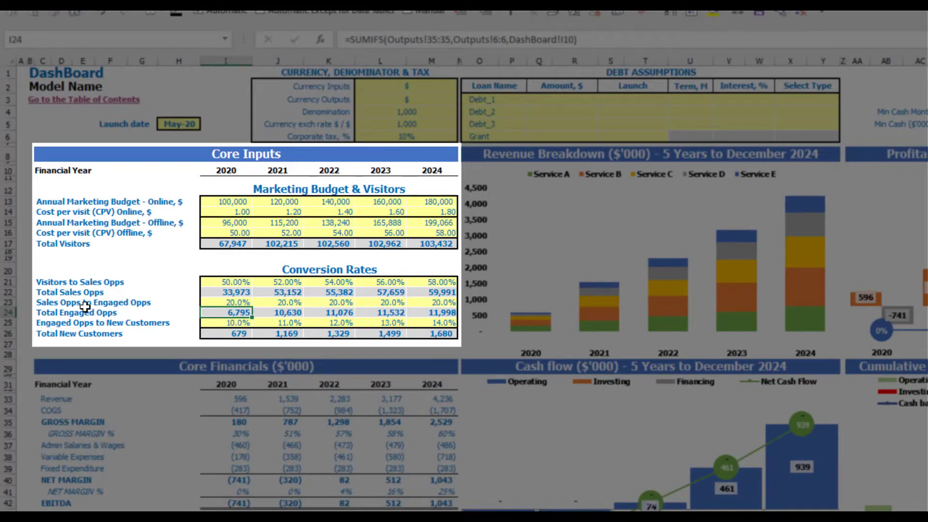
Check the 2020 Total New Customers, and review the Financial Charts sheet's 24-month and 5-year charts from EBIT down past Operating Cash Flow.
click(230, 336)
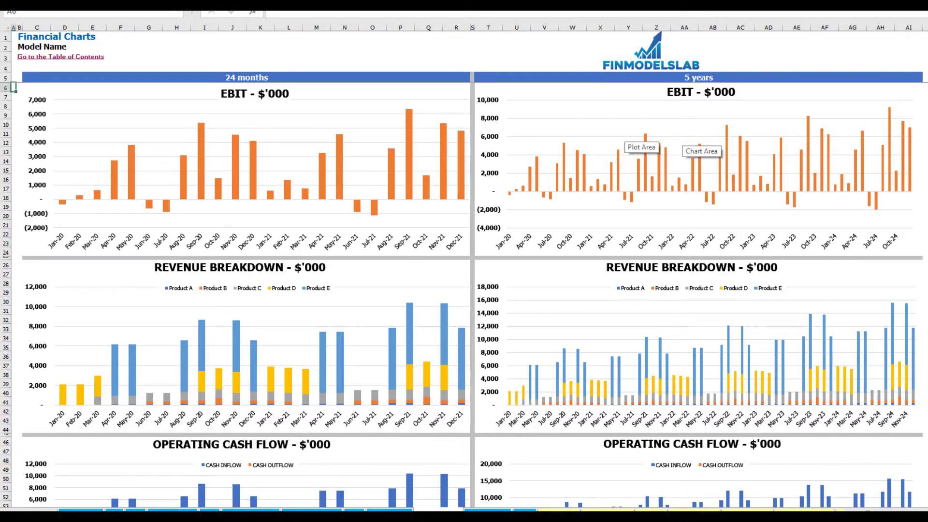
key(ctrl+End)
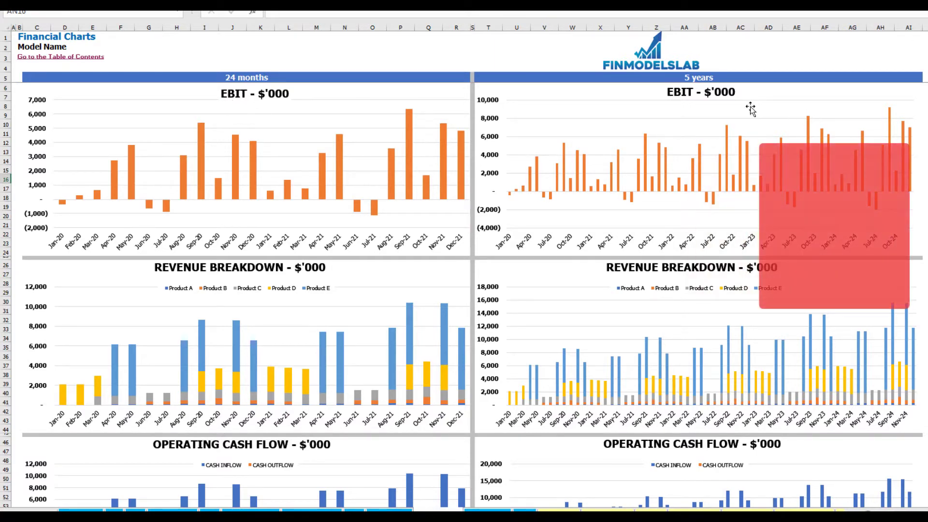
scroll(510, 160, down, 3)
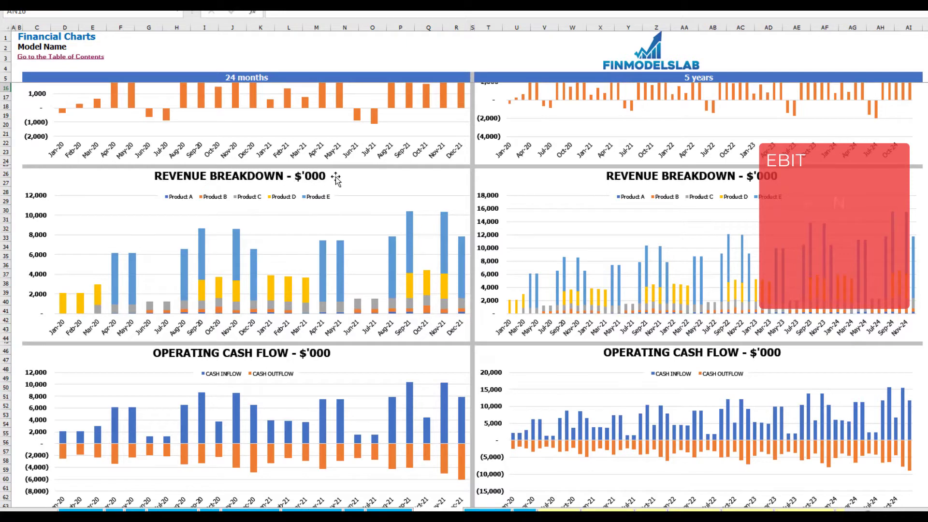
scroll(300, 214, down, 10)
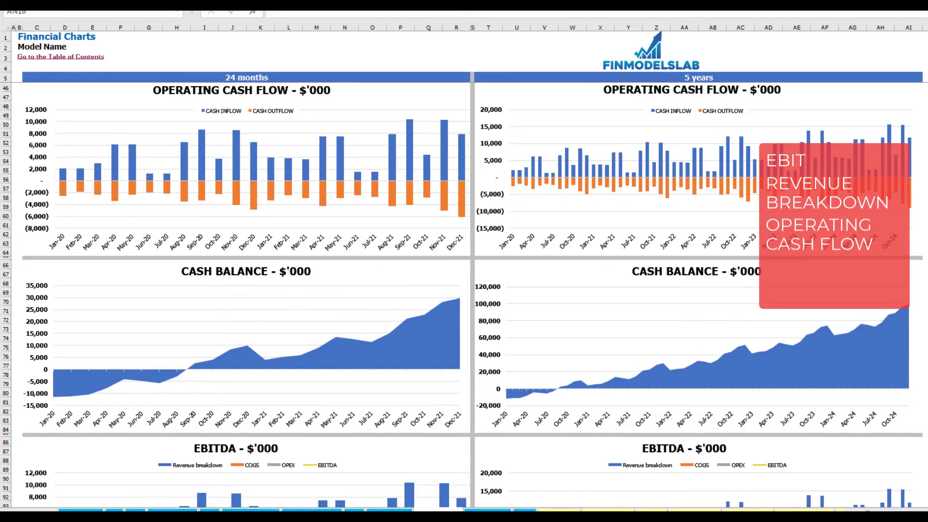
scroll(464, 294, down, 4)
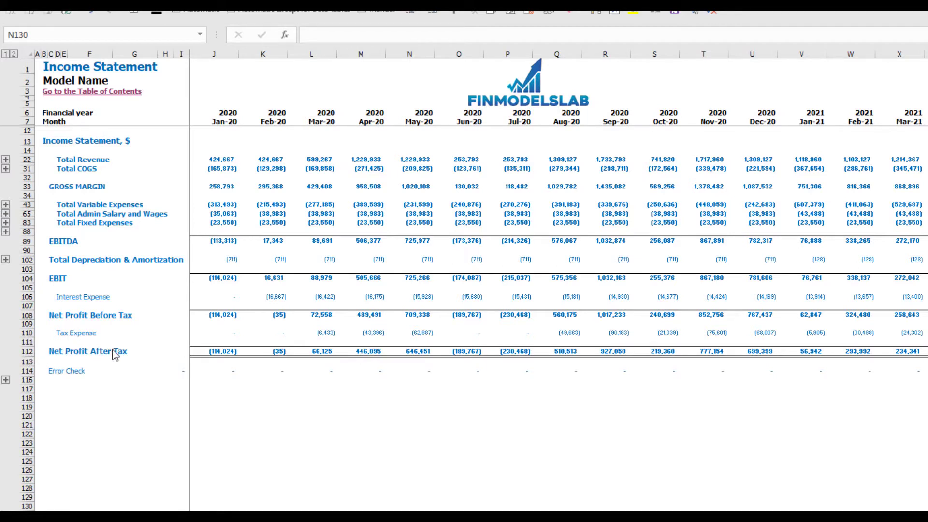
Expand the Total Fixed Expenses, Total Variable Expenses and Total Revenue row groups on the Income Statement.
click(5, 223)
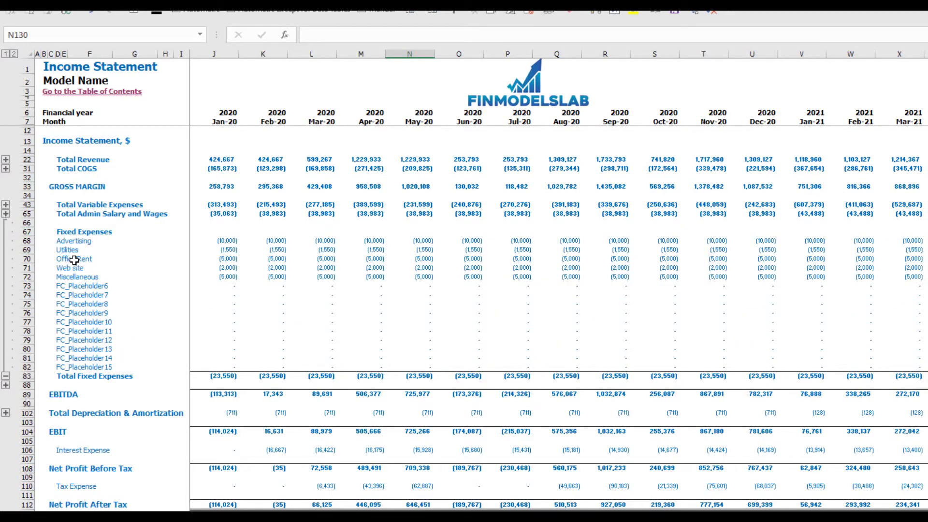
click(6, 205)
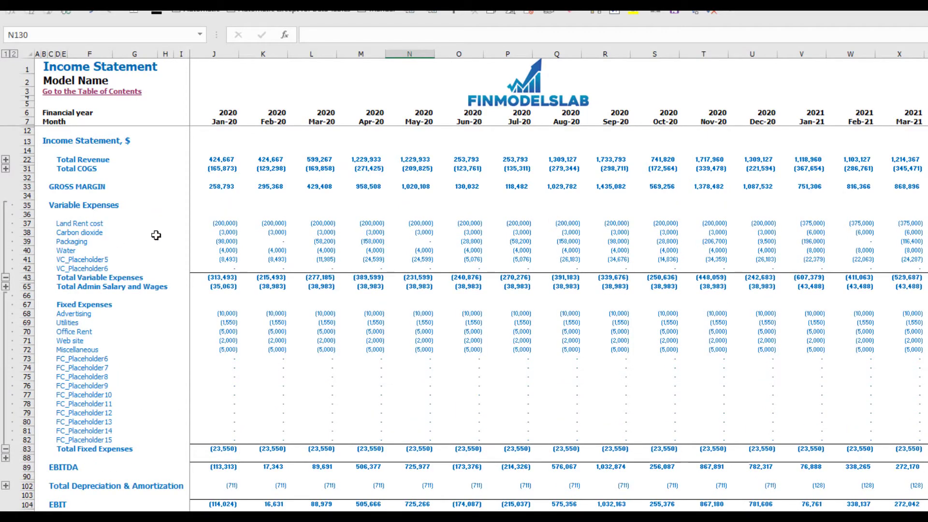
click(6, 159)
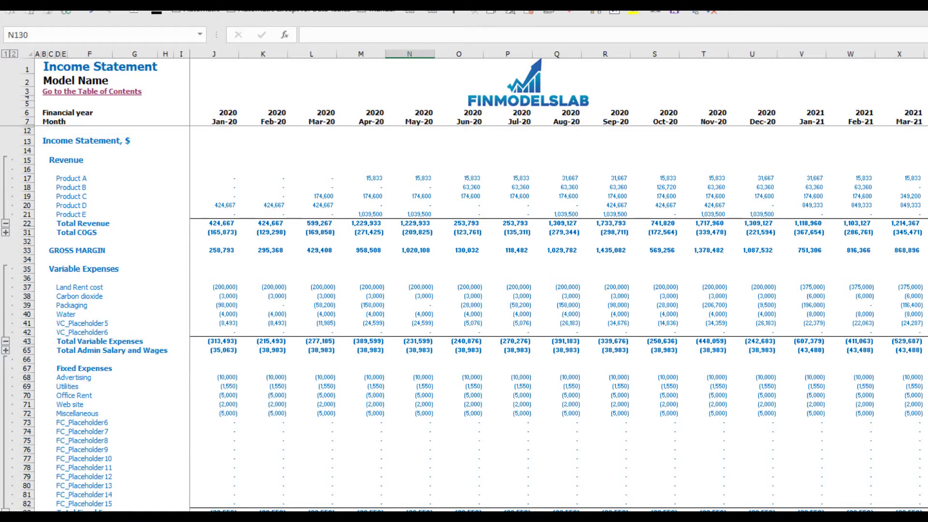
View the Cash Flow Statement and its indirect-method version, and move on to the Financial Statements Summary.
key(ctrl+Page_Down)
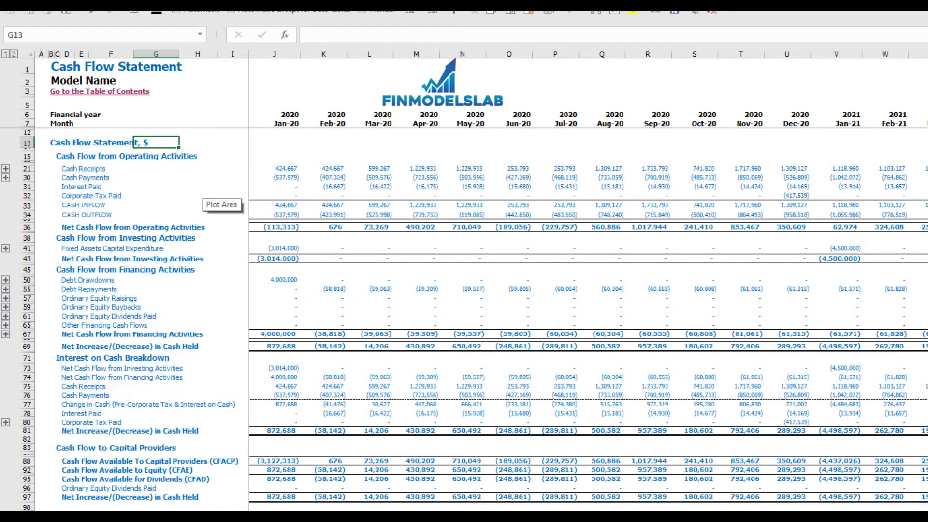
key(ctrl+Page_Down)
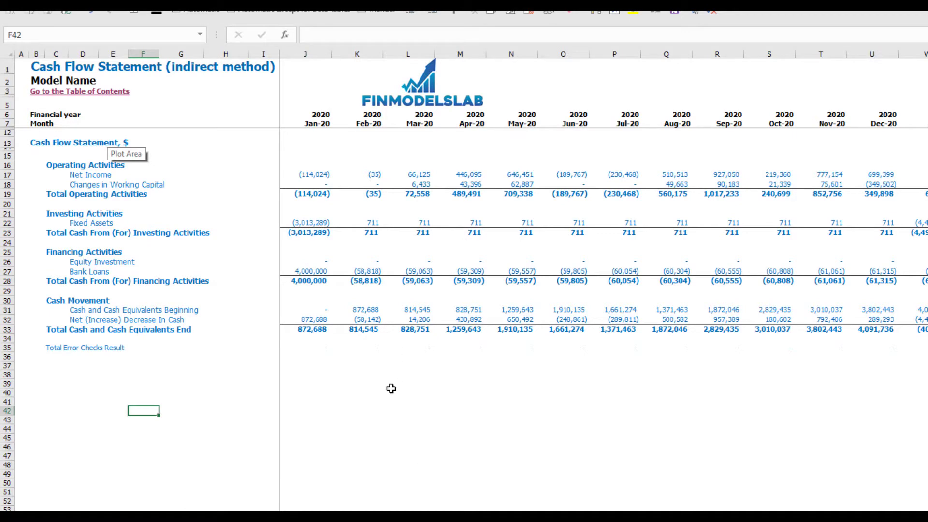
key(ctrl+Page_Down)
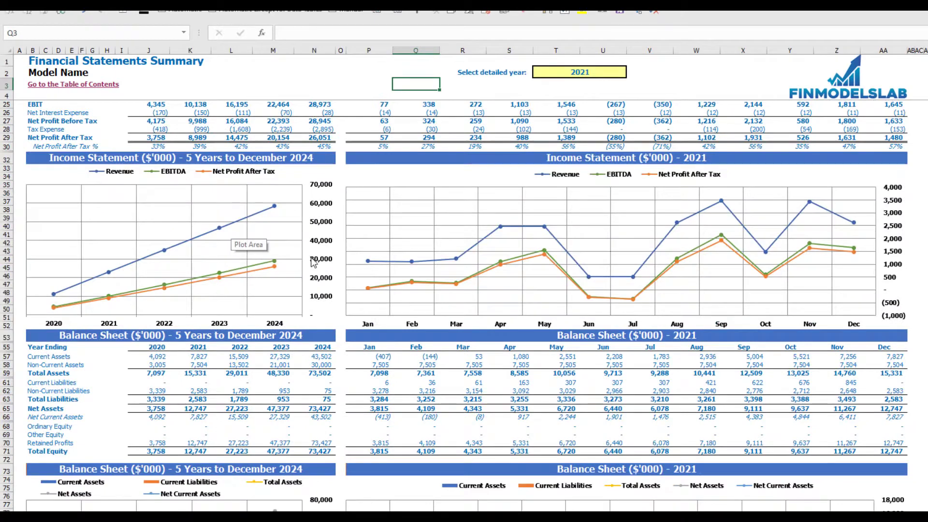
Set the detailed year of the Financial Statements Summary to 2022.
scroll(313, 262, up, 7)
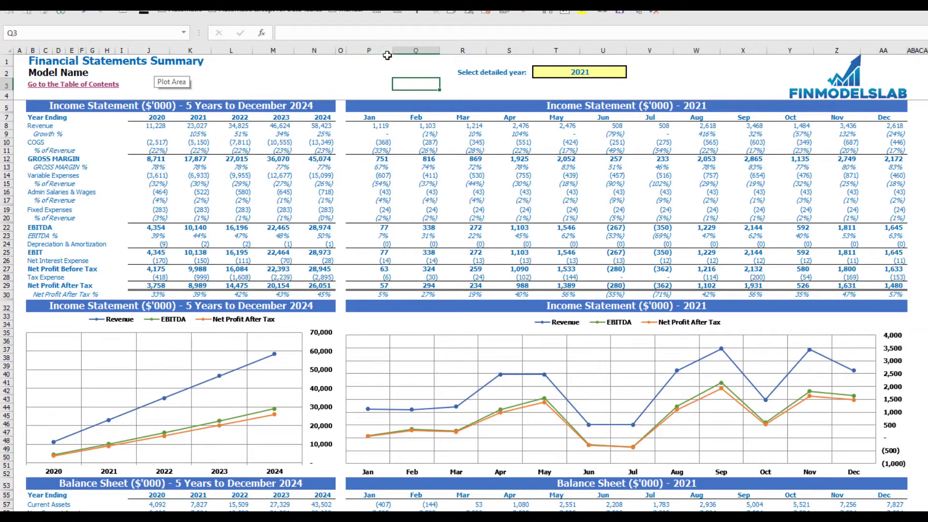
click(622, 72)
click(632, 73)
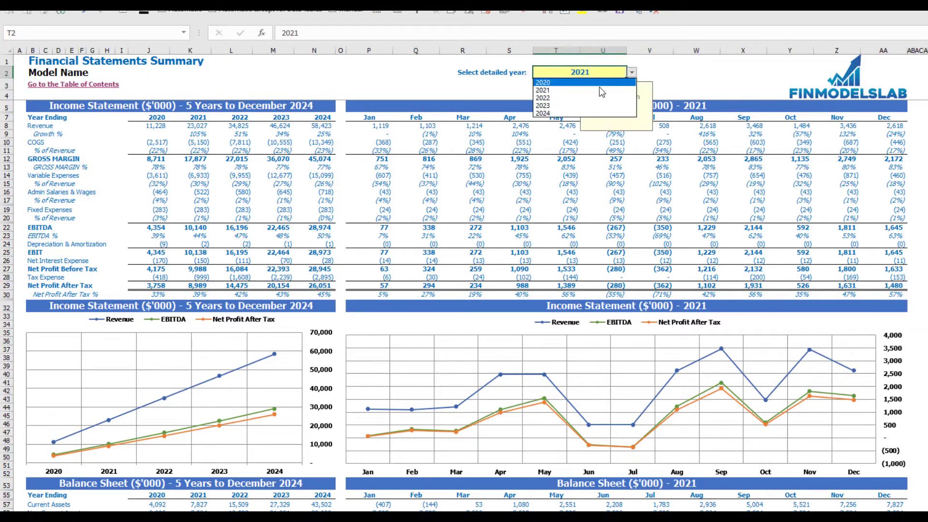
click(598, 96)
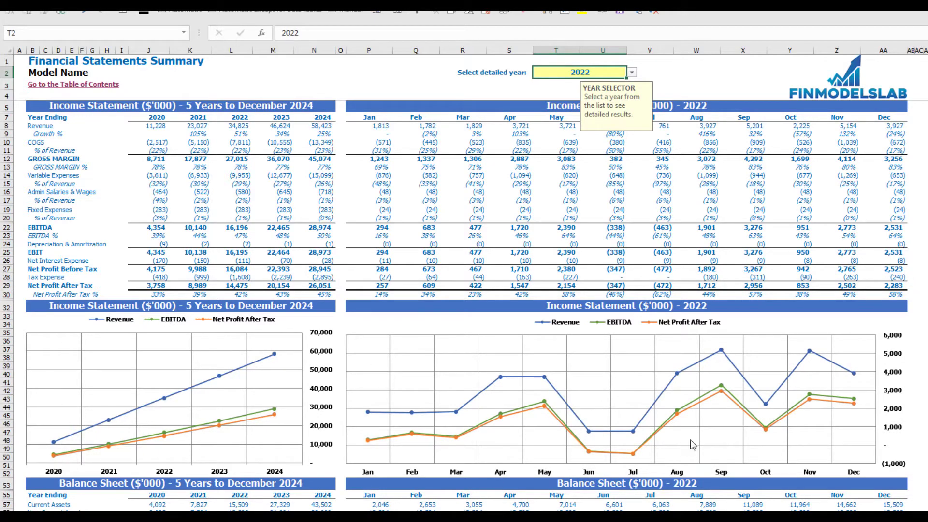
click(325, 343)
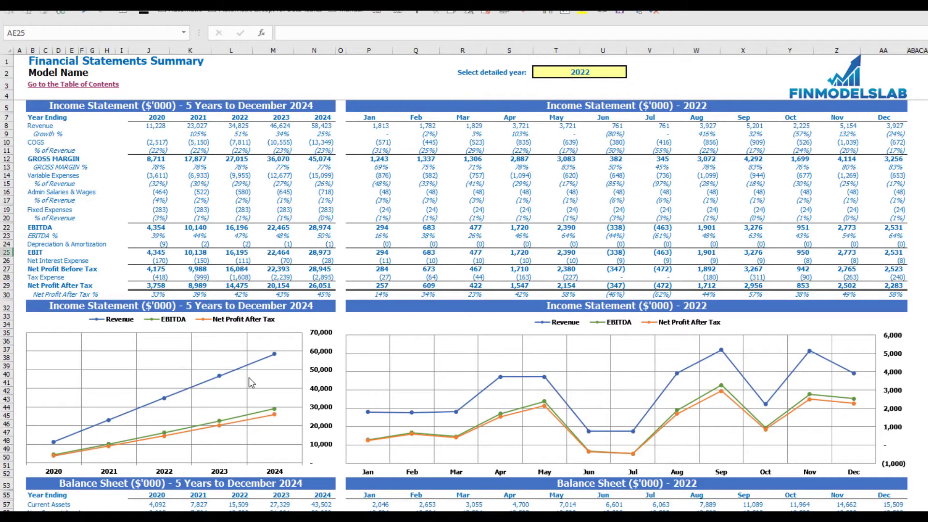
Review the Balance Sheet tables and charts and the Cash Flow Statement section of the Financial Statements Summary.
scroll(251, 382, down, 3)
scroll(251, 382, down, 6)
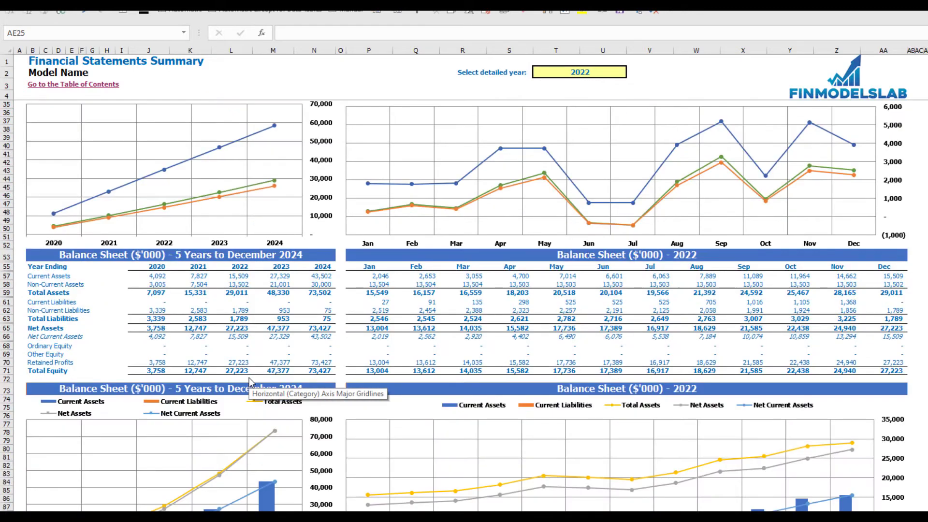
scroll(113, 282, down, 3)
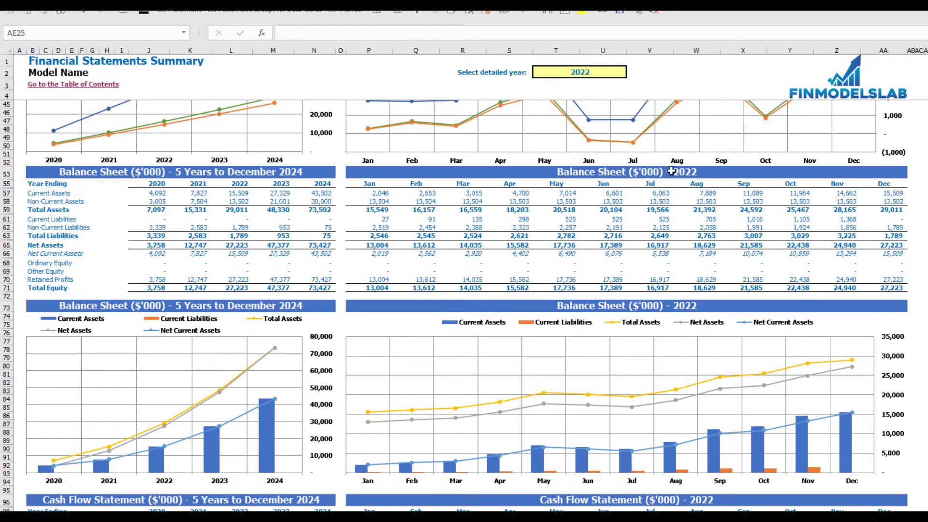
scroll(445, 292, down, 15)
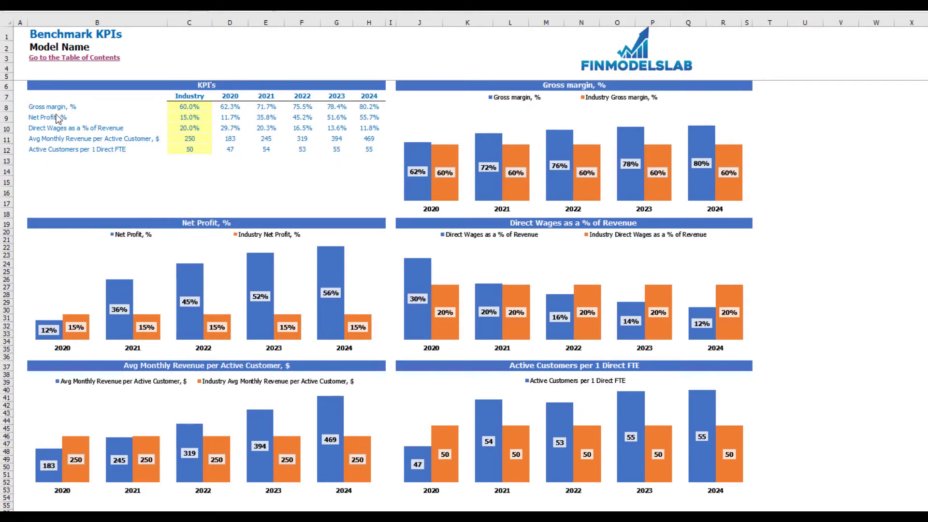
Go through the Benchmark KPIs list from Gross margin down to Active Customers per 1 Direct FTE.
click(30, 106)
key(Down)
key(Down)
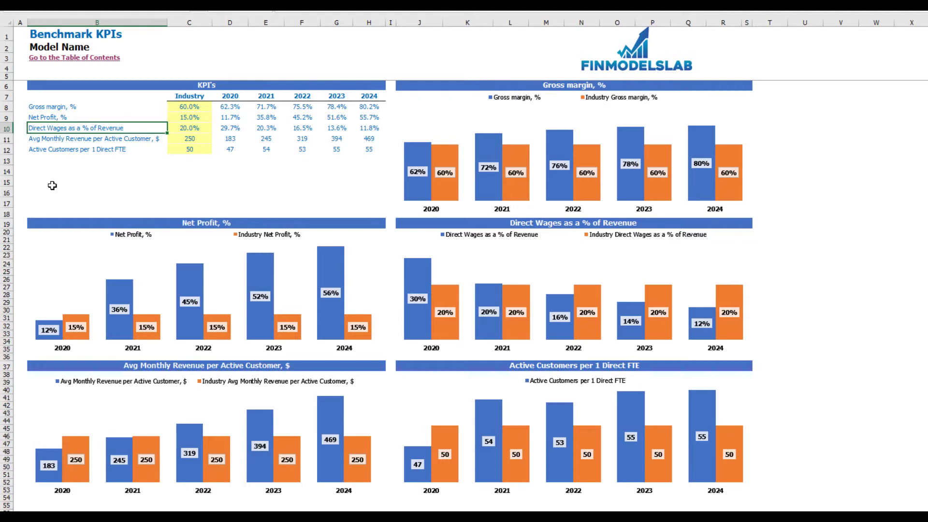
key(Down)
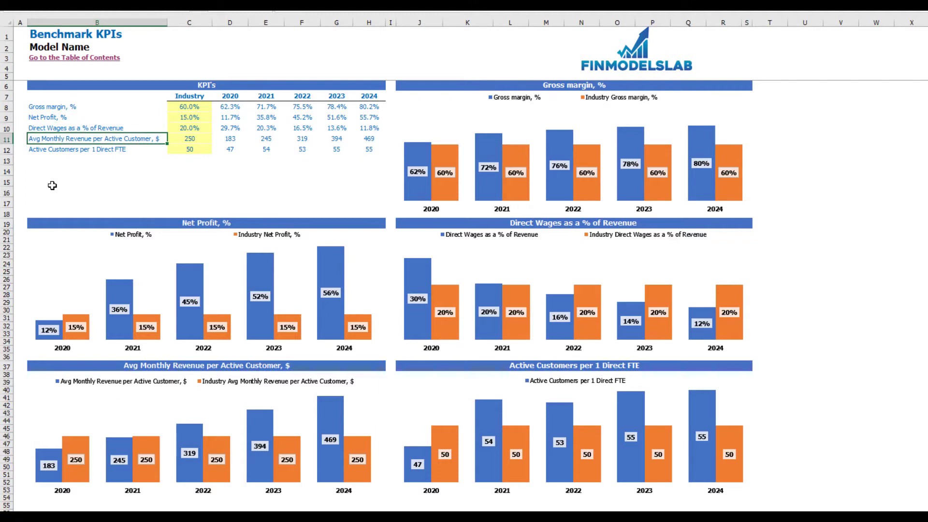
key(Down)
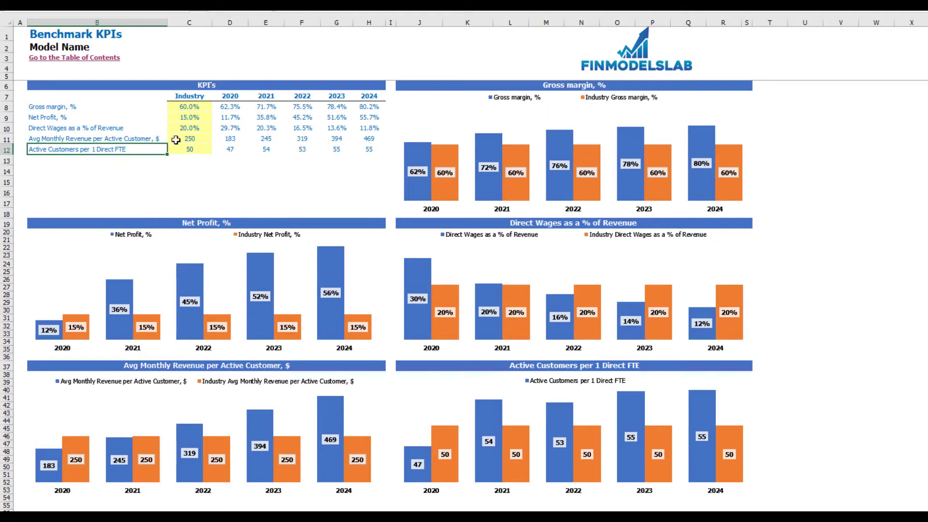
Set the industry gross margin benchmark to 65% and check the model's KPI values for 2020–2024.
click(183, 106)
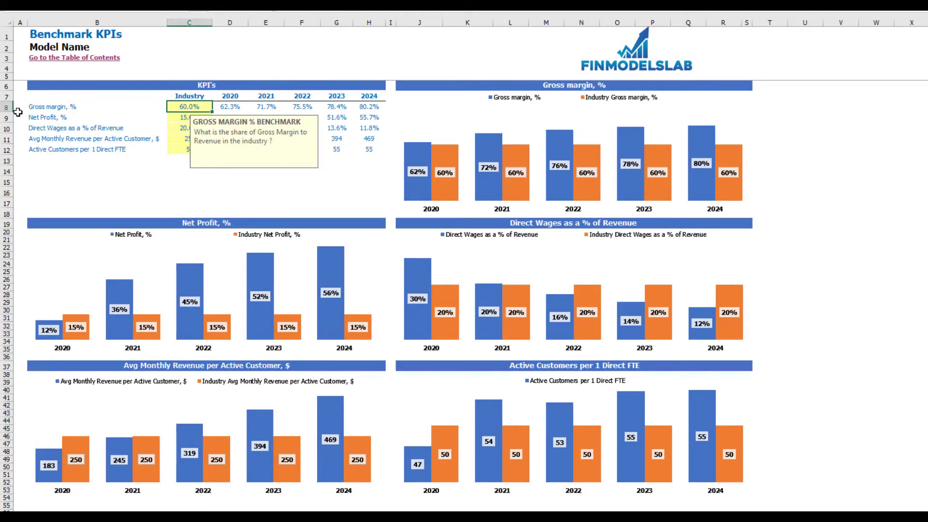
text(65)
key(Return)
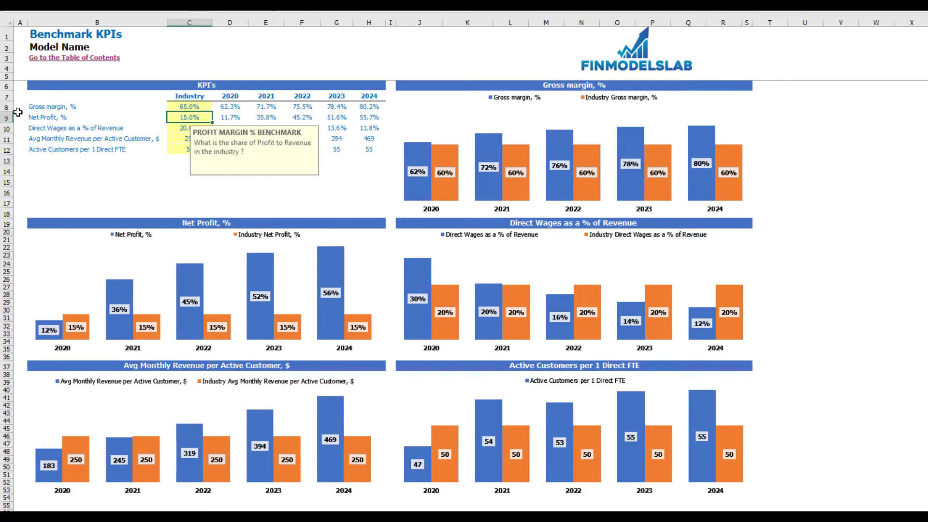
click(379, 172)
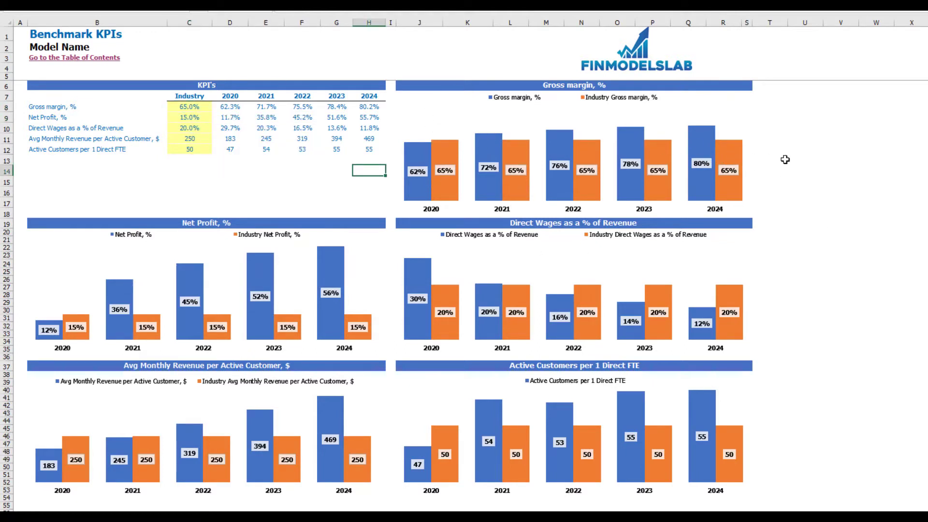
drag(225, 106, 357, 152)
click(256, 187)
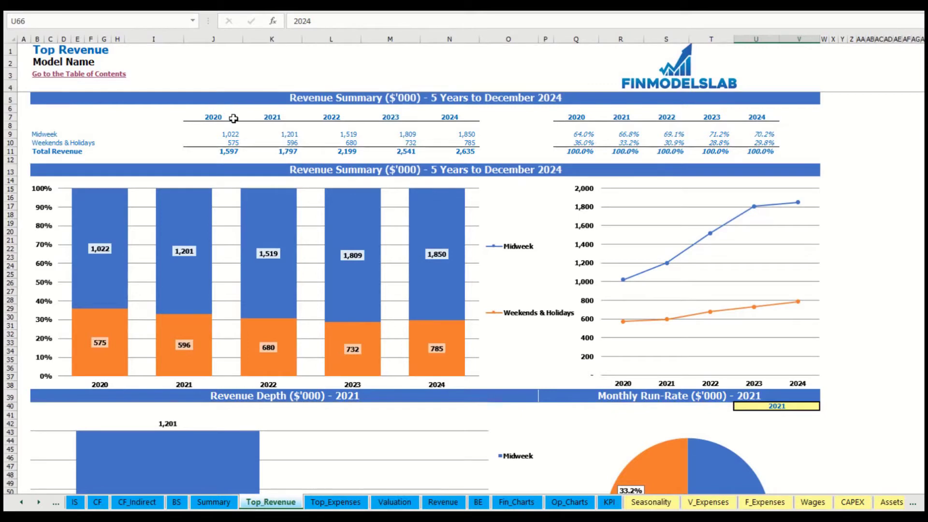
Examine the 2020–2024 revenue amounts and percentage shares in the Top Revenue sheet's Revenue Summary.
drag(220, 132, 447, 151)
drag(580, 136, 769, 152)
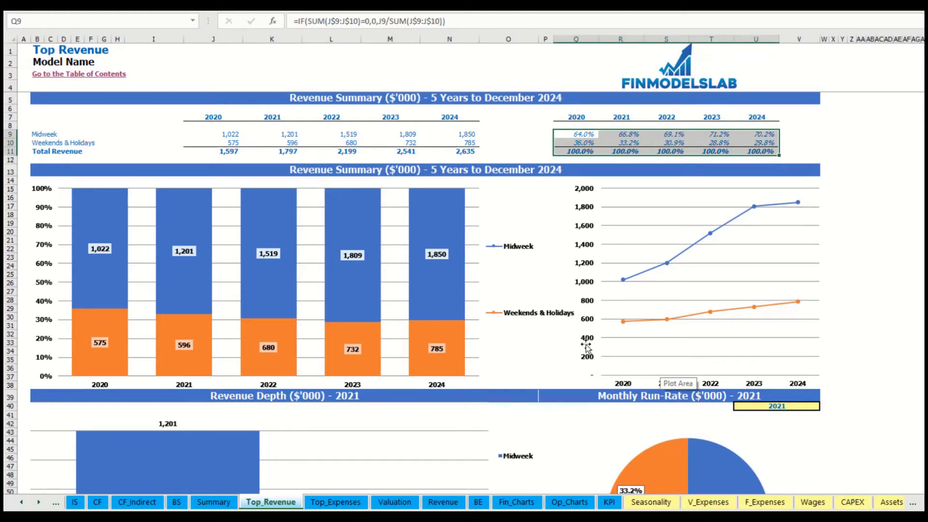
Set the year for the Revenue Depth and Monthly Run-Rate charts to 2022.
scroll(645, 370, down, 7)
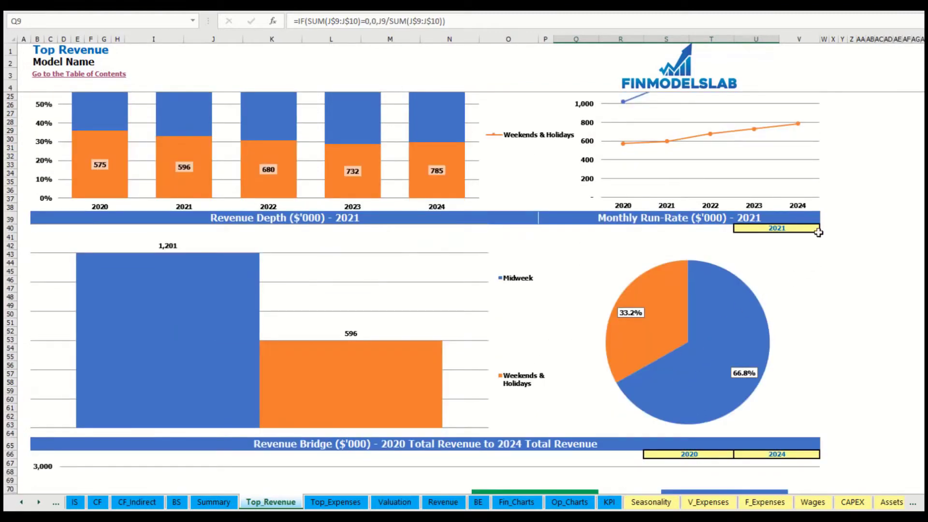
click(817, 229)
click(824, 228)
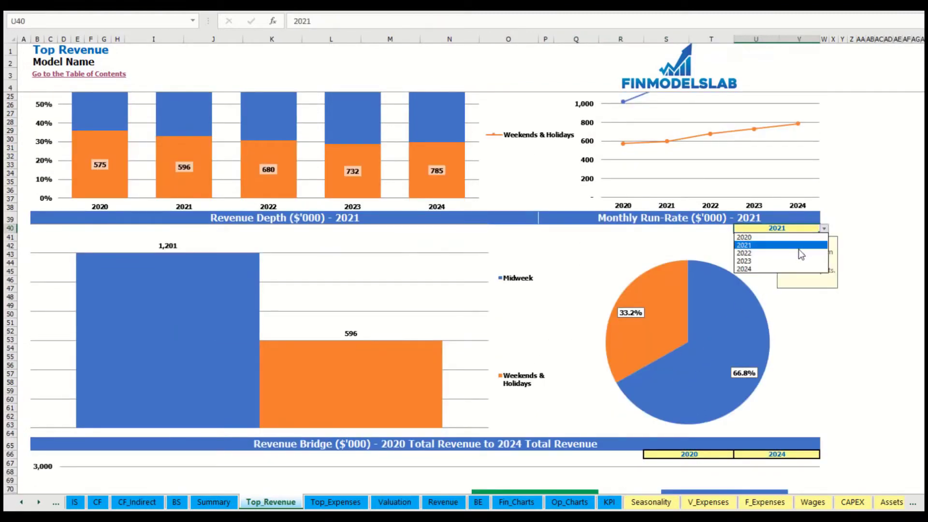
click(797, 252)
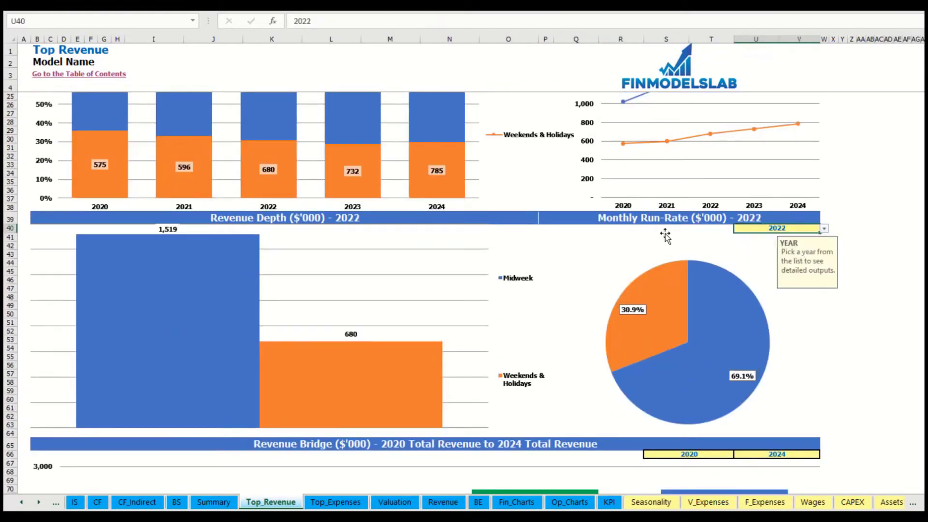
click(614, 222)
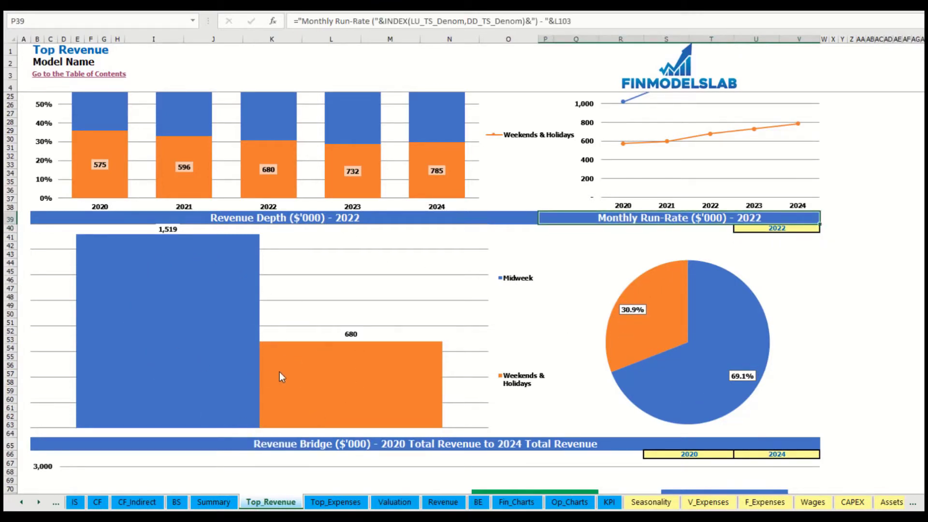
Set the Revenue Bridge chart's start year to 2021 and its end year to 2023.
scroll(289, 369, down, 10)
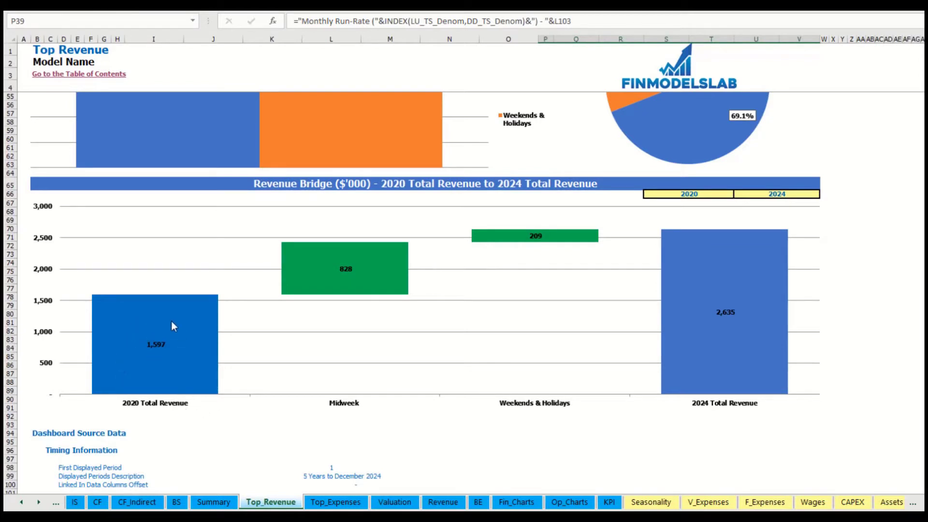
click(728, 194)
click(738, 195)
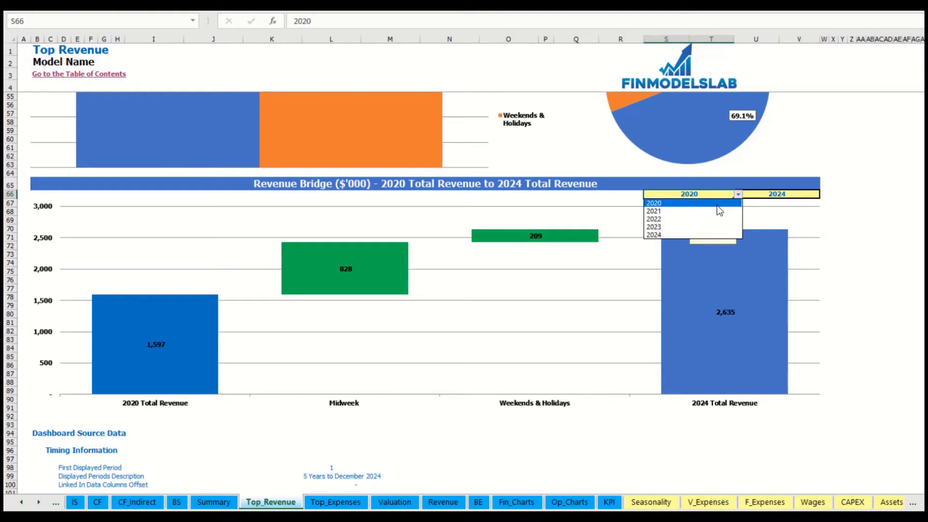
click(717, 210)
click(816, 193)
click(823, 193)
click(819, 194)
click(824, 193)
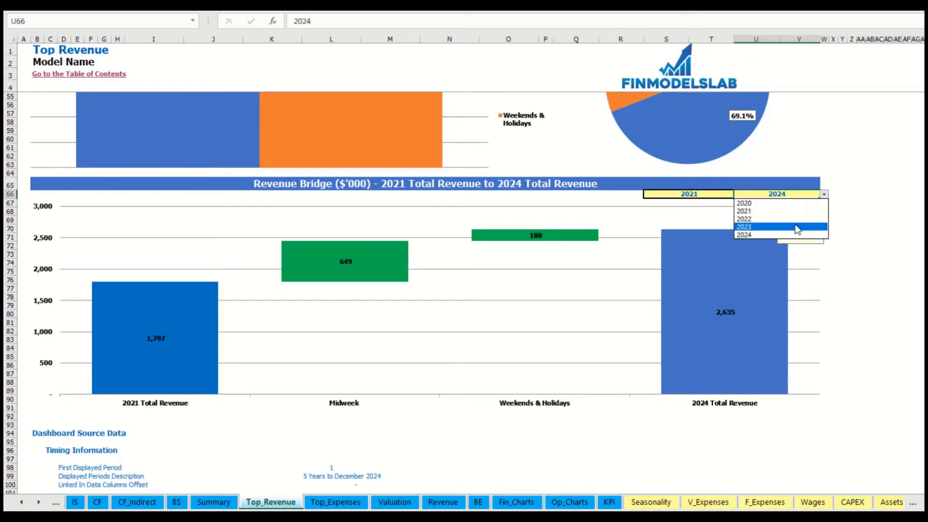
click(795, 227)
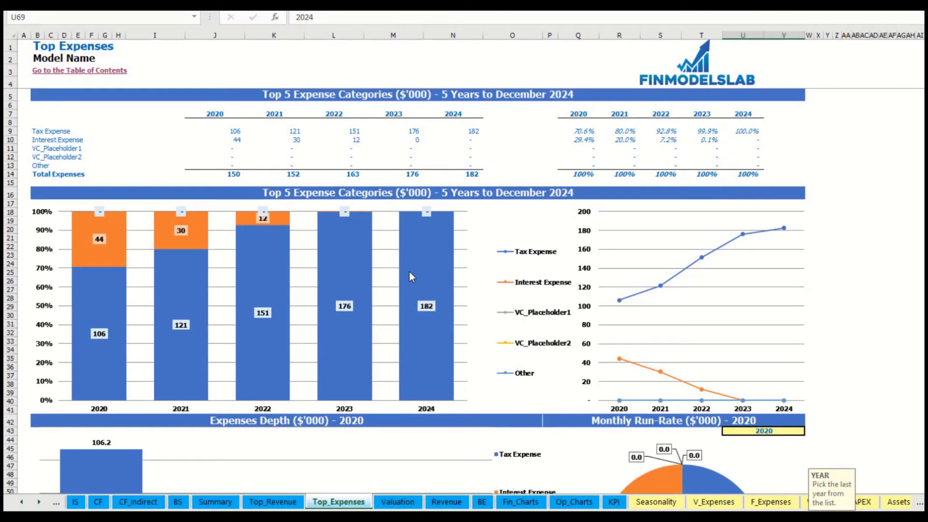
Review the Top Expenses categories and set the year for the Expenses Depth and Monthly Run-Rate charts to 2022.
drag(36, 133, 82, 157)
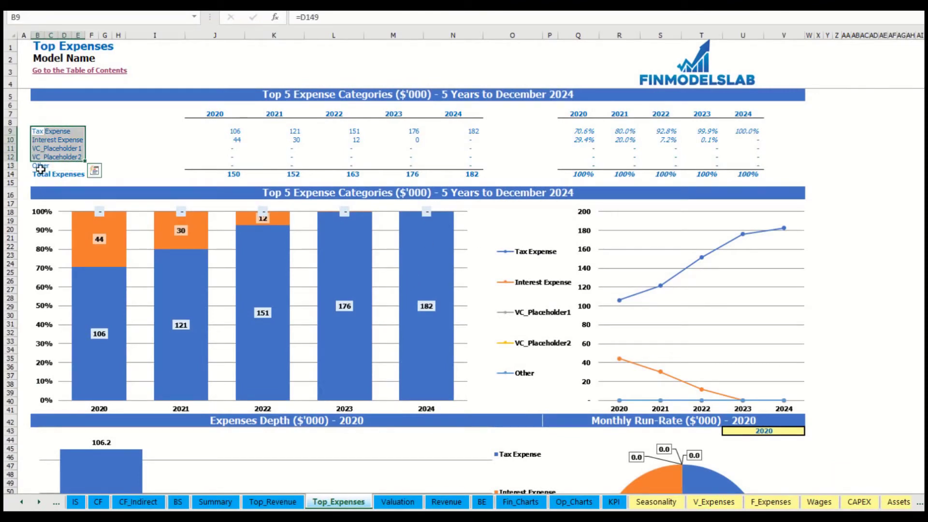
click(35, 165)
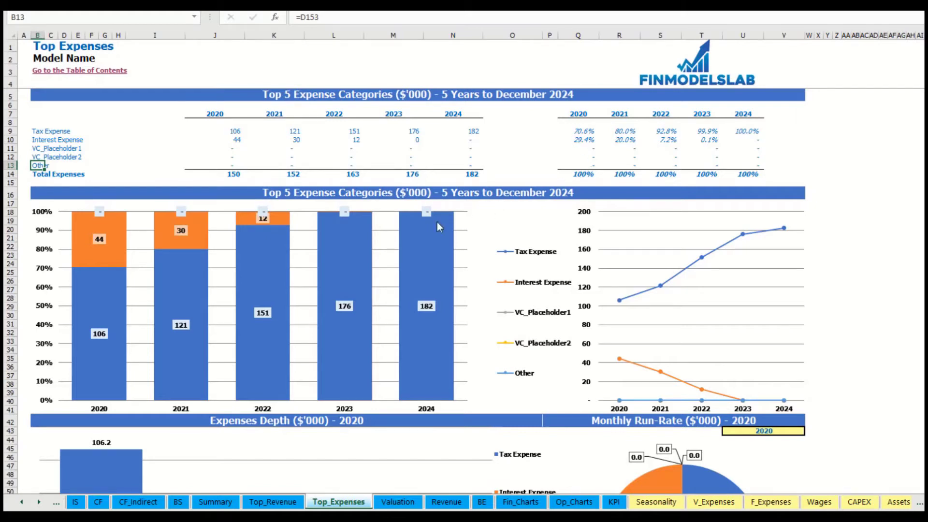
scroll(358, 213, down, 3)
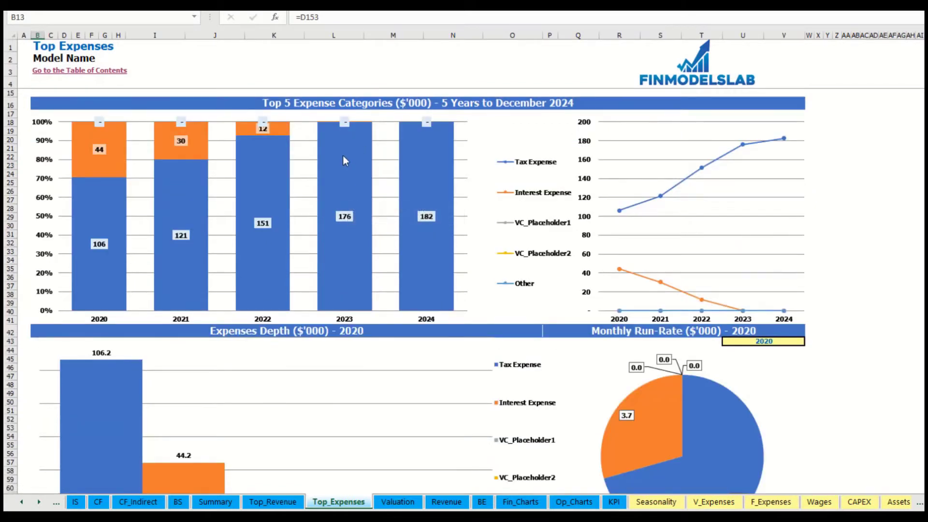
scroll(314, 232, down, 7)
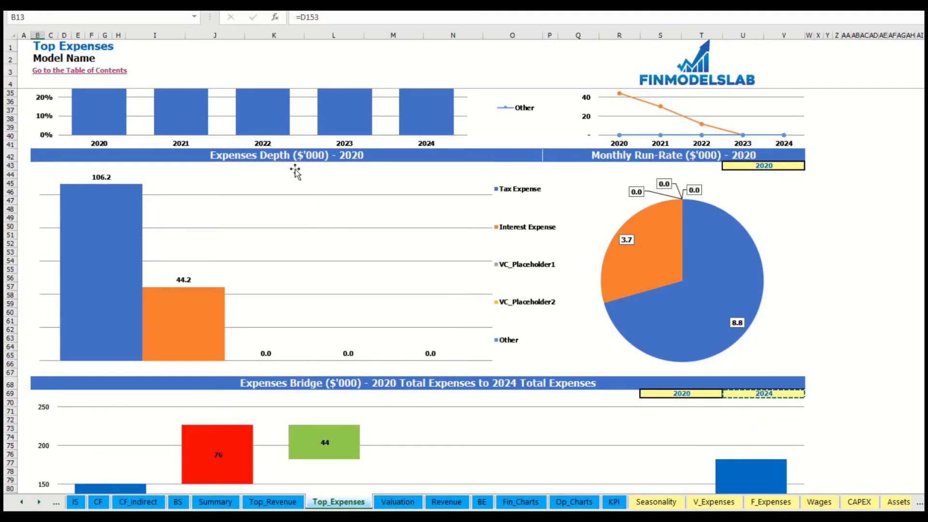
click(788, 165)
click(808, 166)
click(788, 194)
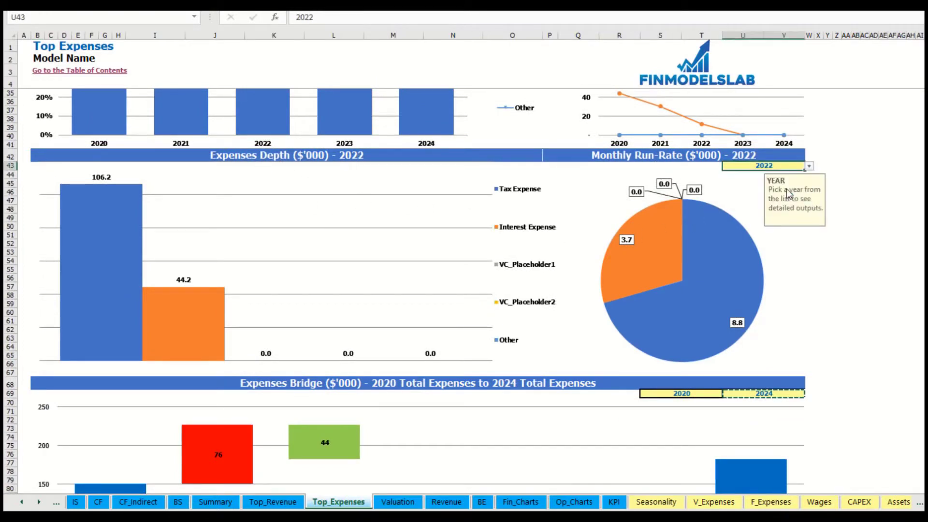
scroll(539, 274, down, 7)
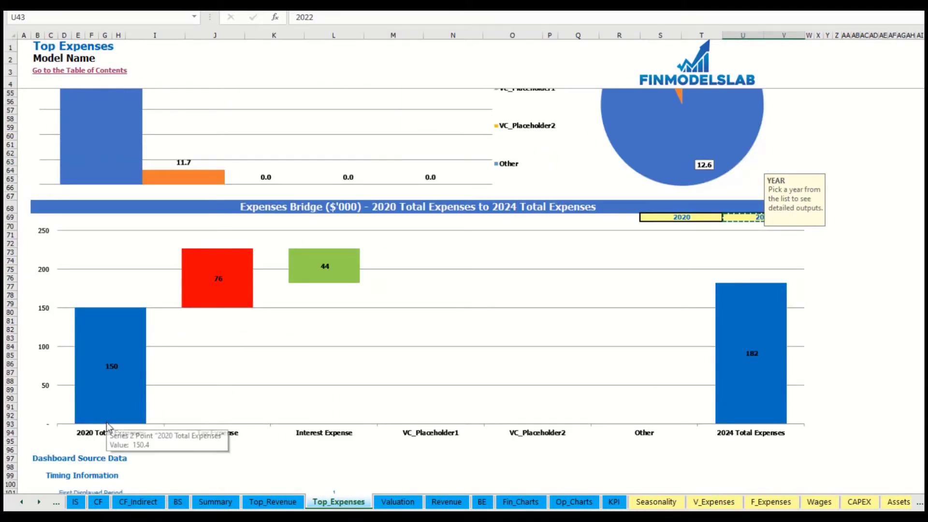
click(855, 269)
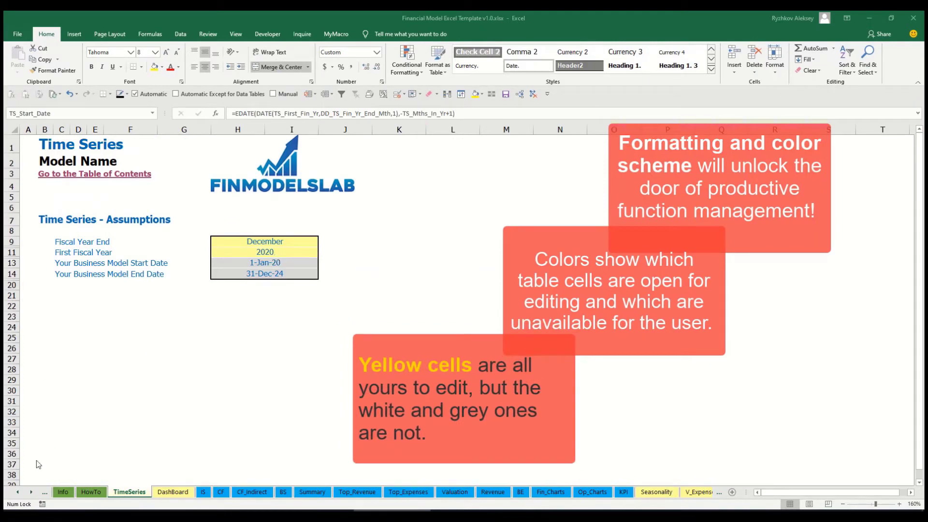
Look through the workbook's sheet tabs from the instruction sheets to the calculation sheets.
click(31, 492)
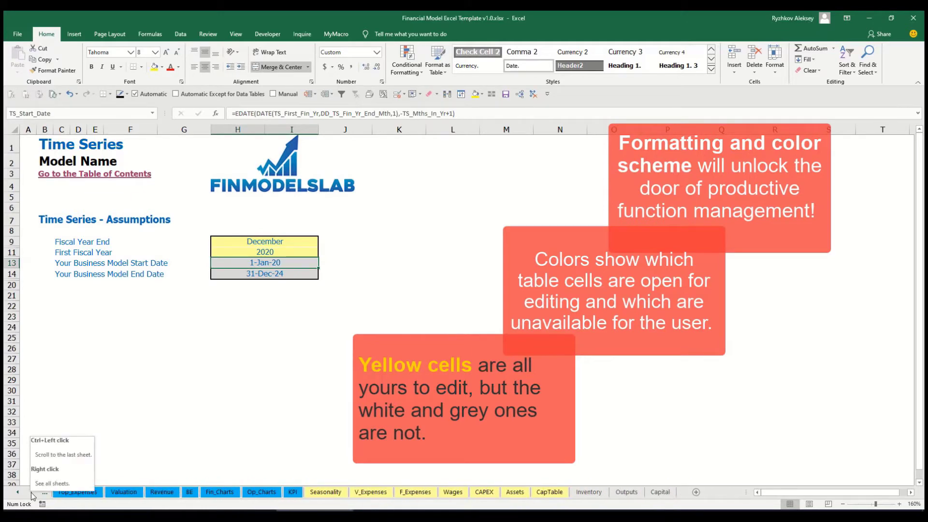
click(17, 493)
click(19, 498)
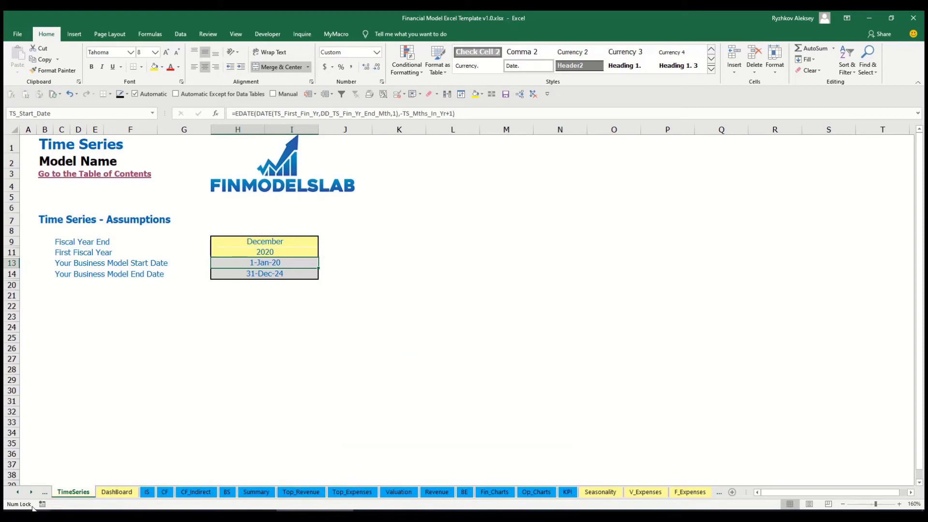
click(31, 494)
click(30, 493)
click(31, 493)
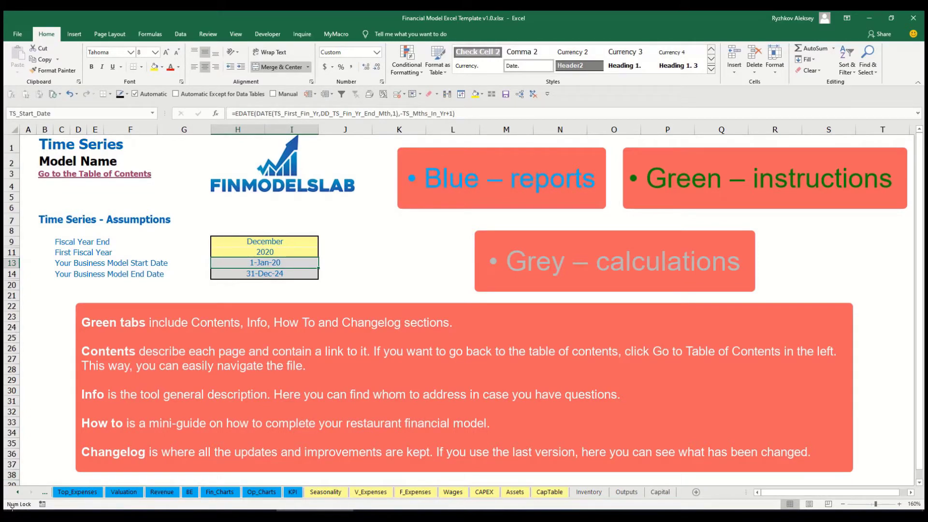
View the Financial Statements Summary from its link on the Contents sheet and return to the table of contents.
click(18, 493)
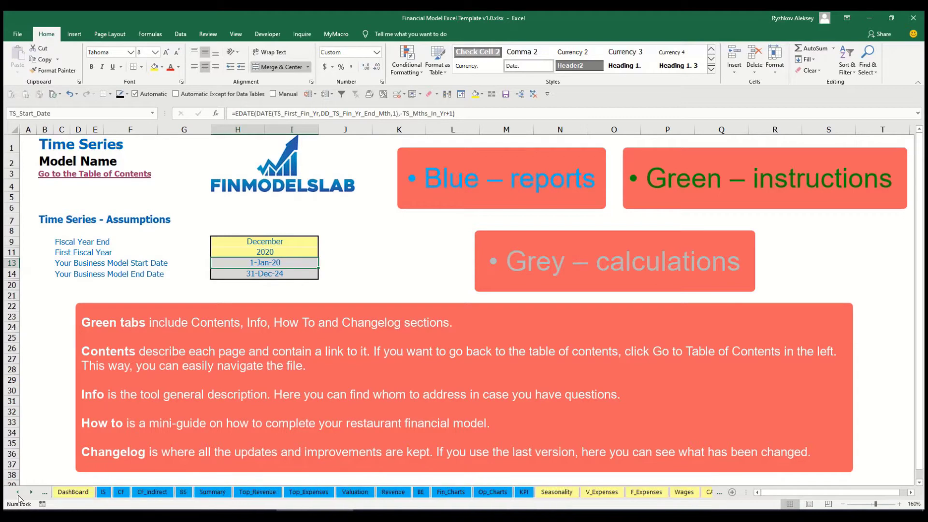
click(18, 494)
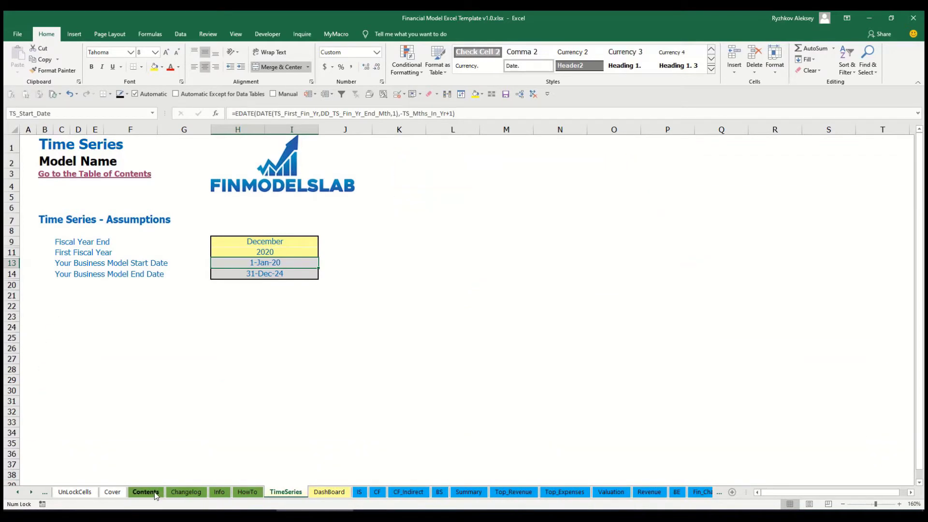
click(145, 491)
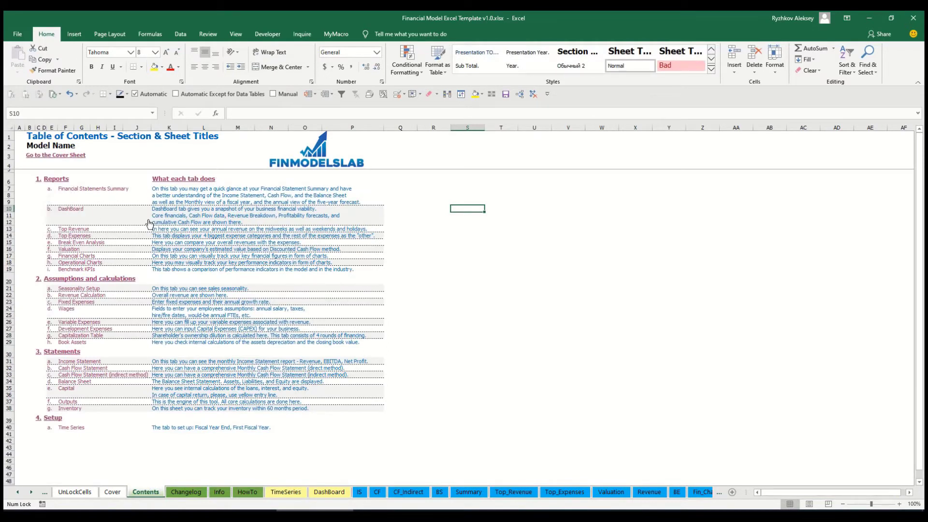
click(87, 193)
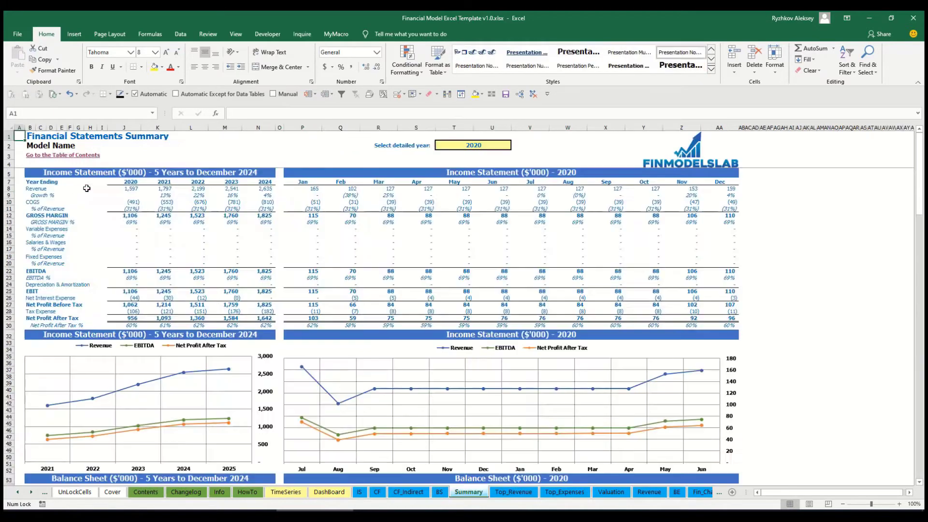
click(33, 156)
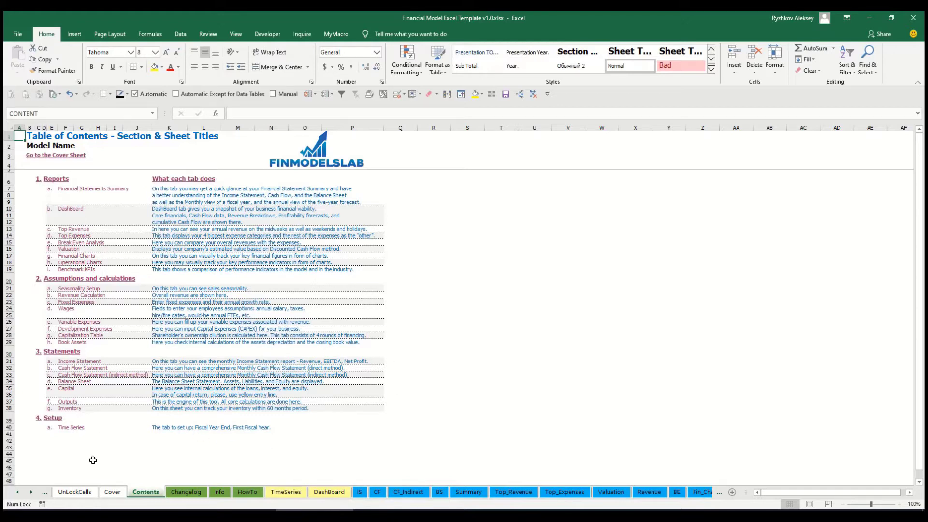
Read through the How To guide's instructions for the input and report sheets.
click(244, 494)
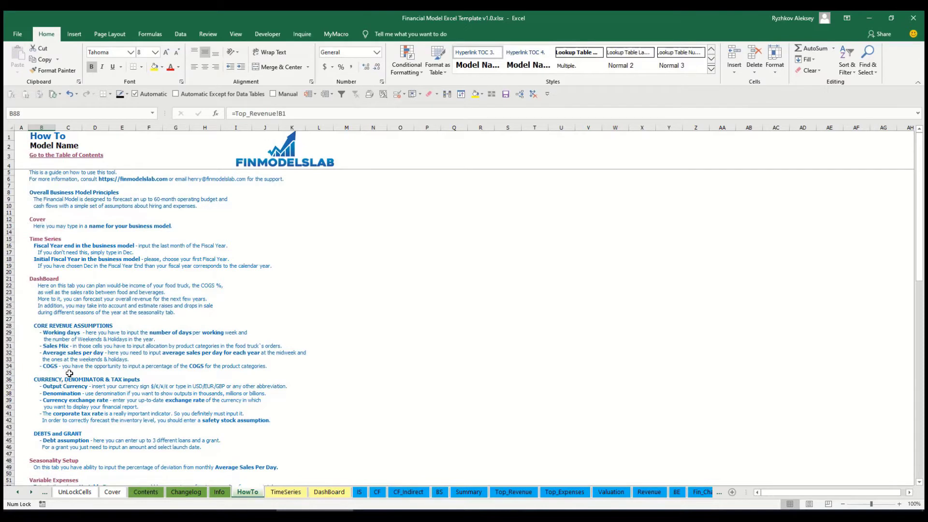
scroll(52, 332, down, 3)
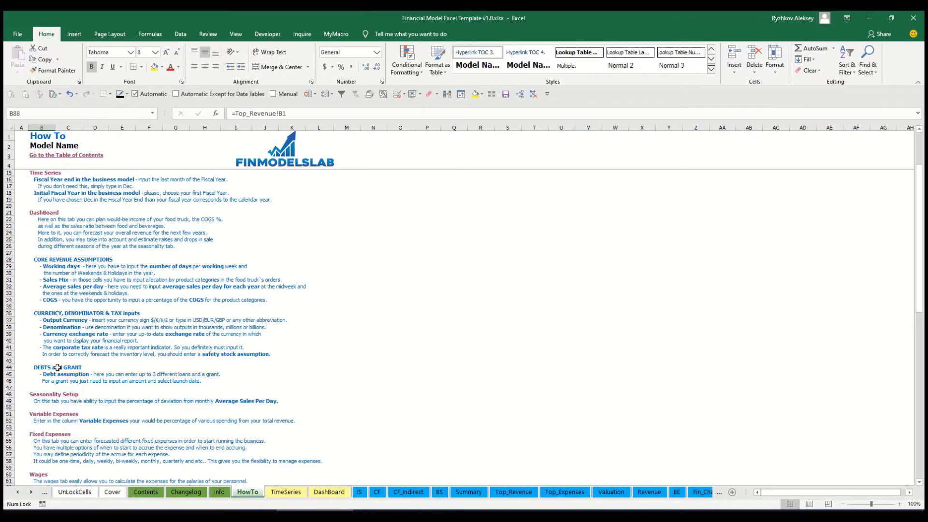
scroll(57, 368, down, 3)
scroll(48, 391, down, 6)
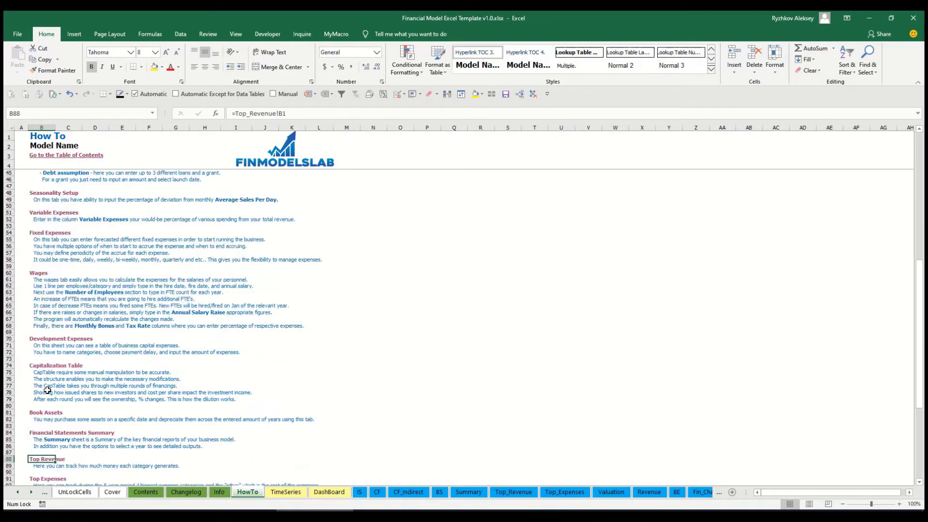
scroll(57, 345, up, 12)
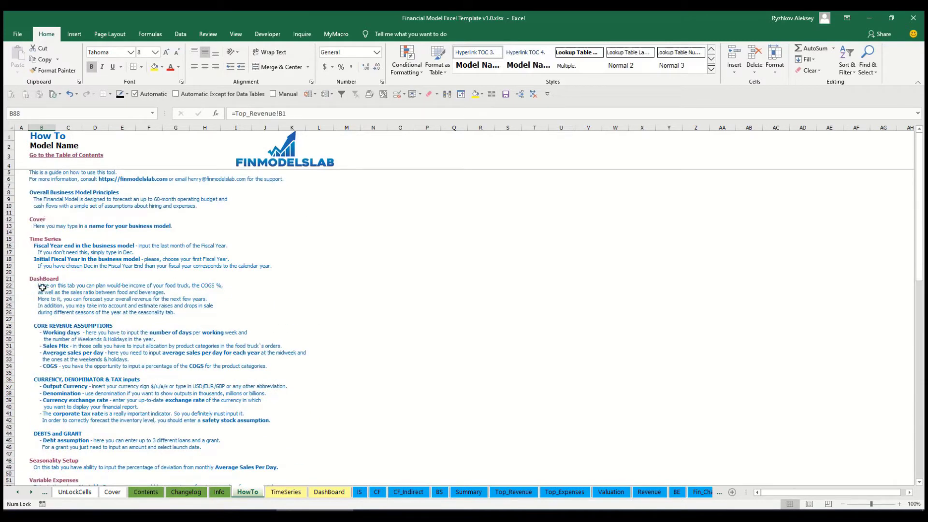
scroll(43, 288, down, 10)
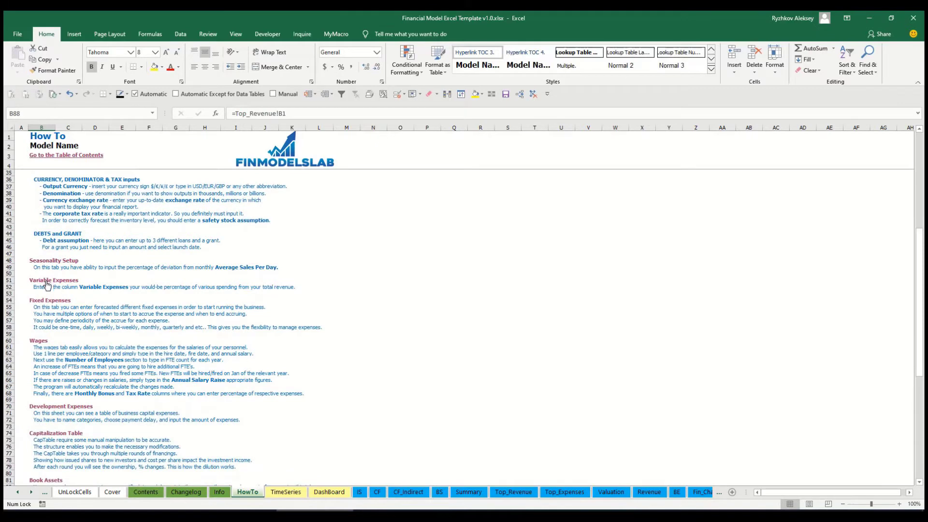
scroll(46, 285, down, 3)
click(36, 414)
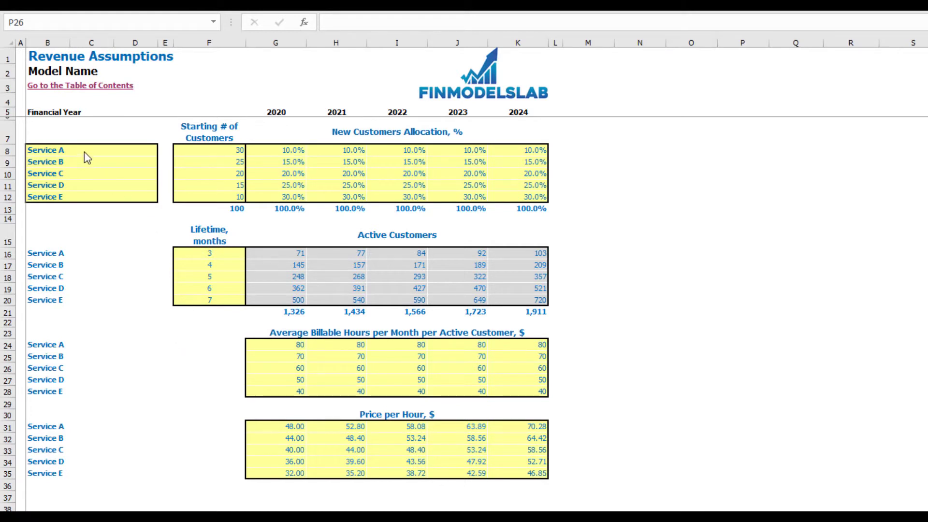
Rename Service A to "Offering 1" in the Revenue Assumptions services list.
drag(85, 153, 91, 193)
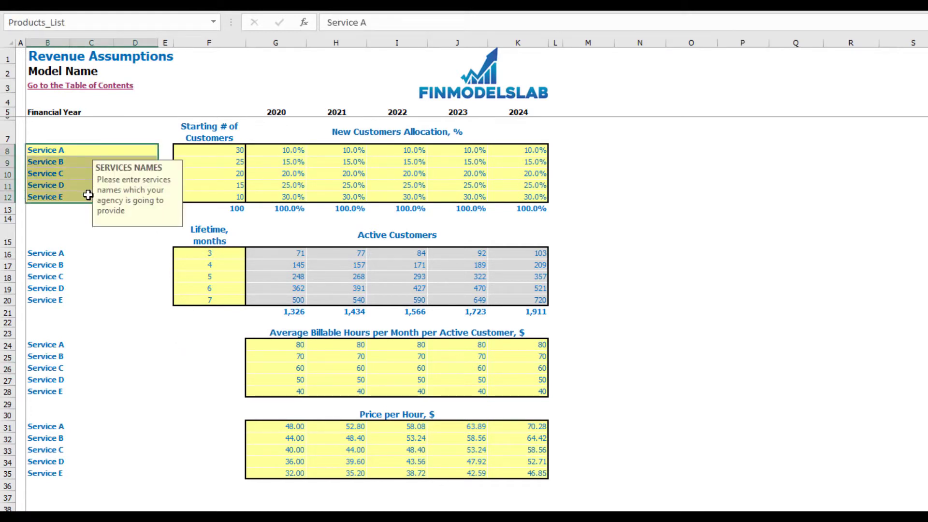
click(54, 152)
text(Offering 1)
key(Return)
click(59, 210)
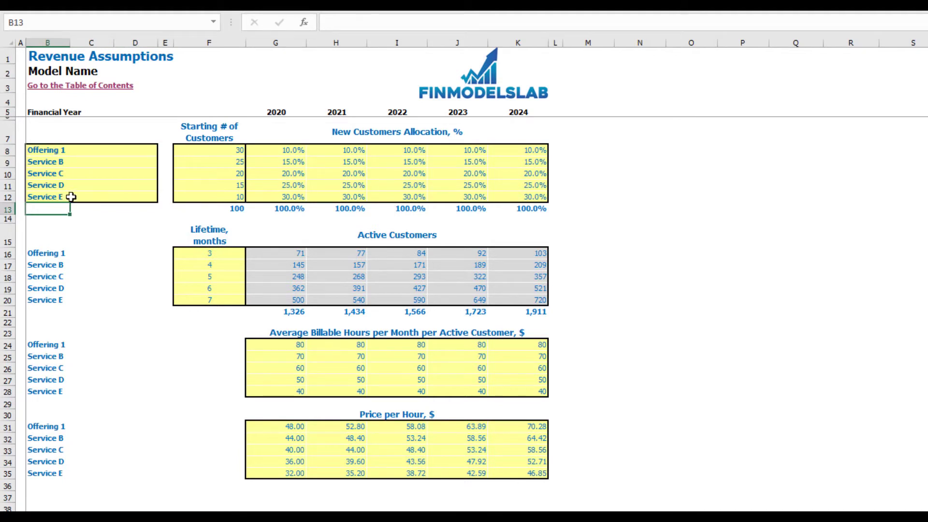
Clear the names, starting customers and new customer allocations of Service D and Service E.
drag(73, 185, 523, 195)
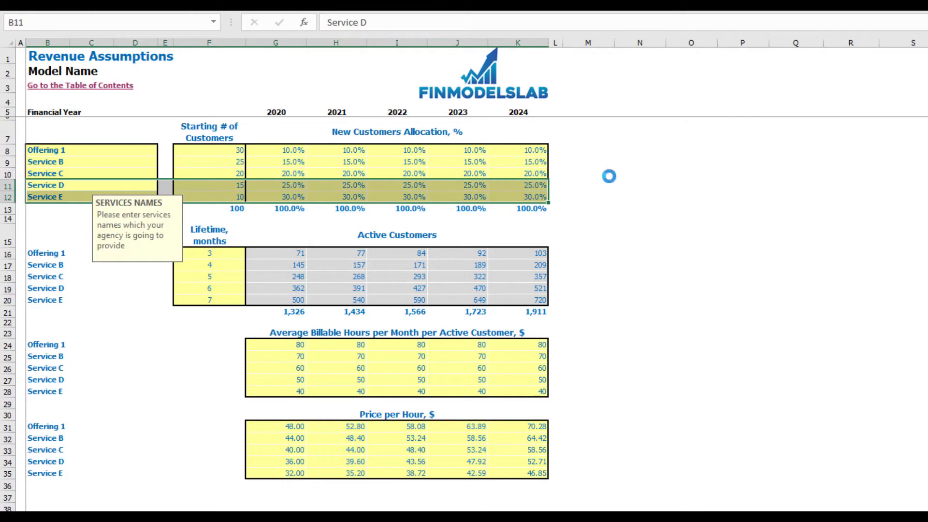
key(Delete)
click(691, 162)
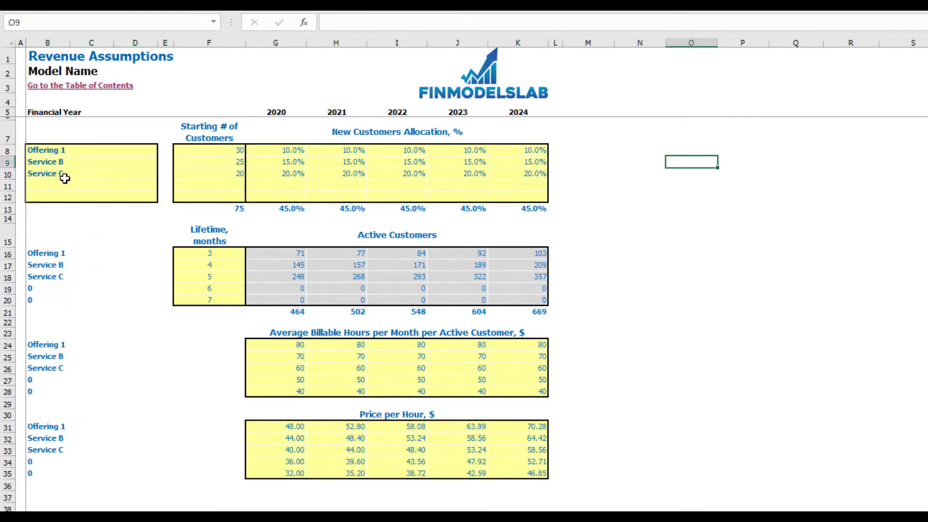
Undo the clearing of the Service D and E rows and the renaming of the first service.
key(ctrl+z)
key(ctrl+z)
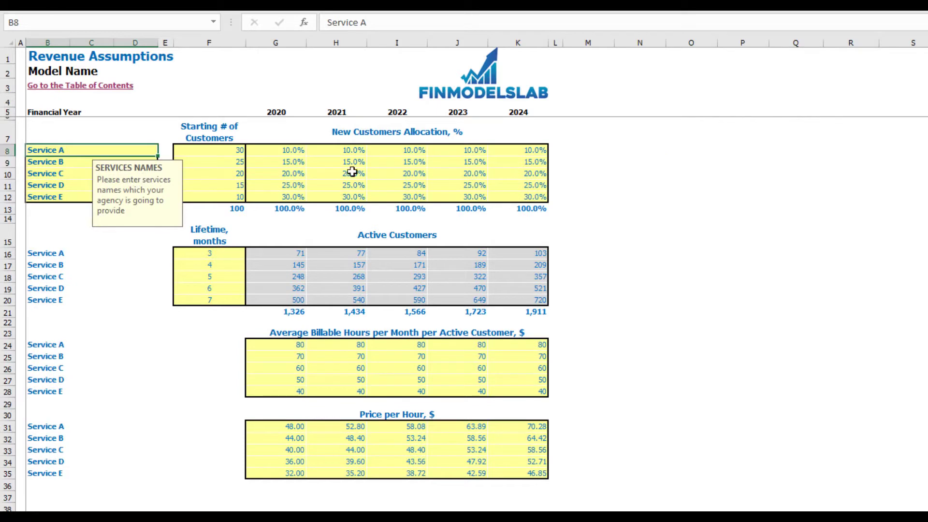
click(663, 209)
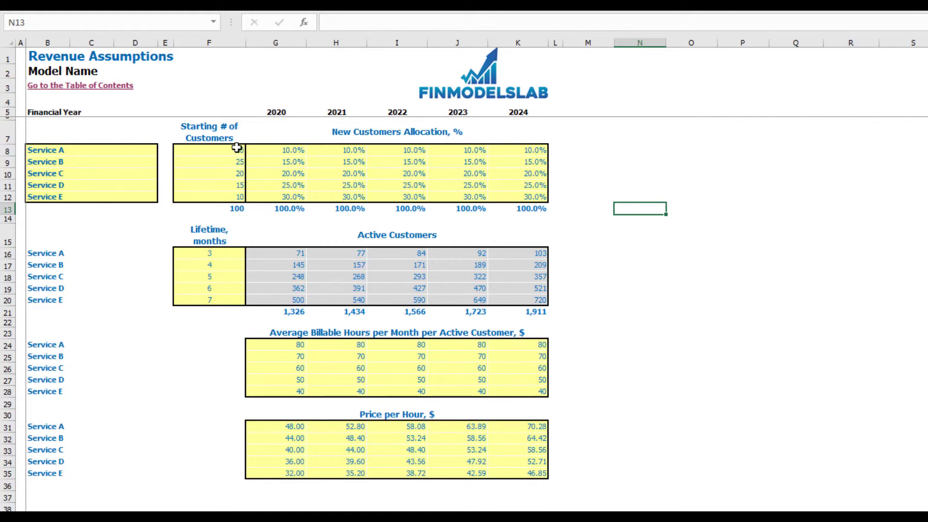
Set the starting number of customers to 50 for Service A and 60 for Service B.
click(216, 154)
text(50)
key(Return)
key(Return)
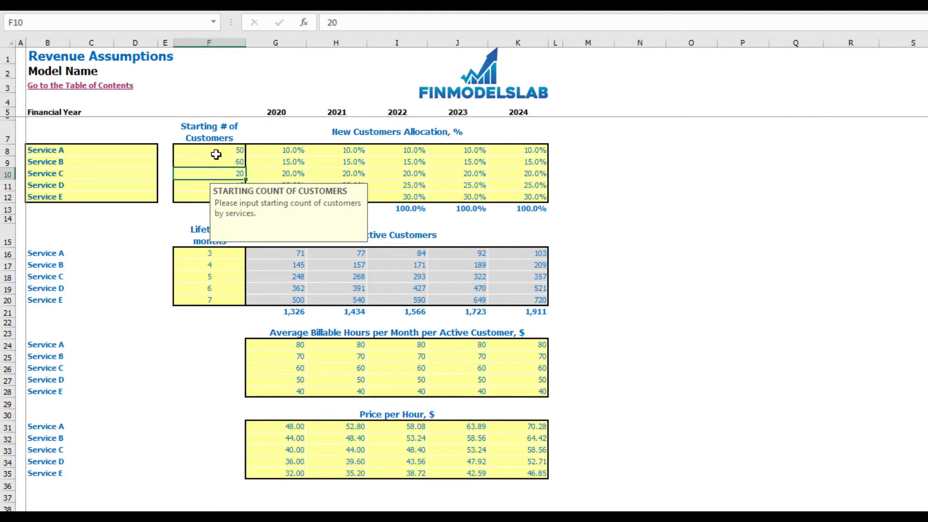
Clear the starting number of customers for all five services and check the total's formula.
drag(212, 151, 196, 193)
key(Delete)
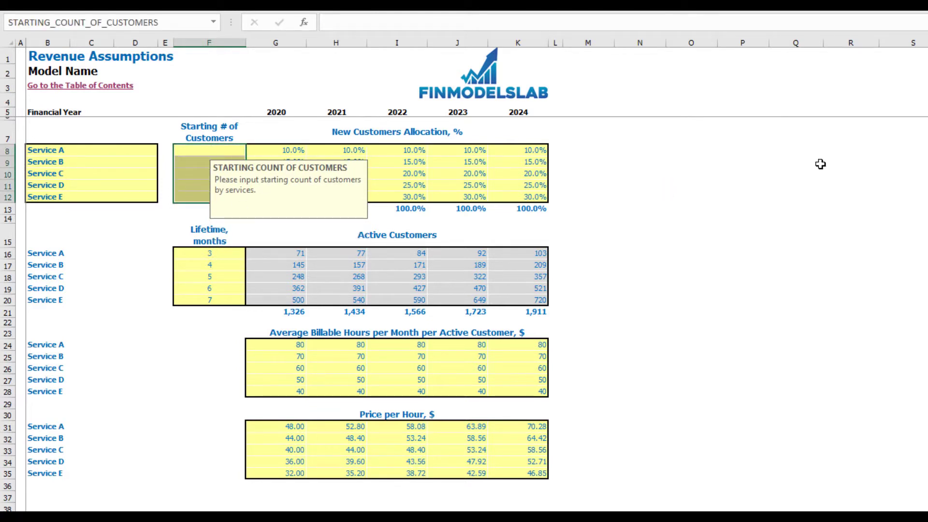
click(816, 162)
click(235, 205)
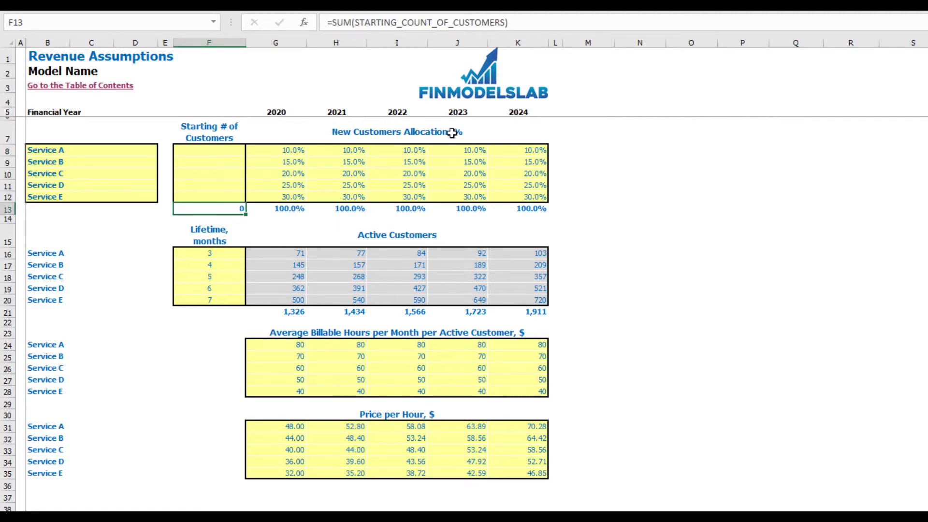
Set Service A's new customer allocation to 10% for 2020, 15% for 2021 and 20% for 2022, and check the yearly totals.
click(294, 149)
drag(295, 151, 540, 195)
click(677, 175)
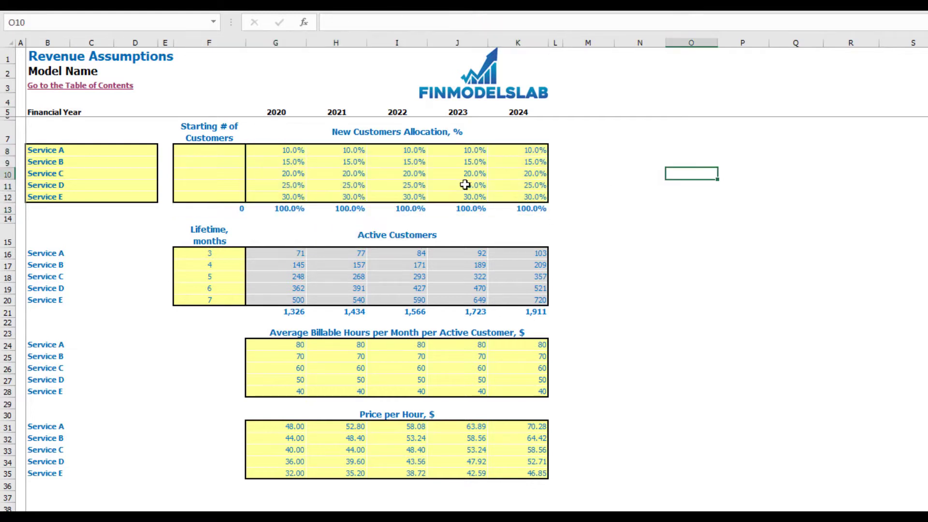
click(302, 151)
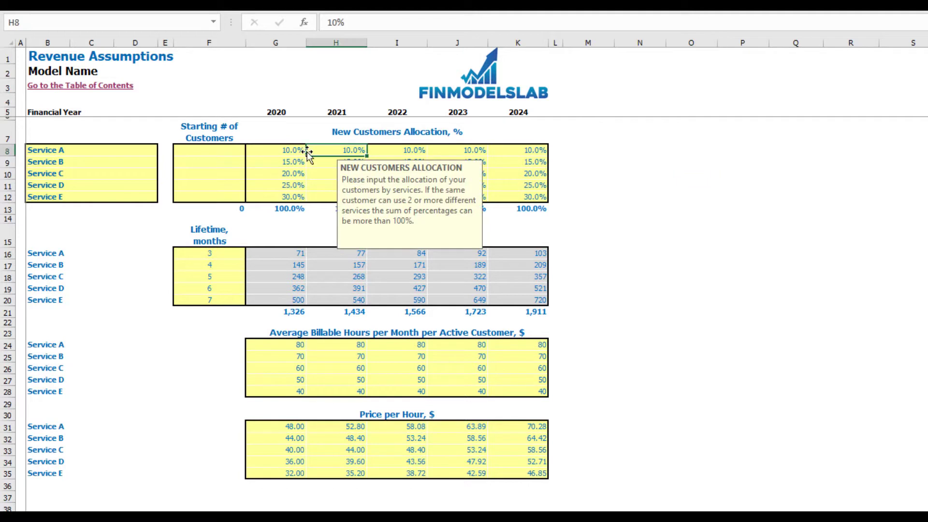
text(10%)
key(Tab)
text(15%)
key(Tab)
text(20%)
key(Return)
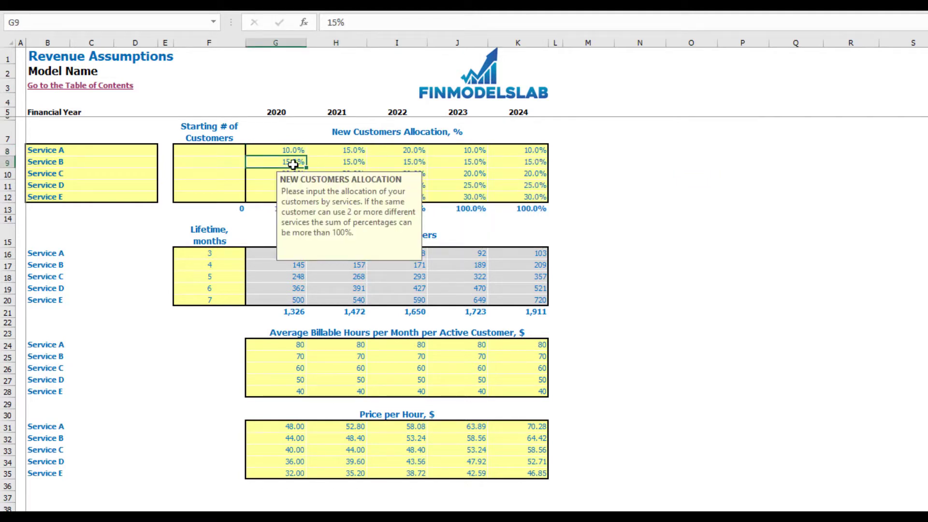
click(640, 196)
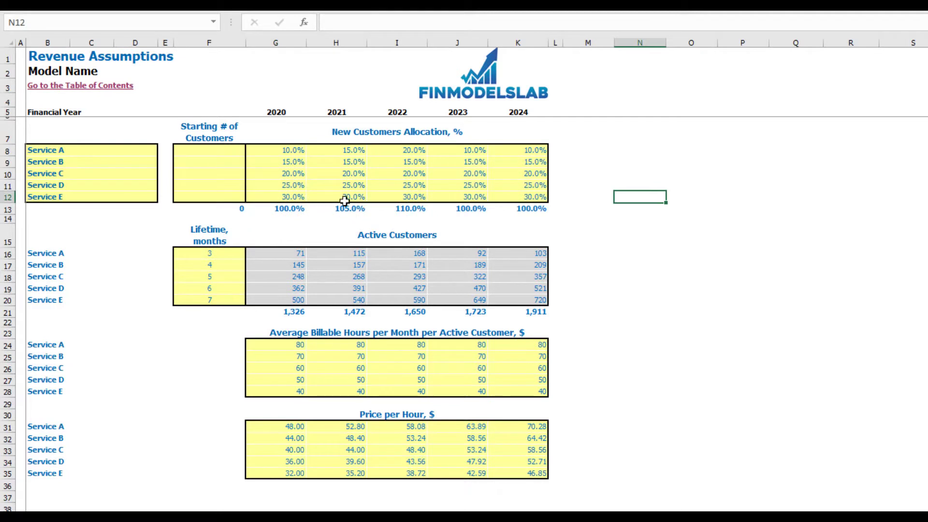
drag(283, 208, 545, 209)
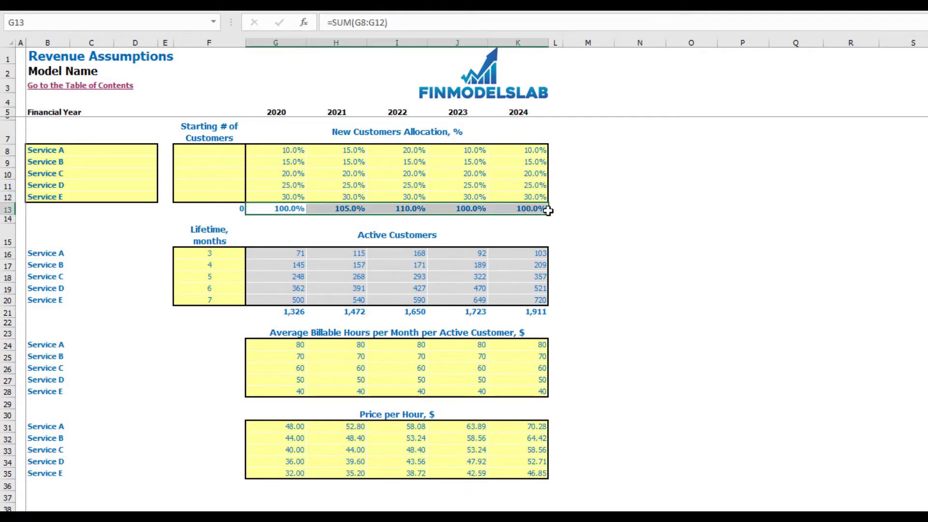
Set Service E's new customer allocation to 25% for 2021 and 20% for 2022, and check the yearly allocation totals.
click(640, 196)
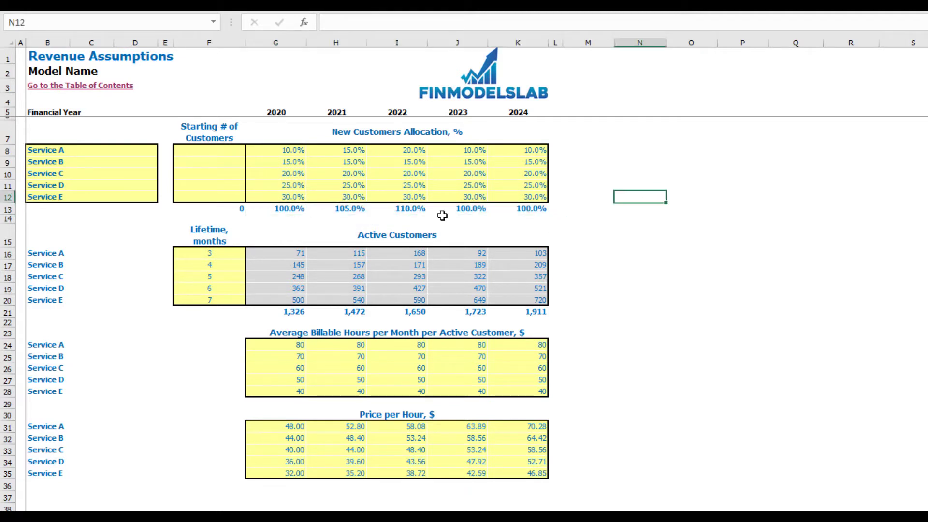
click(360, 199)
text(25)
key(Tab)
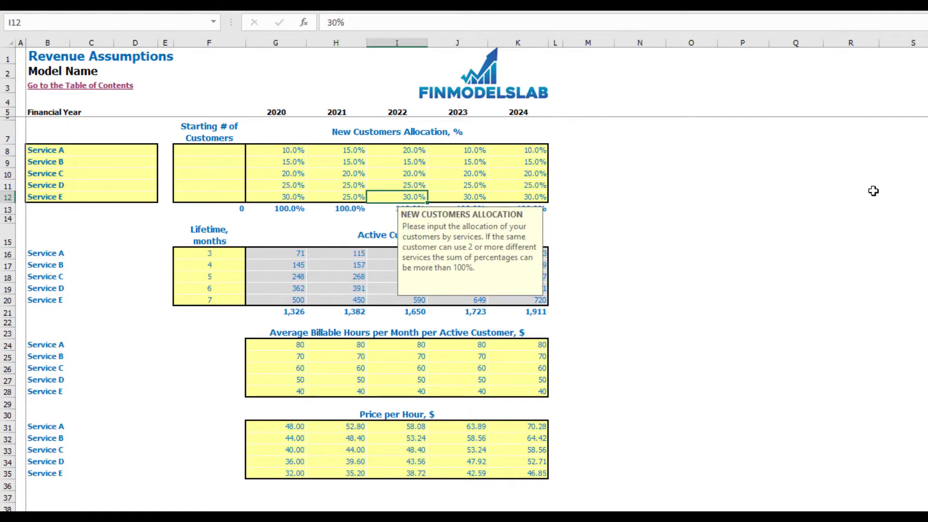
text(20)
key(Return)
click(872, 189)
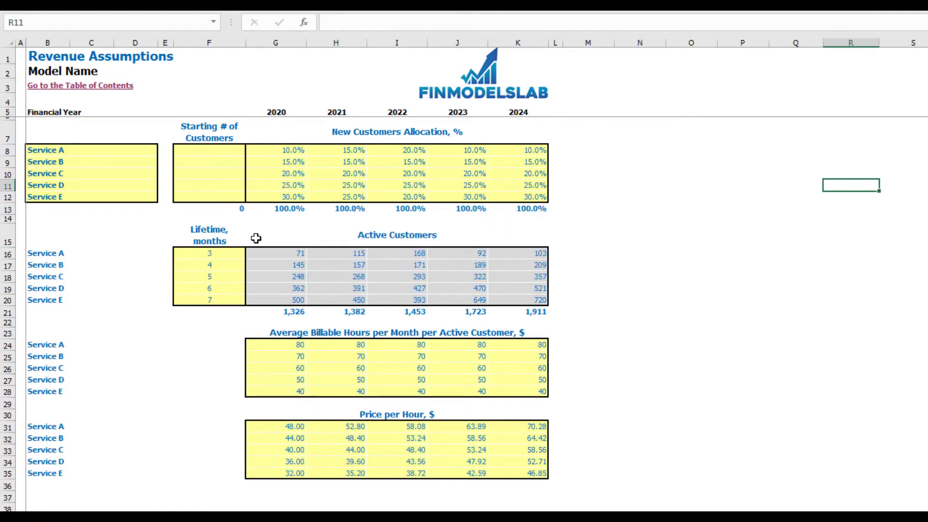
drag(282, 206, 517, 208)
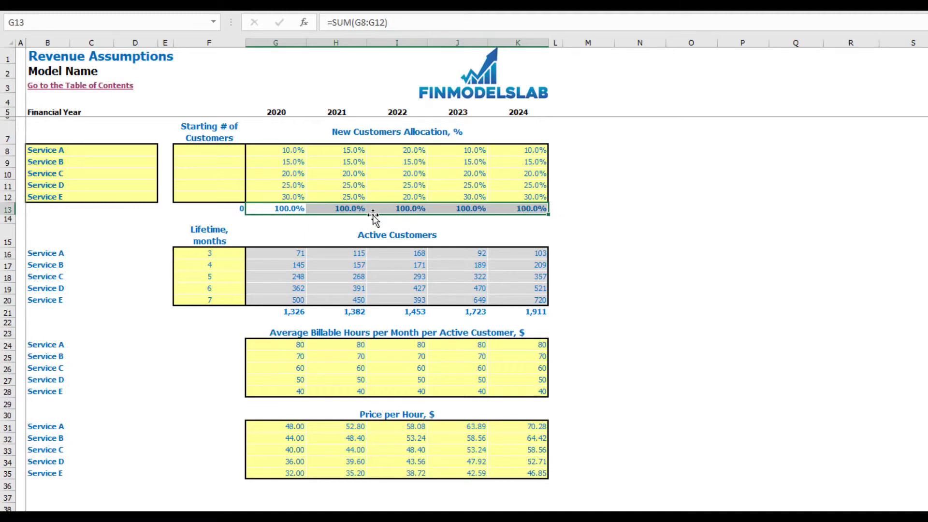
click(629, 197)
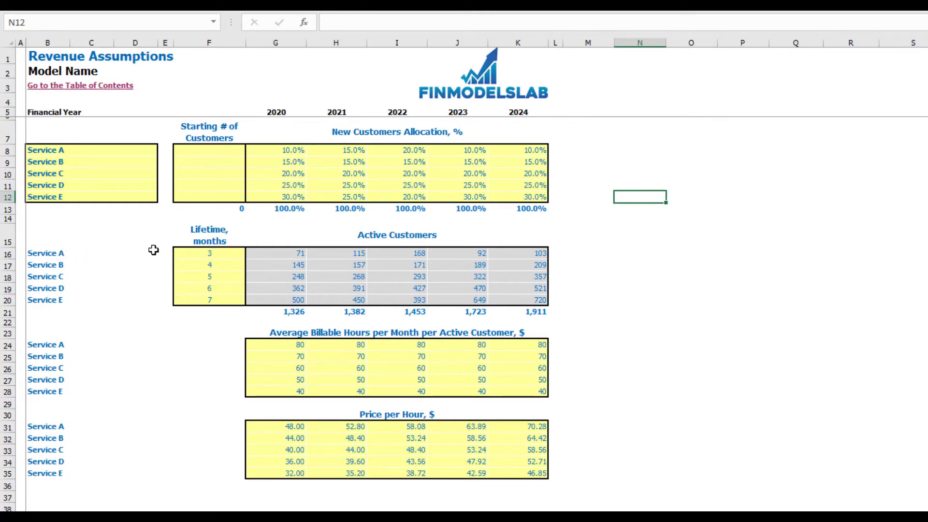
Set the customer lifetime to 5, 6, 10, 12 and 15 months for Services A to E, and review the active customers.
click(187, 251)
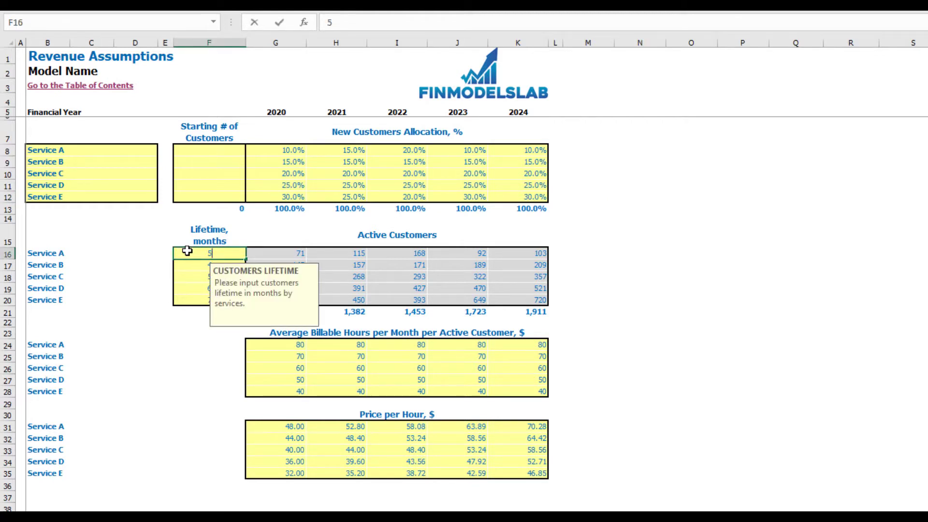
key(Return)
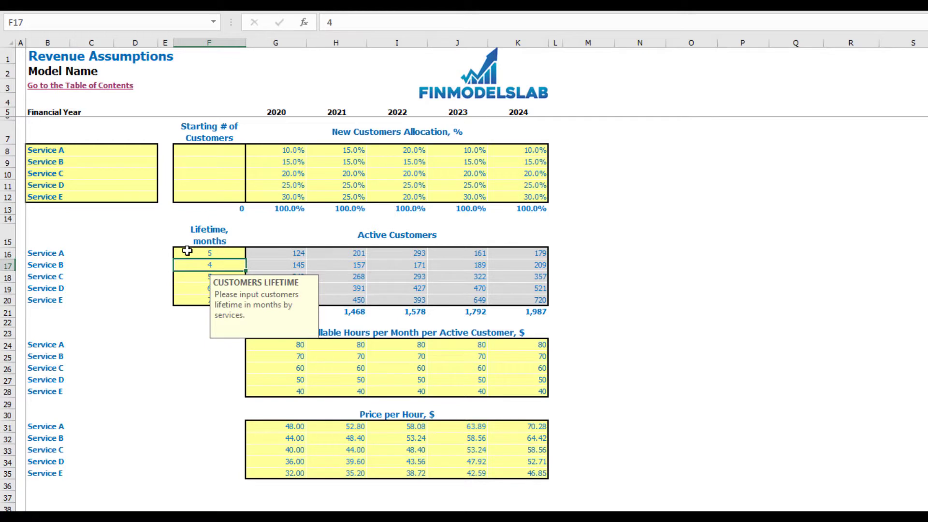
text(6)
key(Return)
text(10)
key(Return)
text(12)
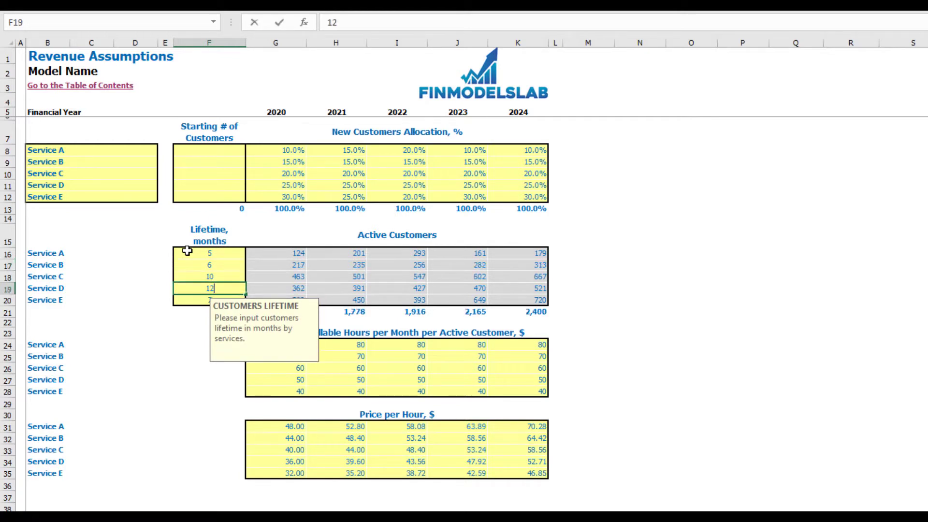
key(Return)
text(15)
key(Return)
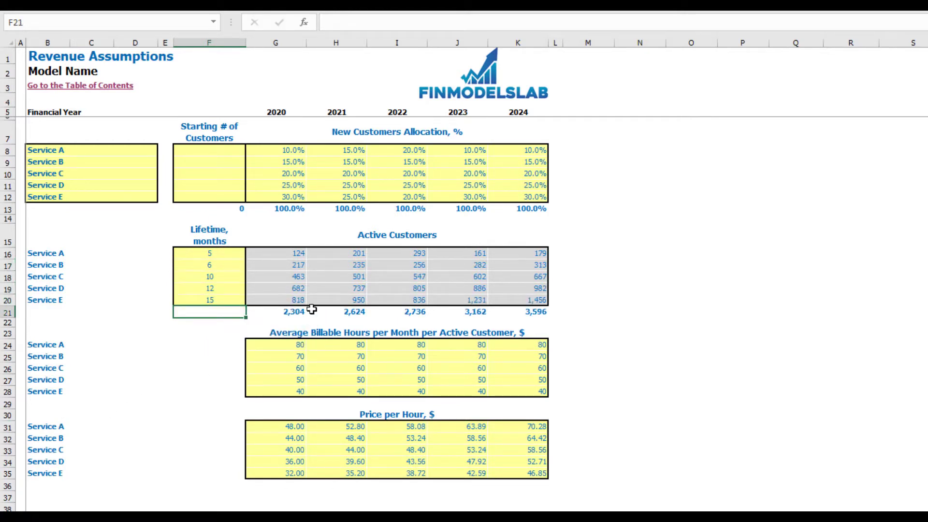
drag(295, 255, 538, 298)
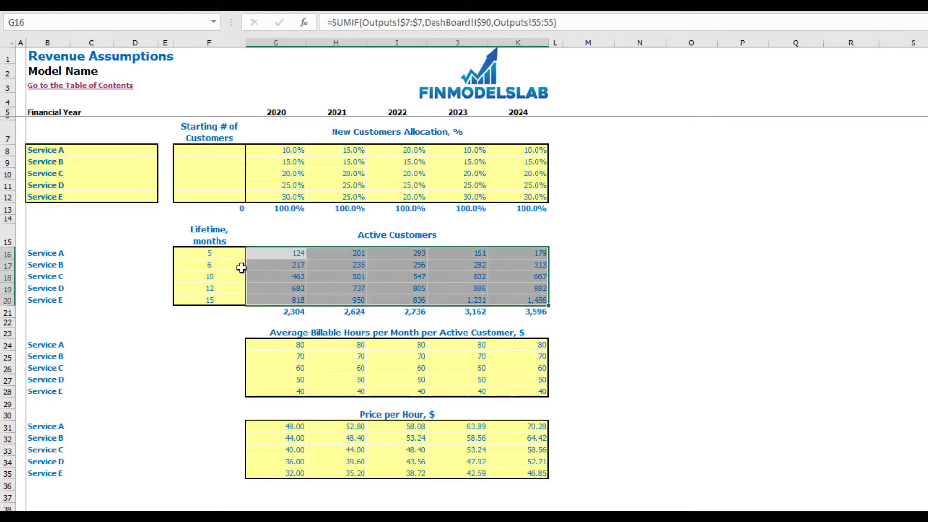
Set Service A's customer lifetime to 8 months and check the yearly active customer totals.
click(229, 253)
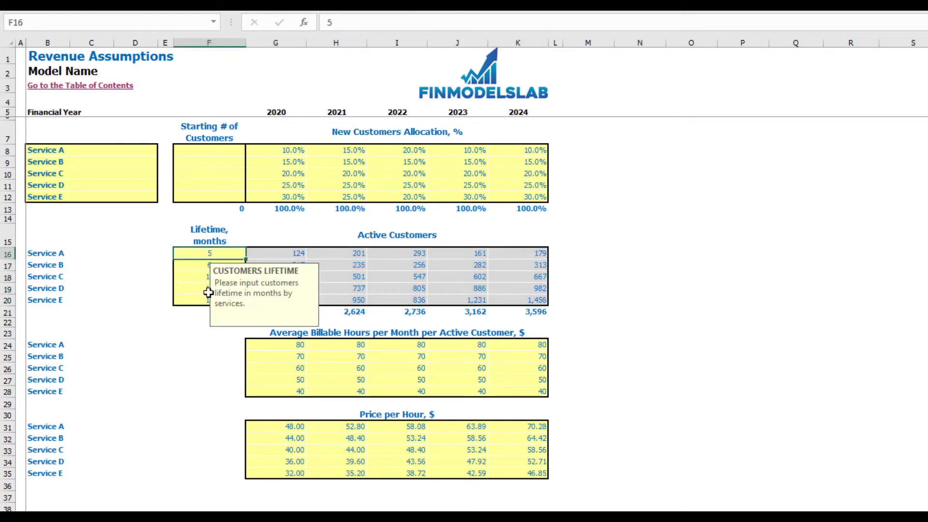
text(8)
key(Return)
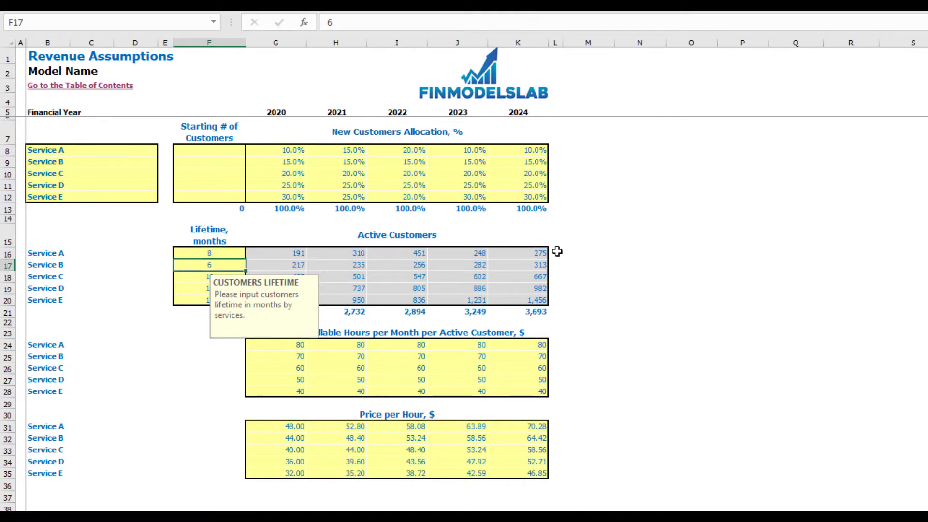
click(601, 228)
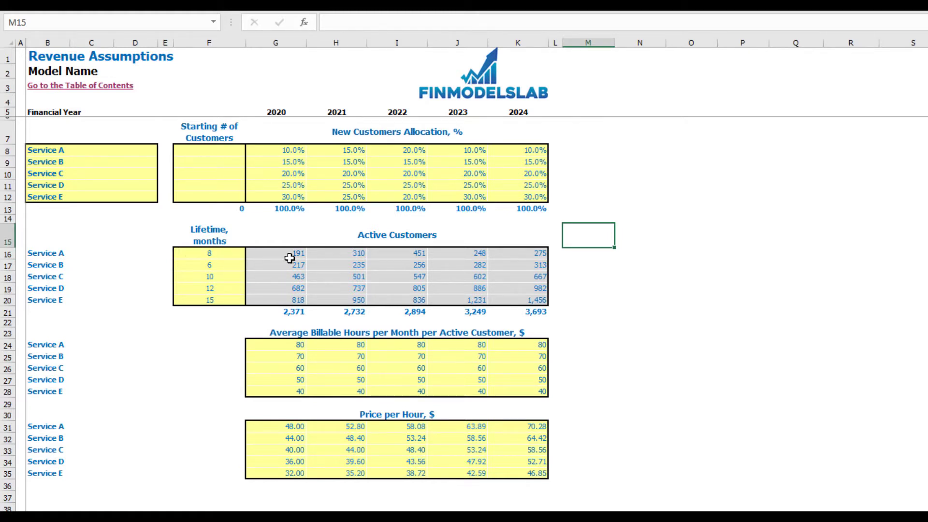
drag(293, 313, 519, 312)
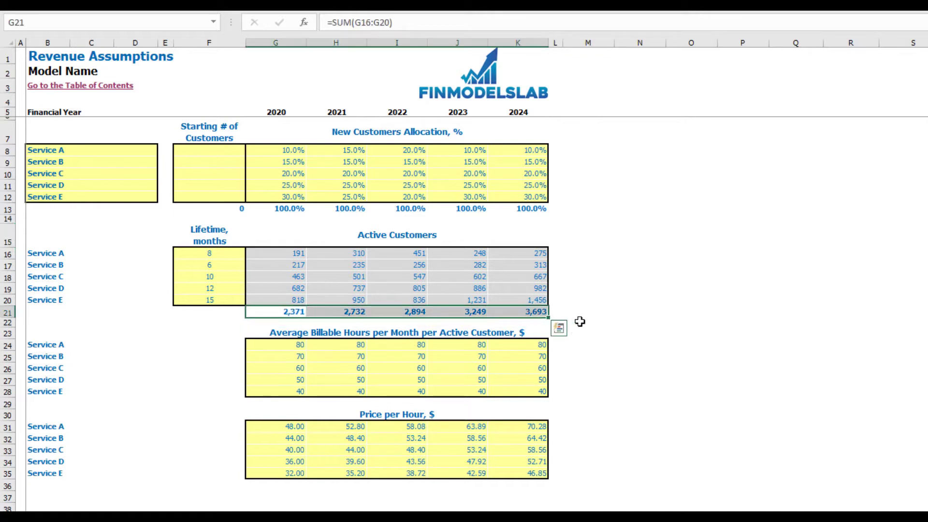
click(645, 290)
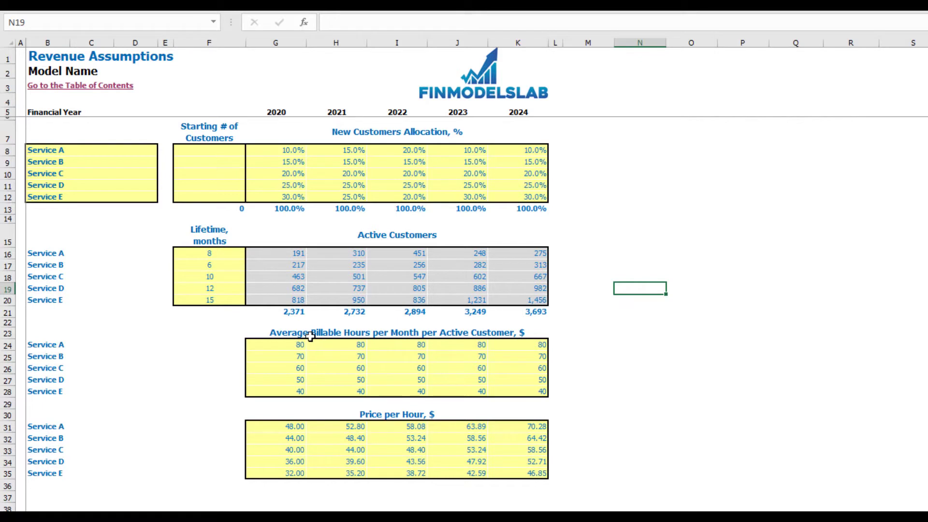
Set Service A's average billable hours per month to 100, 110, 120, 130 and 140 for 2020 through 2024.
click(40, 345)
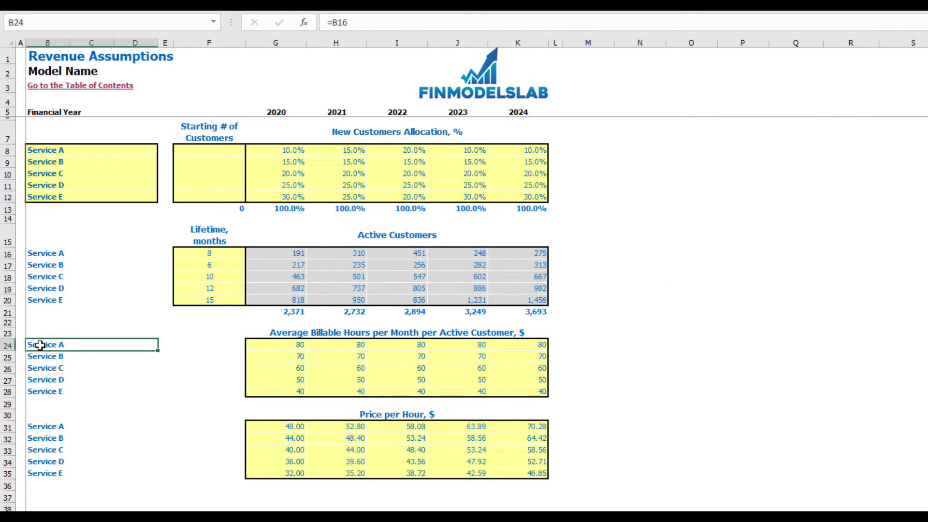
drag(40, 345, 47, 391)
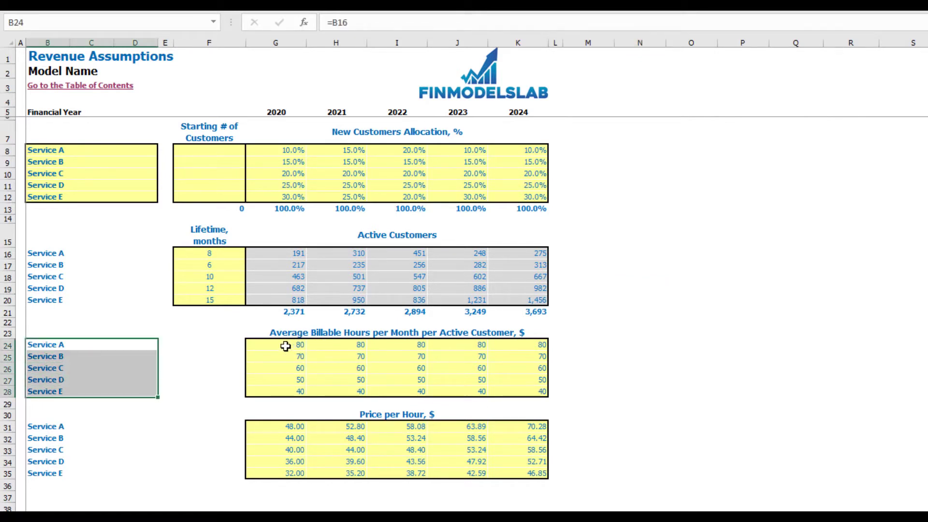
click(270, 348)
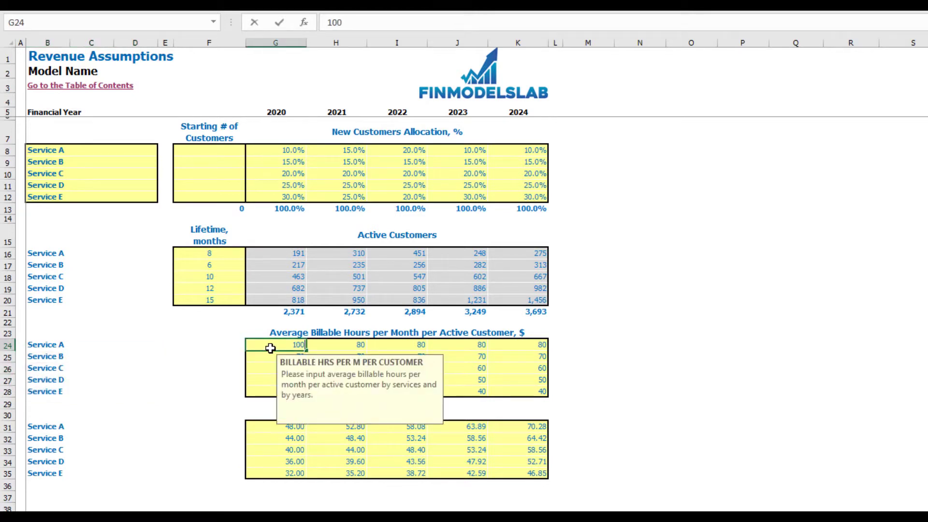
key(Tab)
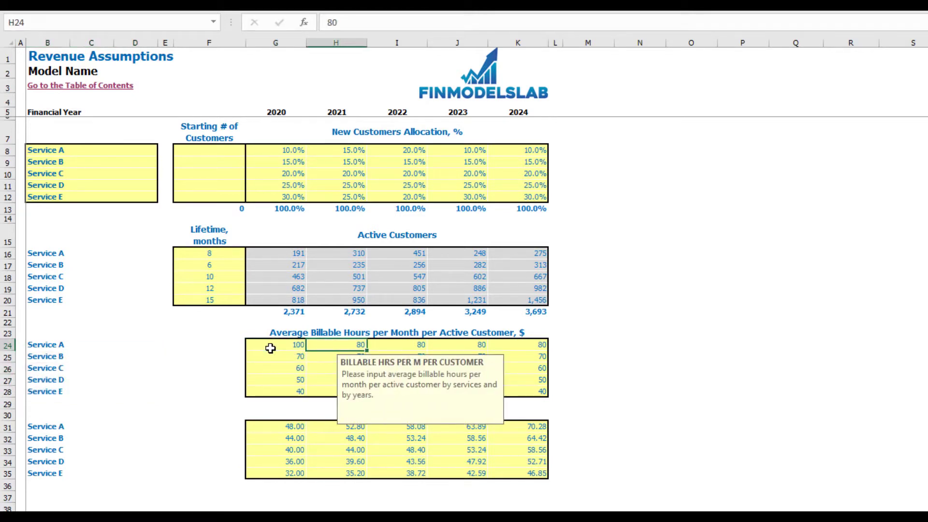
text(110)
key(Tab)
text(120)
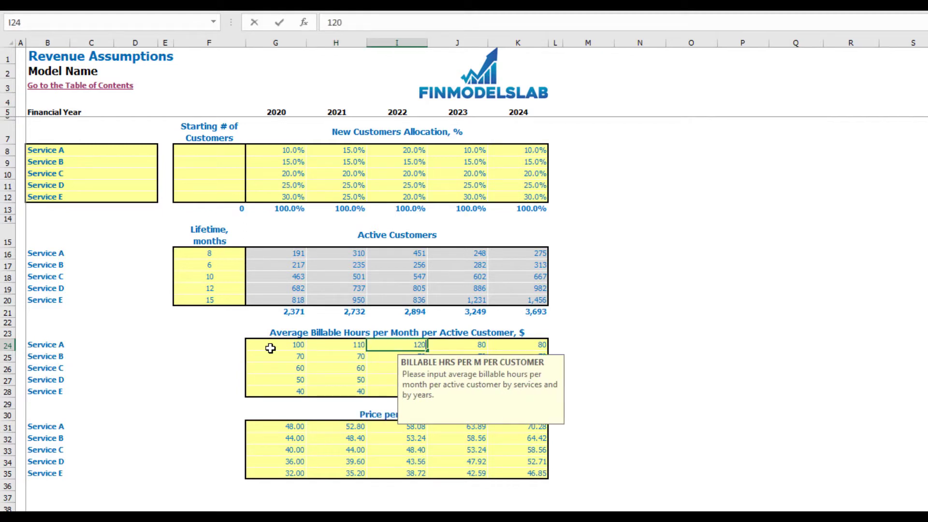
key(Tab)
text(130)
key(Tab)
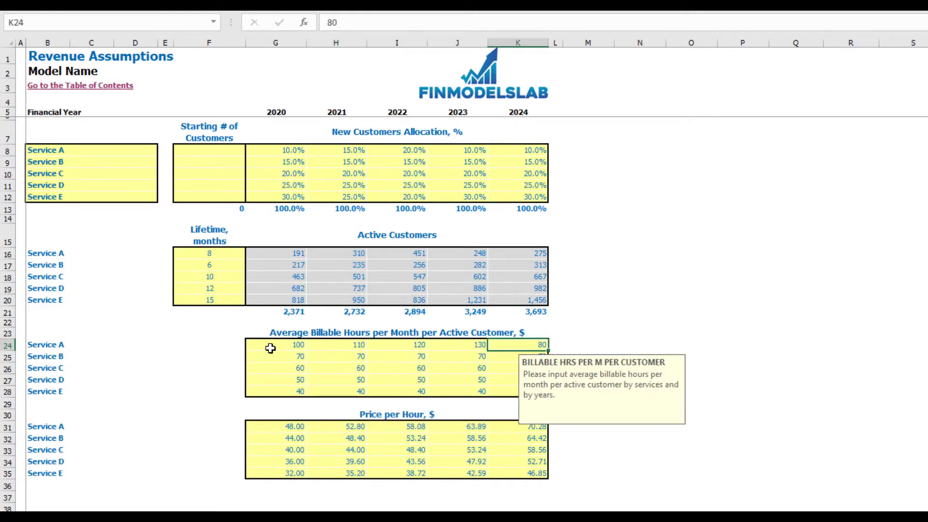
text(140)
key(Return)
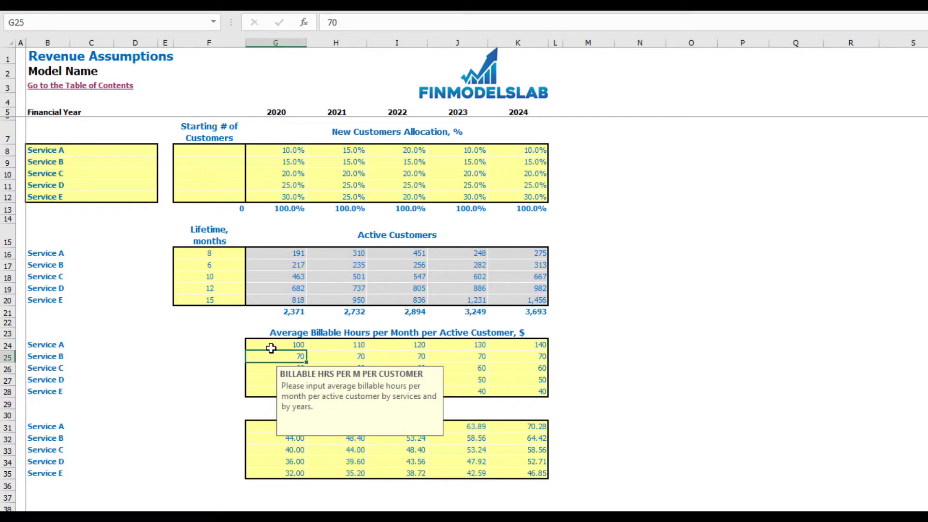
click(633, 300)
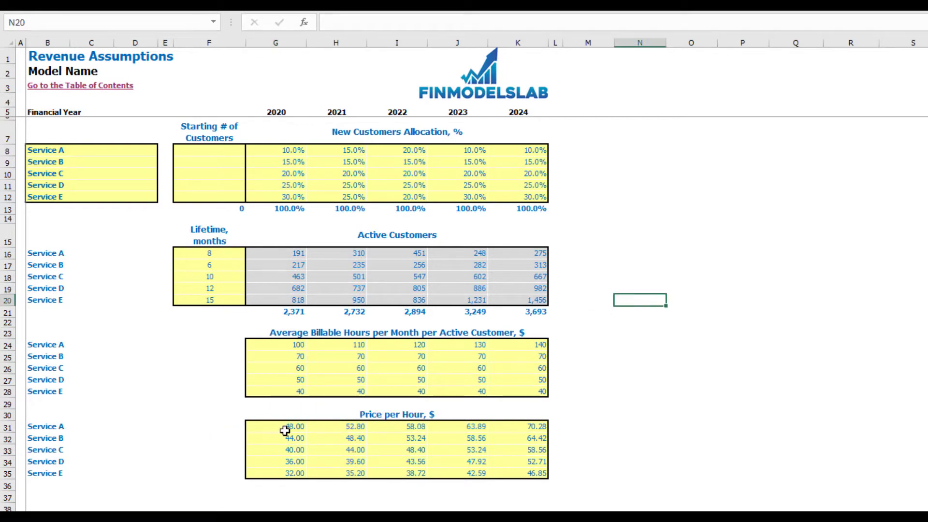
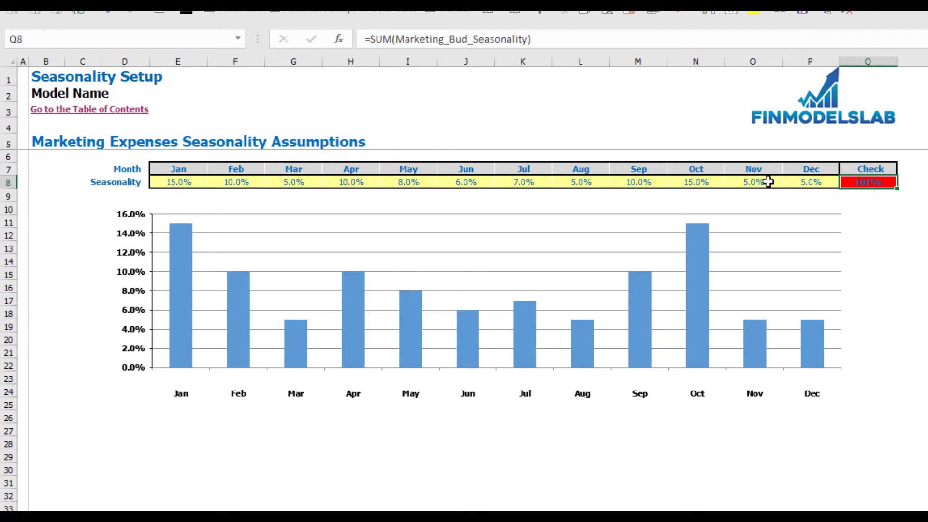
Set October's marketing expenses seasonality to 14% and inspect the formula in the Check cell.
click(709, 182)
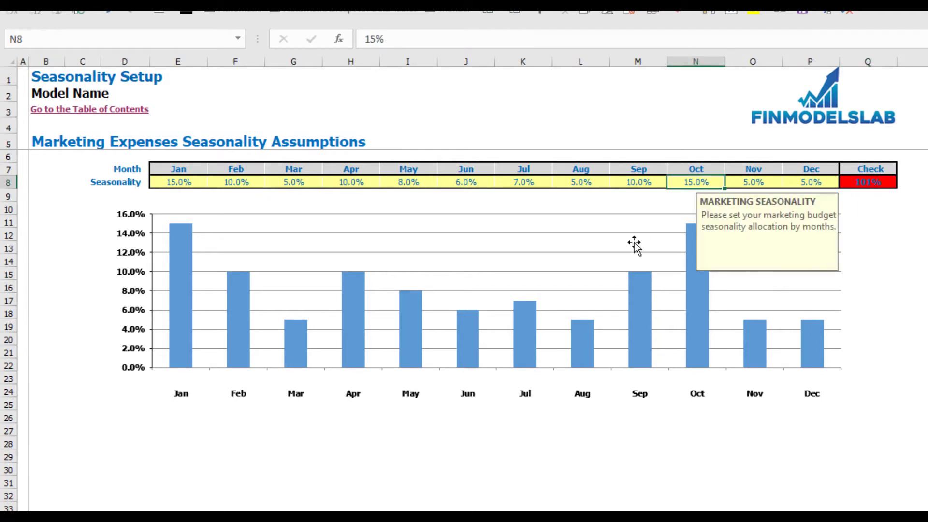
text(14)
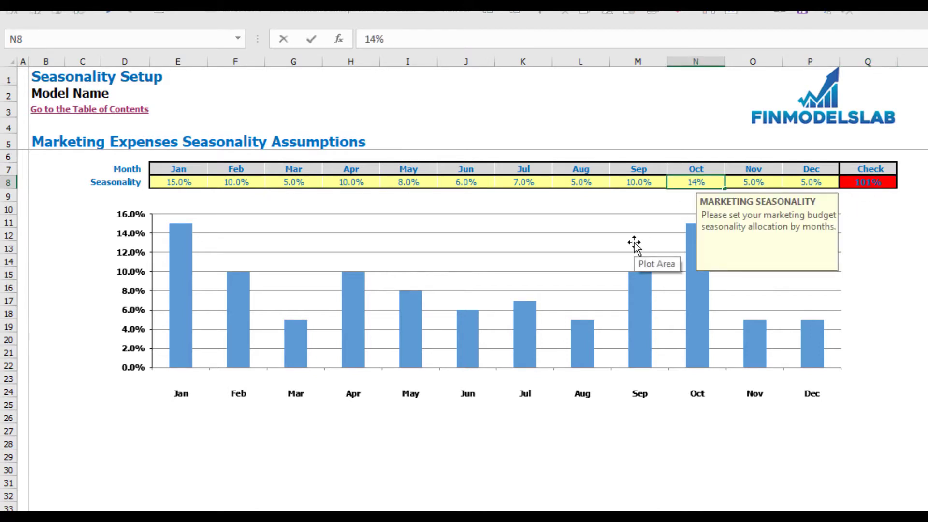
key(Return)
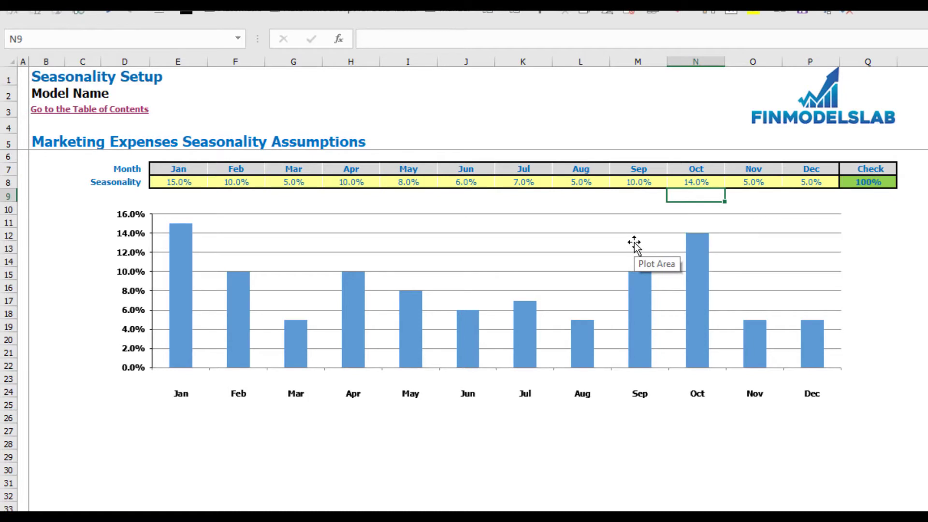
click(880, 183)
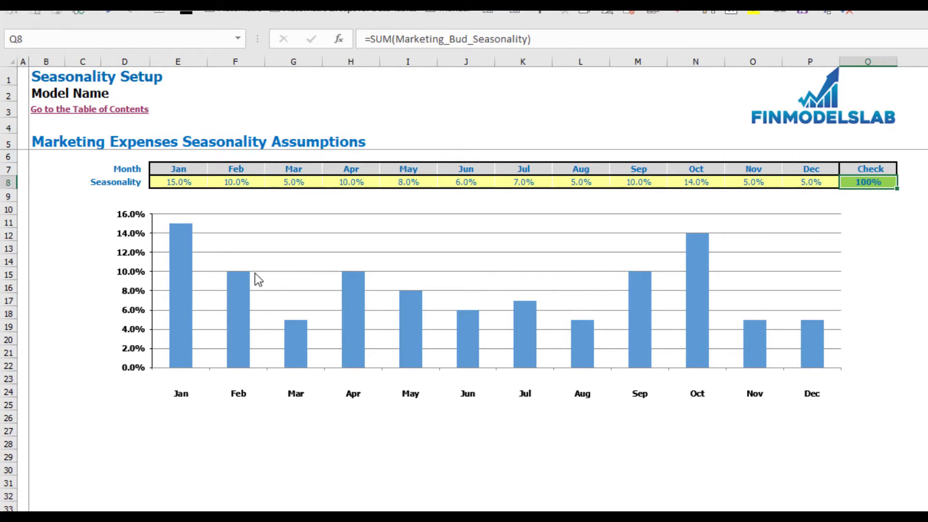
Set January's marketing seasonality with the formula =1/12 and copy it across February to December.
click(187, 182)
text(=1/)
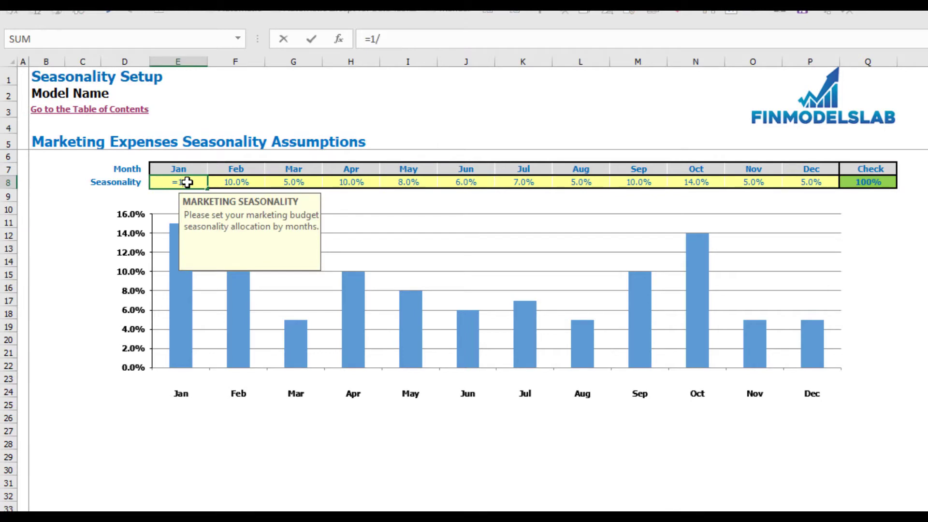
key(ctrl+Return)
key(ctrl+c)
key(Right)
key(ctrl+shift+Right)
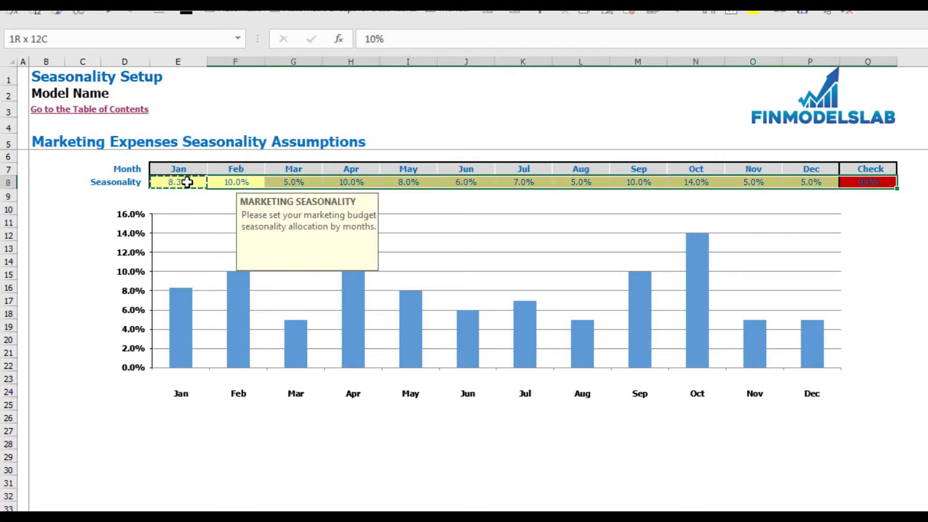
key(shift+Left)
key(ctrl+v)
click(911, 247)
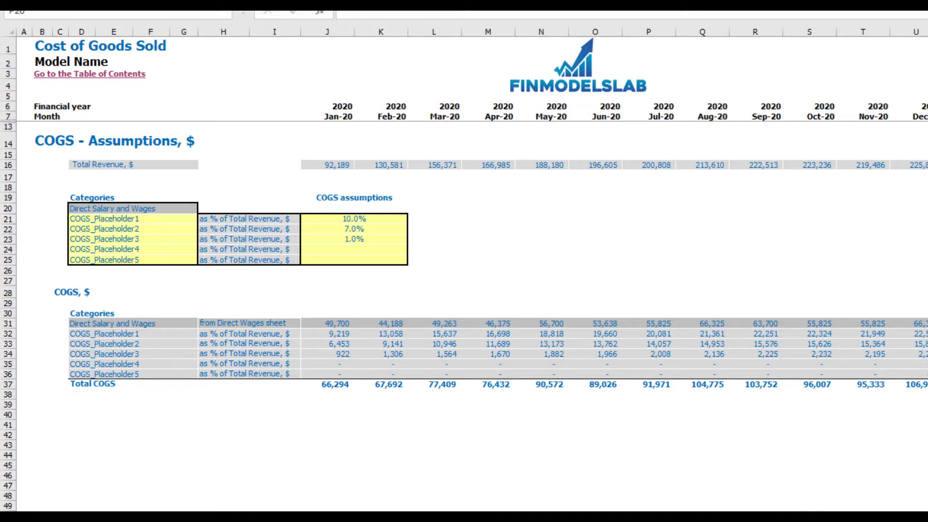
Rename the COGS_Placeholder1 category in the COGS assumptions to Hosting.
click(162, 225)
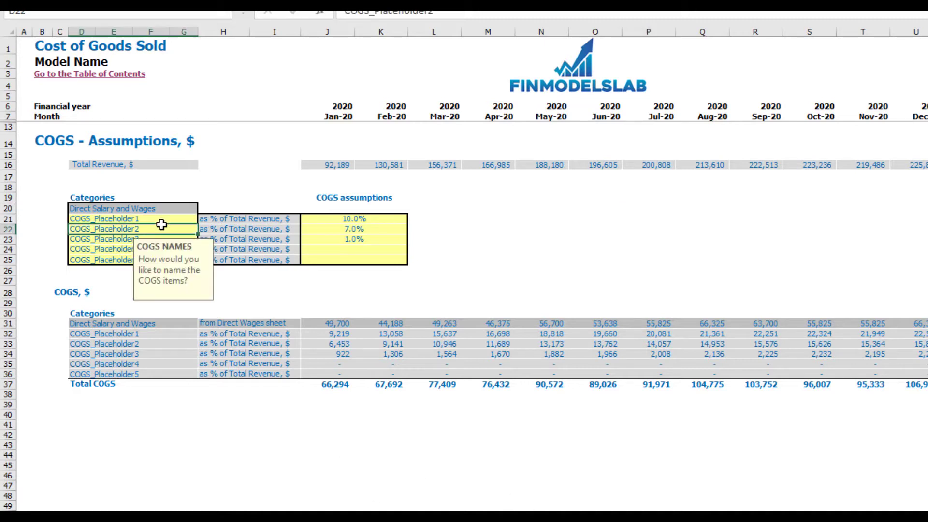
drag(161, 218, 145, 261)
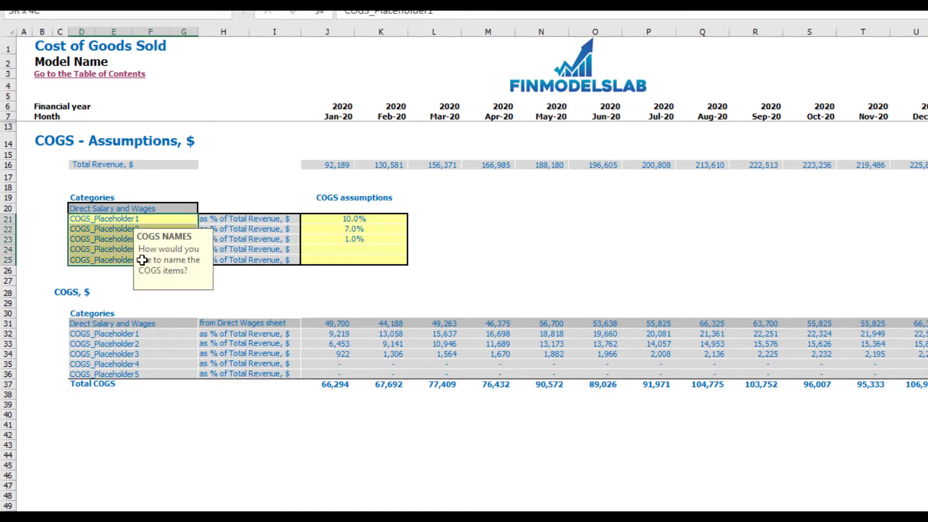
click(135, 219)
text(Hosting)
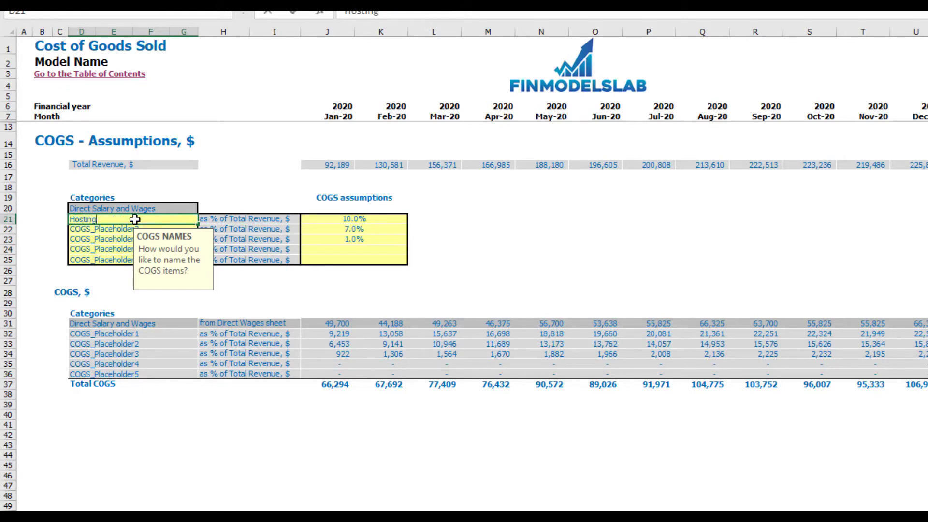
key(Return)
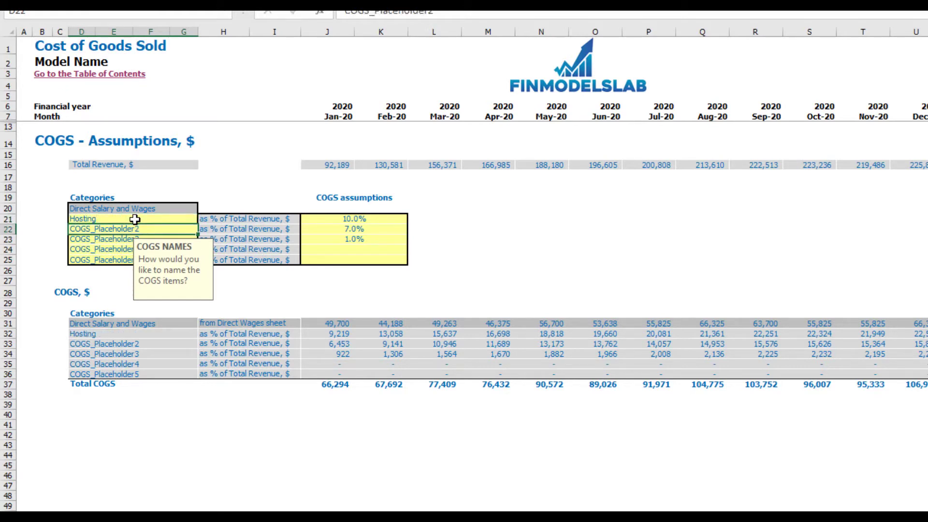
Set the COGS assumption for Hosting to 15% of total revenue.
click(488, 250)
click(375, 222)
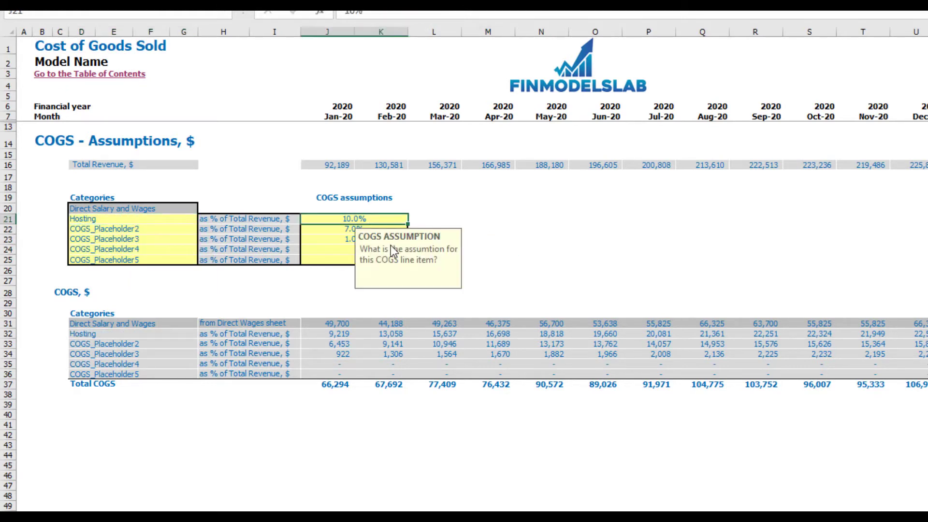
text(15)
key(Return)
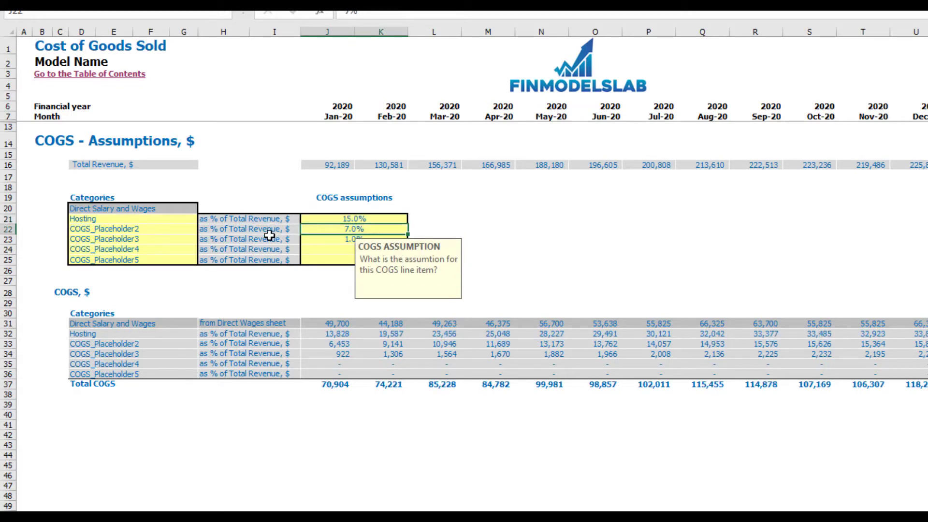
Examine the total revenue row and COGS assumption percentages, and open the Total COGS breakdown in the Income Statement.
click(12, 165)
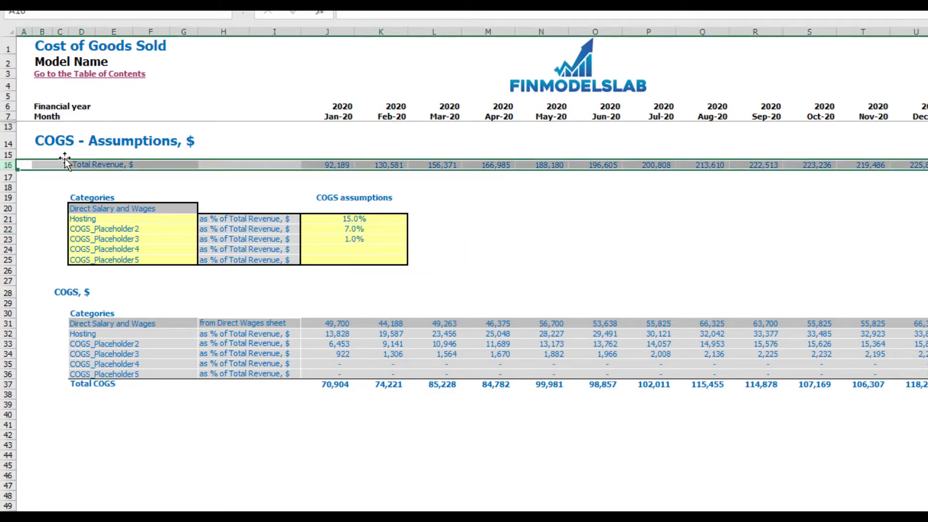
click(343, 191)
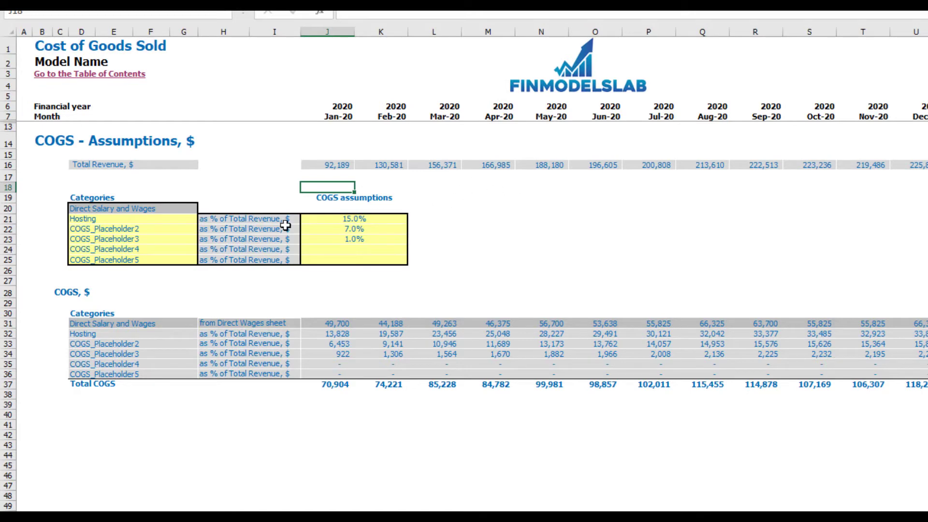
drag(340, 219, 353, 256)
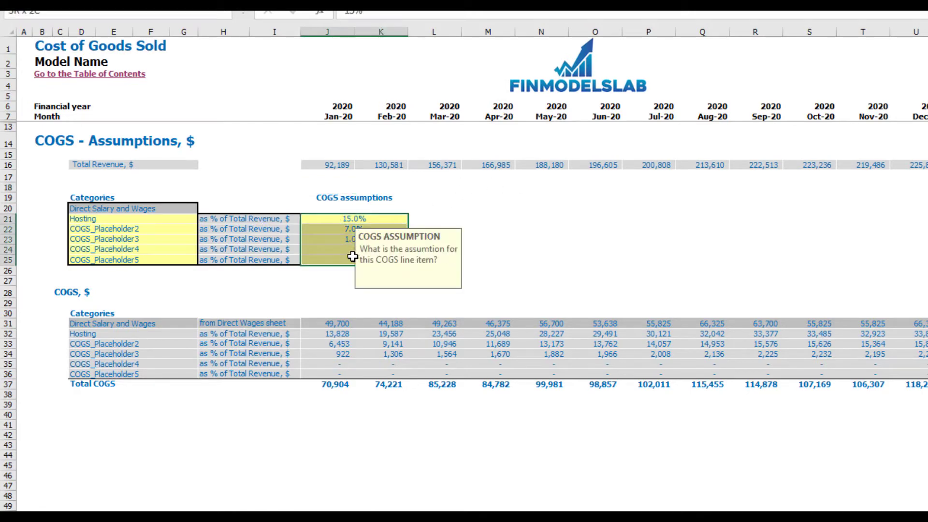
click(457, 190)
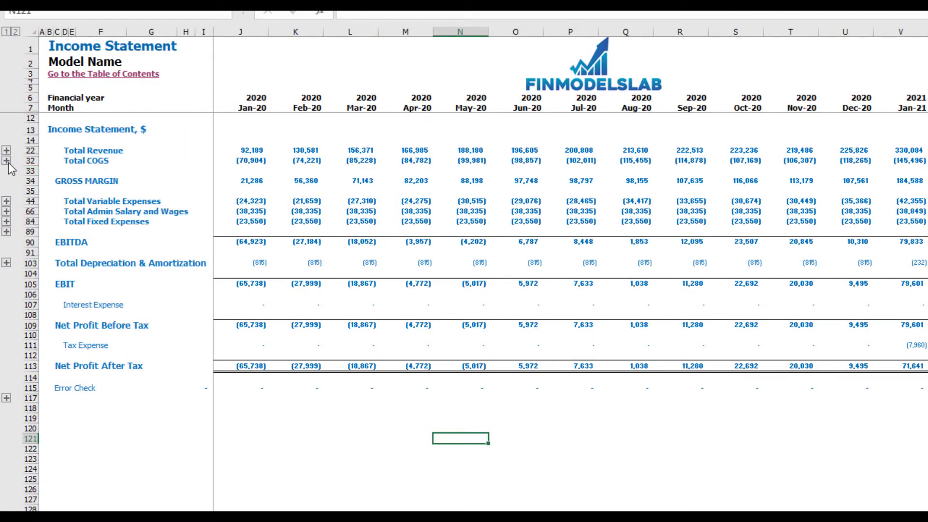
click(7, 161)
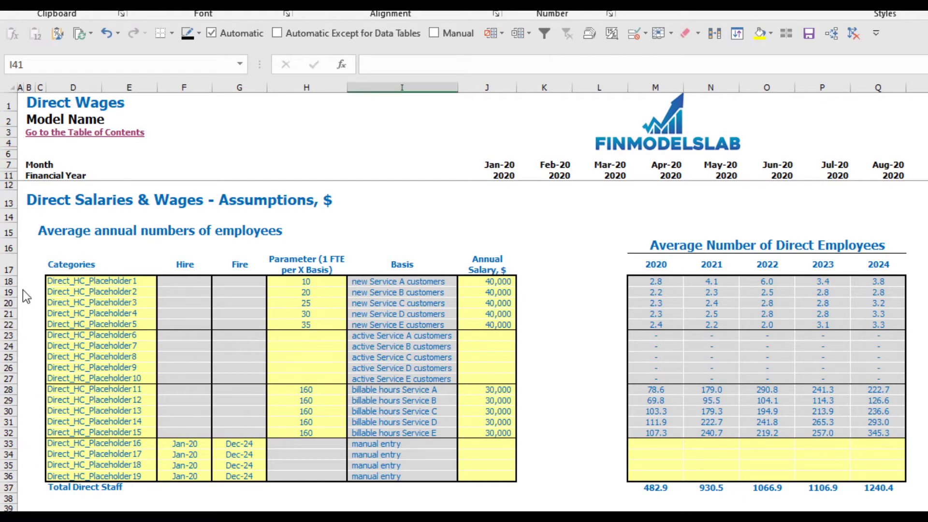
On the Direct Wages sheet, rename the first two staff categories as AE and SDR.
drag(10, 283, 8, 324)
click(28, 303)
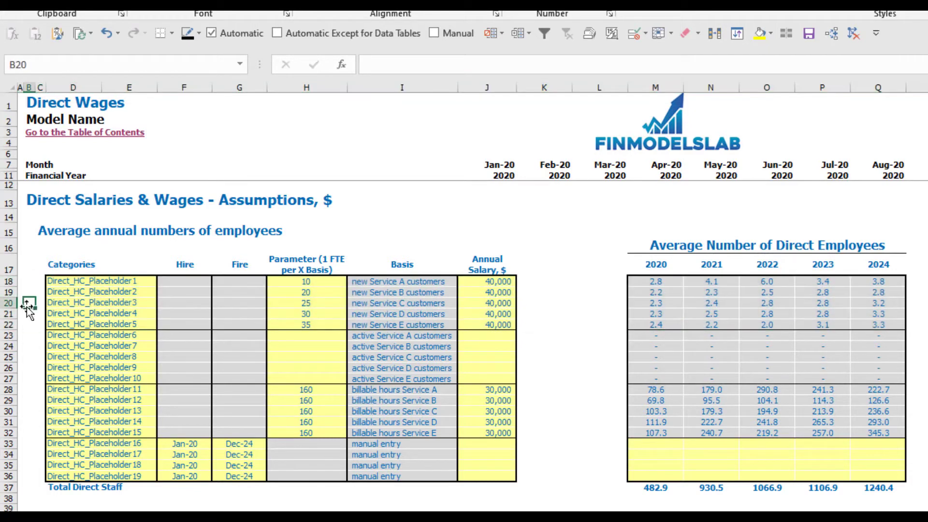
click(92, 283)
text(AE)
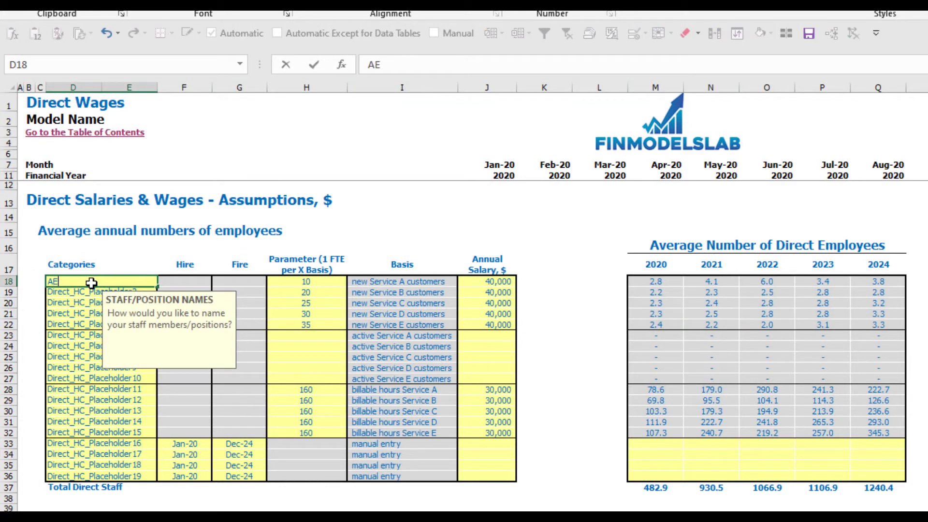
key(Return)
text(SDR)
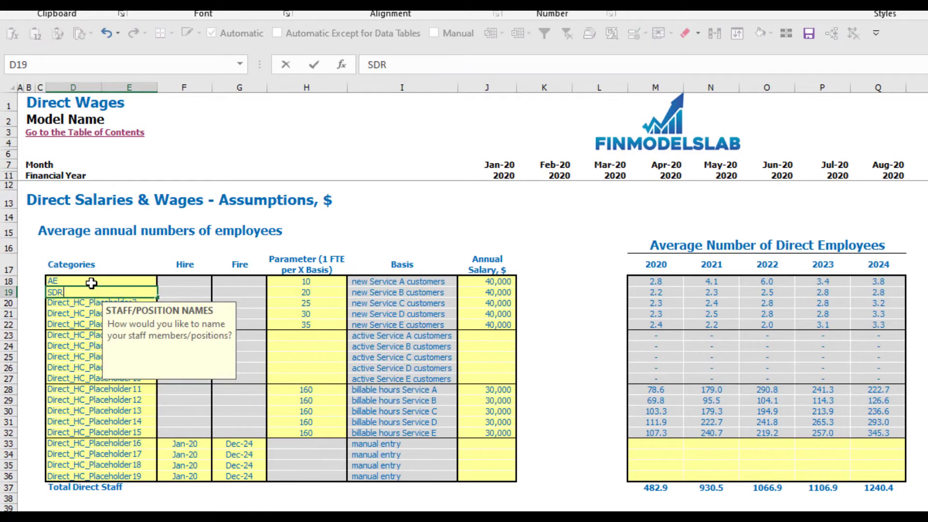
key(Return)
key(Return)
Review the Basis and Parameter headings and set AE's parameter to 15 new Service A customers per FTE.
click(366, 220)
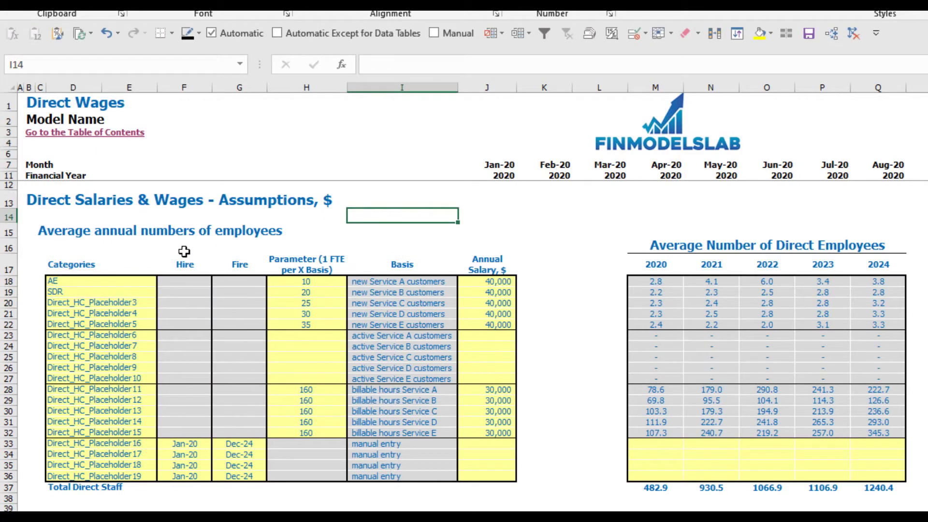
click(377, 266)
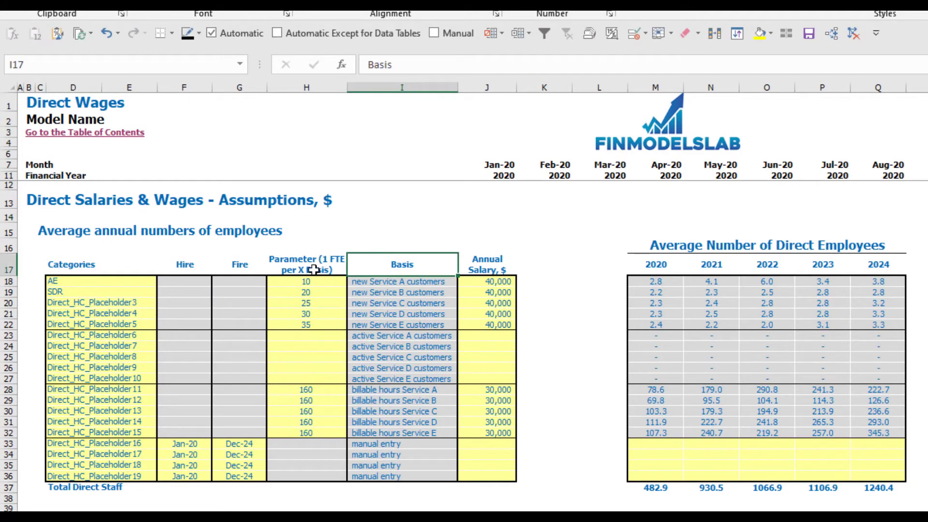
click(313, 272)
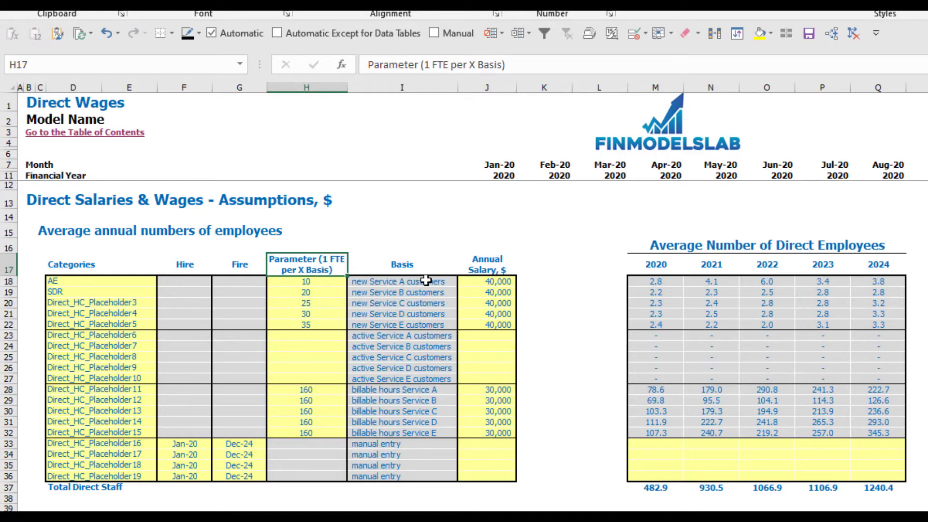
click(333, 288)
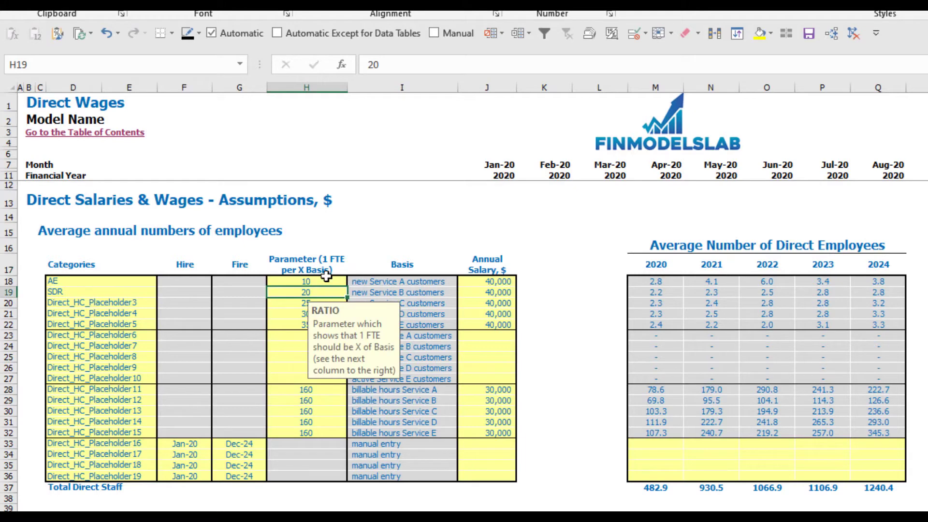
click(325, 280)
text(15)
key(Return)
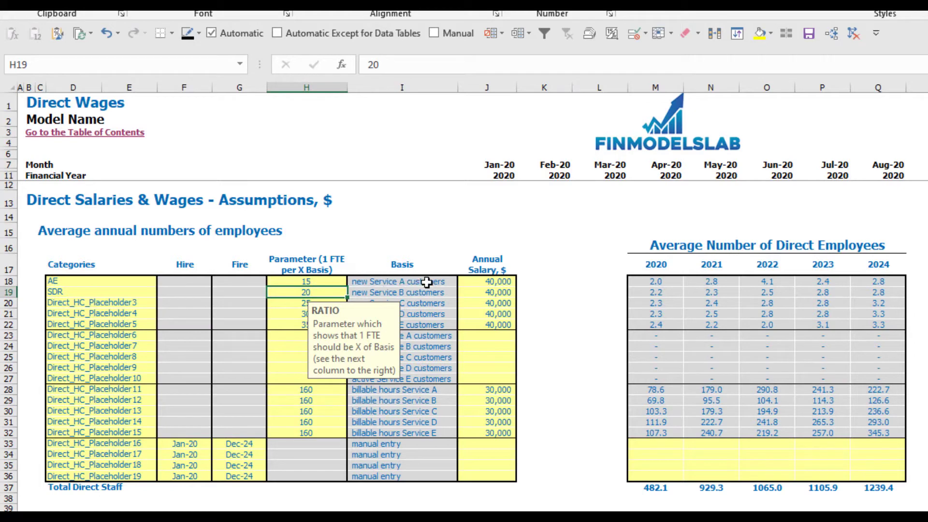
Examine AE's average number of direct employees for 2020 through 2024.
click(311, 282)
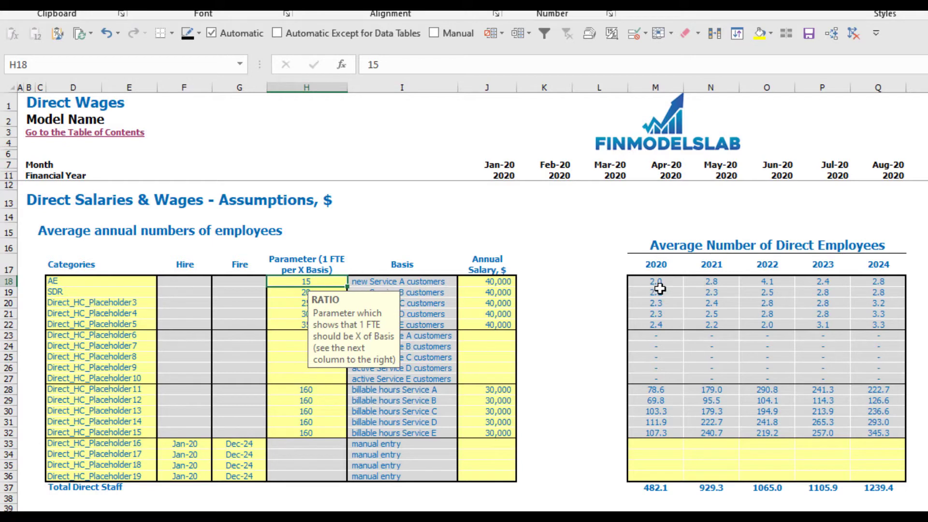
click(711, 211)
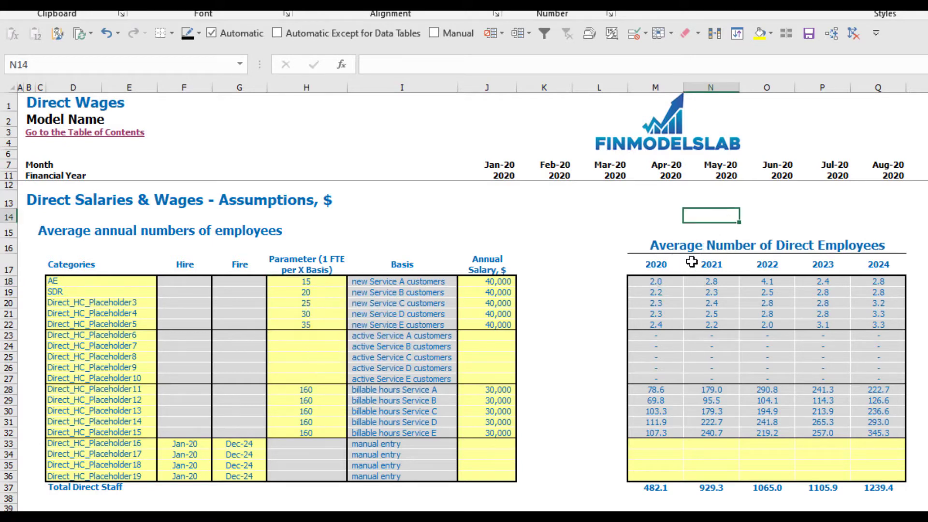
drag(666, 282, 879, 282)
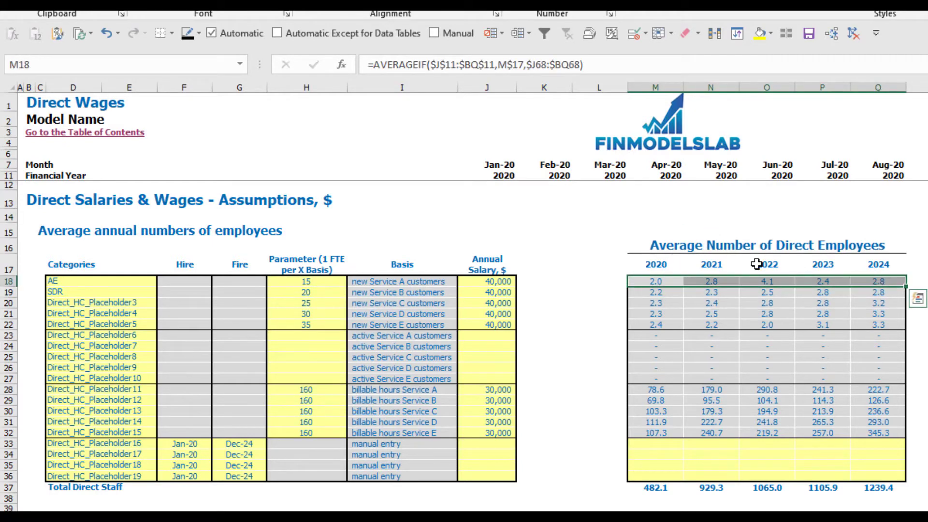
click(539, 231)
Set AE's annual salary to 25,000.
click(505, 281)
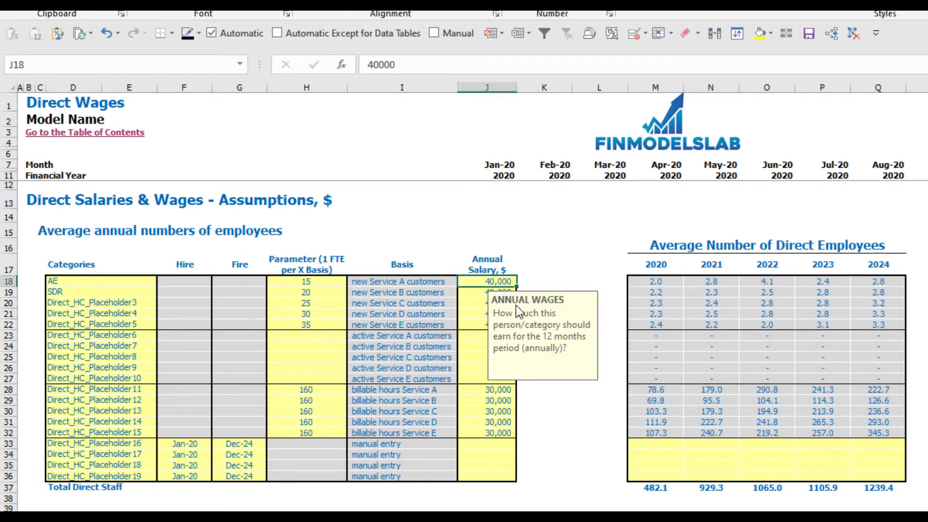
text(25,000)
key(Return)
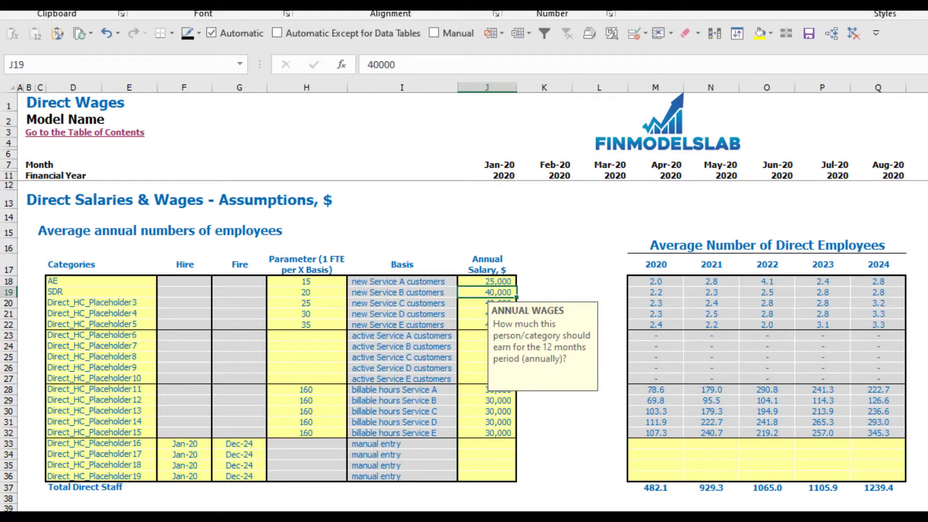
Set AE's annual salary raise to 5%, 4%, 3% and 2% for 2021 through 2024.
click(925, 281)
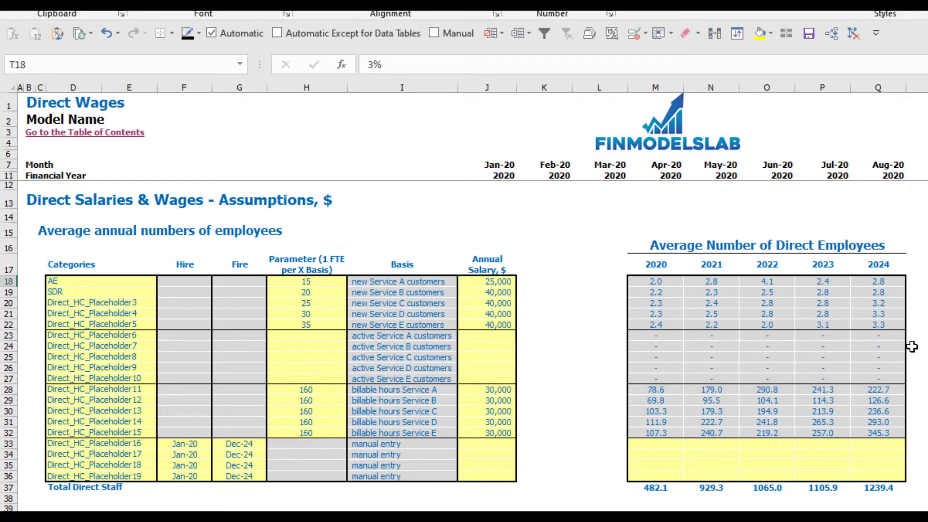
key(Right)
key(Right)
key(Right)
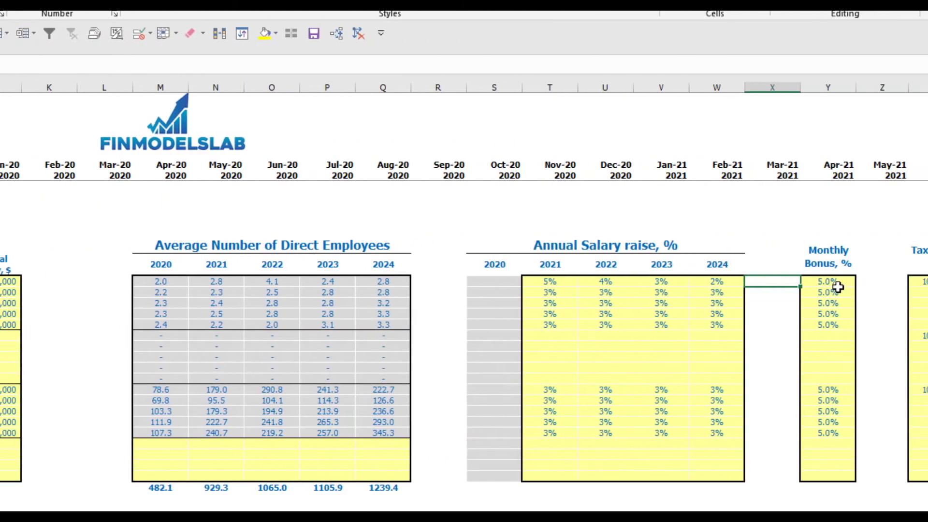
Set AE's monthly bonus to 10% and its tax rate to 12%.
click(777, 281)
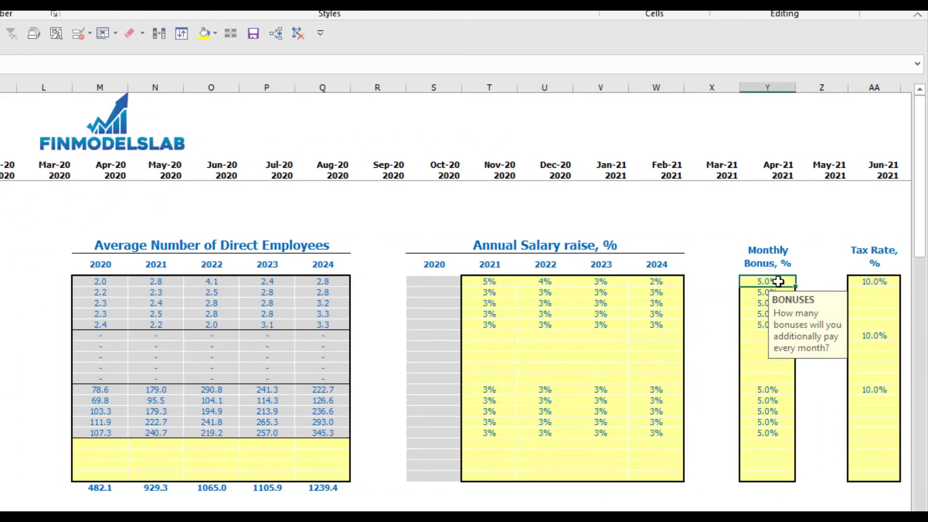
text(10)
key(Return)
click(868, 280)
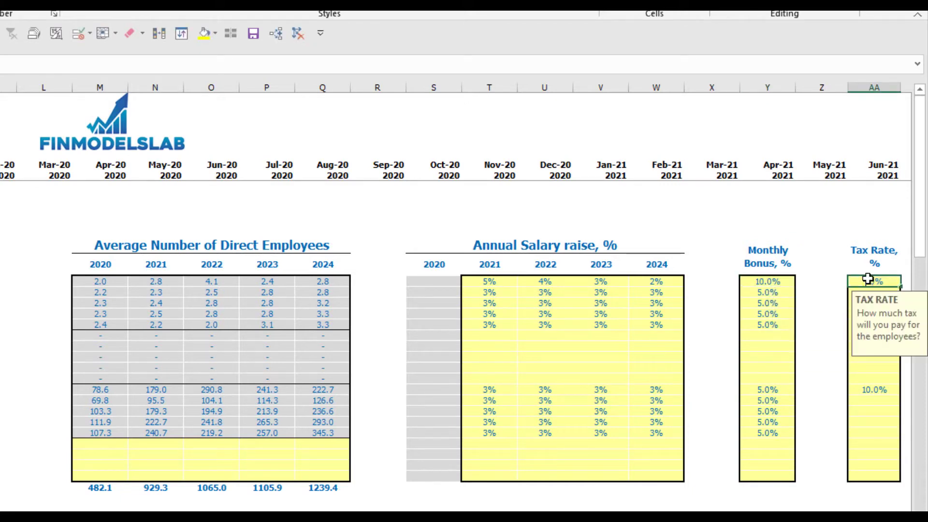
text(12)
key(Return)
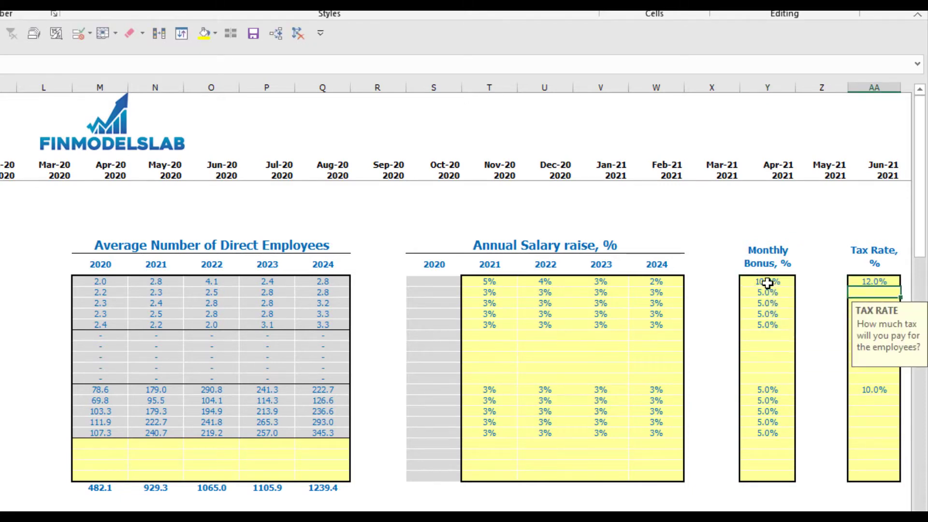
Clear AE's monthly bonus and tax rate values.
click(767, 281)
key(Delete)
click(866, 281)
key(Delete)
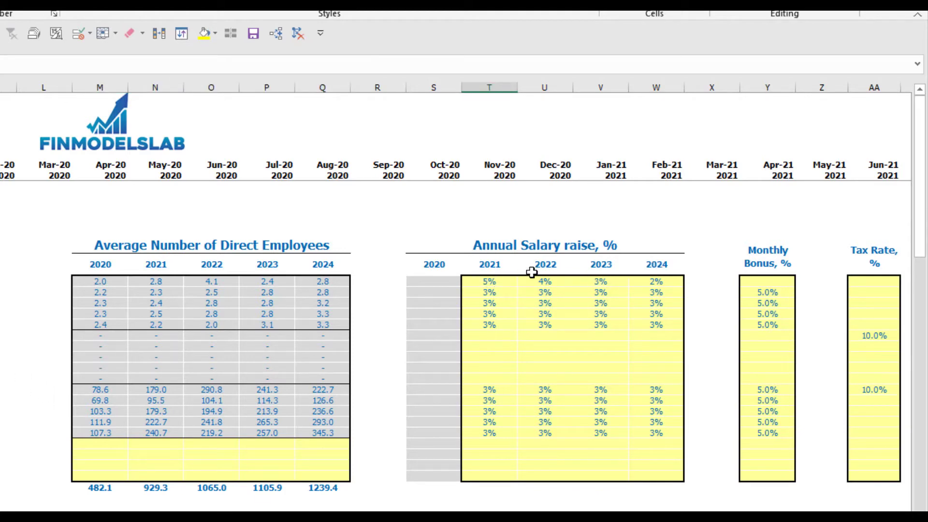
Review the calculated direct staff numbers, monthly base salaries, bonuses and base taxes below the Direct Wages assumptions.
scroll(454, 345, down, 15)
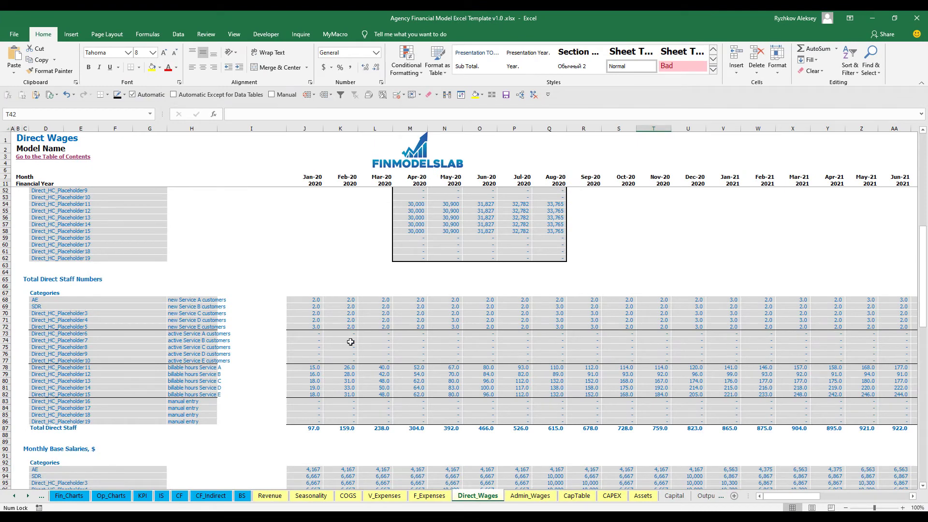
scroll(350, 341, down, 7)
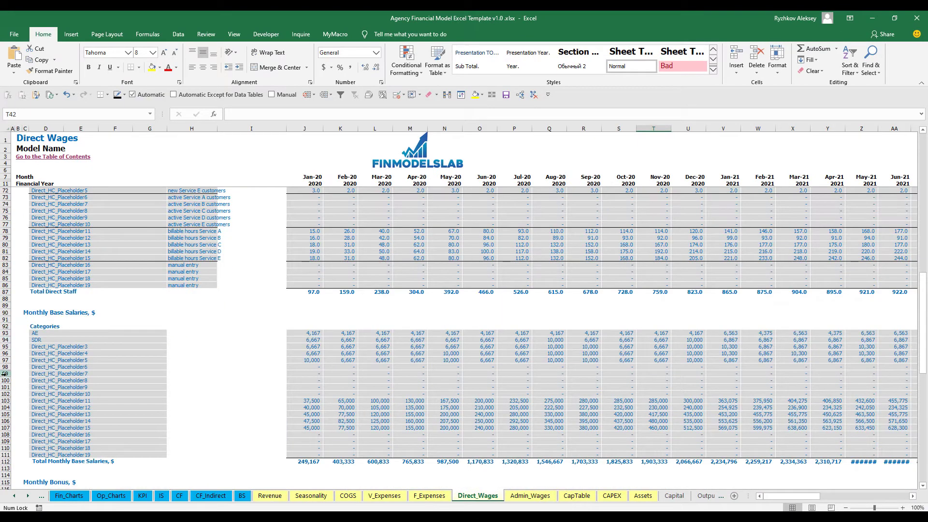
scroll(441, 370, down, 7)
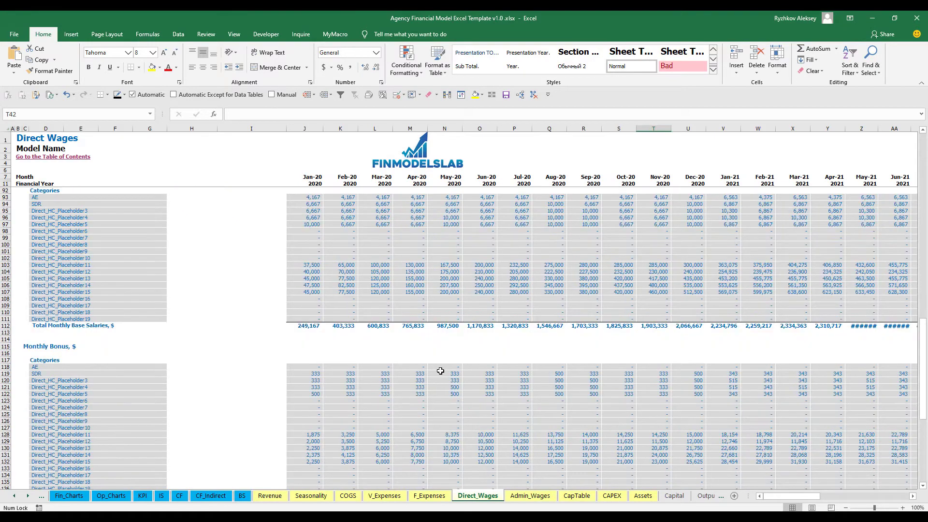
scroll(440, 370, down, 3)
scroll(309, 352, down, 7)
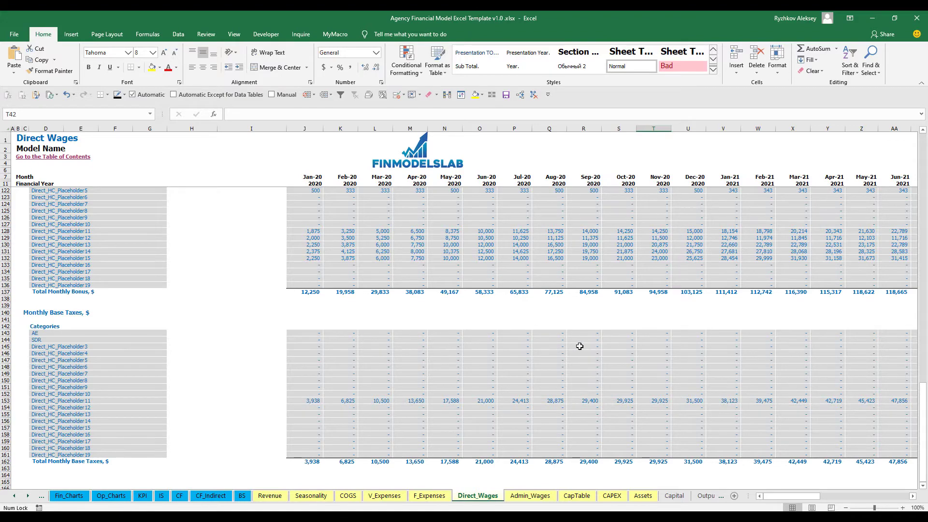
scroll(607, 346, up, 20)
Rename the first staff category in the active-customer group, Direct_HC_Placeholder6, as Cust Success.
drag(9, 286, 5, 310)
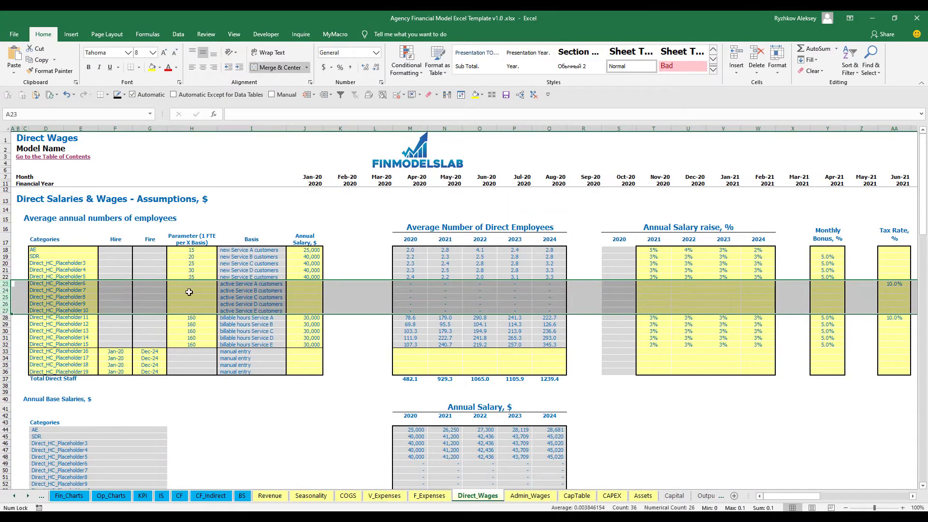
click(251, 284)
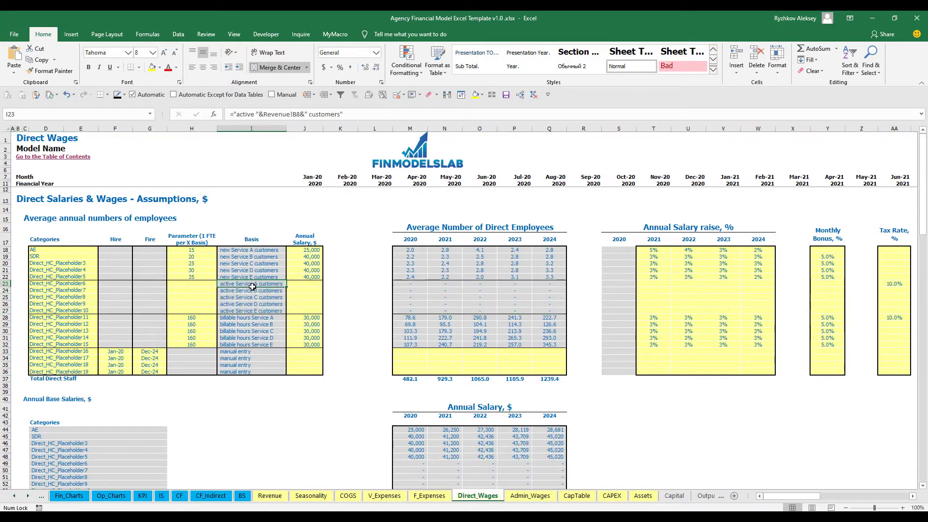
click(81, 285)
text(Cust)
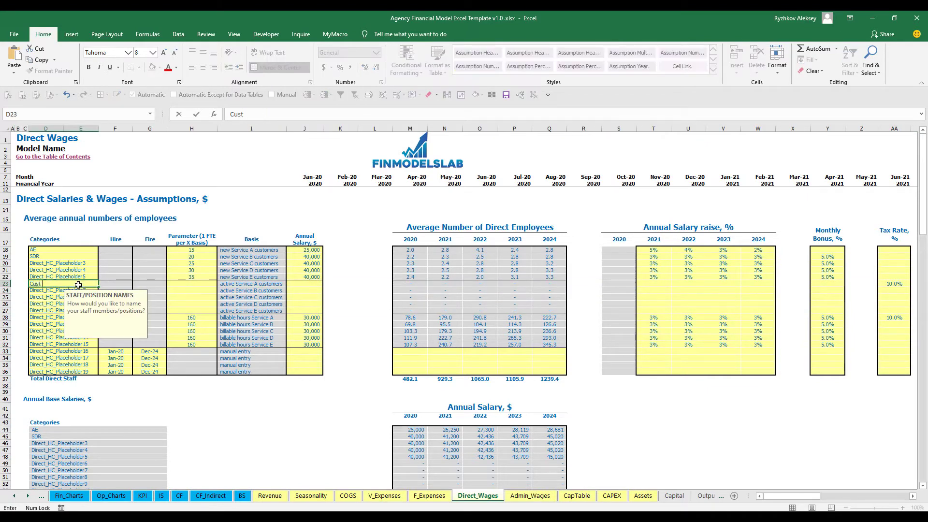
text( Success)
key(Return)
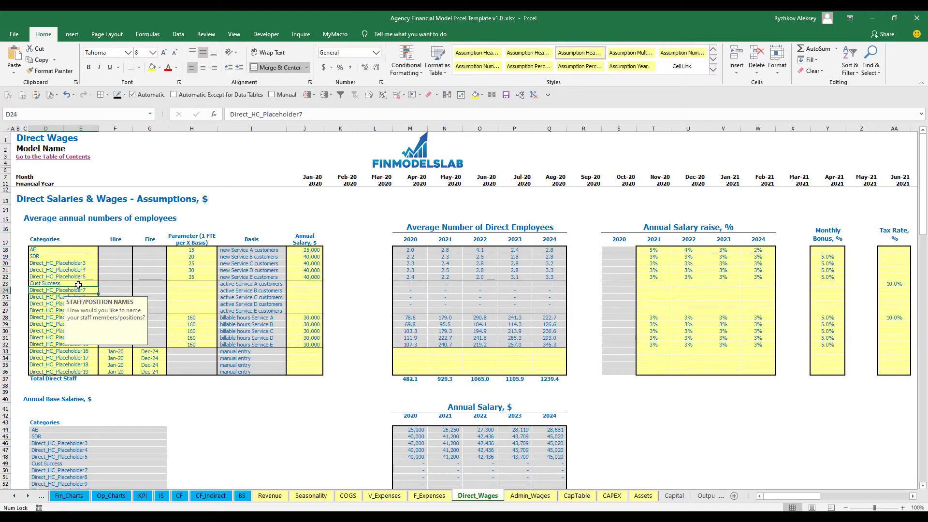
Set Cust Success's parameter to 20 active Service A customers per FTE and its annual salary to 3,000.
click(172, 283)
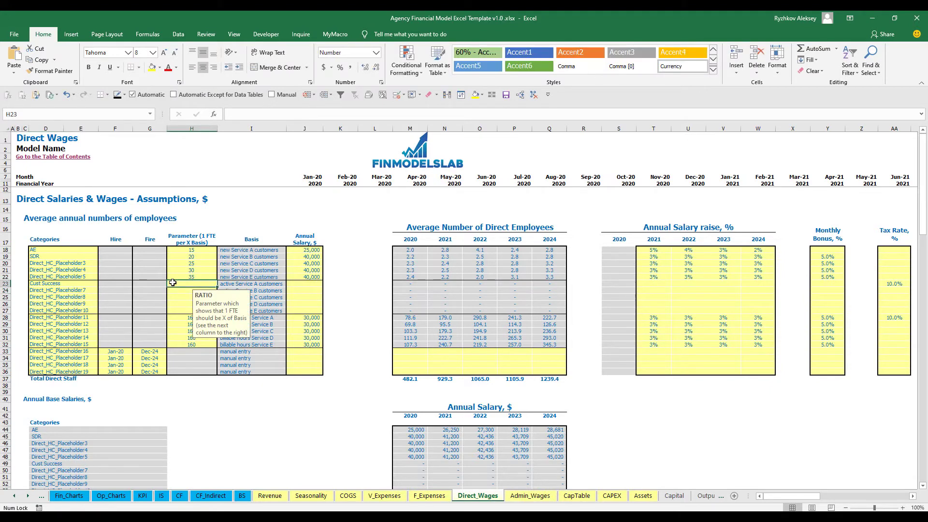
text(20)
key(Return)
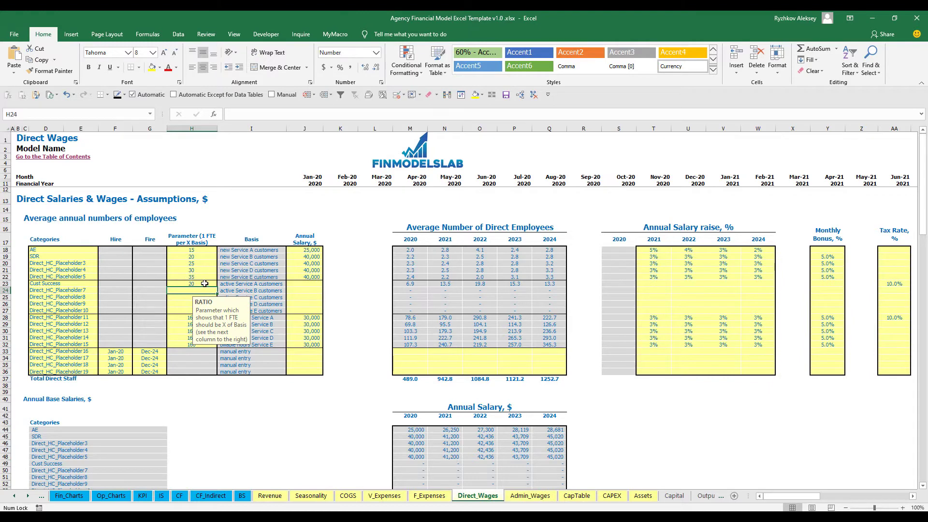
click(311, 283)
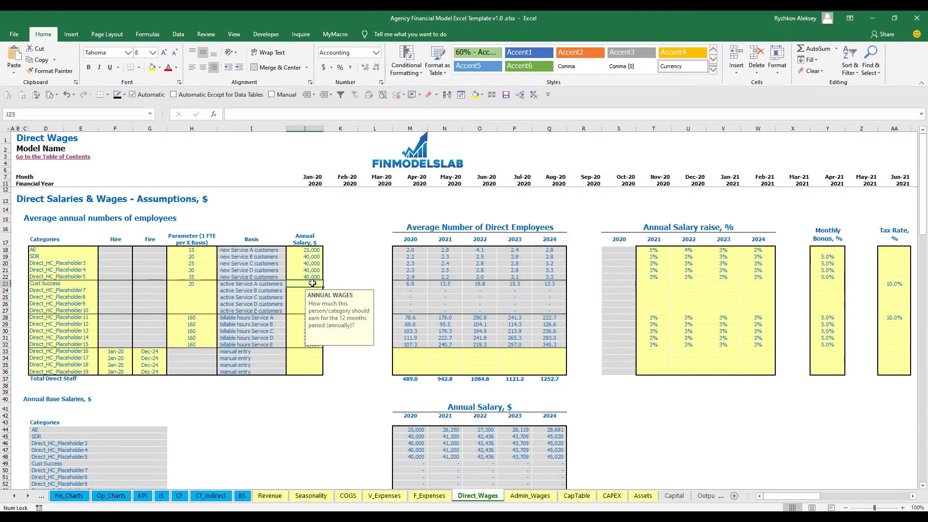
text(3000)
key(Return)
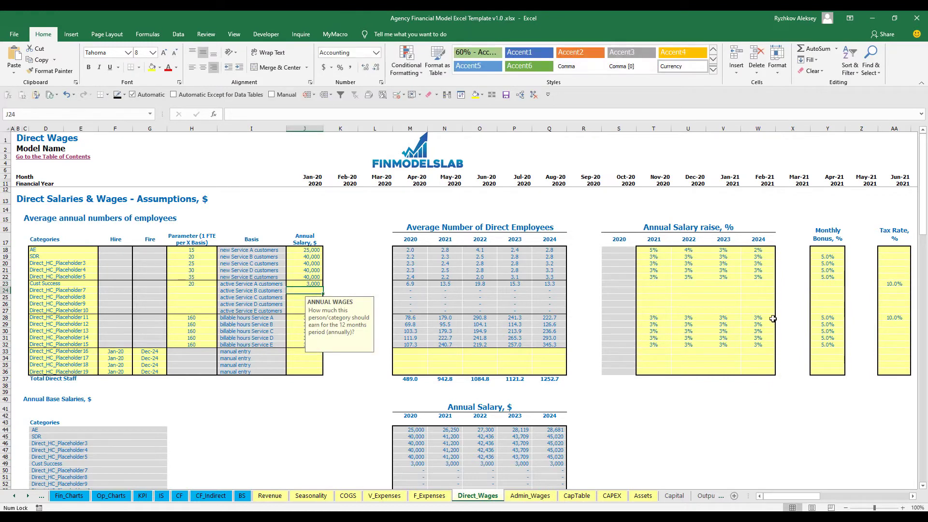
Copy the 3% annual salary raise from the row above into Cust Success for 2021 through 2024.
click(653, 276)
key(ctrl+c)
drag(653, 283, 758, 283)
key(ctrl+v)
Set Cust Success's monthly bonus to 5% and its tax rate to 12%.
click(826, 285)
text(5)
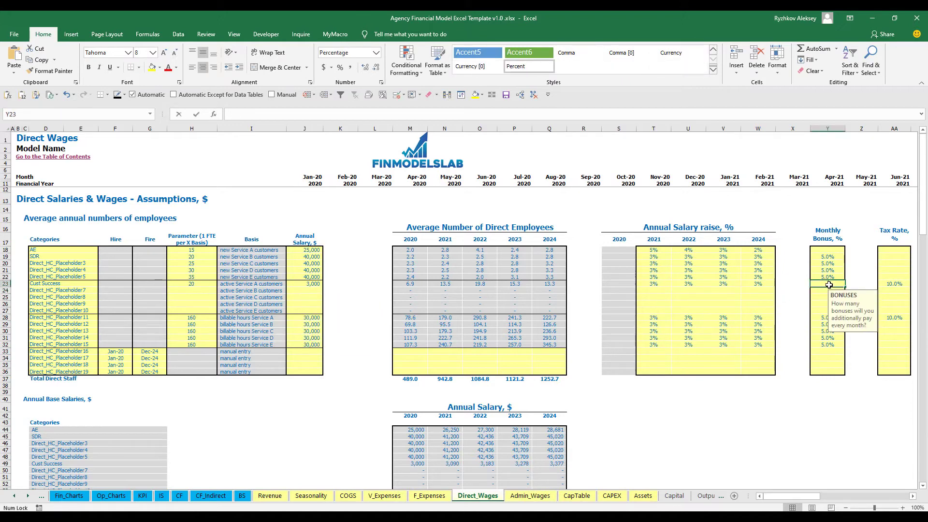
key(Tab)
click(888, 284)
text(10)
key(Return)
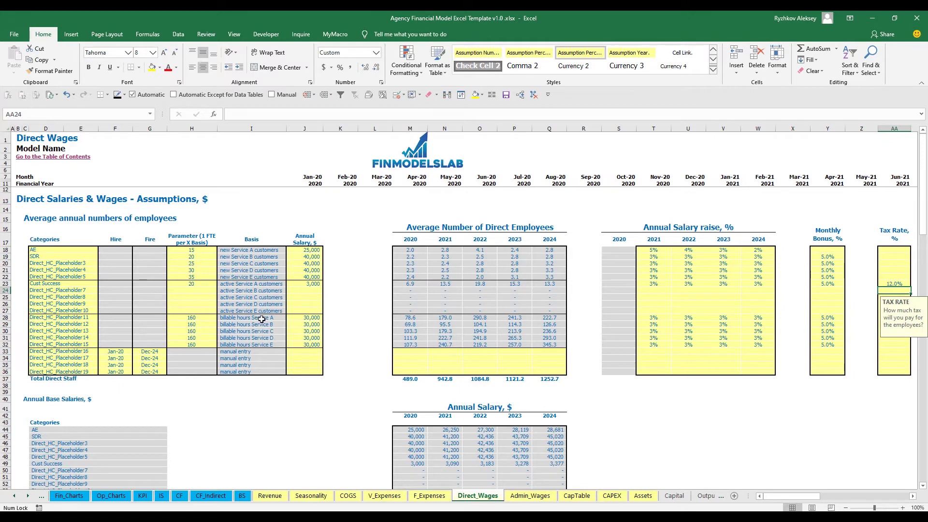
Rename the first staff category in the billable-hours group, Direct_HC_Placeholder11, as Engineer and check its FTE parameter and annual salary.
click(194, 319)
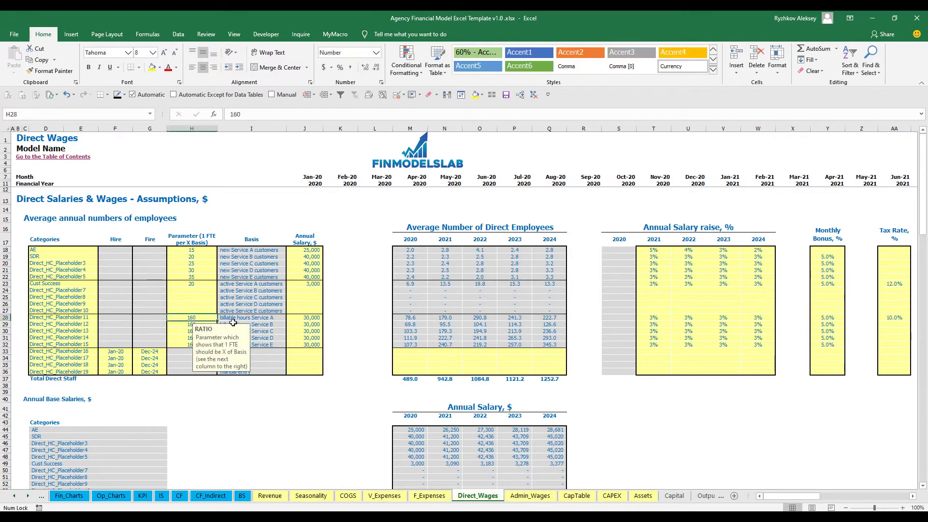
click(82, 319)
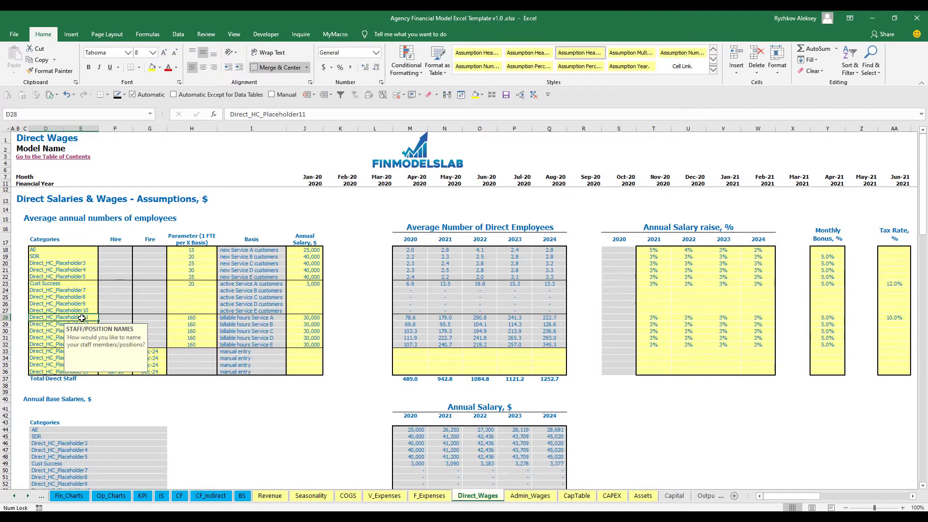
text(Engineer)
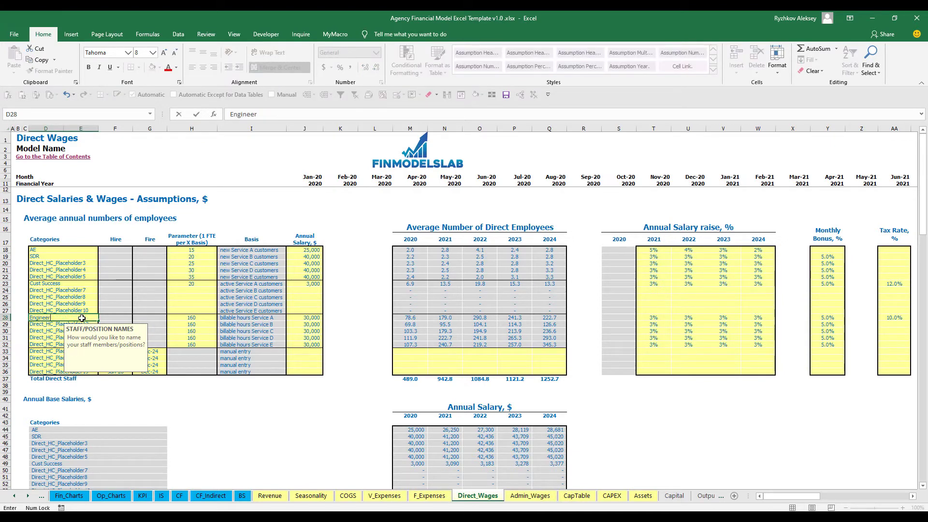
key(Return)
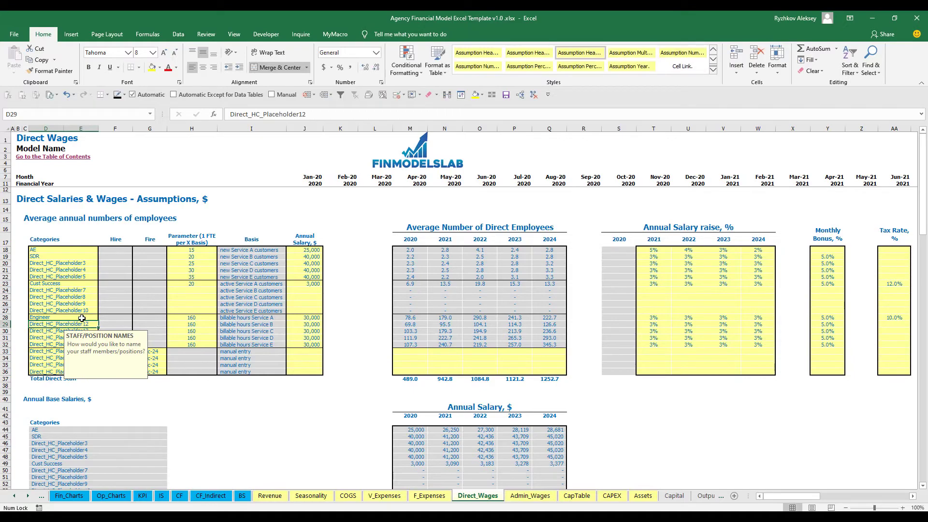
click(192, 323)
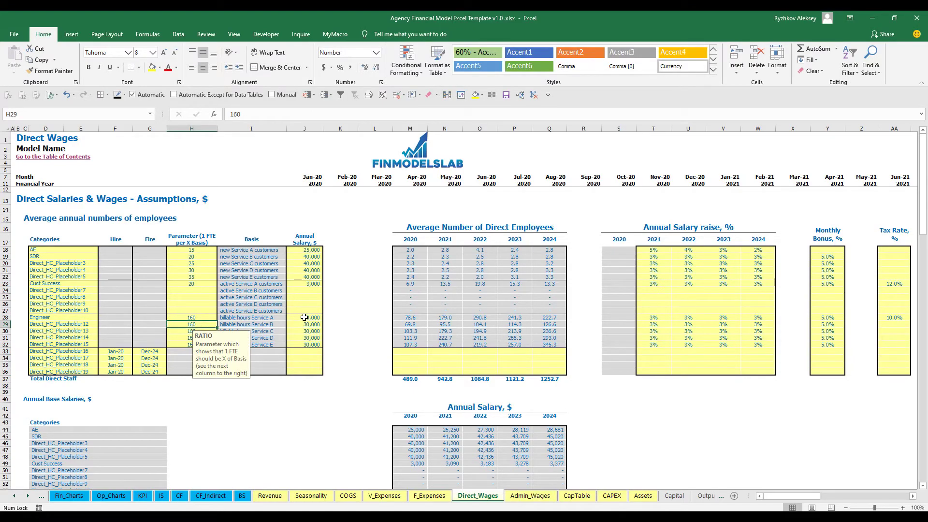
key(Up)
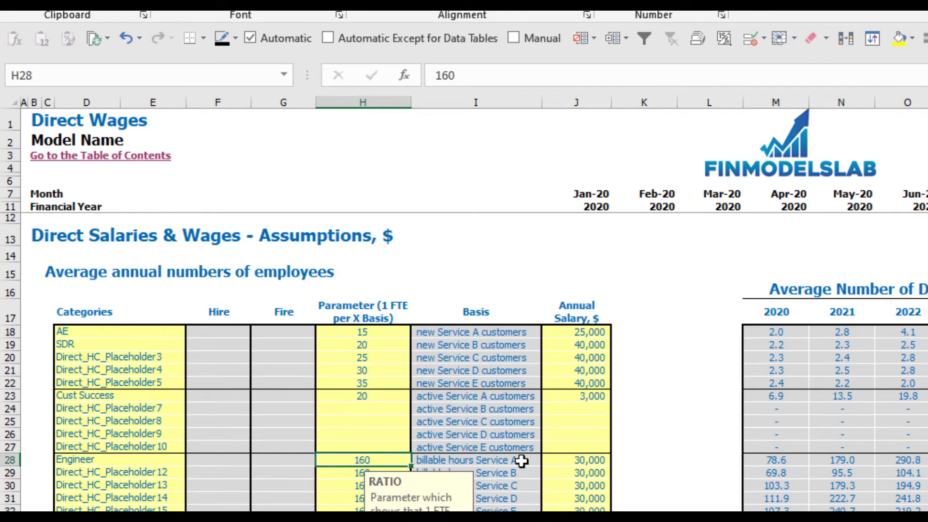
click(589, 465)
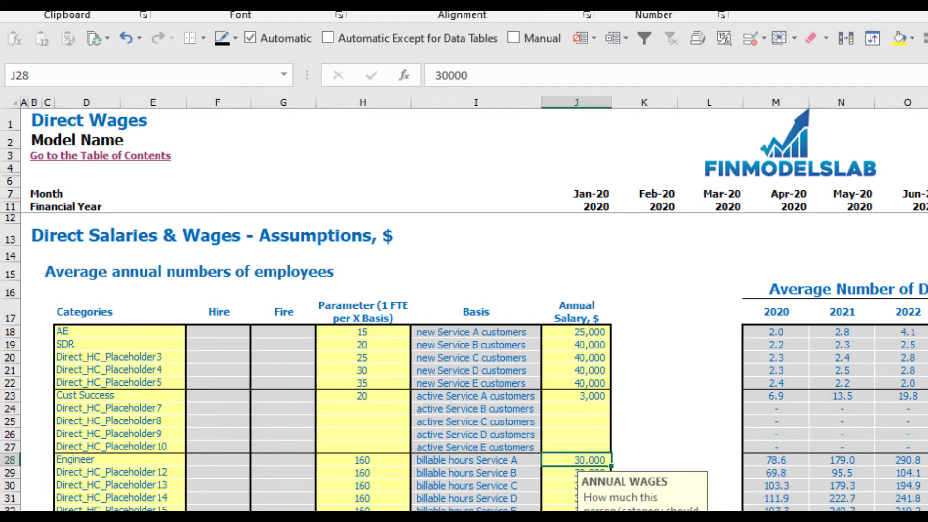
Rename the first staff category in the manual-entry group as Manager.
click(476, 517)
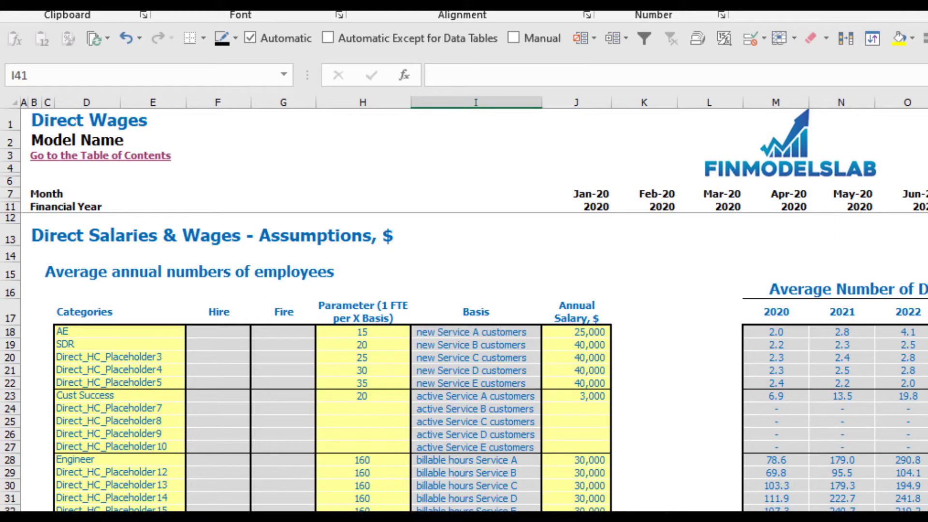
key(shift+space)
click(9, 519)
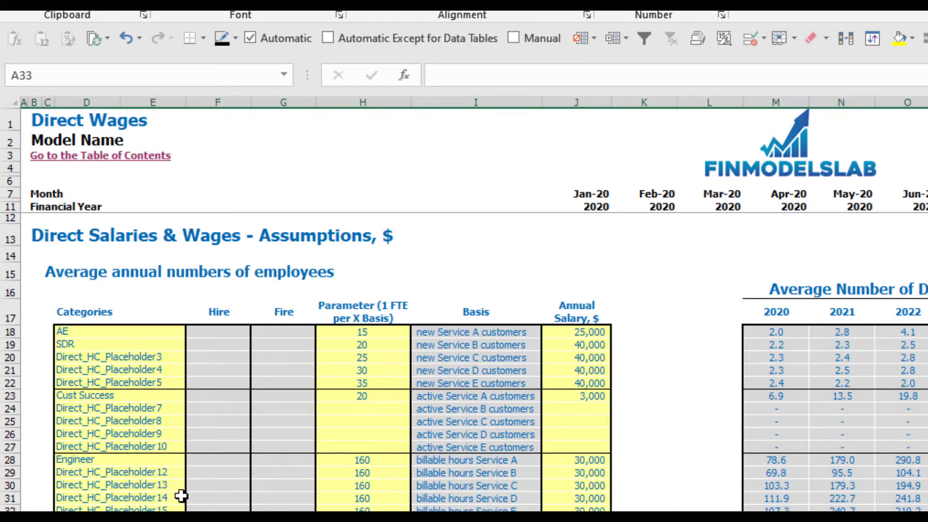
click(128, 520)
text(Manager)
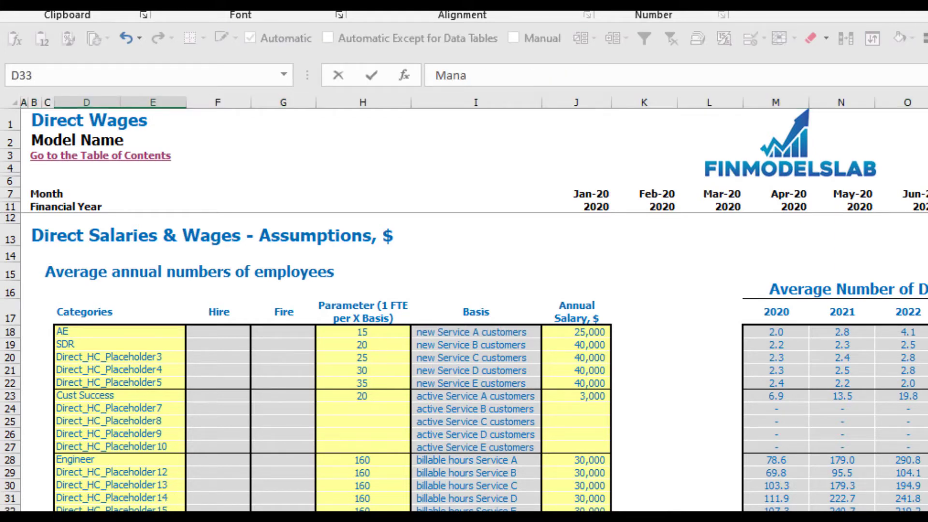
key(Return)
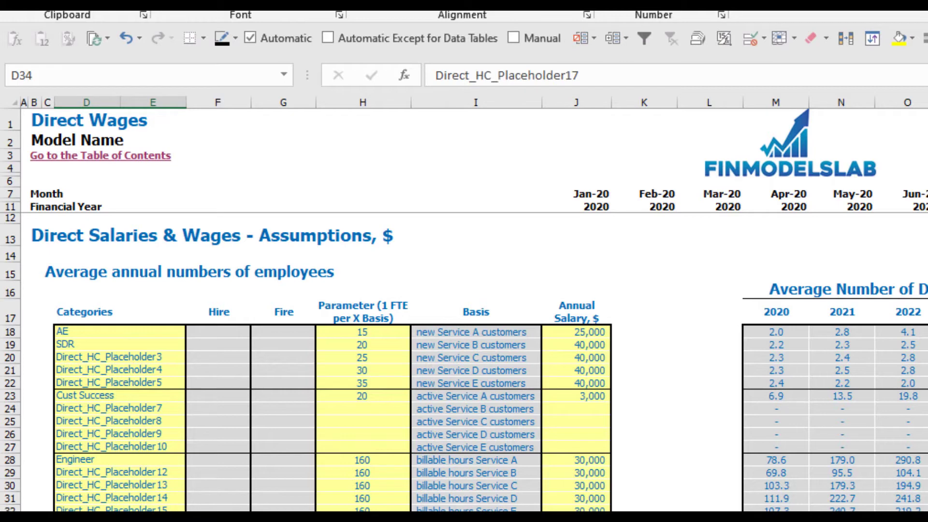
Set Manager's hire date to Mar-20, its annual salary to 50,000 and its 2020 headcount to 1.
click(217, 520)
key(Right)
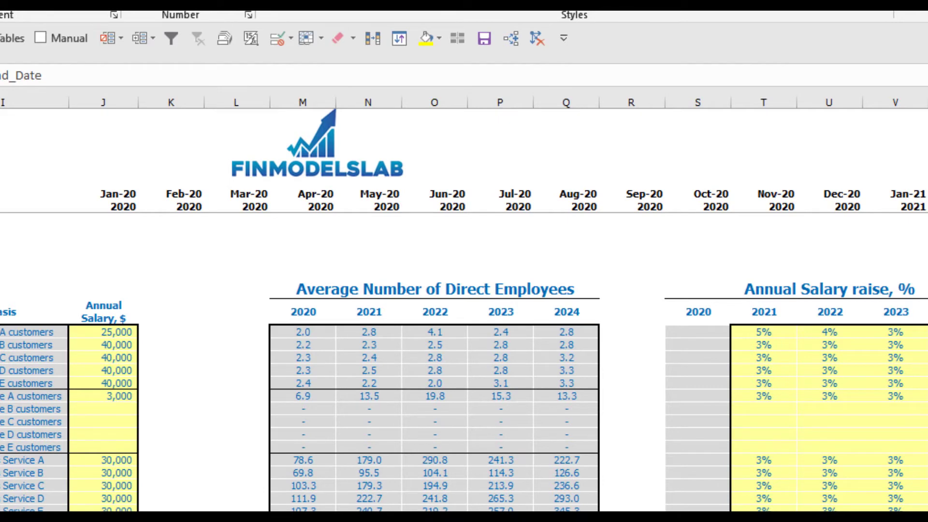
key(Right)
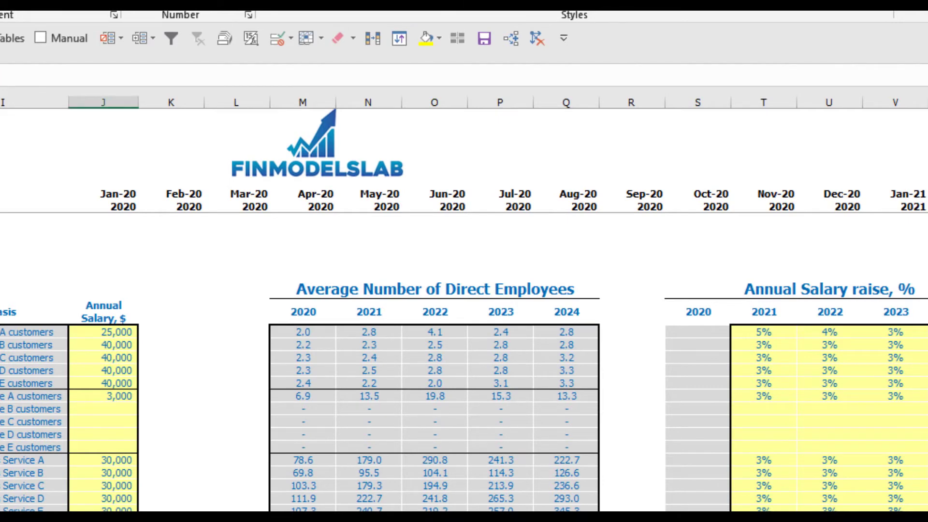
text(=)
key(Escape)
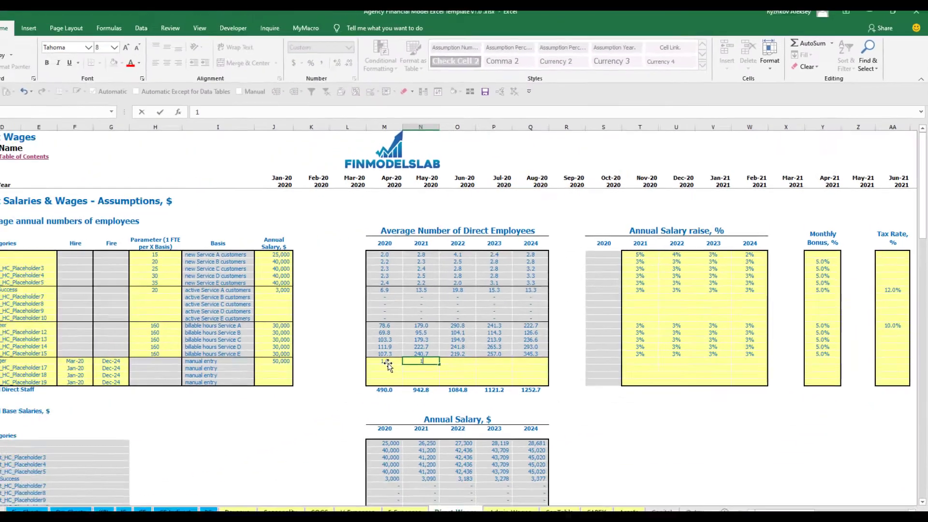
Set Manager's headcount to 1 for each year from 2021 to 2024.
text(1)
key(Tab)
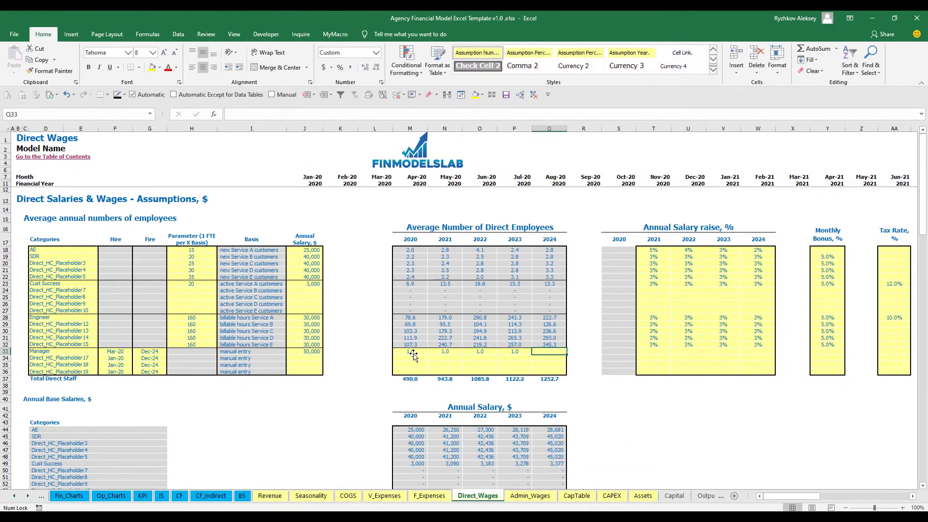
text(1)
key(ctrl+Return)
Set Manager's headcount to 2 in 2021, 3 in 2022, 4 in 2023 and 5 in 2024.
key(Left)
key(Left)
key(Left)
text(2)
key(Tab)
text(3)
key(Tab)
text(4)
key(Tab)
text(5)
key(Tab)
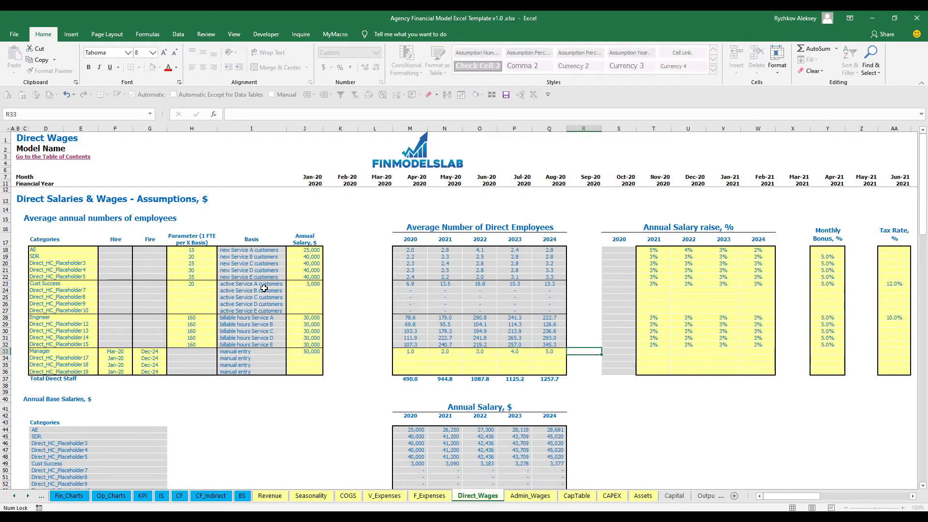
Examine Manager's monthly headcount across the Total Direct Staff Numbers table, including the change from 2020 to 2021.
scroll(432, 371, down, 17)
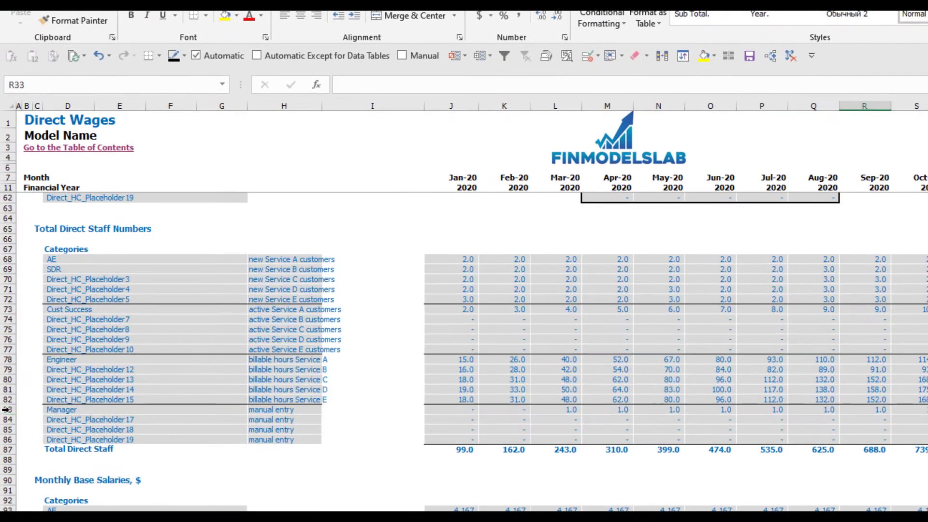
click(10, 373)
click(577, 408)
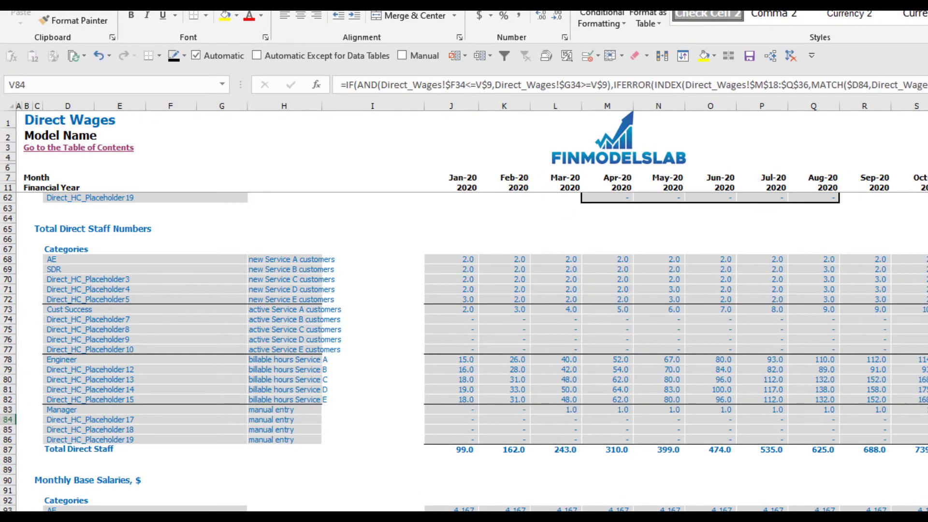
key(Up)
key(Right)
key(Right)
key(Right)
key(Right)
key(Right)
key(Right)
key(Right)
key(Right)
key(Right)
key(Right)
key(Right)
key(Right)
key(Right)
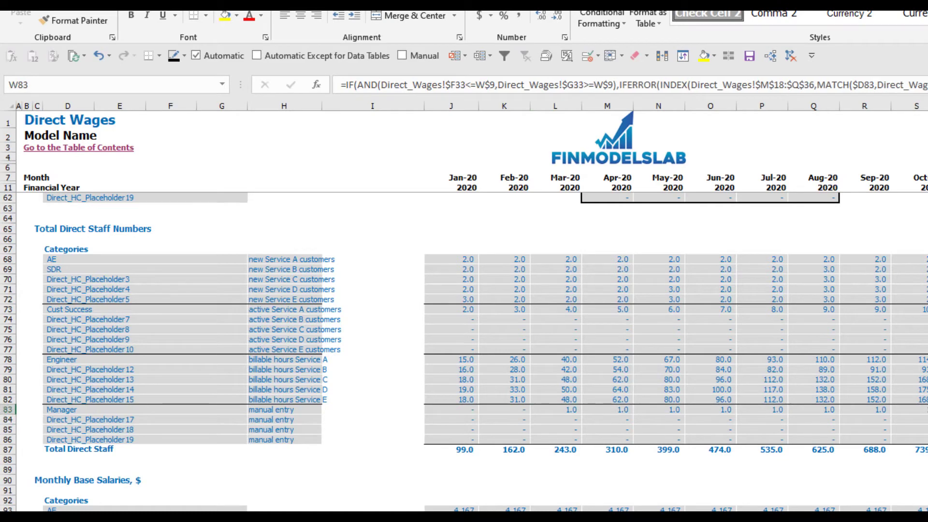
key(Right)
key(Left)
key(Left)
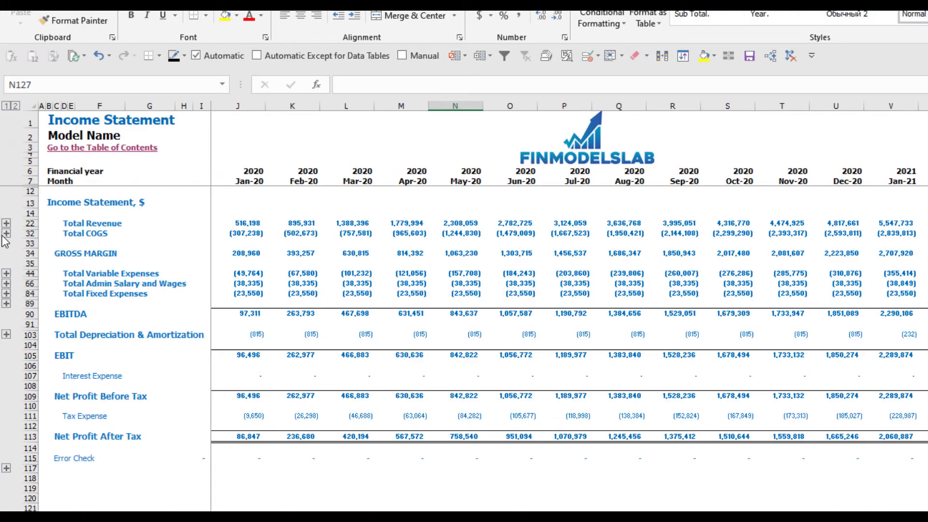
Expand Total COGS in the Income Statement and examine the Direct Salary and Wages line.
click(6, 234)
click(25, 263)
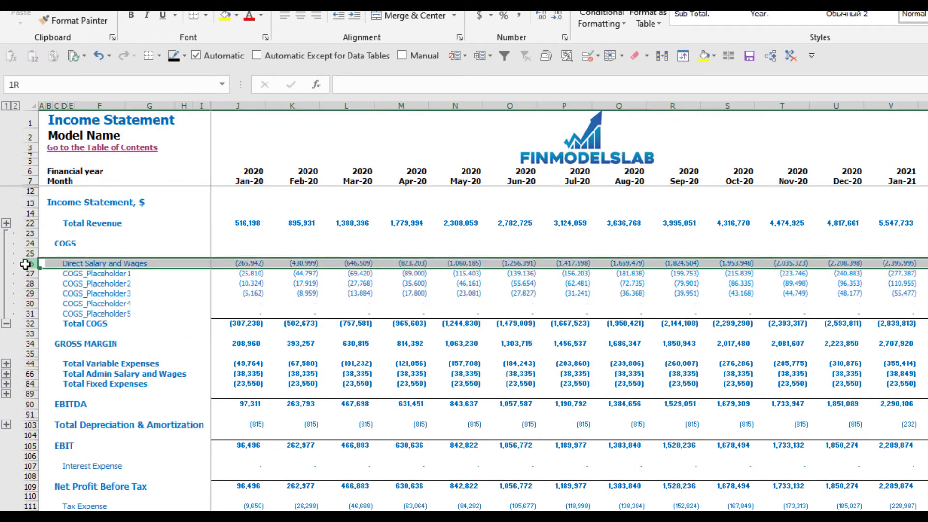
click(238, 263)
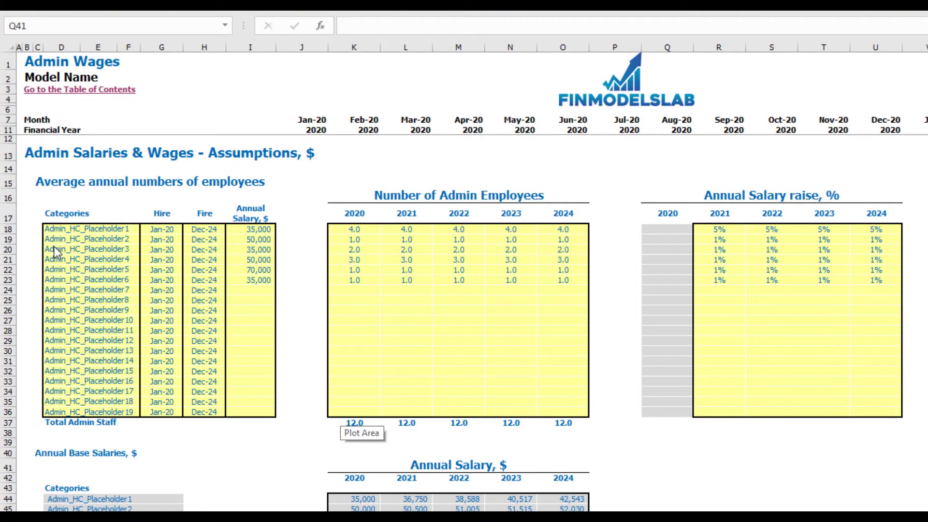
Rename the first staff category on the Admin Wages sheet, Admin_HC_Placeholder1, as managers.
click(68, 230)
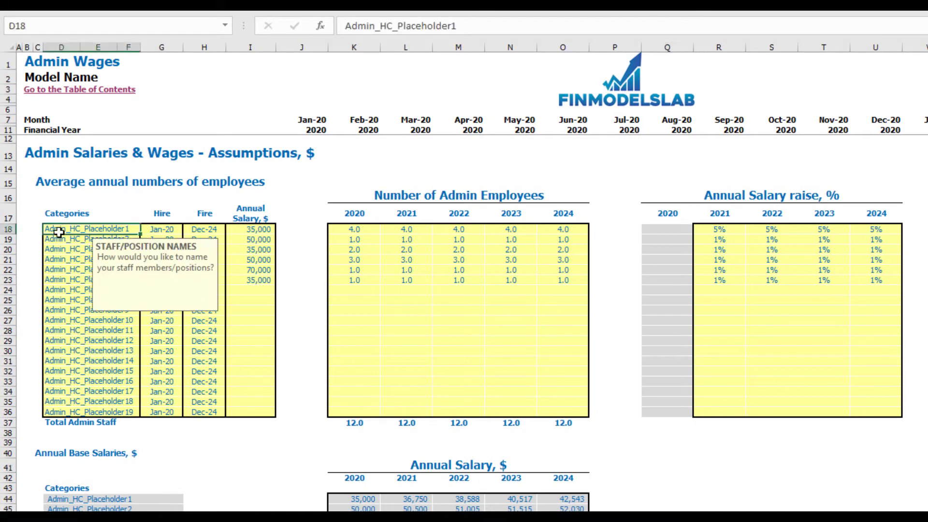
text(managers)
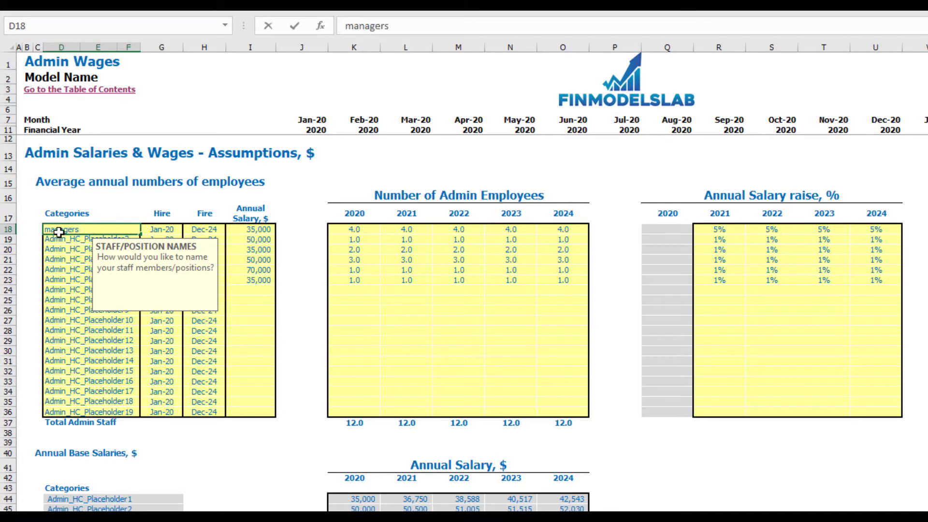
key(Return)
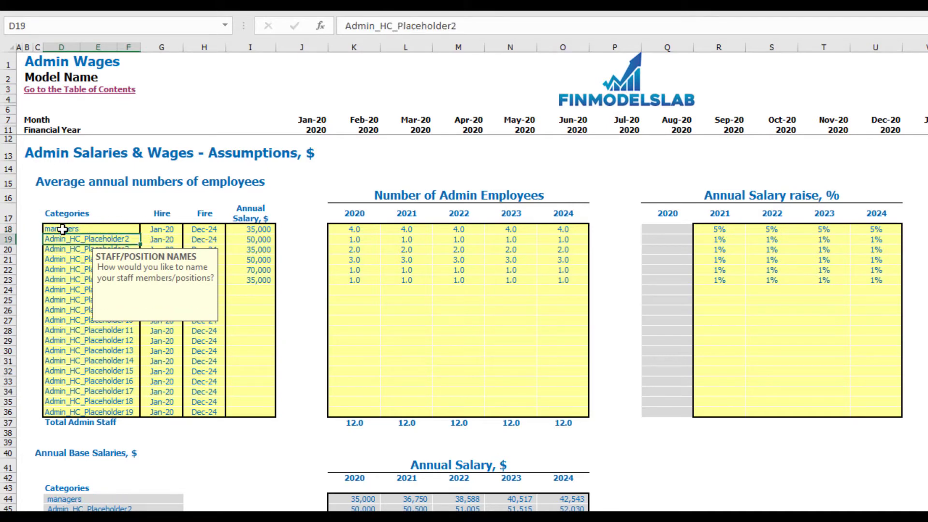
Set the managers category's hire date to Feb-20 and its annual salary to 40,000.
click(176, 230)
click(187, 229)
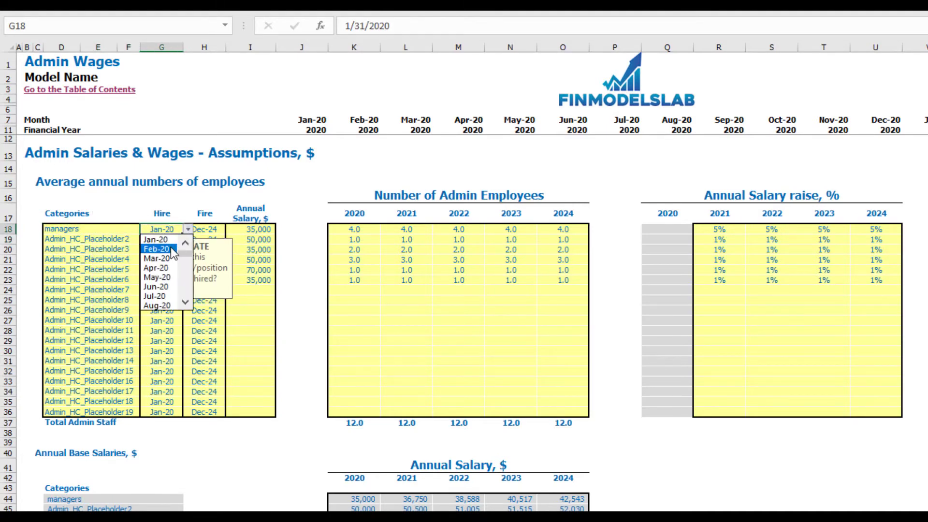
click(170, 247)
click(213, 227)
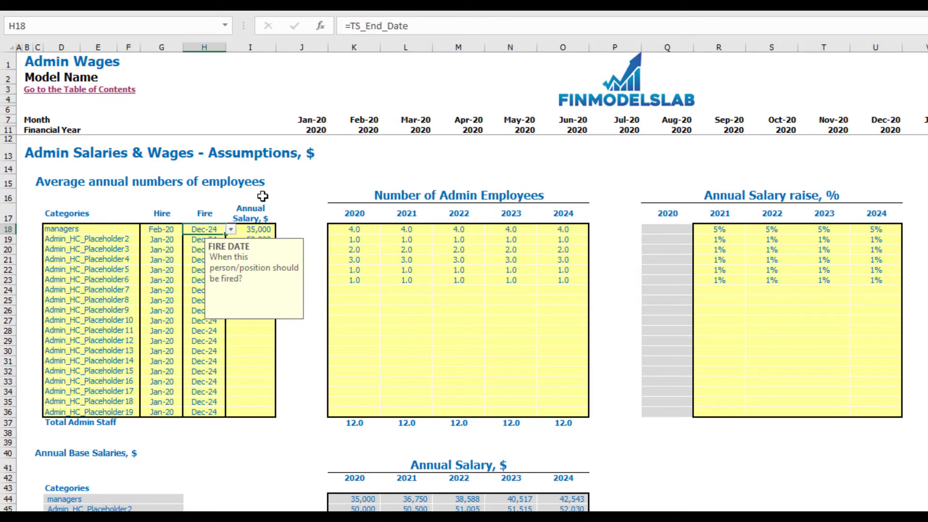
click(296, 193)
click(263, 230)
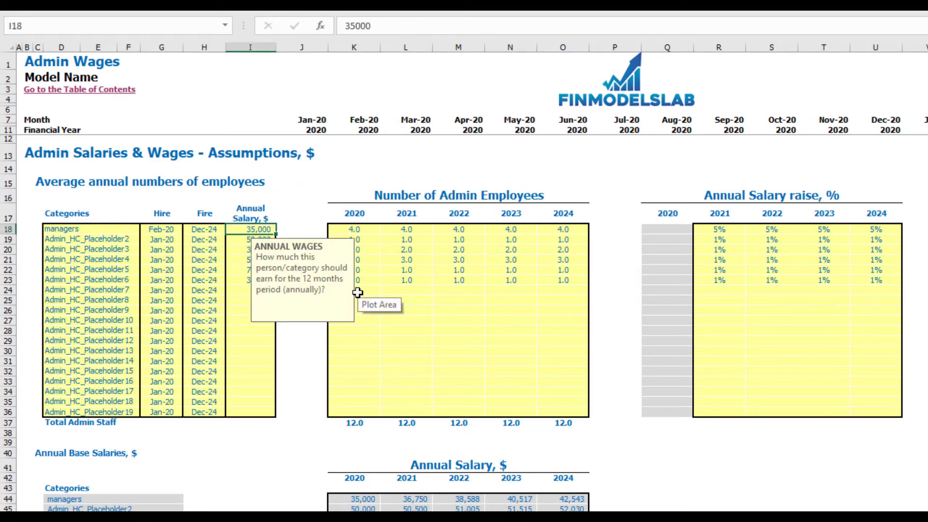
text(40000)
key(Return)
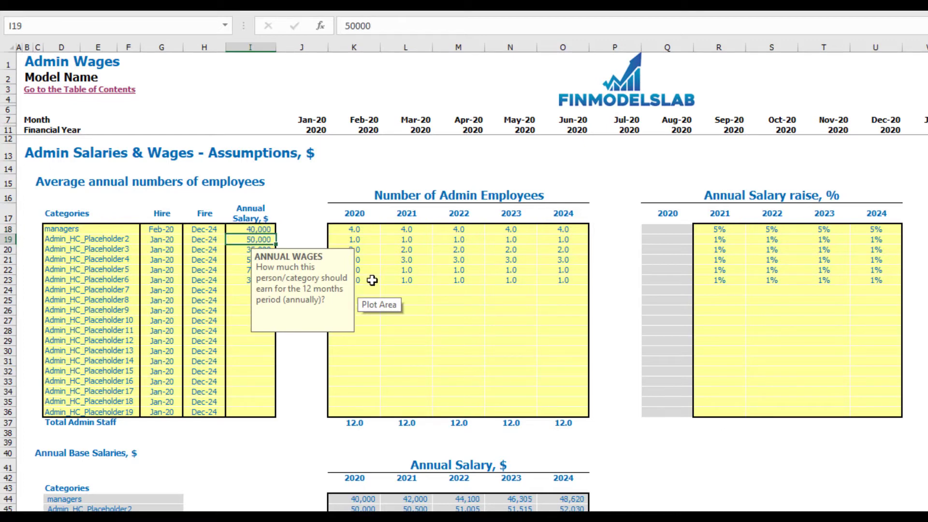
Set the managers category's number of admin employees to 1, 2, 3, 4 and 5 for 2020 through 2024.
click(353, 229)
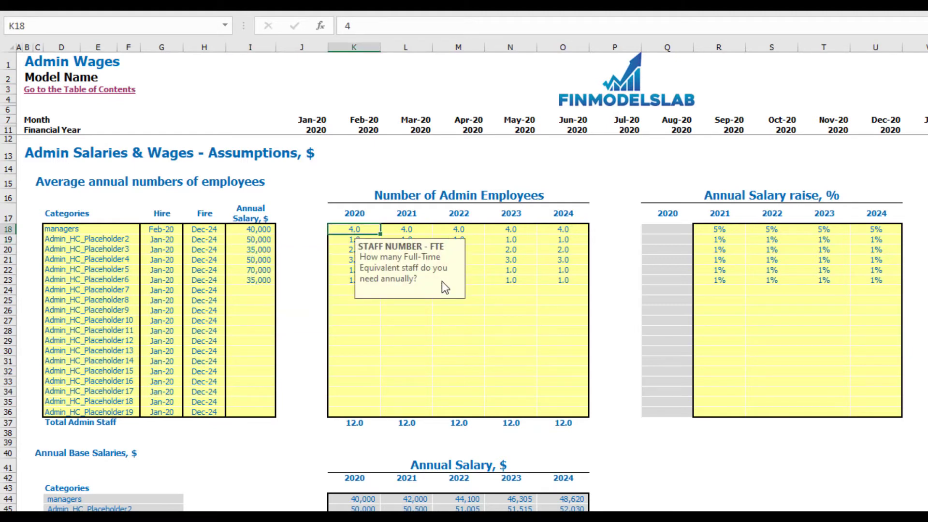
text(1)
key(Tab)
text(2)
key(Tab)
text(3)
key(Tab)
text(4)
key(Tab)
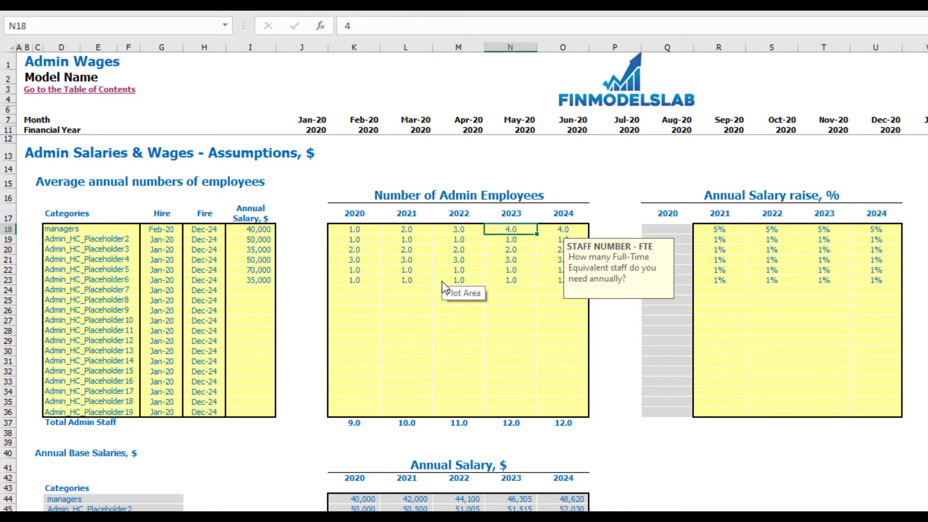
text(5)
scroll(441, 281, right, 5)
click(363, 182)
Set the managers category's annual salary raise to 3%, 4%, 5% and 6% for 2021 through 2024.
drag(490, 229, 647, 237)
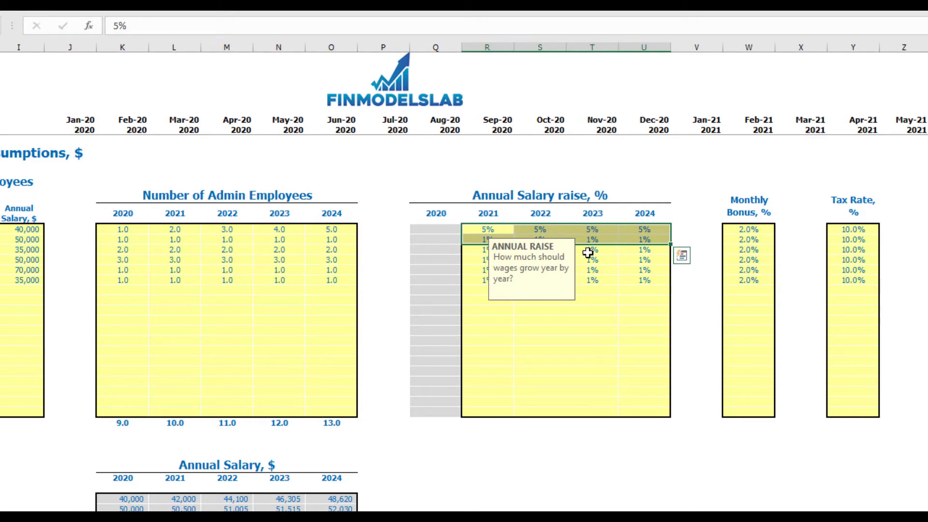
click(485, 227)
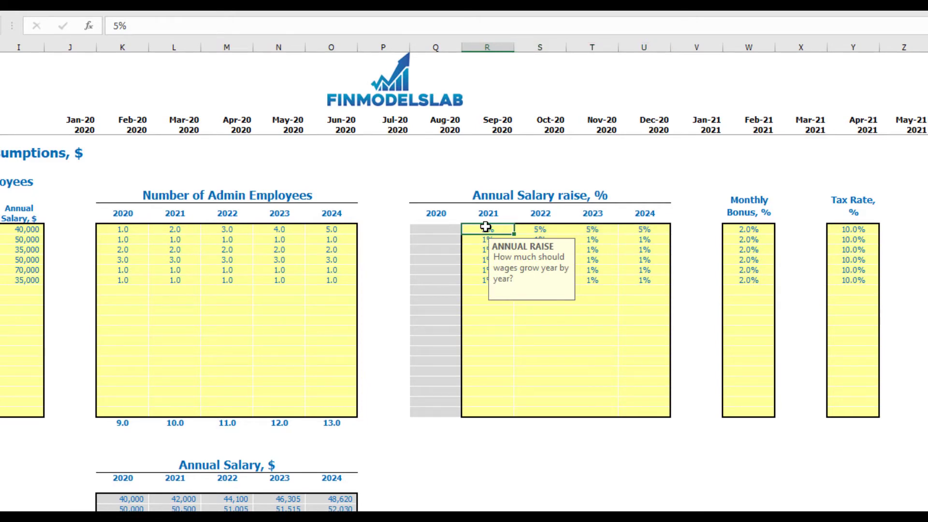
key(Tab)
text(4)
key(Tab)
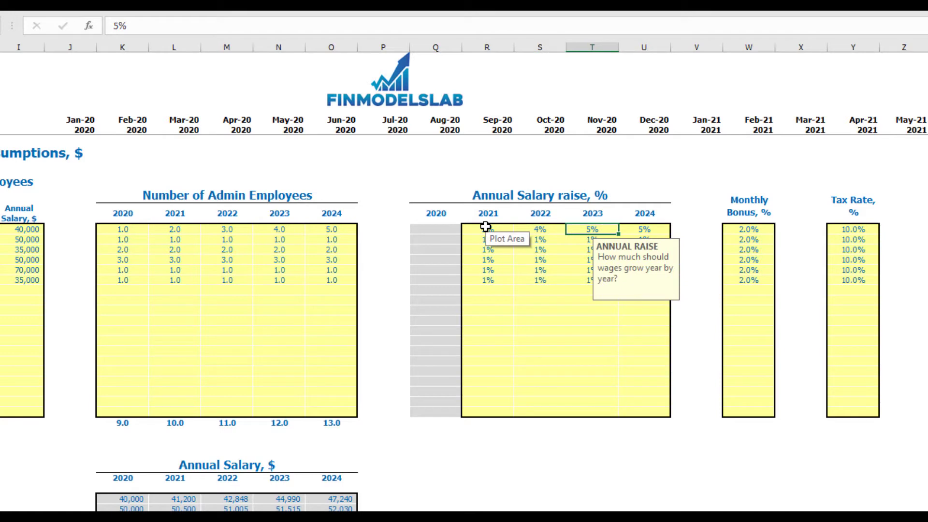
key(Tab)
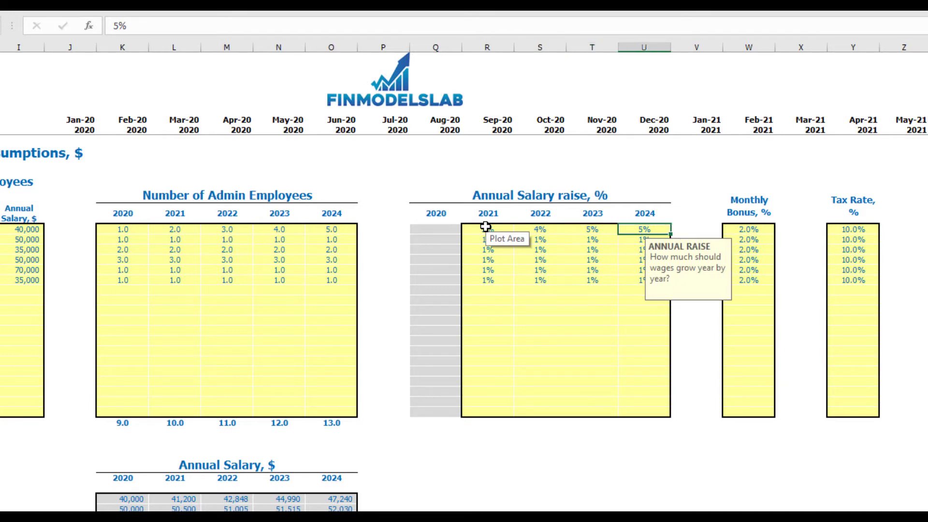
text(6)
key(Return)
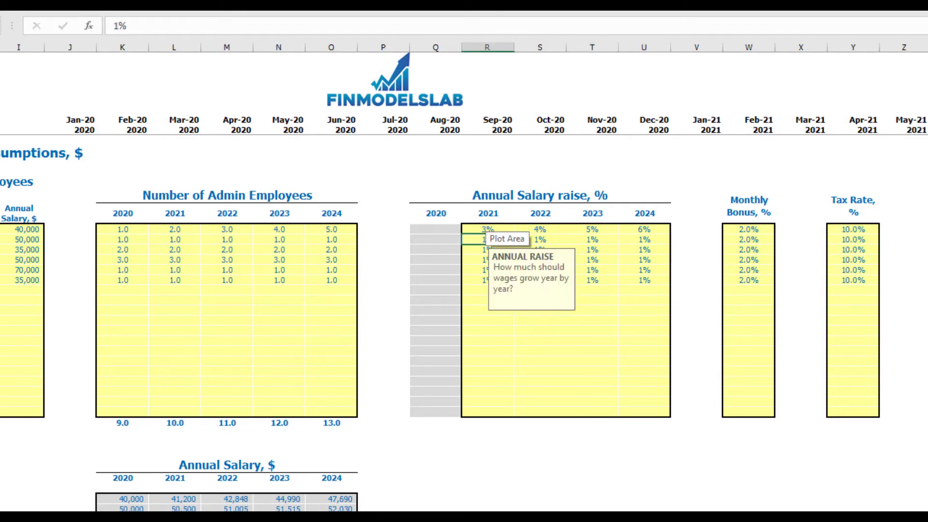
Set the managers category's monthly bonus to 5% and its tax rate to 12%.
click(753, 228)
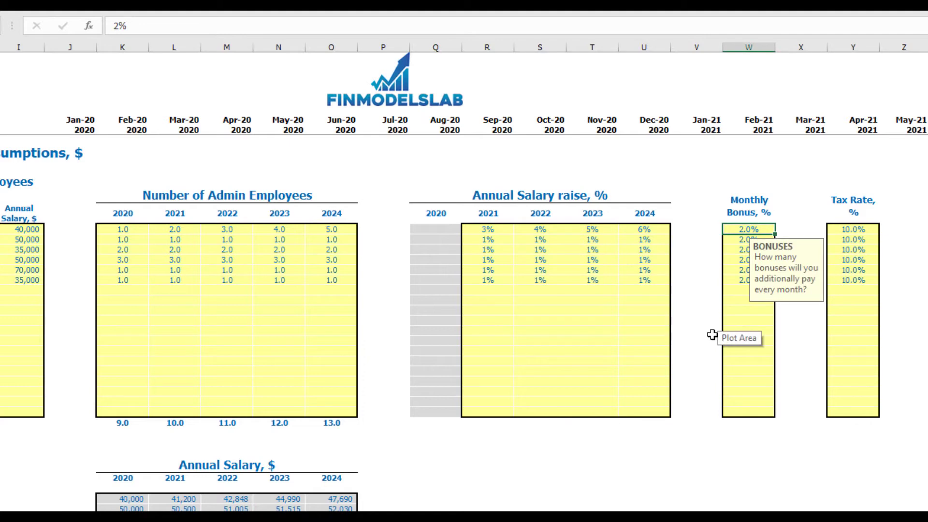
text(5)
click(866, 230)
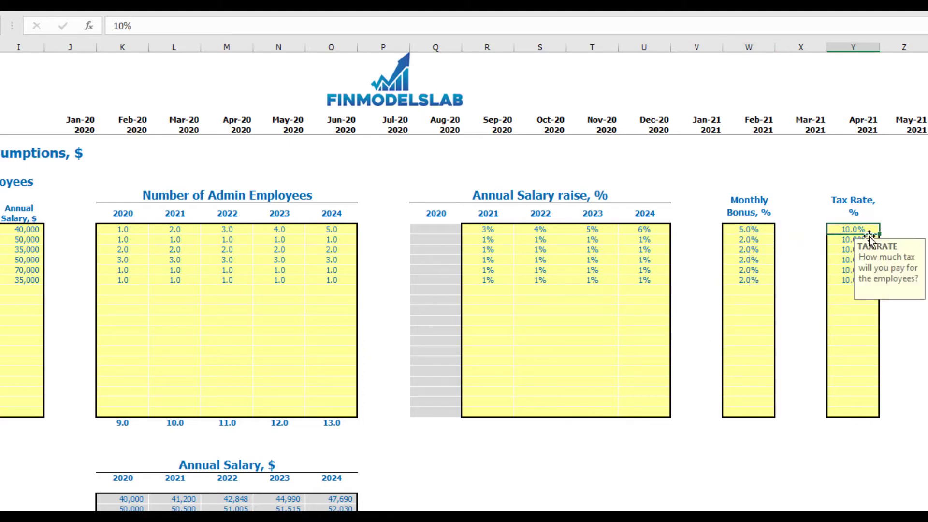
text(12)
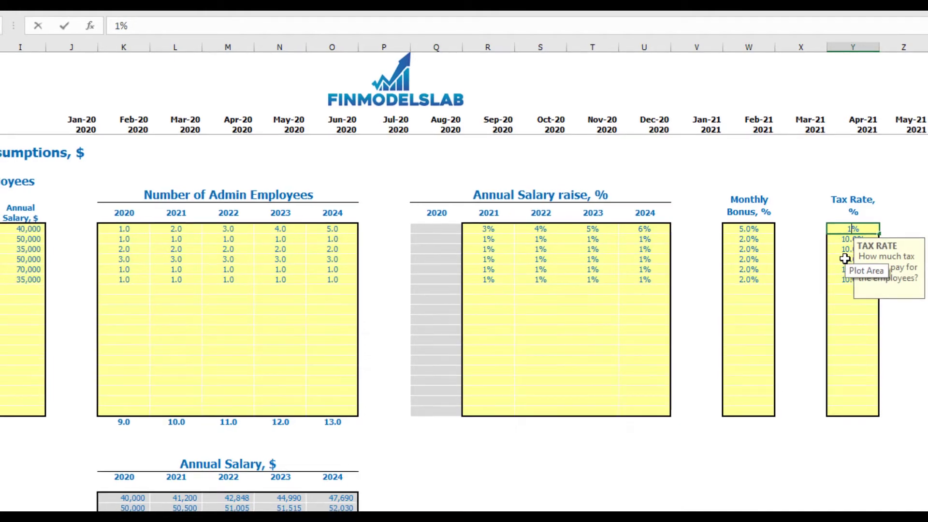
key(Return)
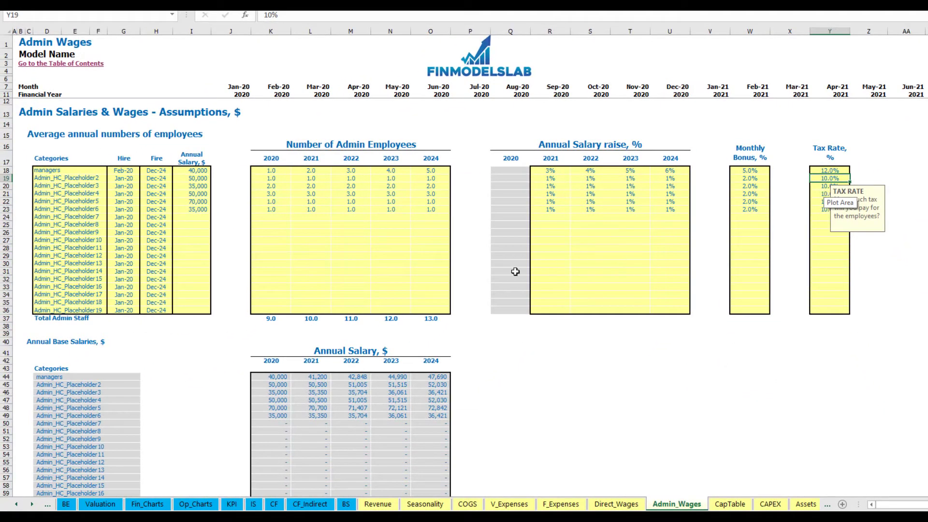
Compare managers' annual salaries and Total Admin Staff Numbers with the salary, raise and hire date assumptions on the Admin Wages sheet.
scroll(280, 310, down, 3)
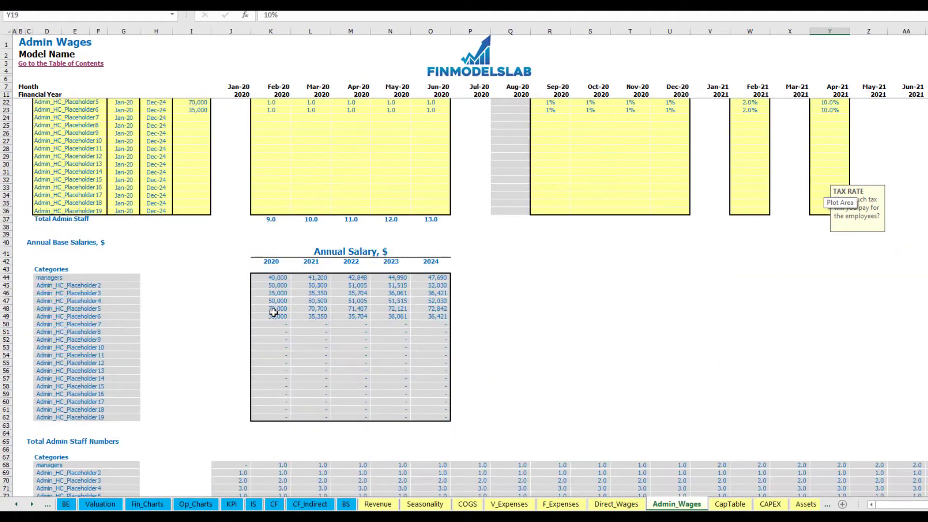
scroll(281, 284, up, 3)
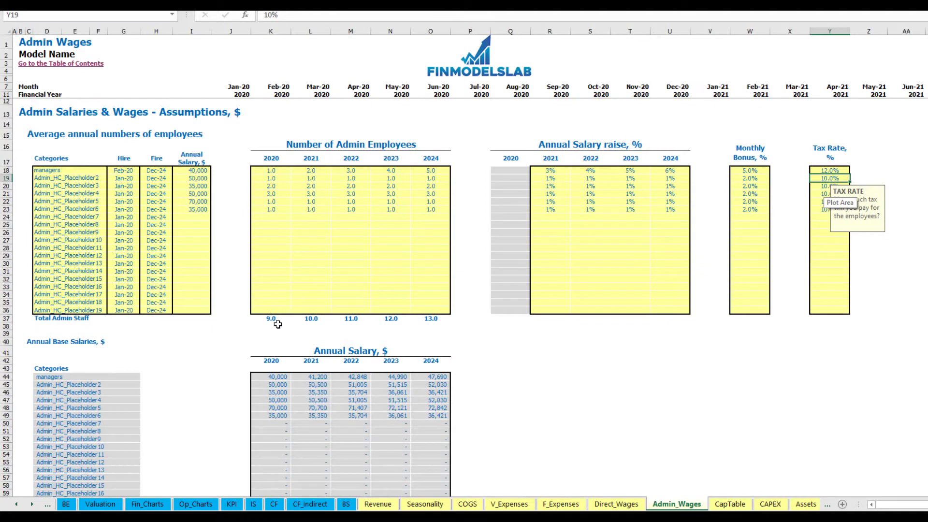
click(200, 172)
drag(550, 170, 672, 171)
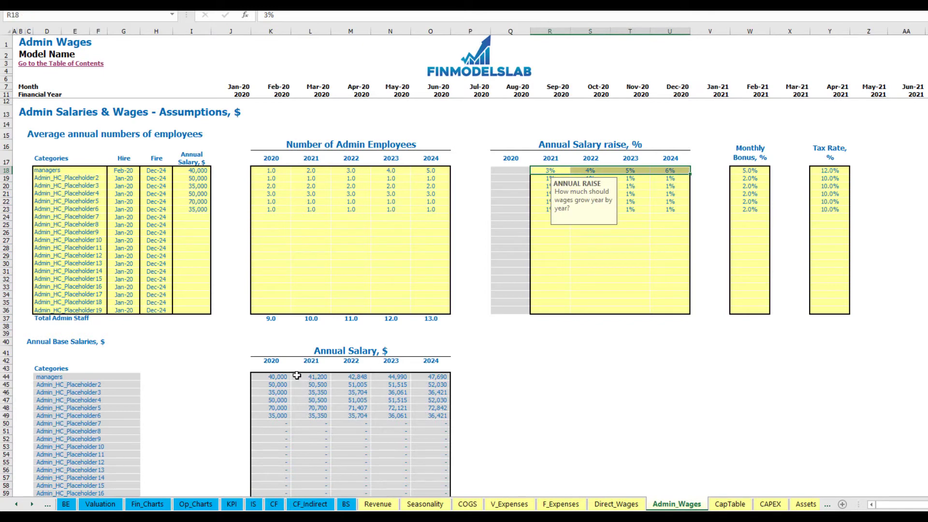
scroll(294, 363, down, 13)
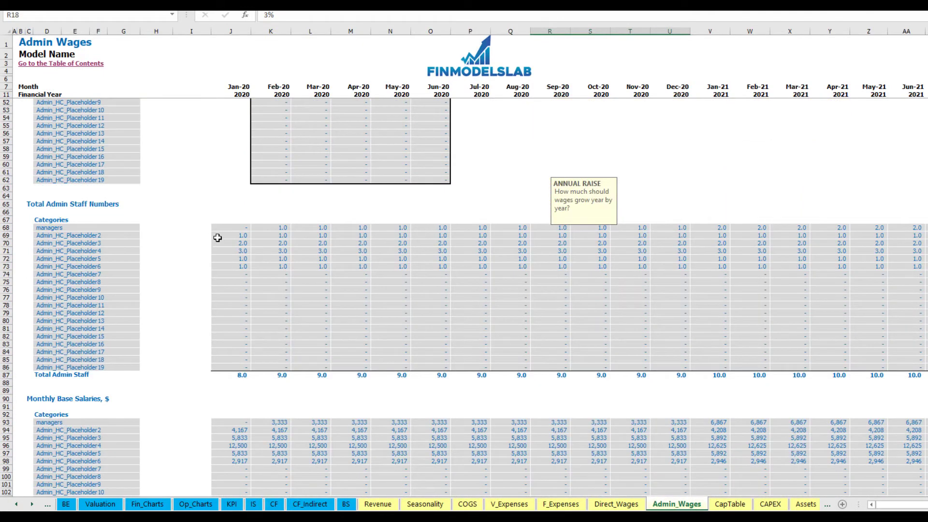
click(266, 226)
scroll(261, 199, up, 13)
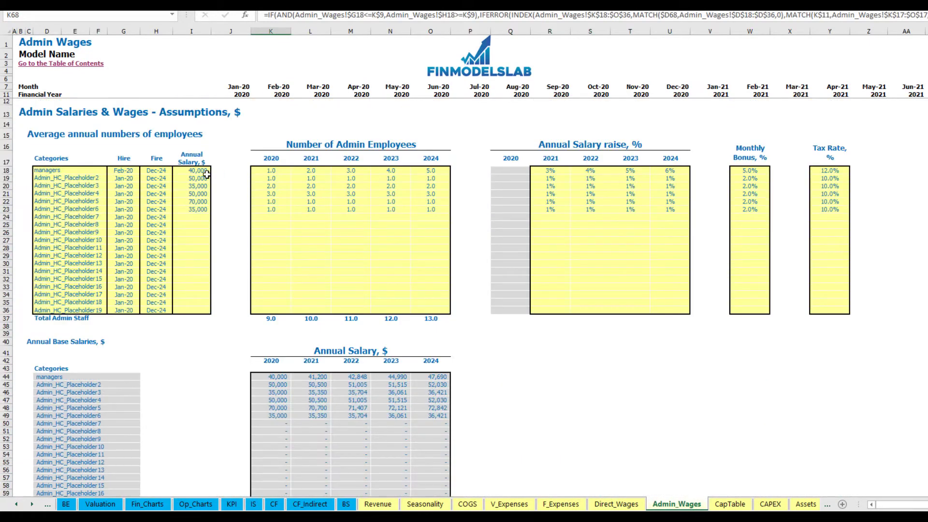
click(131, 167)
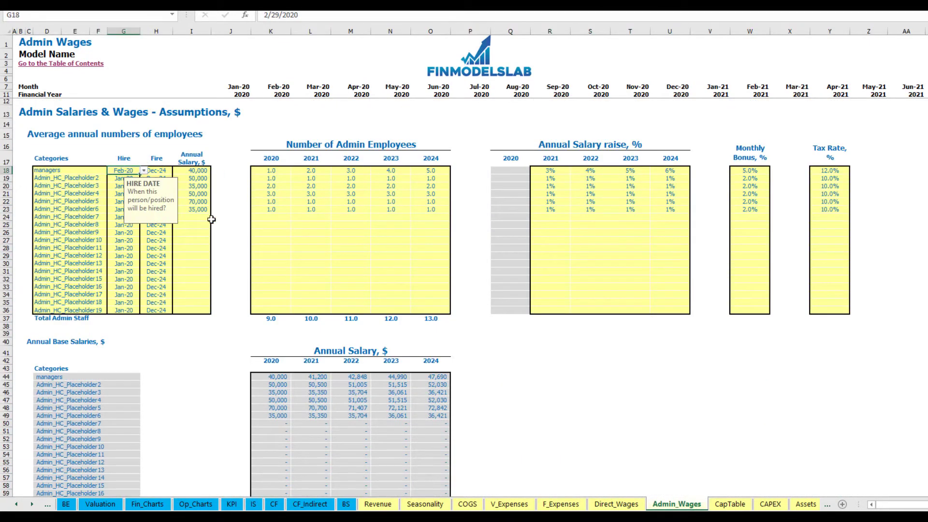
Examine managers' rows in the Monthly Base Salaries, Monthly Bonus and Monthly Base Taxes tables.
scroll(233, 246, down, 13)
scroll(234, 260, down, 3)
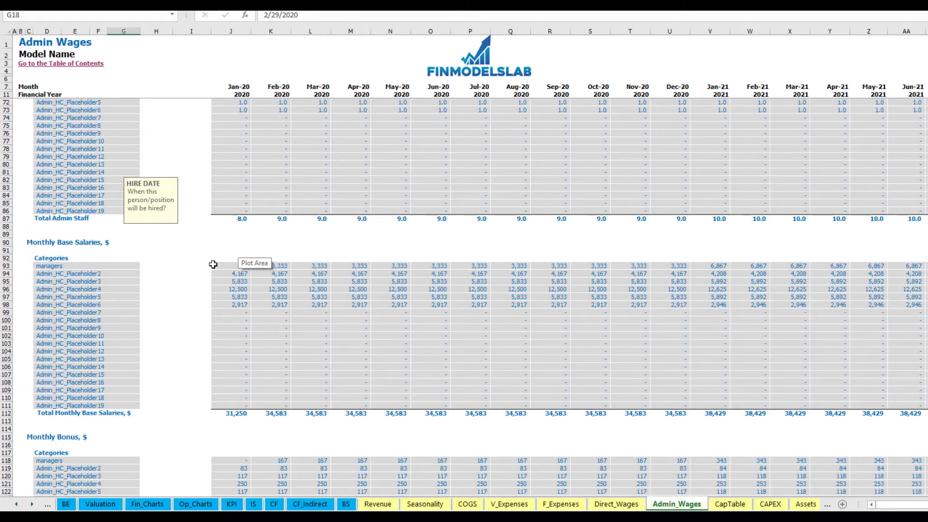
click(257, 242)
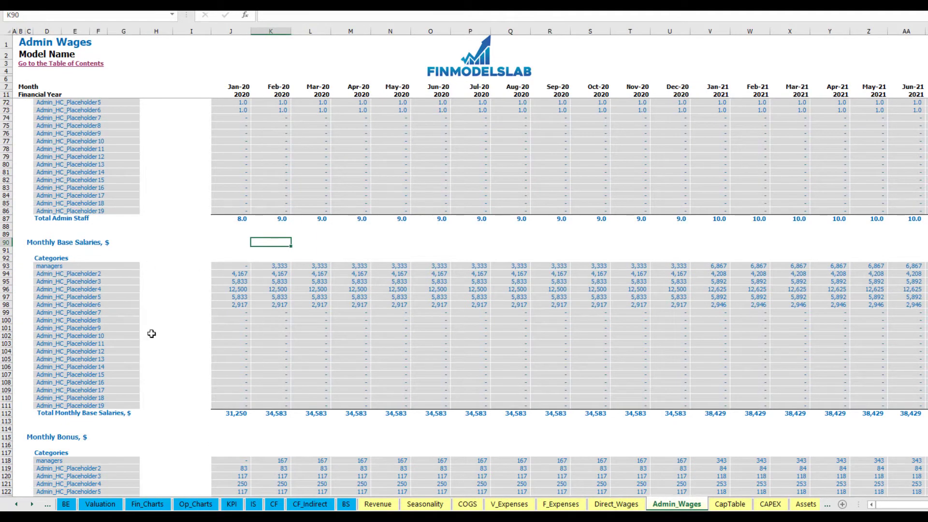
scroll(245, 350, down, 7)
scroll(116, 306, down, 7)
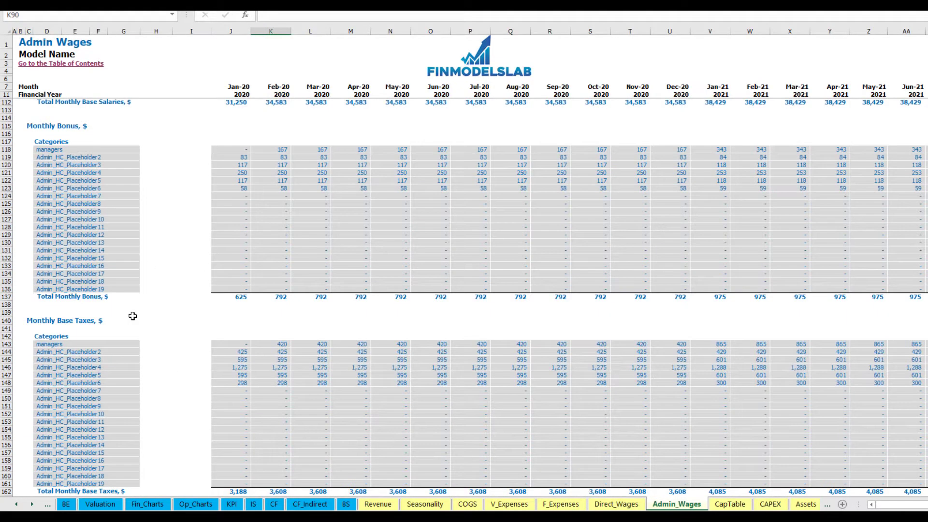
Expand the Admin Salary and Wages rows in the income statement and examine the monthly amounts per position.
scroll(66, 296, down, 3)
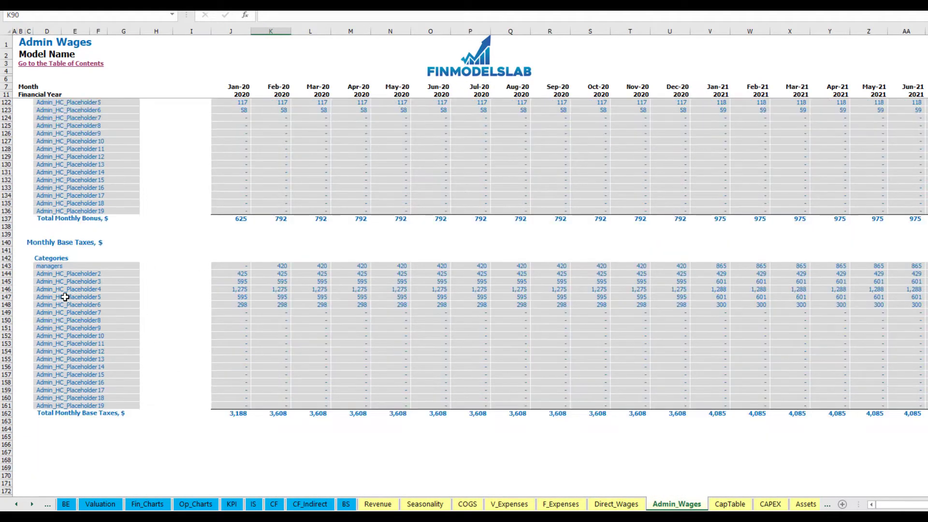
click(253, 505)
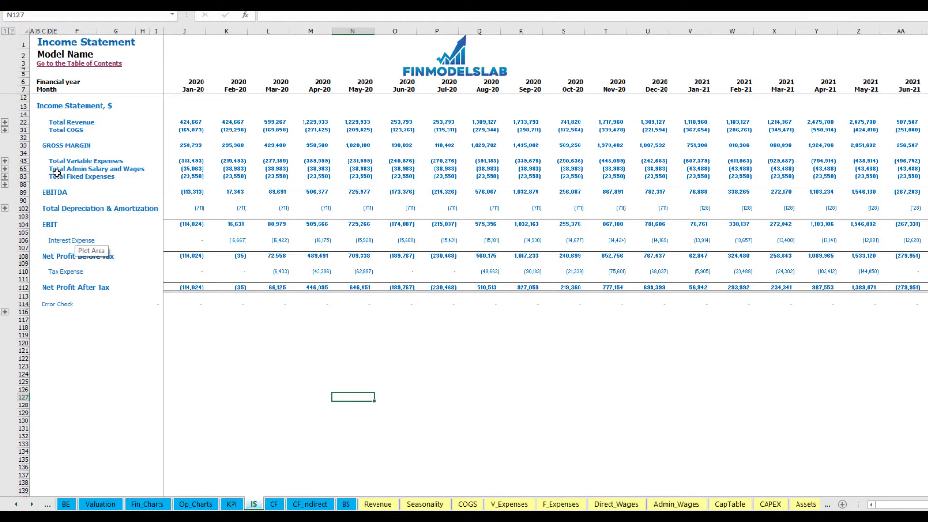
click(5, 169)
drag(50, 184, 50, 323)
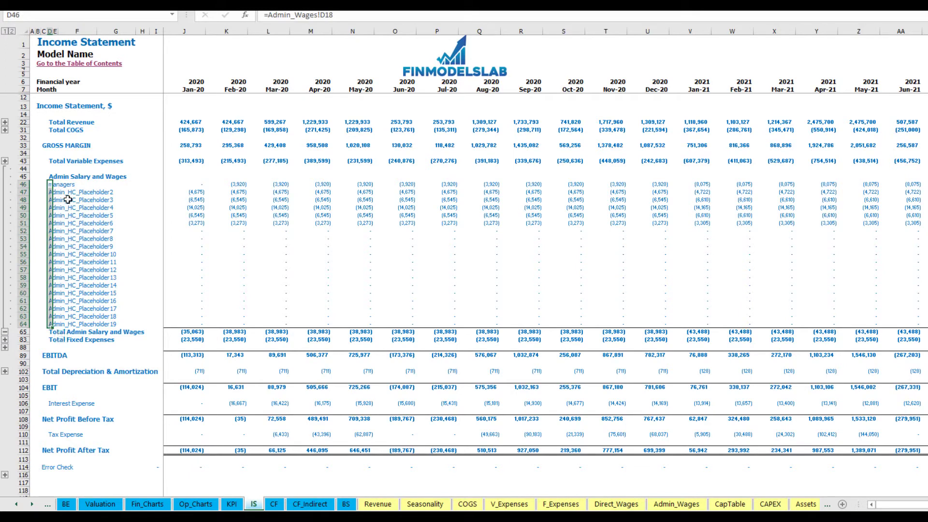
mouse_move(188, 184)
mouse_down()
mouse_move(320, 208)
mouse_move(690, 221)
mouse_move(778, 238)
mouse_move(822, 283)
mouse_up()
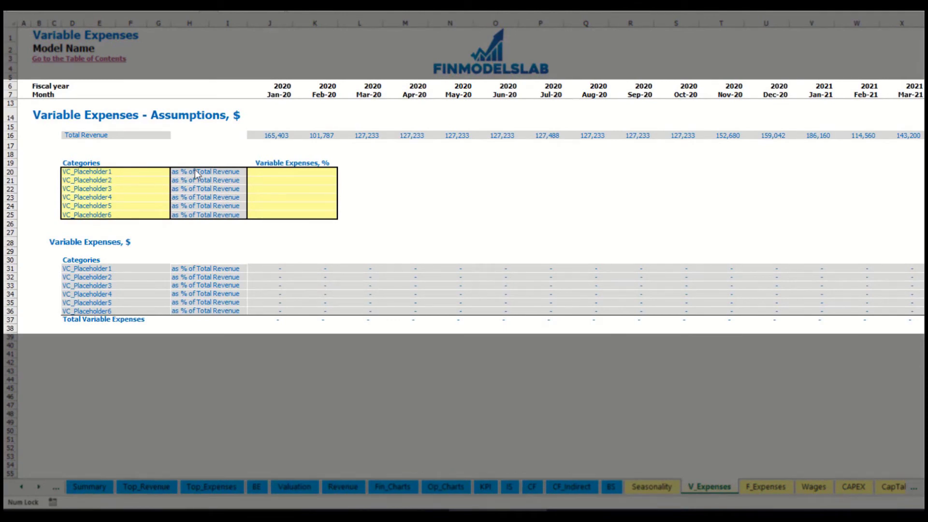
Name the first variable expense category "Bank fees" and set it to 2.5% of total revenue.
click(103, 172)
click(103, 172)
text(Bank fees)
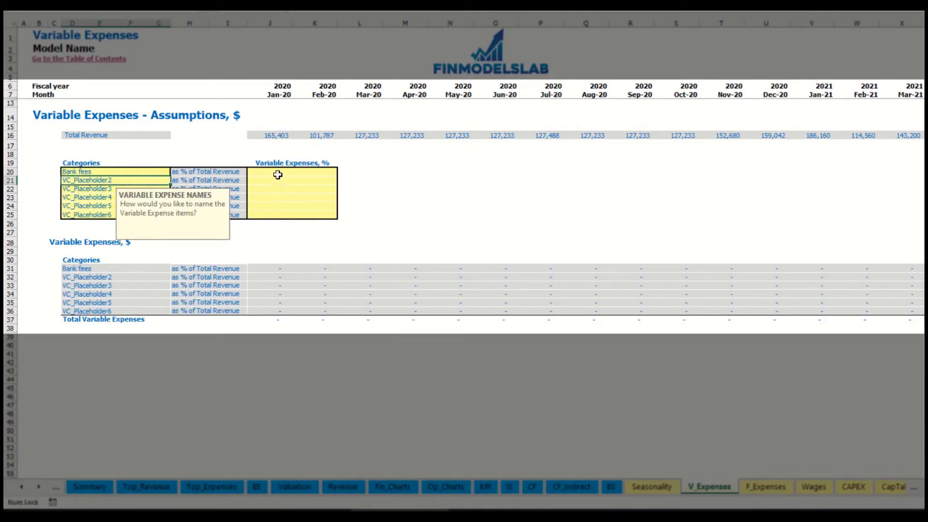
click(275, 172)
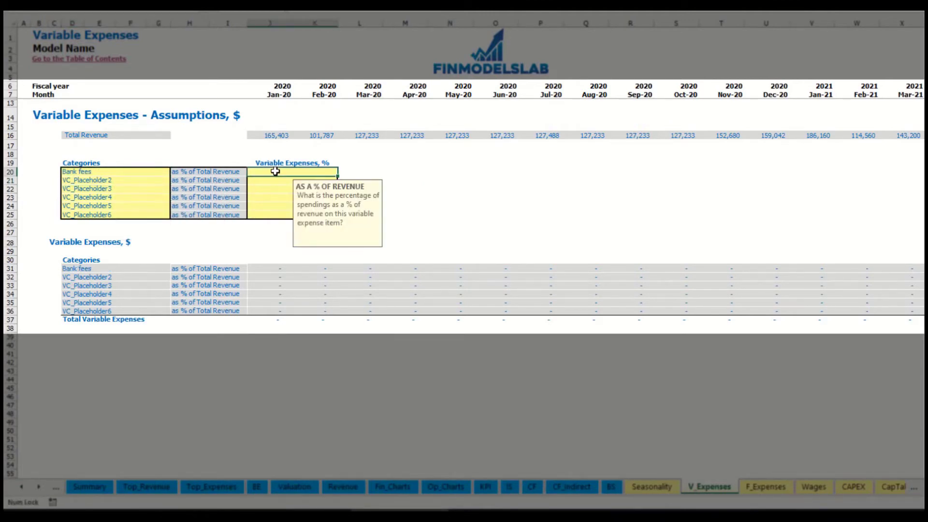
text(2.5%)
key(Return)
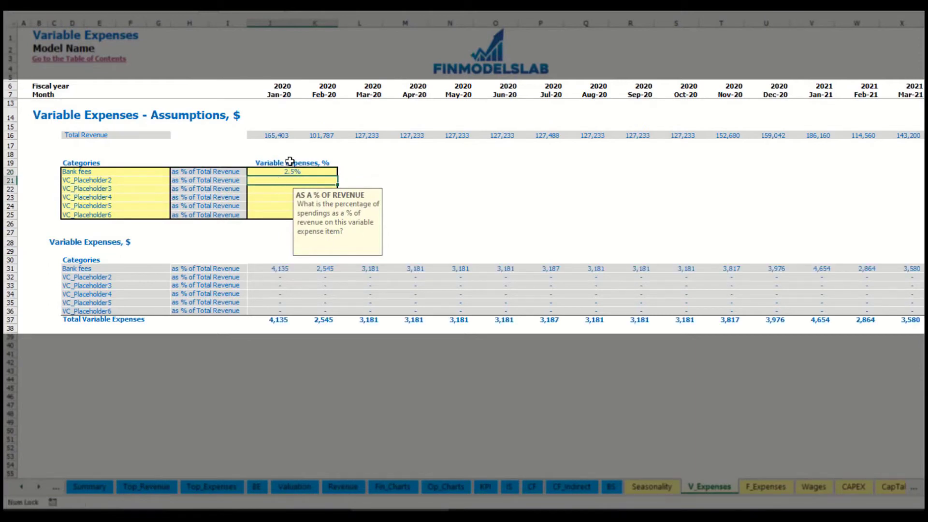
Examine the monthly total revenue across the timeline and the calculated monthly Bank fees amounts.
drag(270, 135, 721, 138)
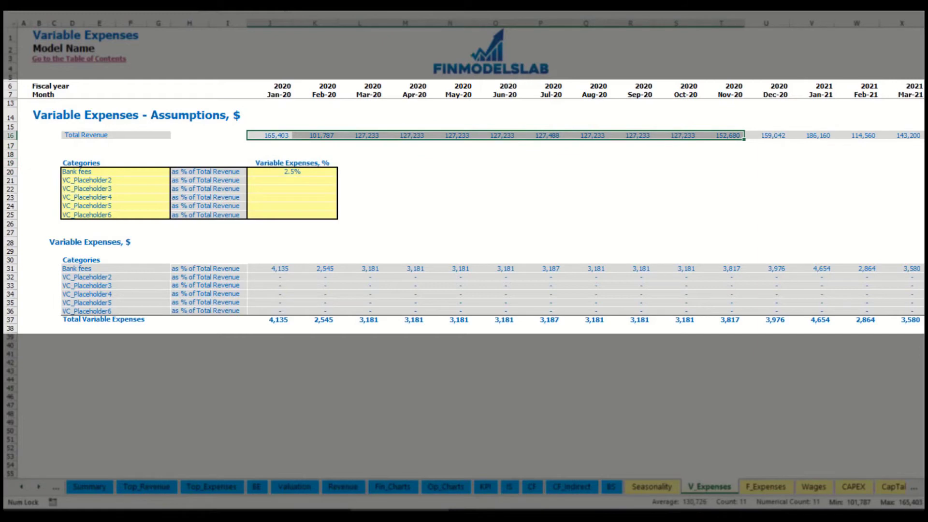
scroll(393, 311, right, 10)
scroll(394, 310, left, 12)
click(283, 274)
click(359, 270)
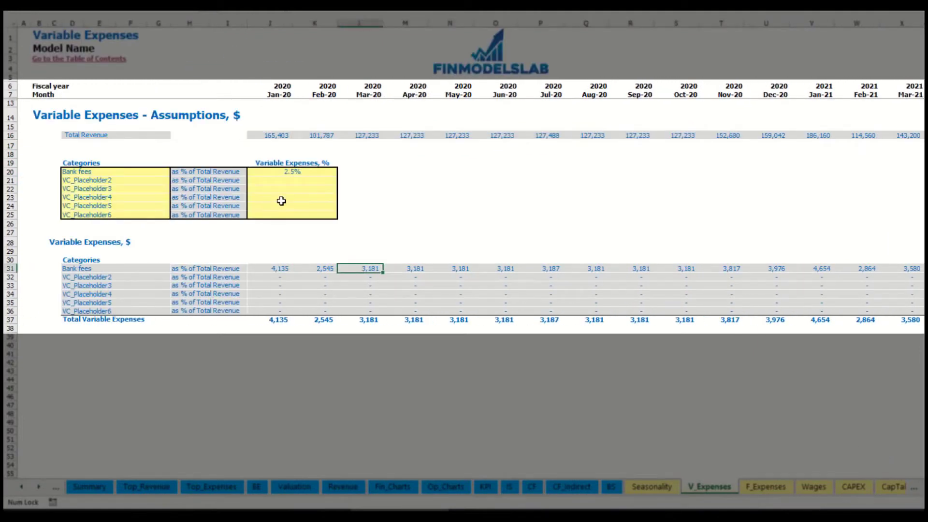
Name the second variable expense category "Other Var Exp" and set it to 5% of total revenue.
click(119, 182)
text(Other Var)
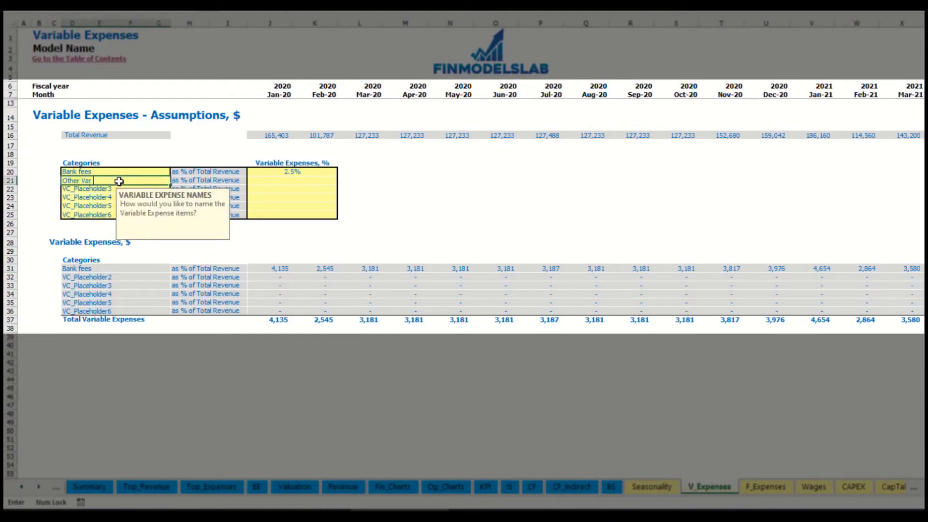
text( Exp)
key(Return)
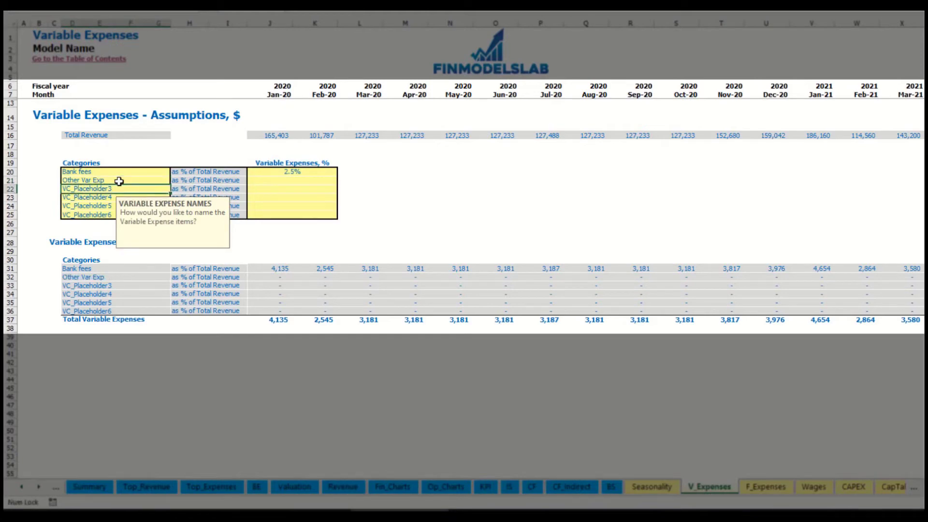
click(283, 179)
text(5)
key(Return)
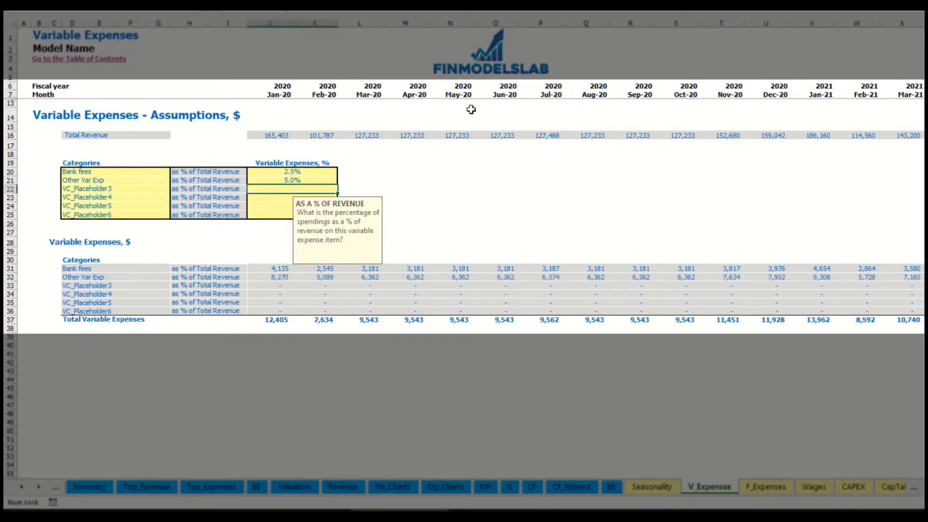
Name the third variable expense category "Direct Labor" and set it to 15% of total revenue.
click(150, 190)
text(Direct Labor)
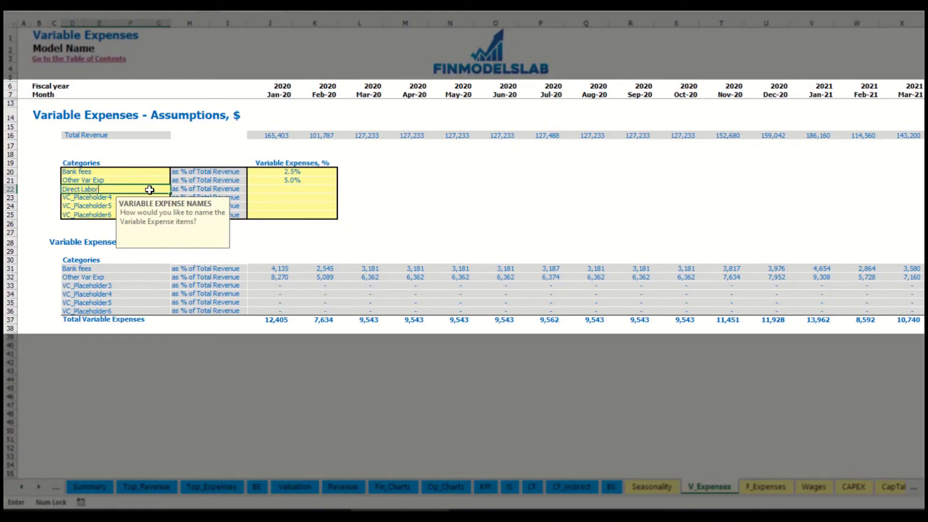
key(Return)
click(274, 190)
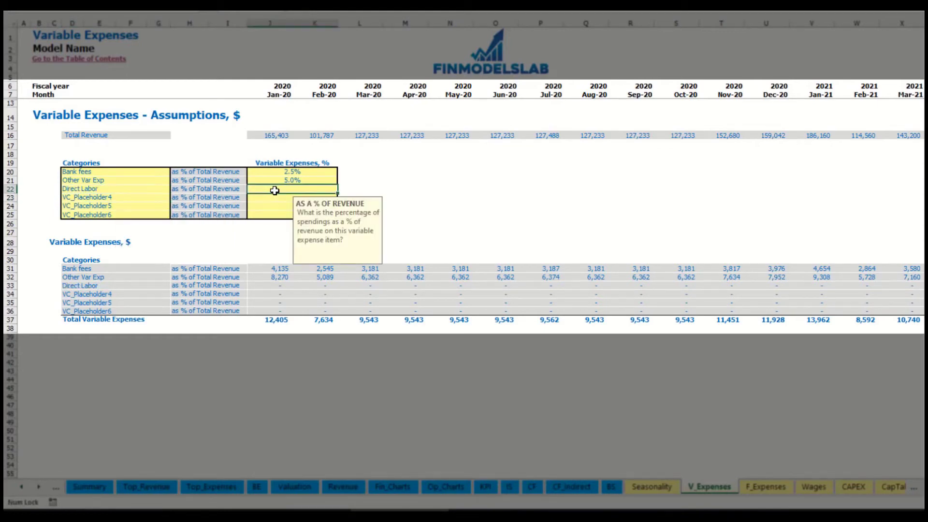
text(15)
key(Return)
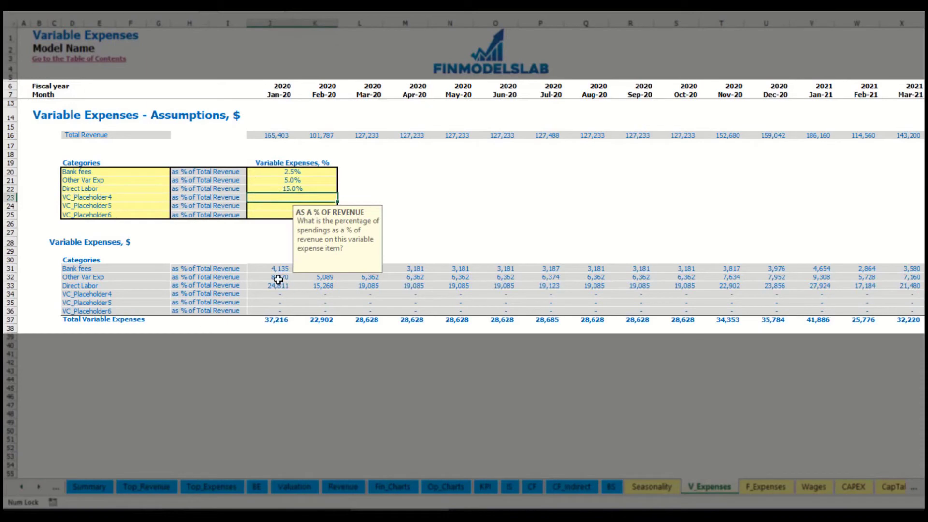
Expand the Variable Expenses rows in the income statement and examine the monthly amounts for each category.
click(272, 266)
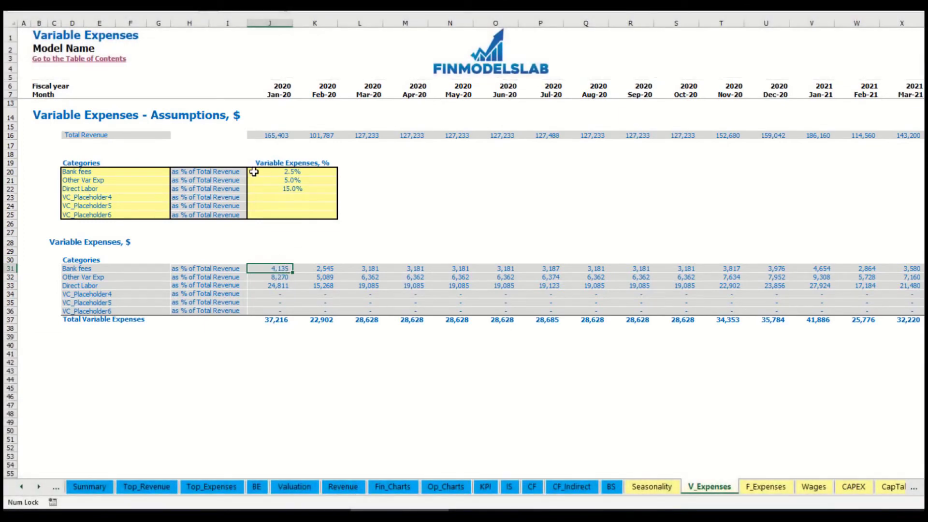
click(511, 487)
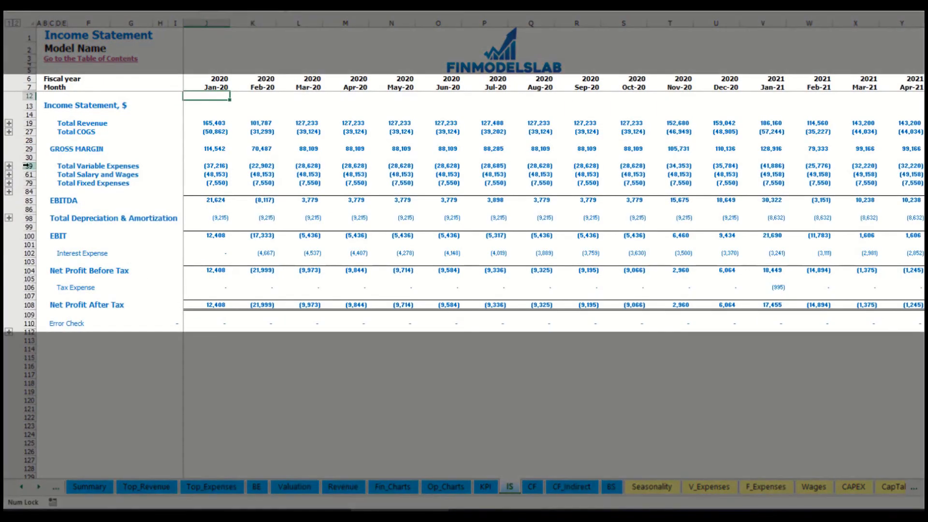
click(29, 165)
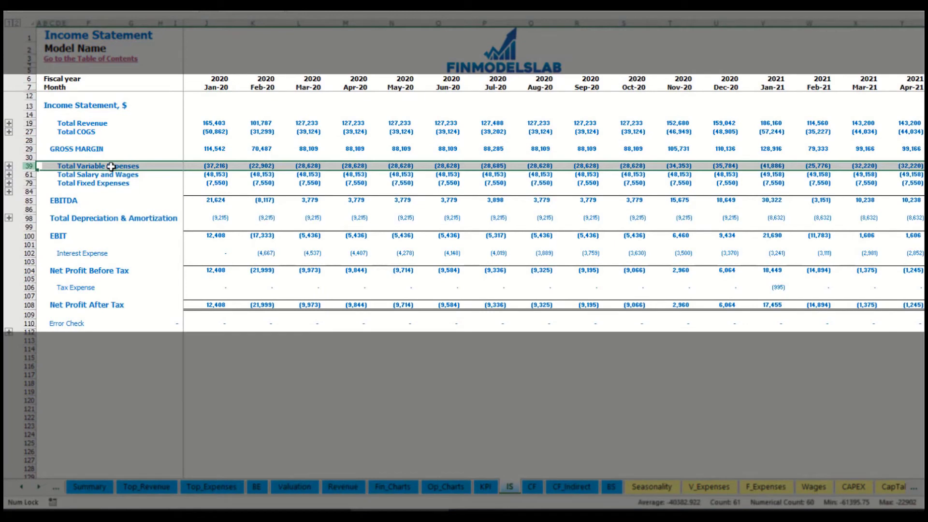
click(9, 166)
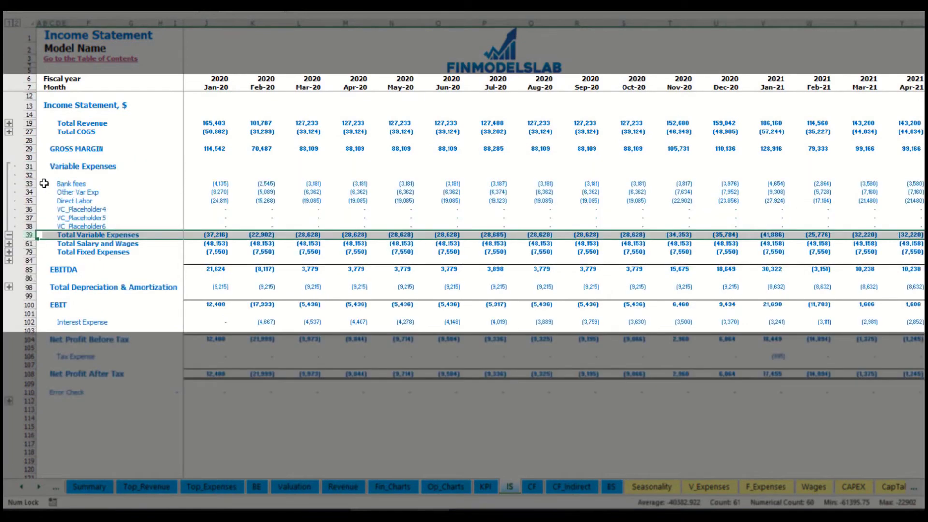
drag(29, 183, 35, 201)
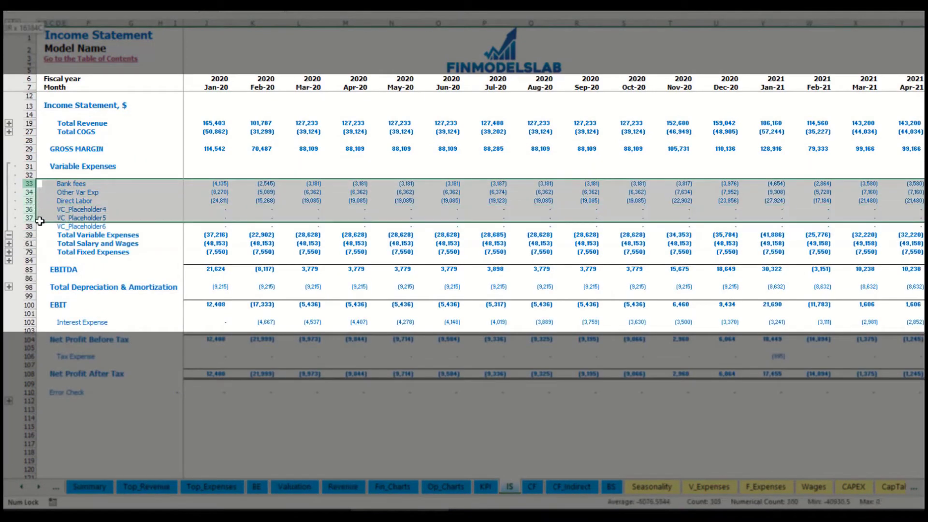
click(220, 184)
click(330, 183)
drag(59, 183, 60, 226)
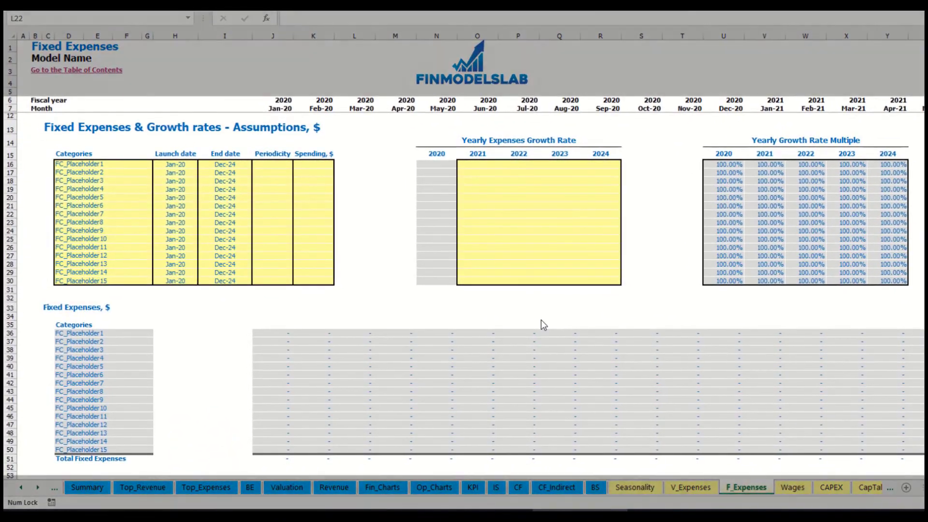
Name the first fixed expense category "Utilities" and set its launch date to Mar-20.
click(105, 164)
text(Utilities)
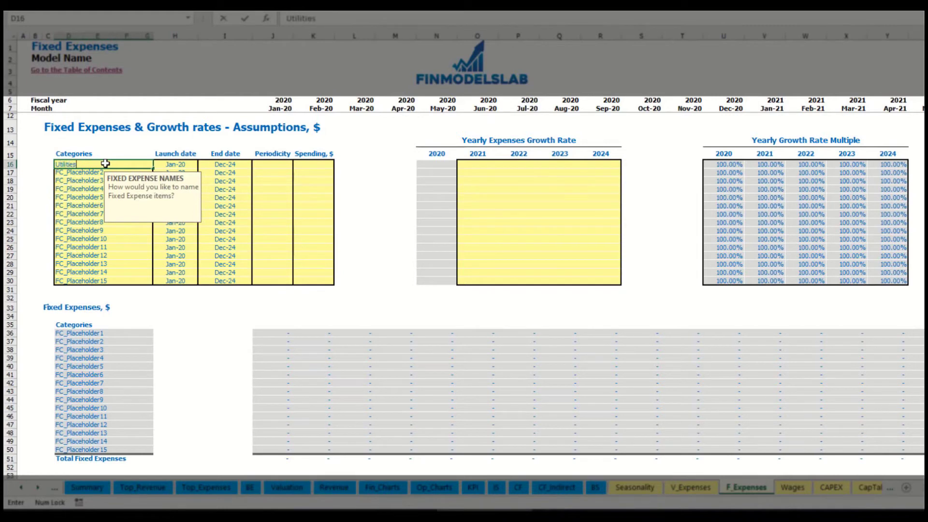
key(Return)
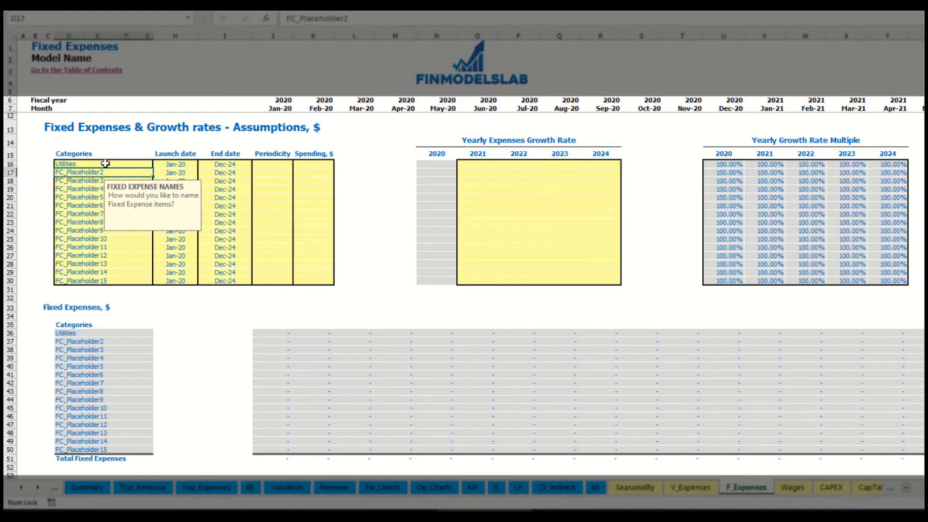
click(178, 164)
click(202, 165)
click(167, 188)
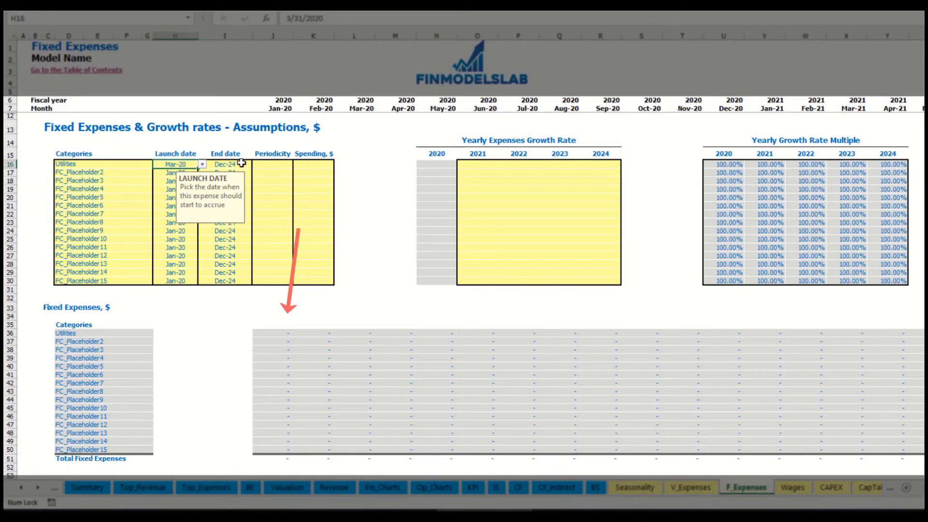
Check the Utilities end date against the last month of the sheet's timeline, and return to the start.
click(232, 163)
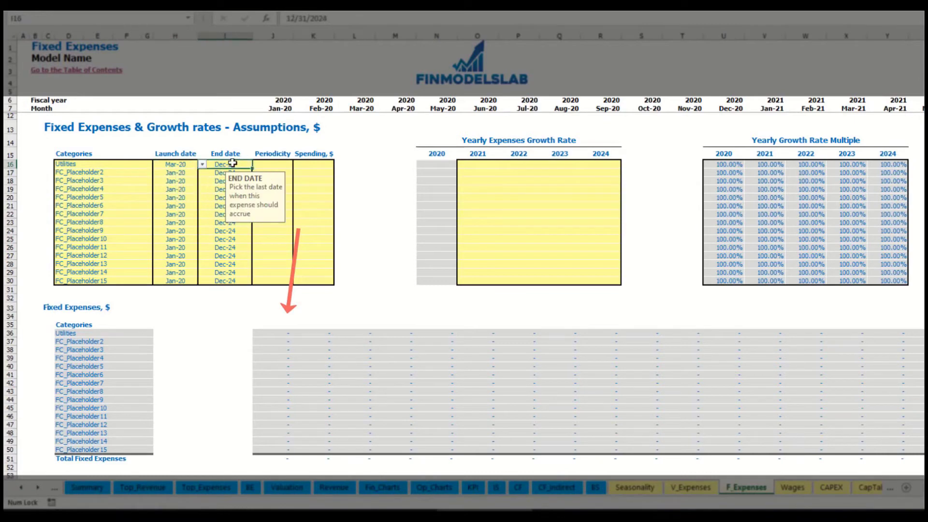
click(279, 109)
key(ctrl+Right)
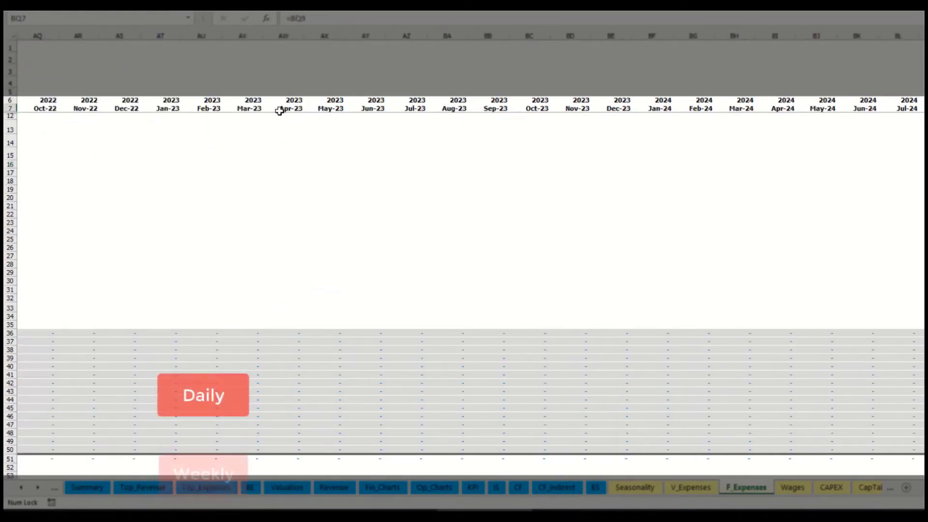
key(ctrl+Left)
key(Home)
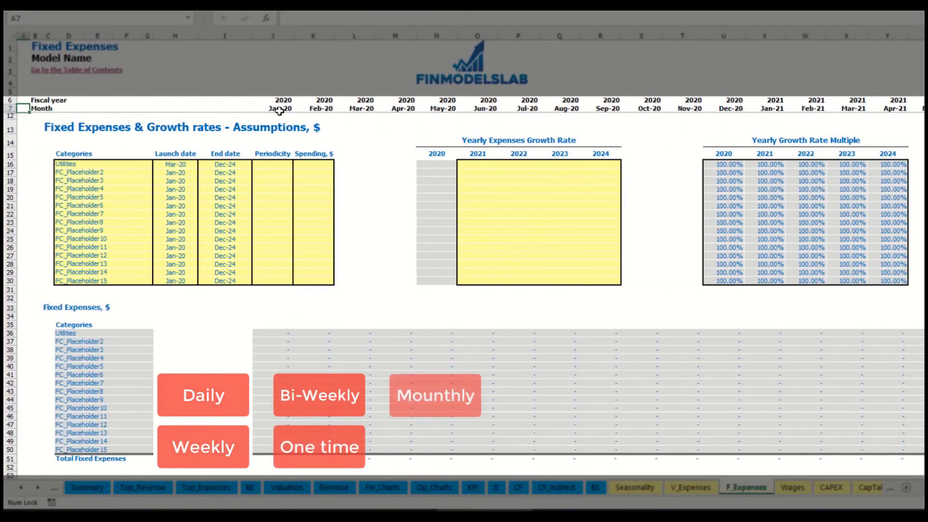
Set the Utilities periodicity to Daily and its spending to 50.
click(256, 165)
click(297, 164)
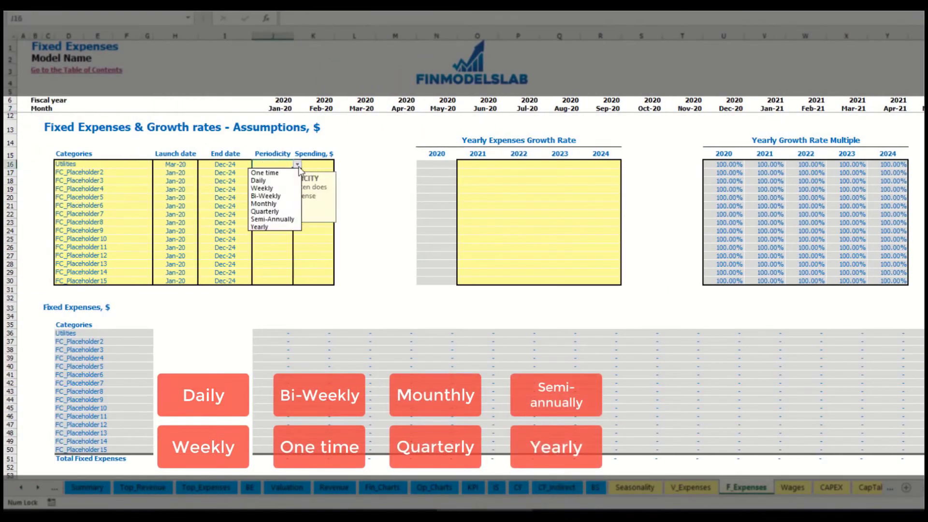
click(285, 180)
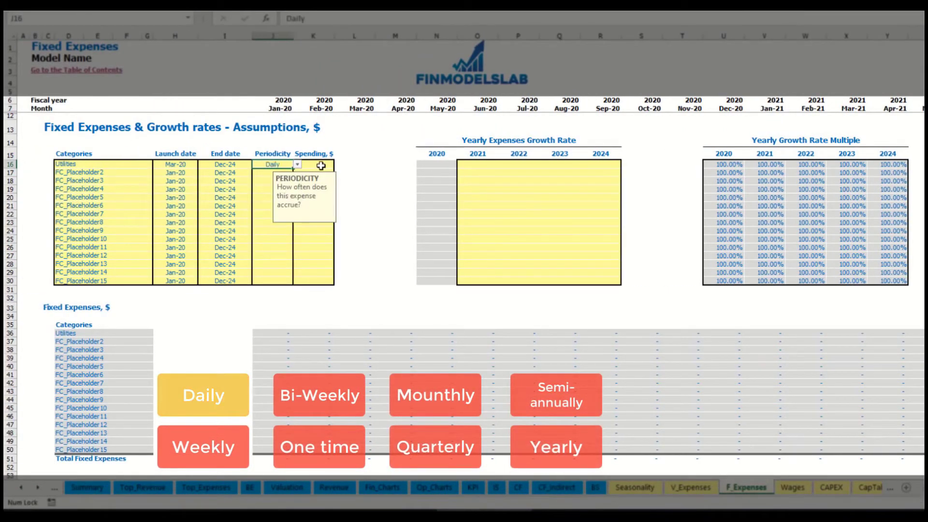
key(Right)
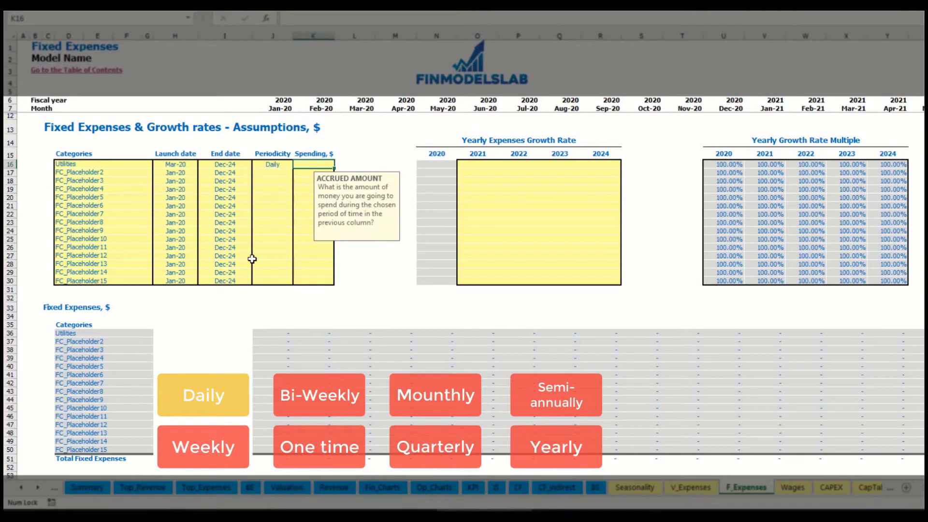
text(50)
key(Return)
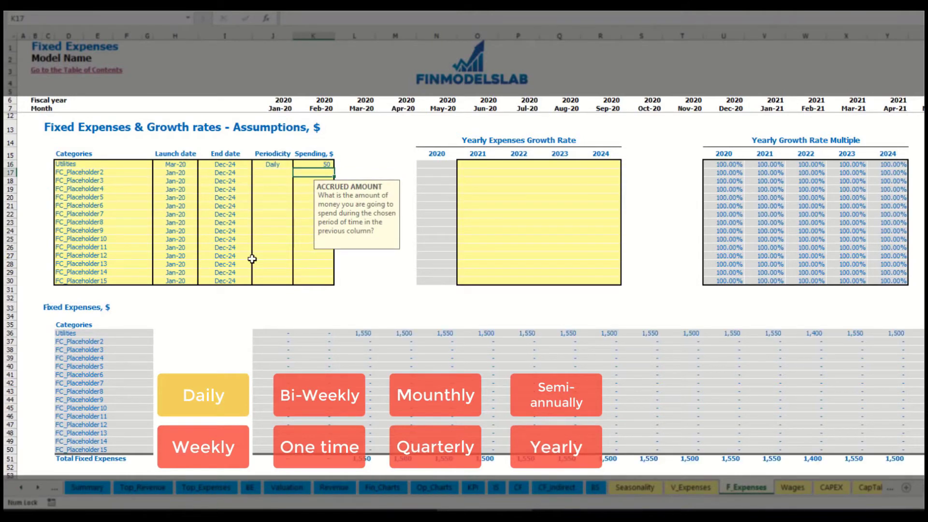
Examine the calculated Utilities amounts from March 2020 onward and compare them with their months.
click(360, 336)
click(400, 334)
click(450, 333)
click(367, 334)
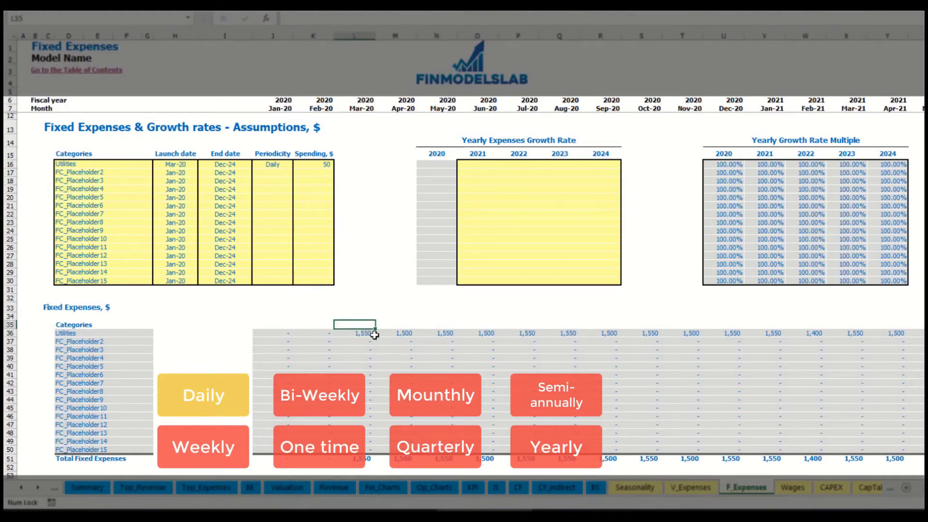
click(389, 335)
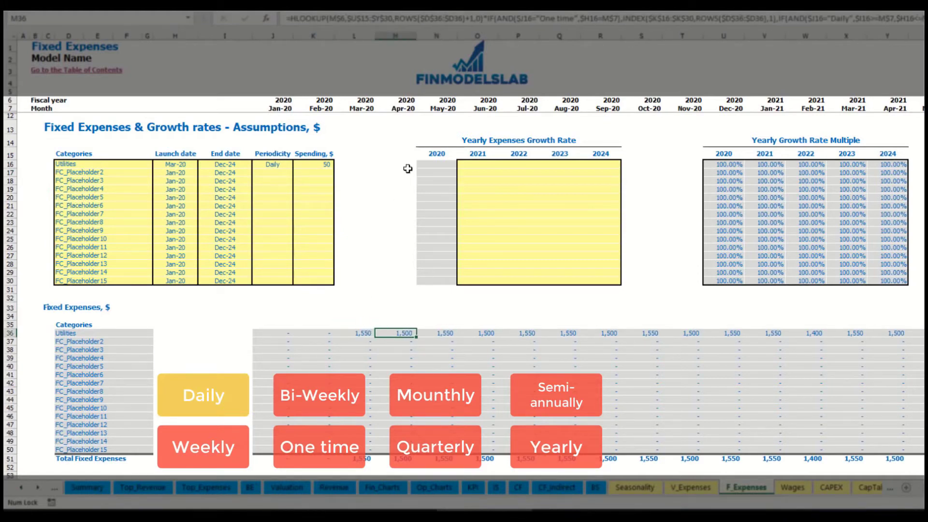
click(358, 107)
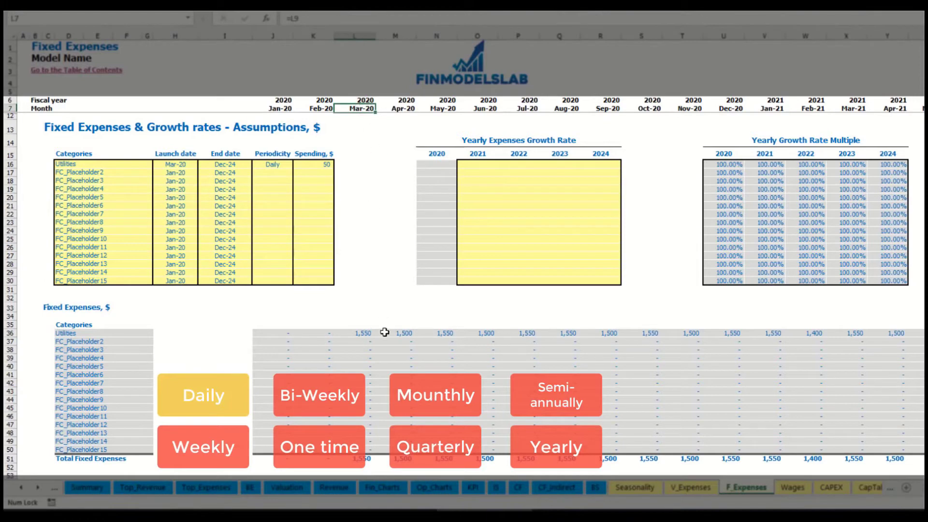
click(366, 334)
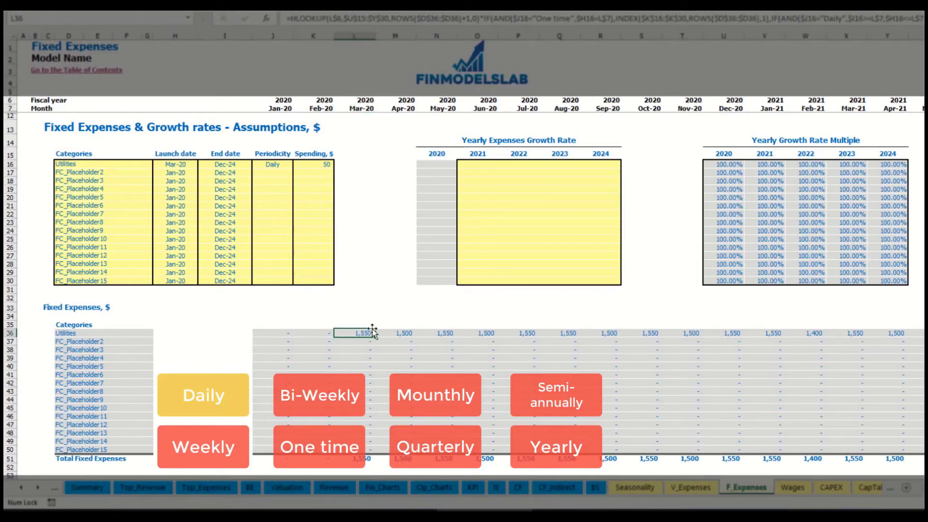
Set the Utilities yearly expenses growth rate to 5% for each year from 2021 to 2024.
click(407, 333)
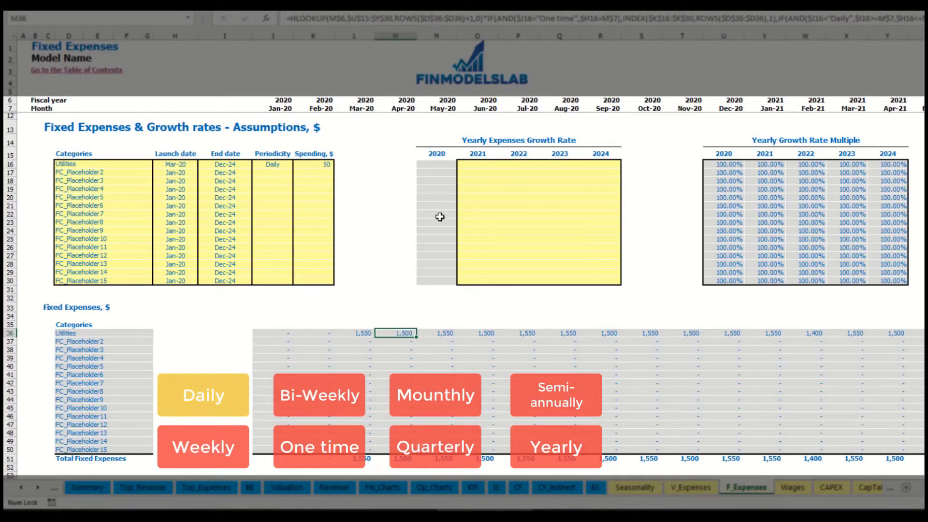
click(483, 166)
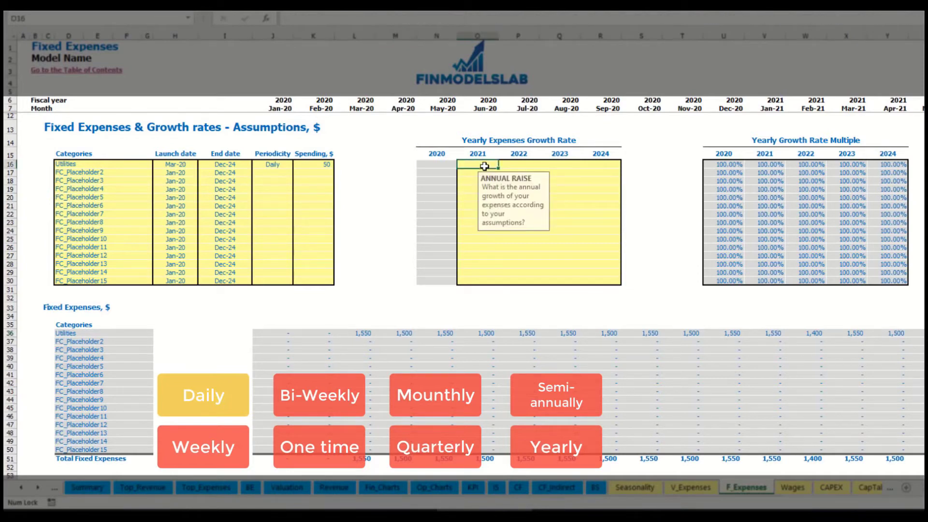
text(5%)
key(ctrl+Return)
key(ctrl+c)
key(Right)
key(shift+Right)
key(shift+Right)
key(ctrl+v)
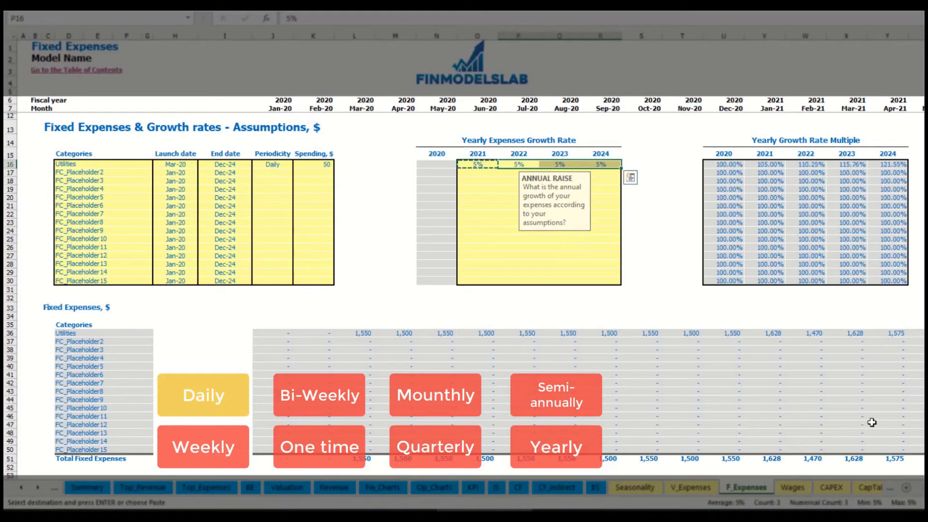
Check how the Utilities growth rates carry into the monthly amounts through 2024, and return to the start.
drag(483, 165, 592, 164)
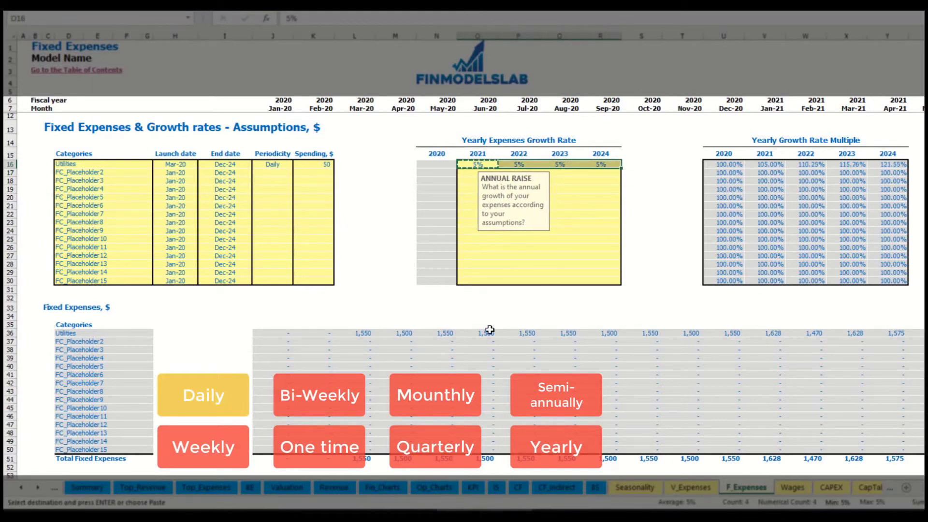
scroll(463, 242, right, 5)
scroll(464, 242, right, 10)
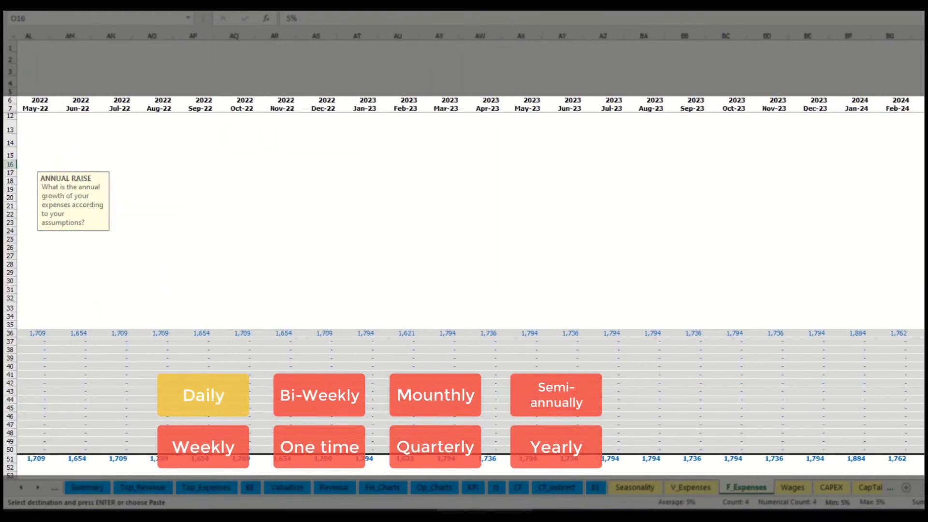
scroll(464, 242, left, 18)
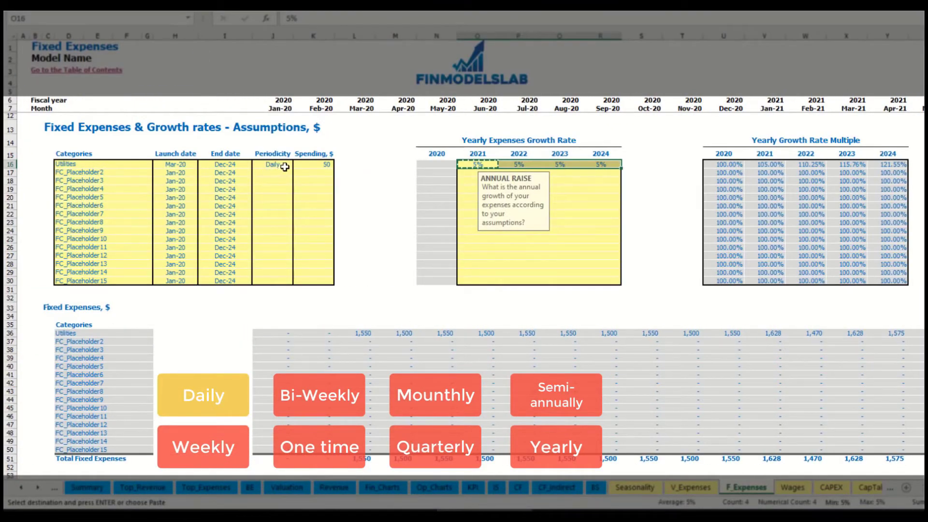
Name the second fixed expense category "Advertising" and set its launch date to Mar-20.
click(112, 170)
text(Advertising)
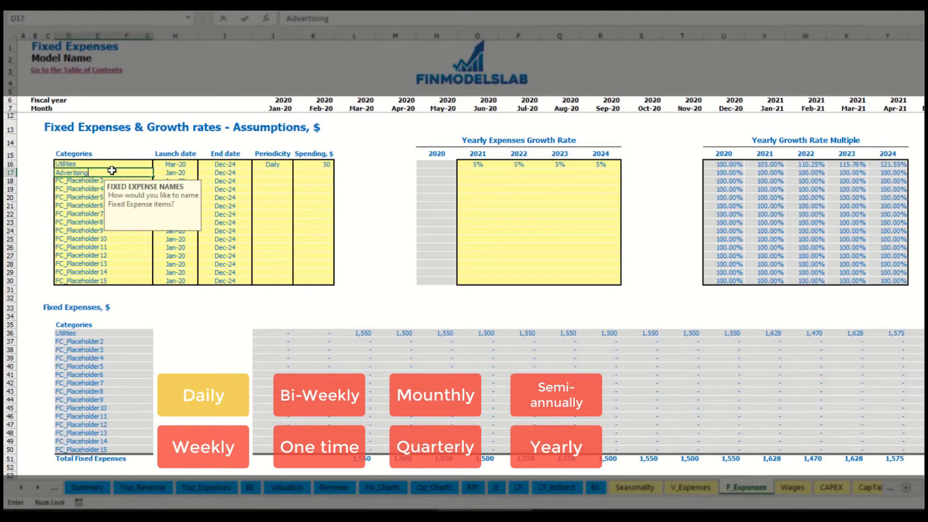
key(Return)
click(175, 174)
click(202, 173)
click(184, 197)
Set the Advertising end date to Aug-24.
click(232, 173)
click(256, 173)
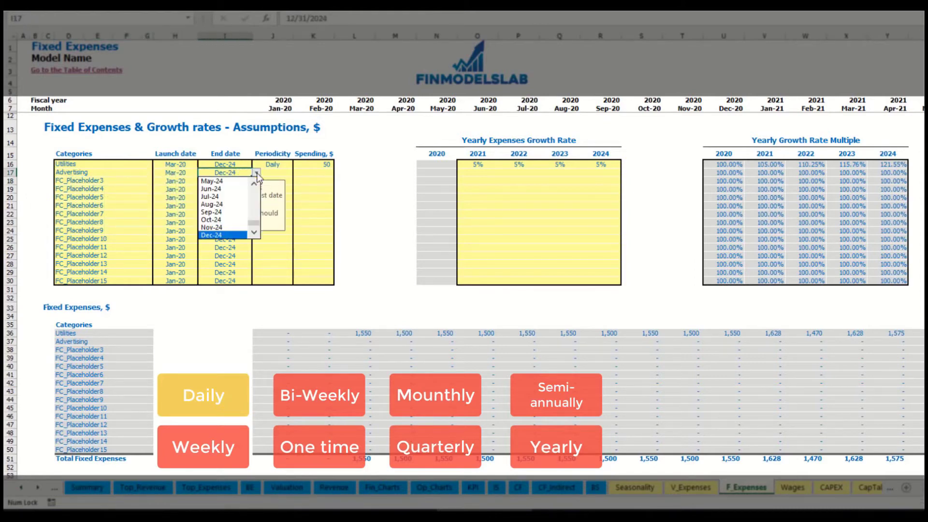
click(227, 206)
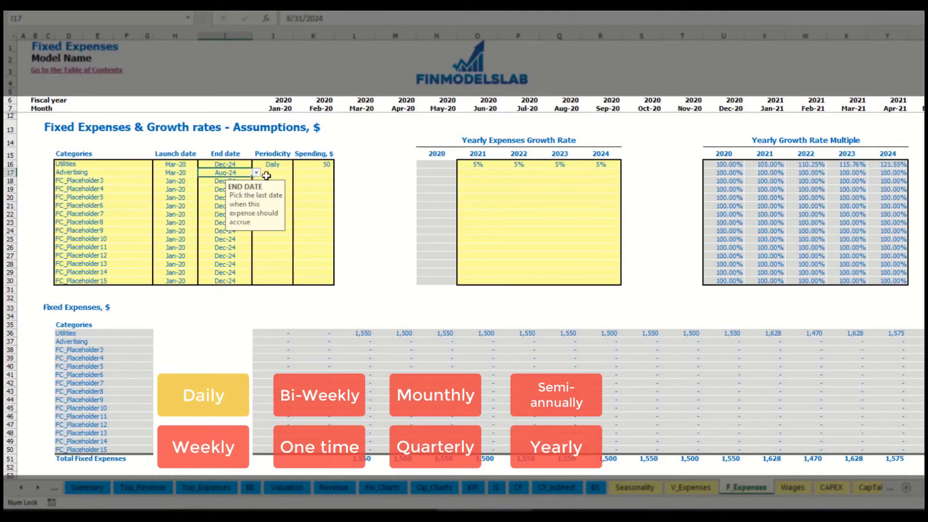
Set the Advertising periodicity to Weekly and its spending to 100.
click(271, 172)
click(297, 173)
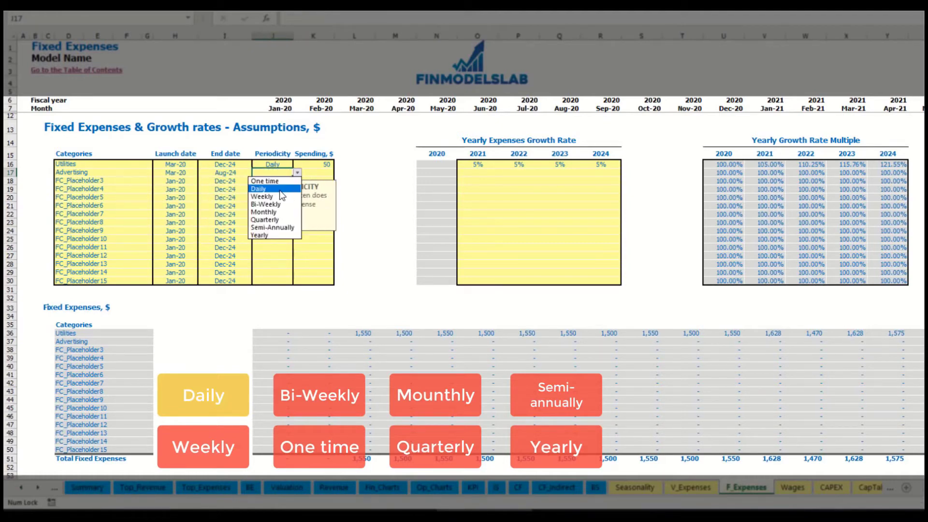
click(280, 196)
click(310, 174)
text(100)
key(Return)
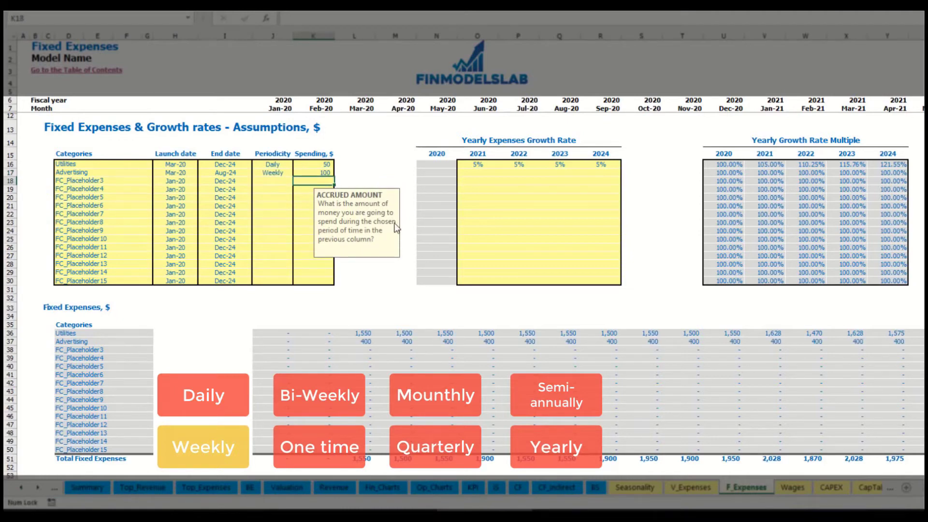
Check the weekly Advertising amounts from March 2020 to the category's end date, and return to the start.
click(366, 341)
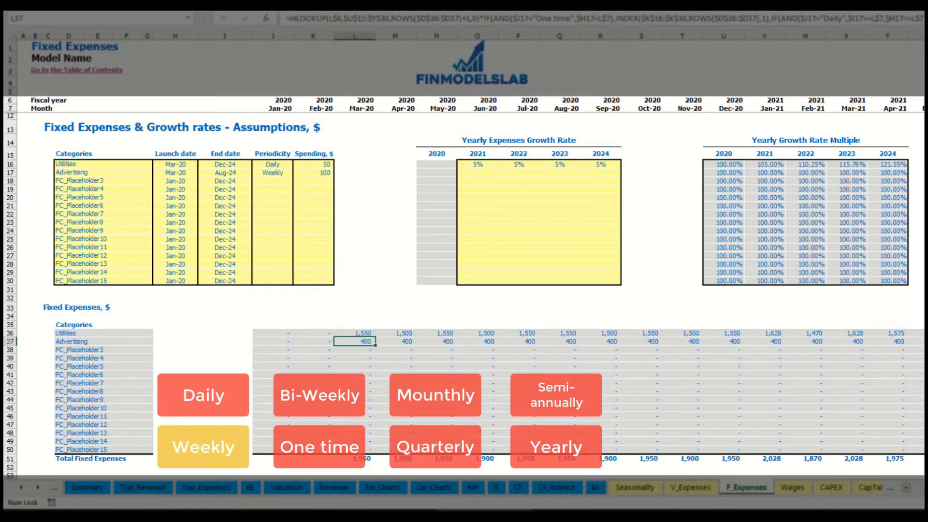
scroll(464, 242, right, 10)
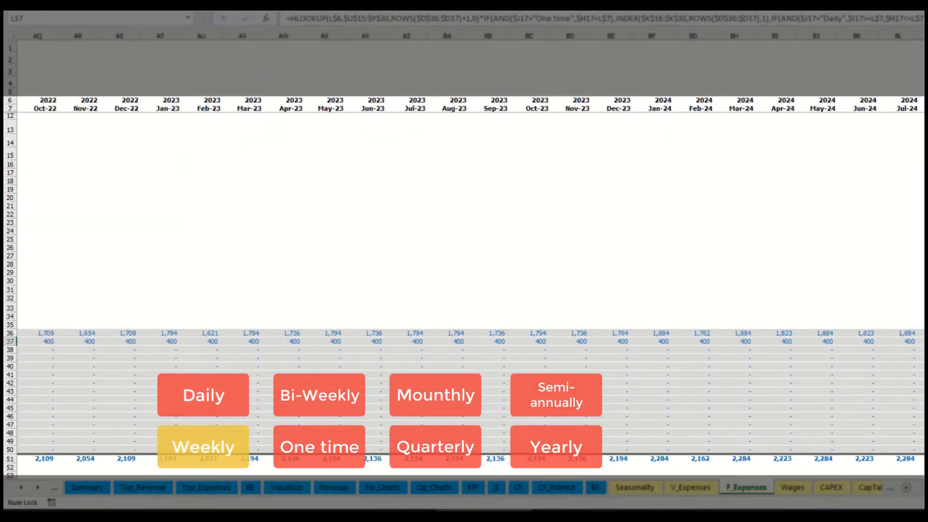
click(920, 36)
click(920, 341)
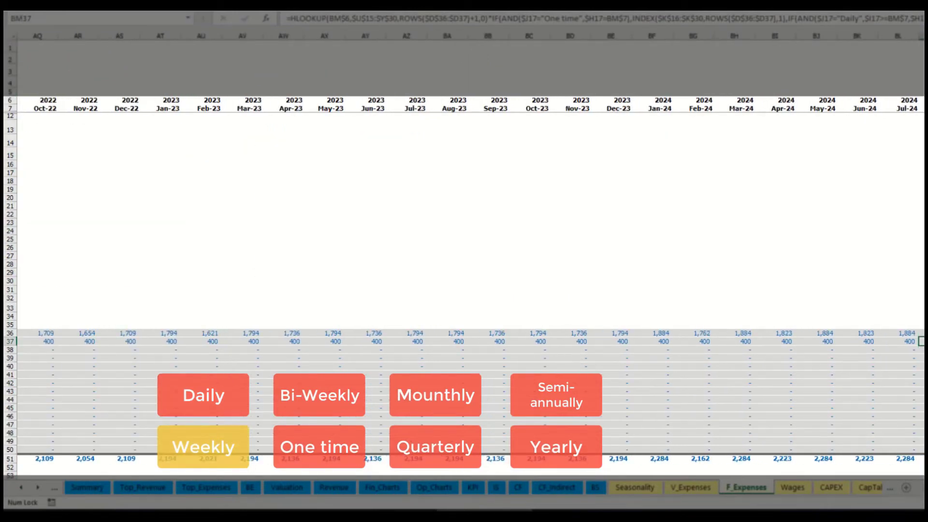
scroll(464, 290, left, 10)
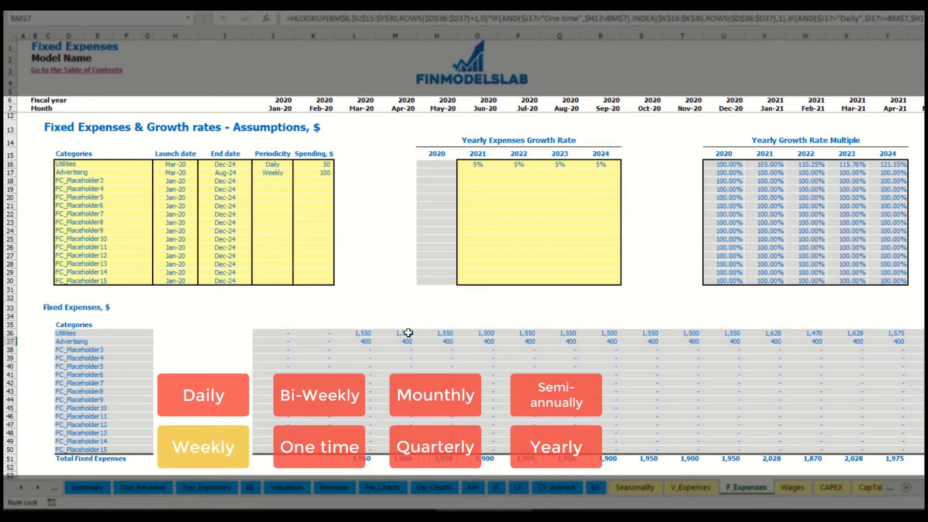
Change the Advertising periodicity to Bi-Weekly and its spending to 500.
click(278, 173)
click(297, 173)
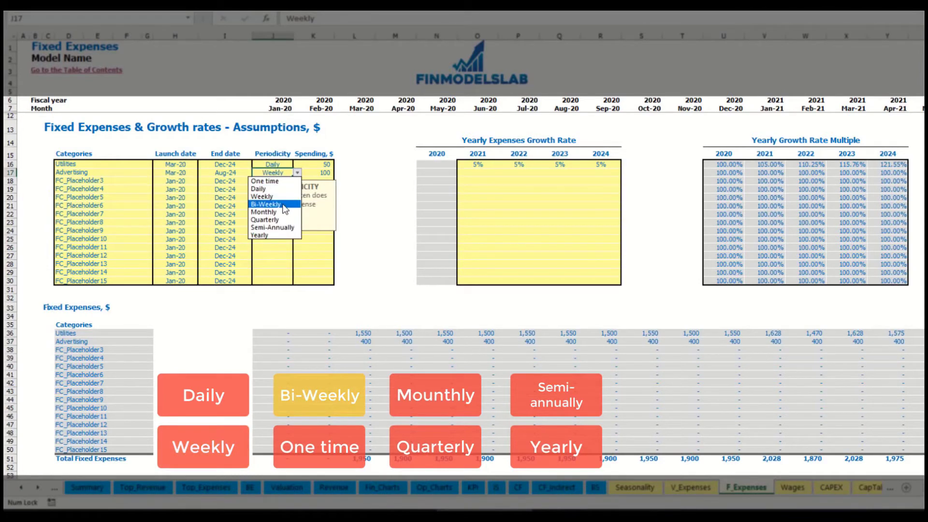
click(265, 204)
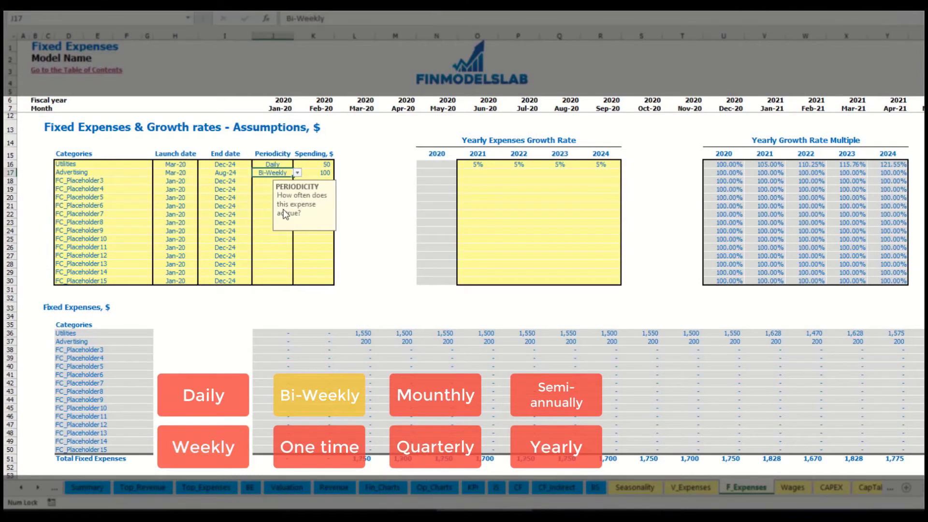
click(312, 173)
text(5)
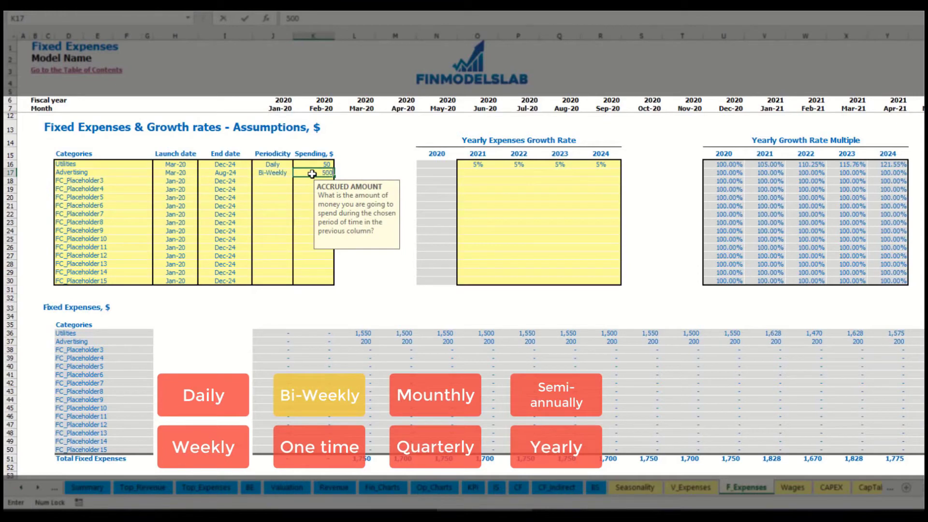
text(00)
key(Return)
Set the Advertising launch date to Jul-20.
click(182, 165)
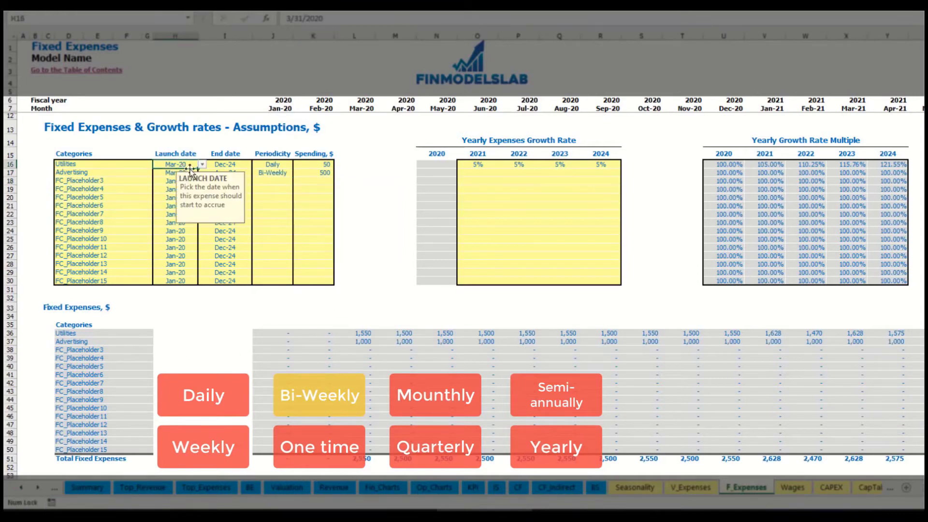
click(196, 173)
click(191, 173)
click(201, 172)
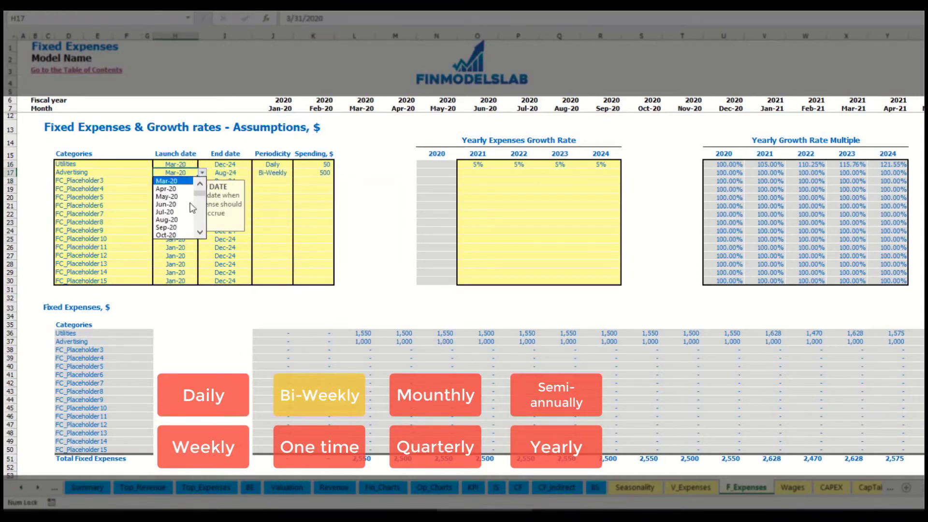
click(176, 212)
Examine the calculated Advertising amounts month by month from July 2020 onward, and return to the launch month.
click(530, 344)
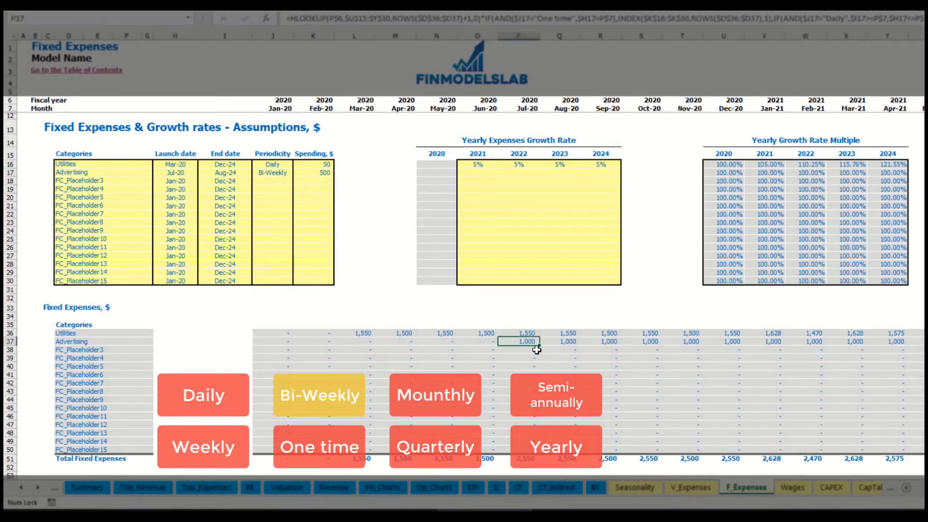
key(Right)
key(Right)
key(Right)
key(Right)
key(Right)
key(Right)
key(Right)
key(Right)
key(Right)
key(Right)
key(Right)
key(Right)
key(Right)
key(Right)
key(Right)
key(Right)
key(Right)
key(Right)
key(Right)
key(Right)
key(Right)
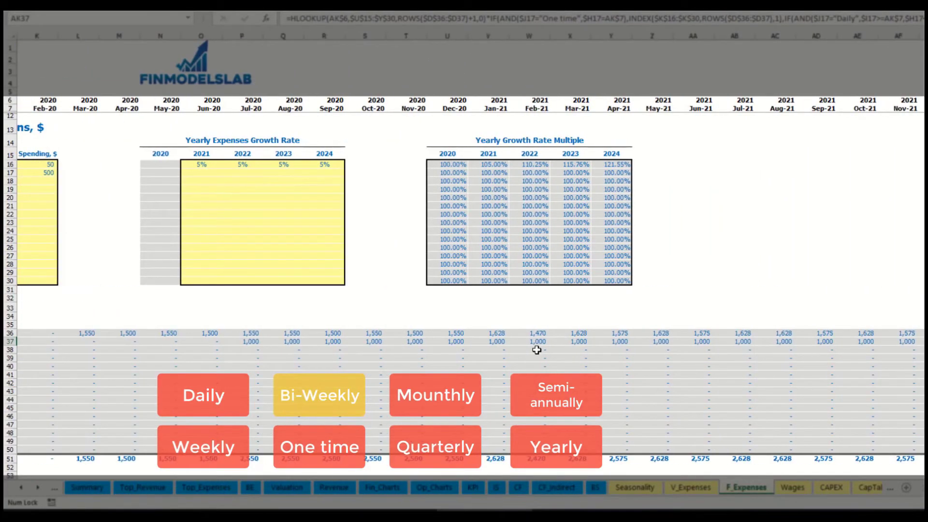
scroll(537, 349, left, 5)
click(507, 344)
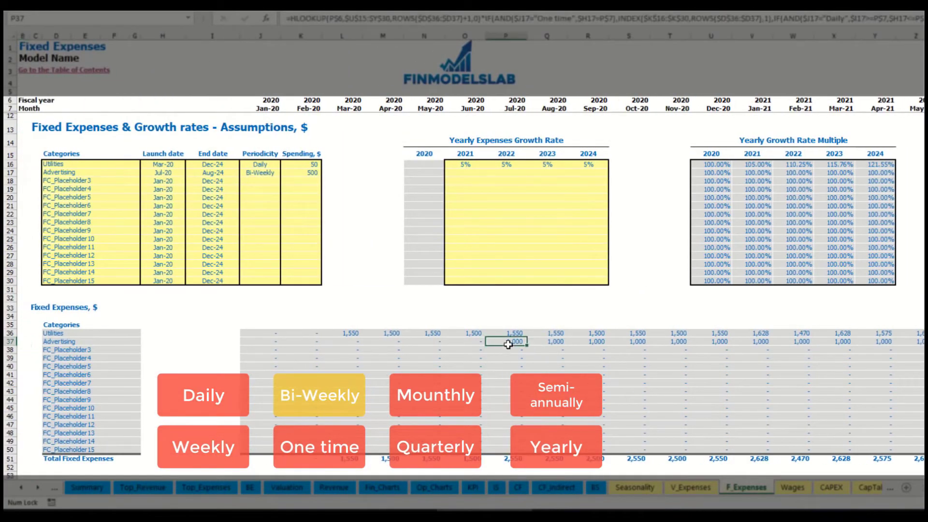
Set the Advertising yearly expenses growth rate to 3% for each year from 2021 to 2024.
click(463, 174)
text(3%)
key(ctrl+Return)
key(ctrl+c)
drag(506, 173, 588, 173)
key(ctrl+v)
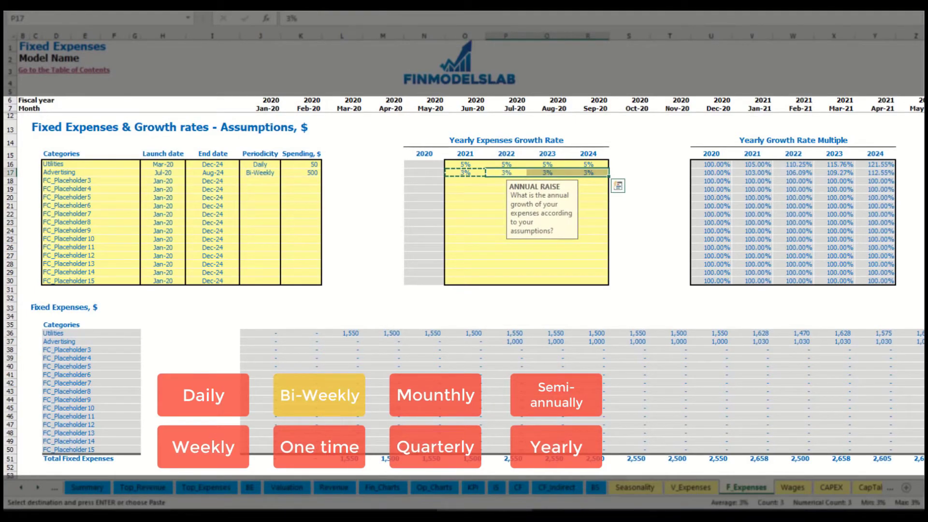
Check the grown Advertising amounts from January 2021 into 2024 and compare them with the category's end date.
click(885, 340)
click(768, 341)
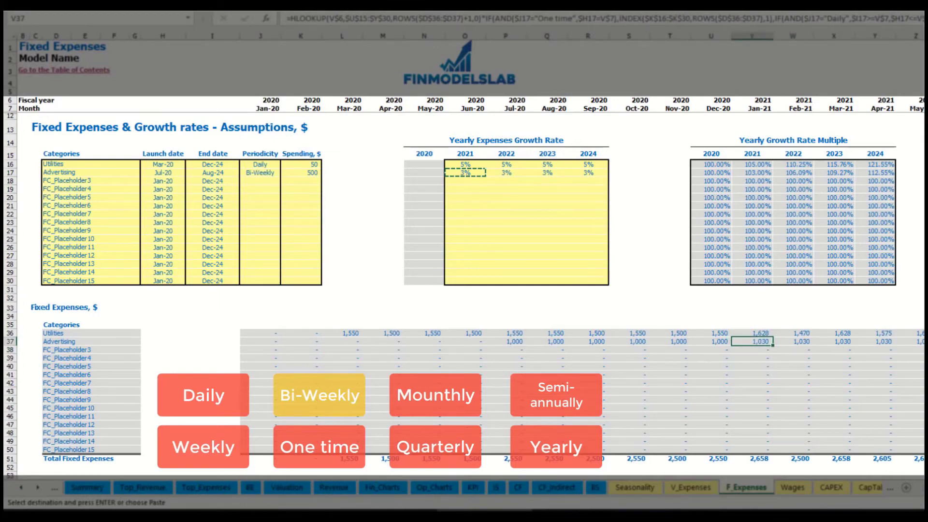
scroll(464, 242, right, 15)
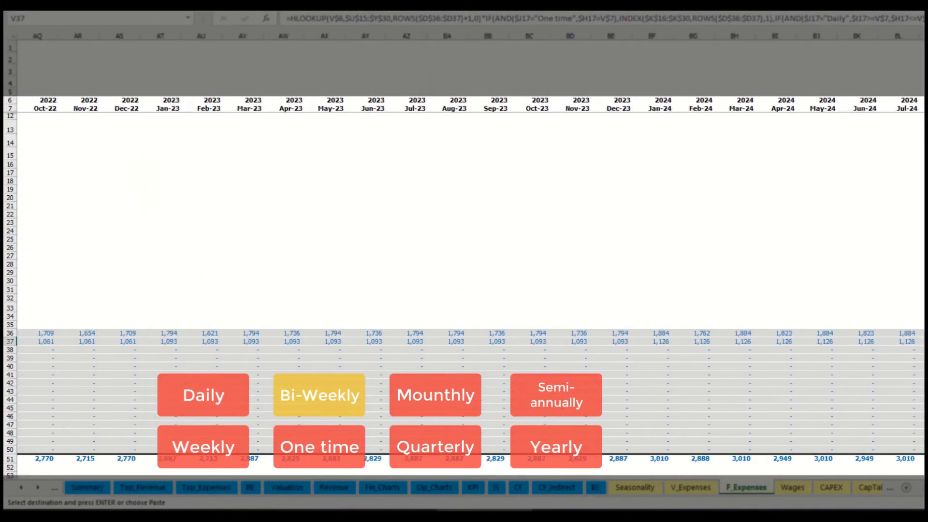
click(921, 35)
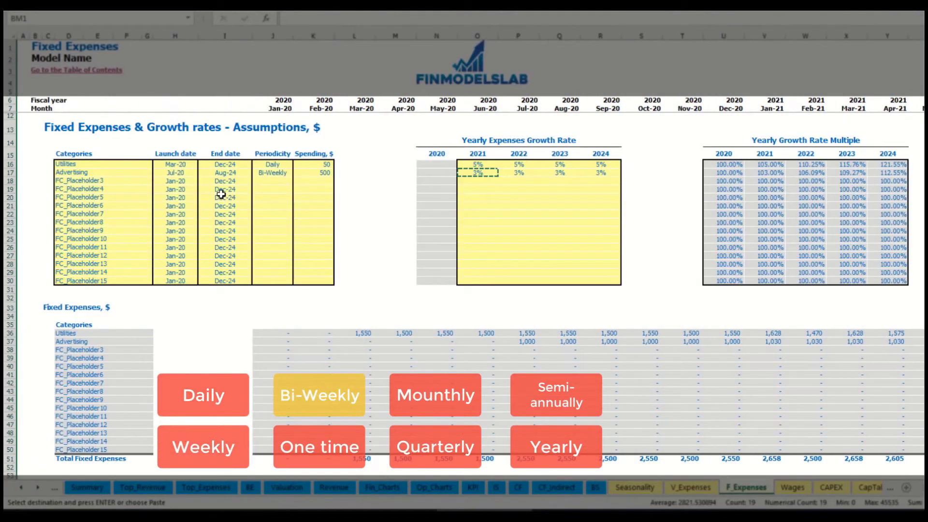
click(229, 172)
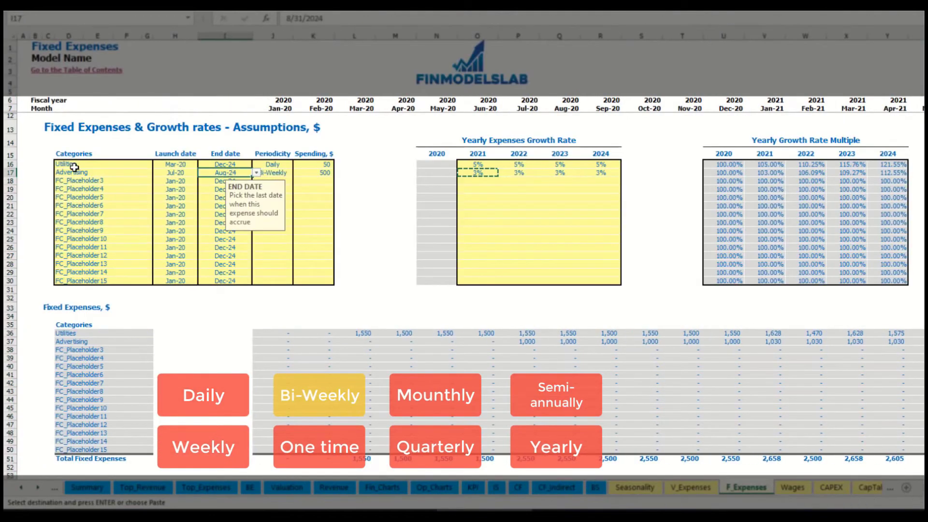
Name the third fixed expense category "Office Setup" and set its periodicity to One time.
click(84, 180)
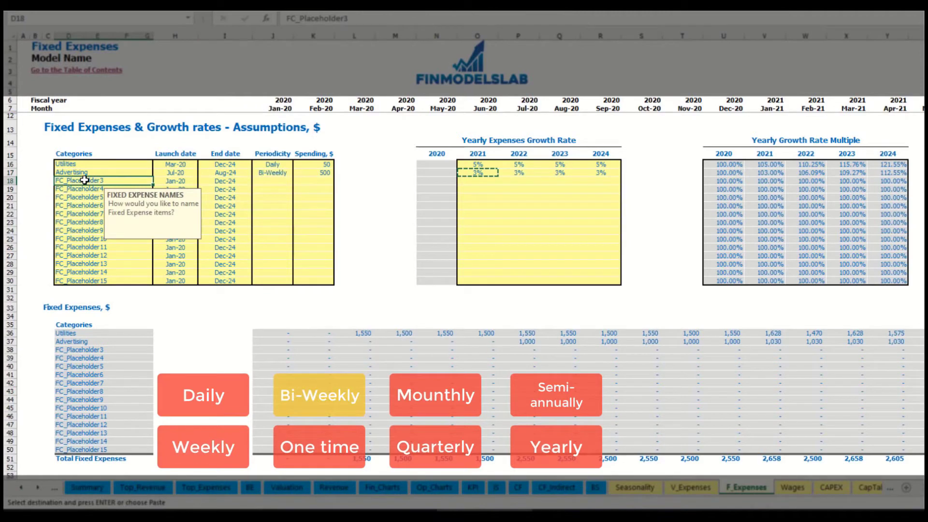
text(Setup)
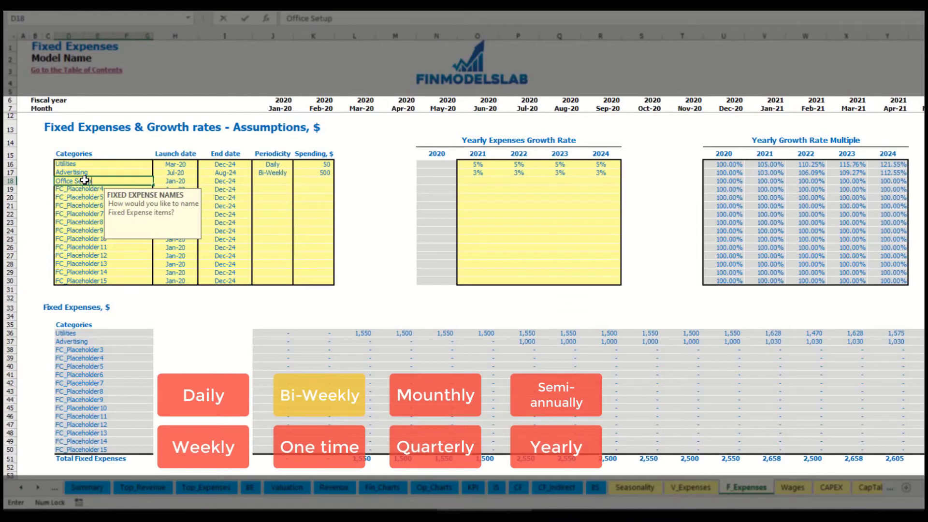
key(Return)
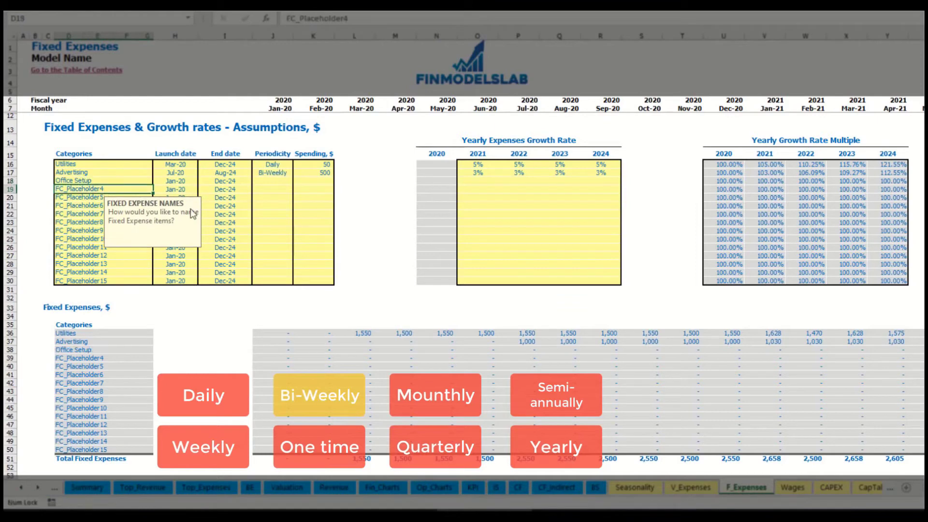
click(271, 182)
click(296, 182)
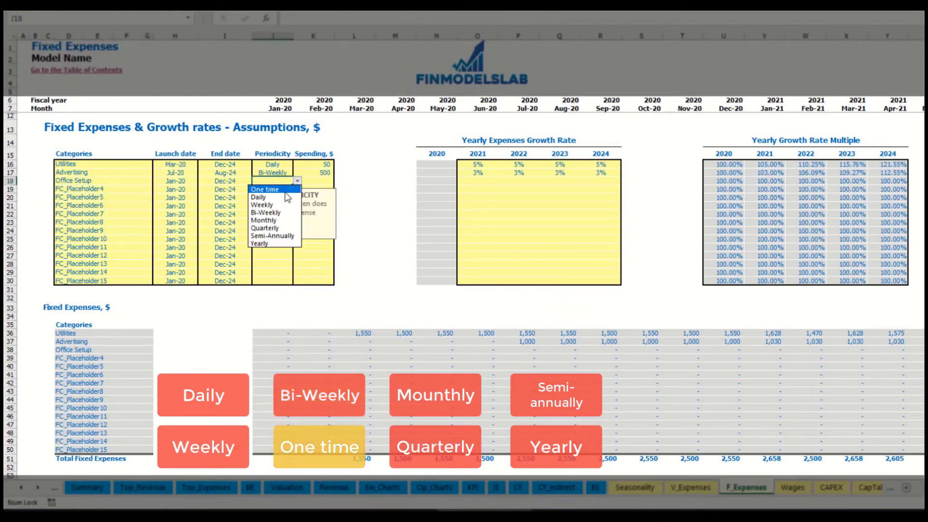
click(265, 189)
Set the Office Setup launch date to Feb-20 and its spending to 5,000.
click(188, 182)
click(202, 182)
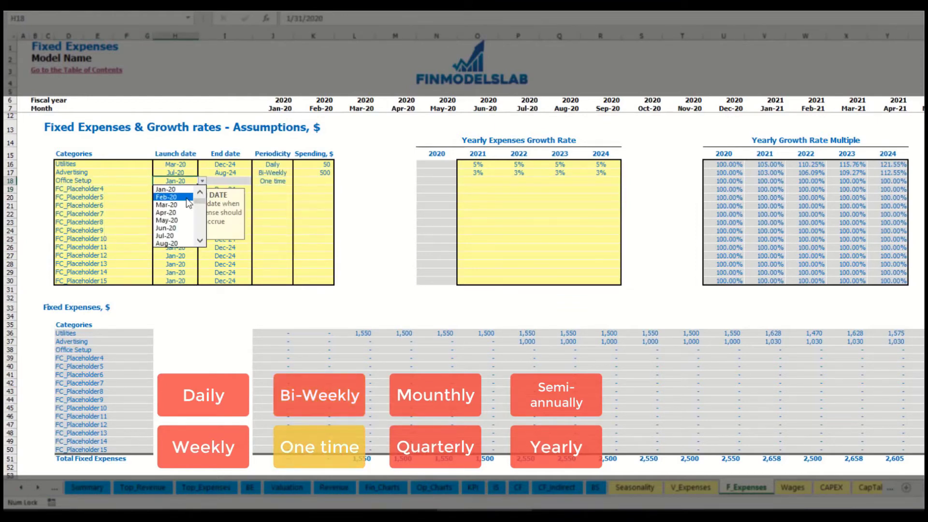
click(186, 197)
click(306, 181)
text(5,00)
text(000)
key(Return)
Check the Office Setup growth rate cells and its calculated amount in February 2020.
drag(477, 180, 598, 180)
click(321, 350)
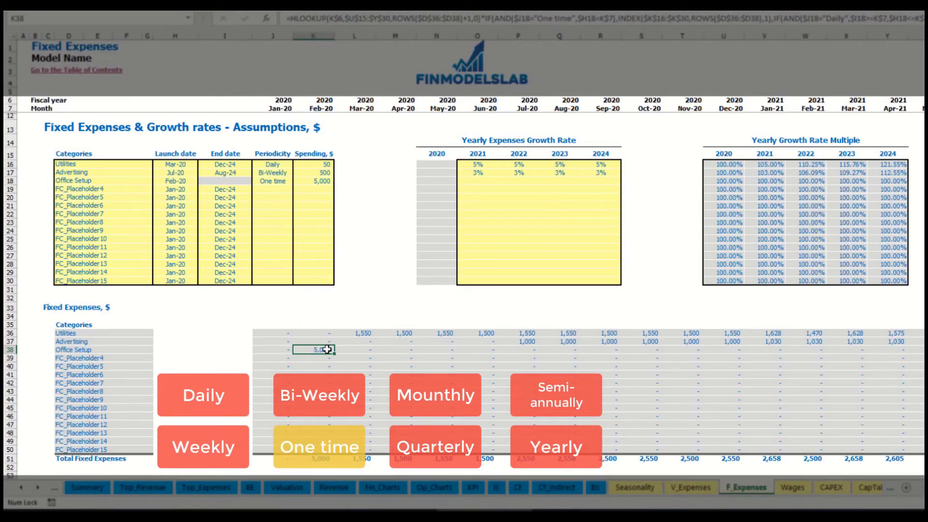
Name the fourth fixed expense category "Insurance".
click(129, 190)
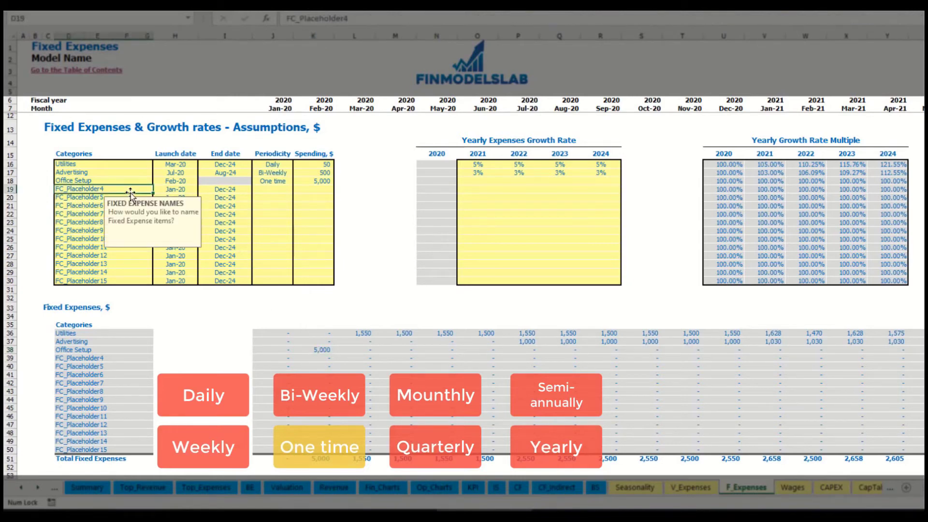
text(Insurance)
key(Return)
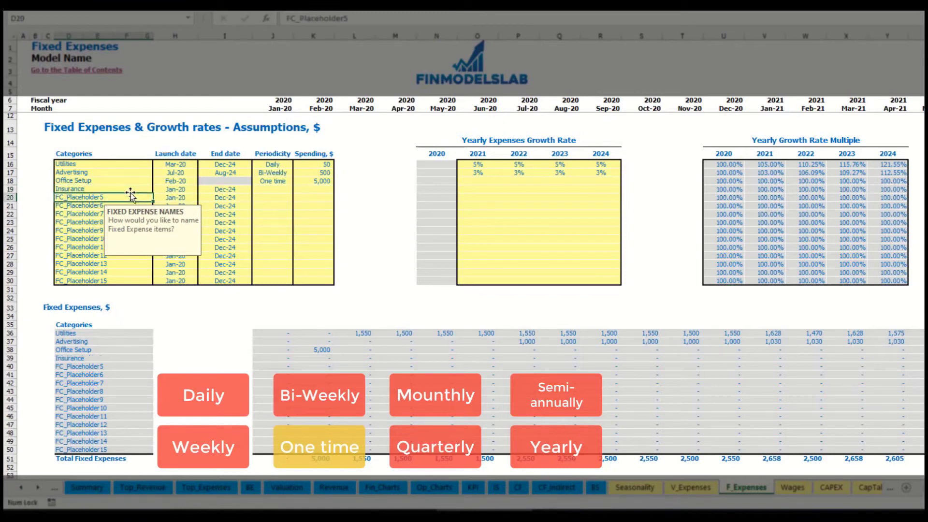
Set the Insurance periodicity to Monthly and its spending to 1,000.
click(177, 190)
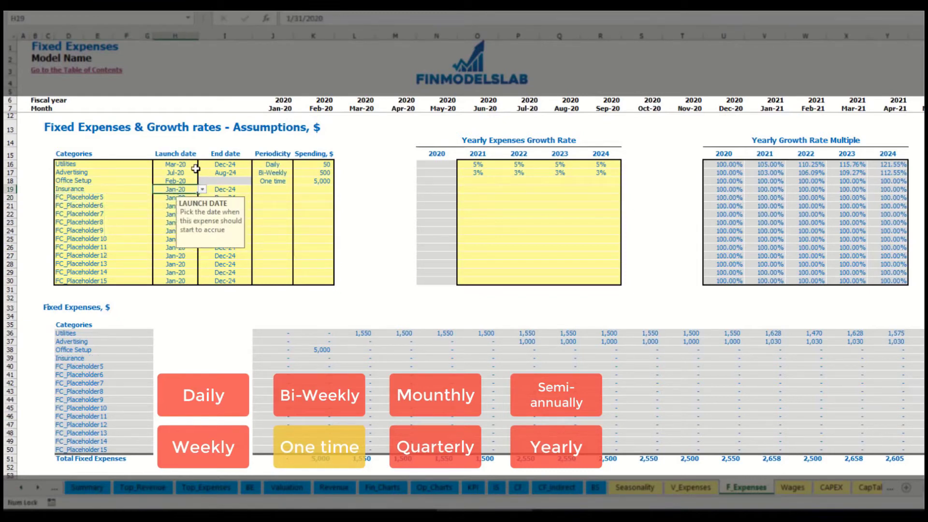
click(236, 189)
click(282, 190)
click(297, 189)
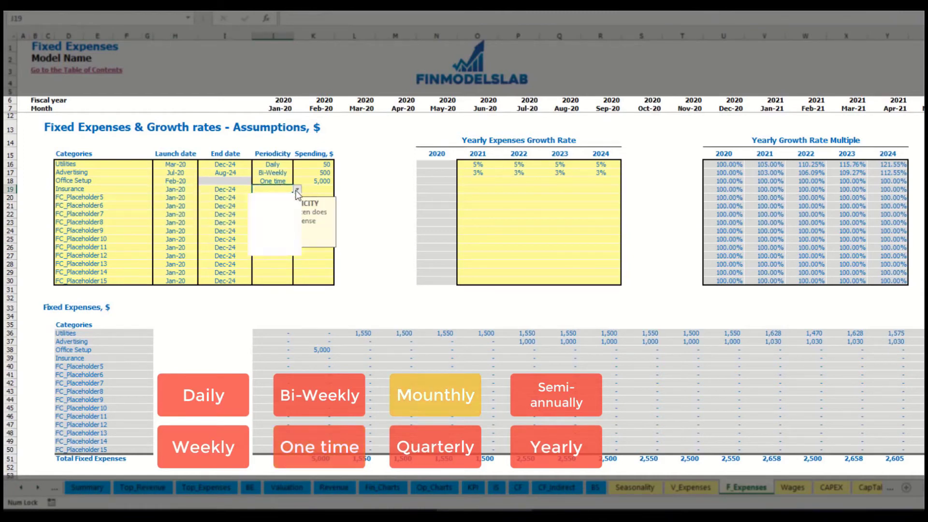
click(271, 228)
click(318, 189)
text(1,000)
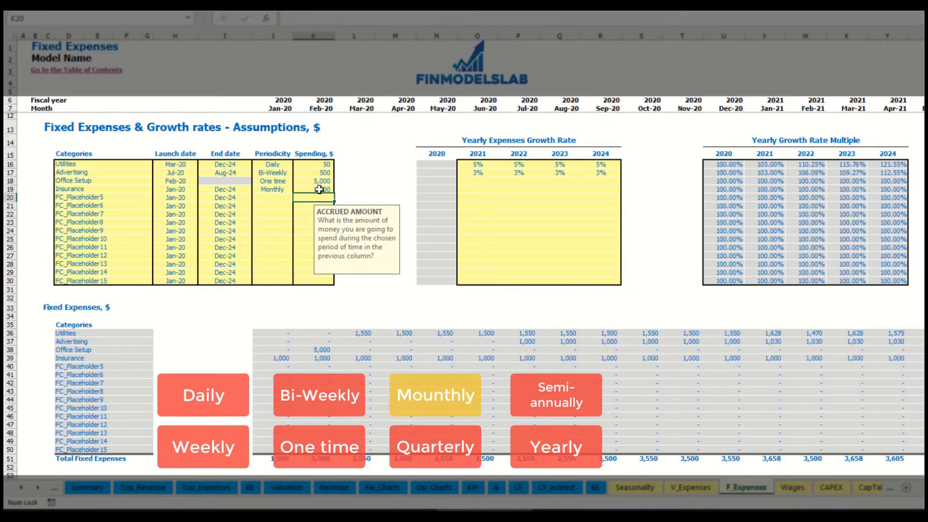
Enter Insurance yearly growth rates of 5% for 2021, 3% for 2022, 2% for 2023 and 1% for 2024.
click(478, 190)
text(5%)
key(Return)
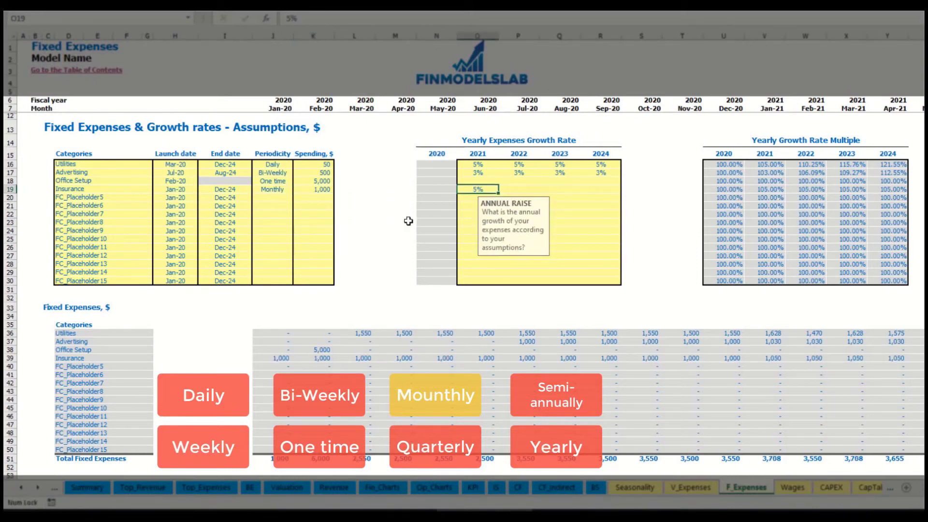
key(Right)
text(3%)
key(Return)
key(Right)
text(2%)
key(Right)
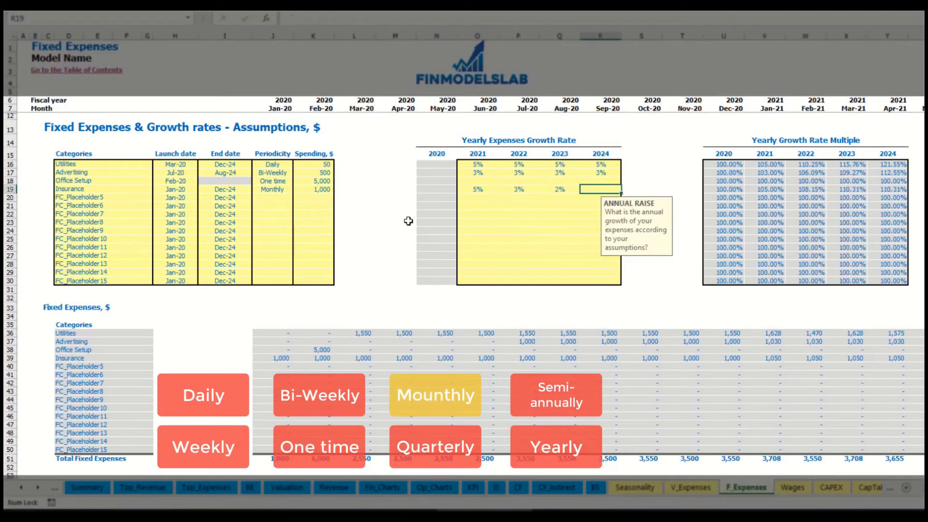
text(1%)
key(Return)
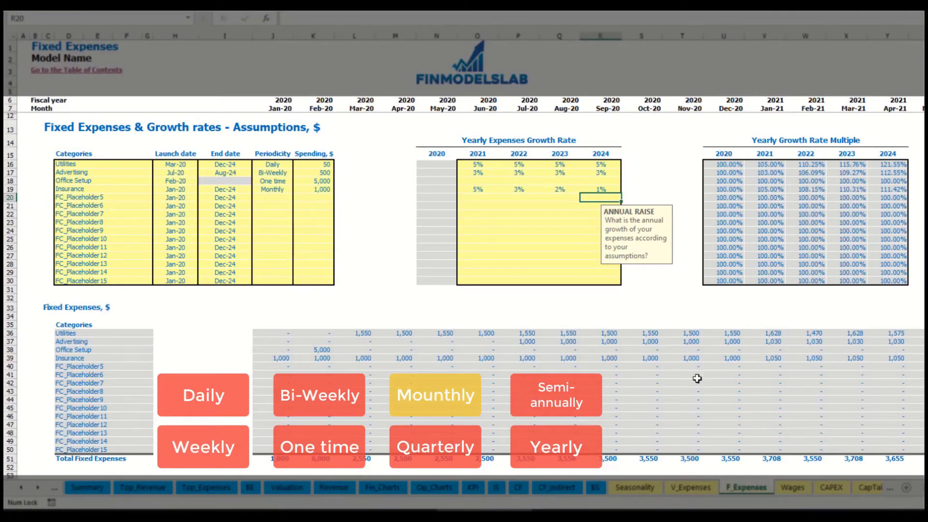
Check the calculated Insurance amounts through 2020 and the grown amounts from January 2021 onward.
drag(280, 360, 744, 360)
click(748, 359)
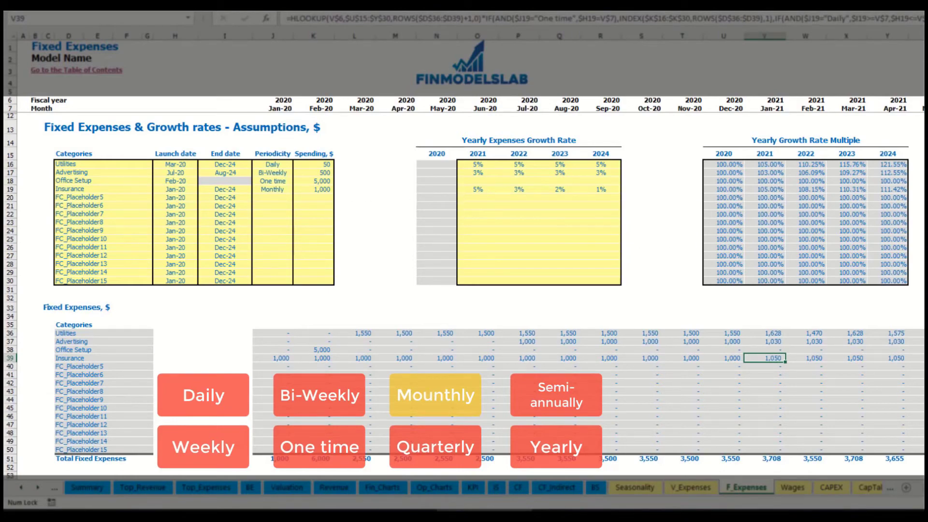
scroll(471, 247, right, 5)
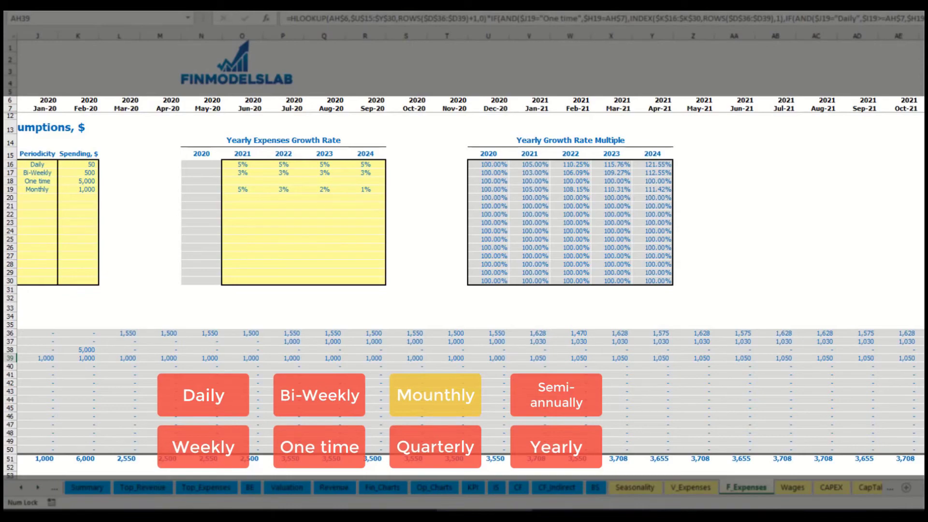
scroll(708, 382, left, 5)
Set the Insurance periodicity to Quarterly and check its calculated amounts in January, April and July 2020.
click(290, 189)
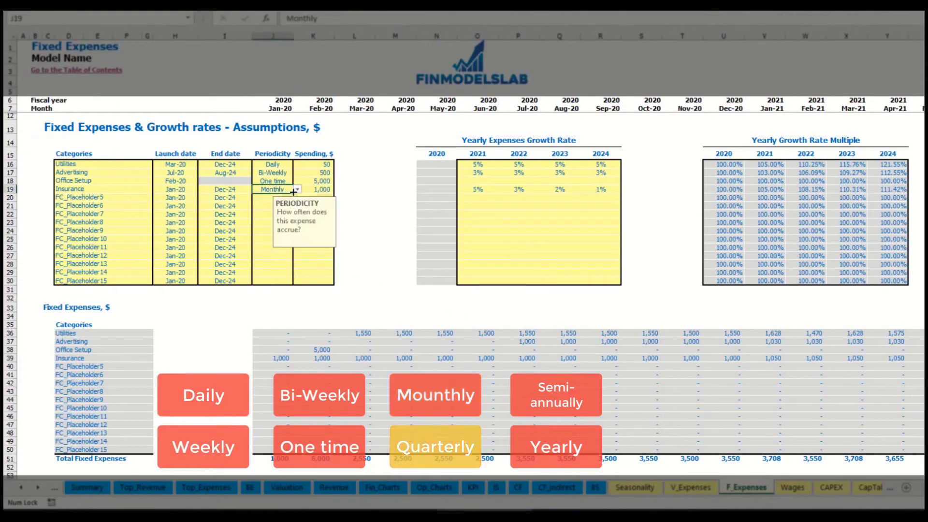
click(297, 189)
click(292, 237)
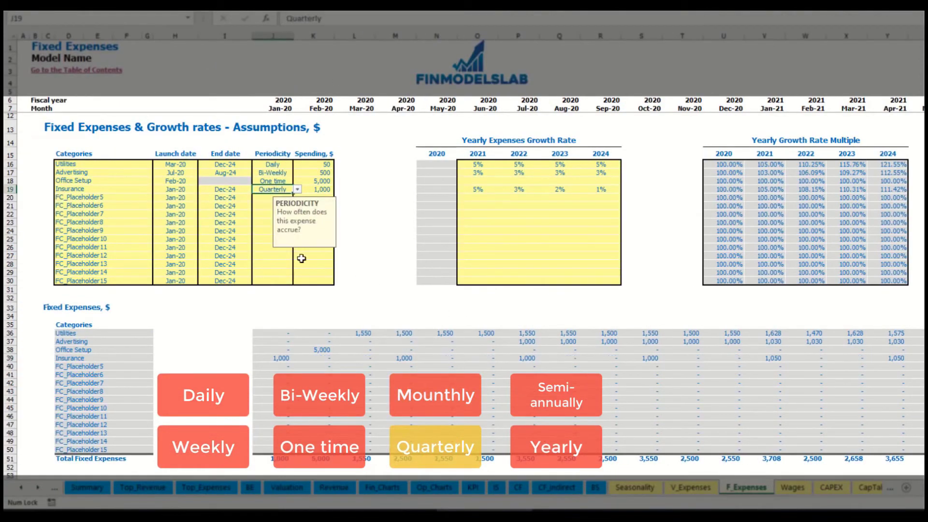
click(280, 359)
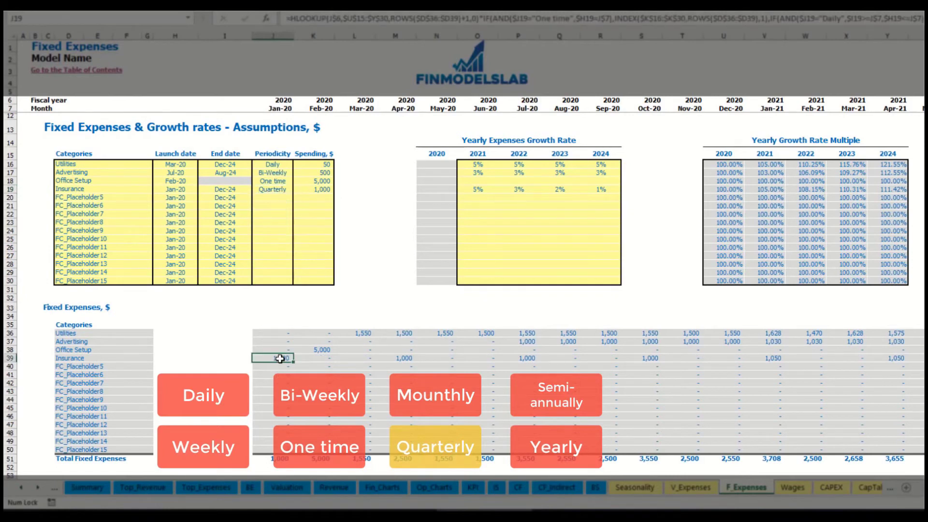
click(406, 358)
click(510, 358)
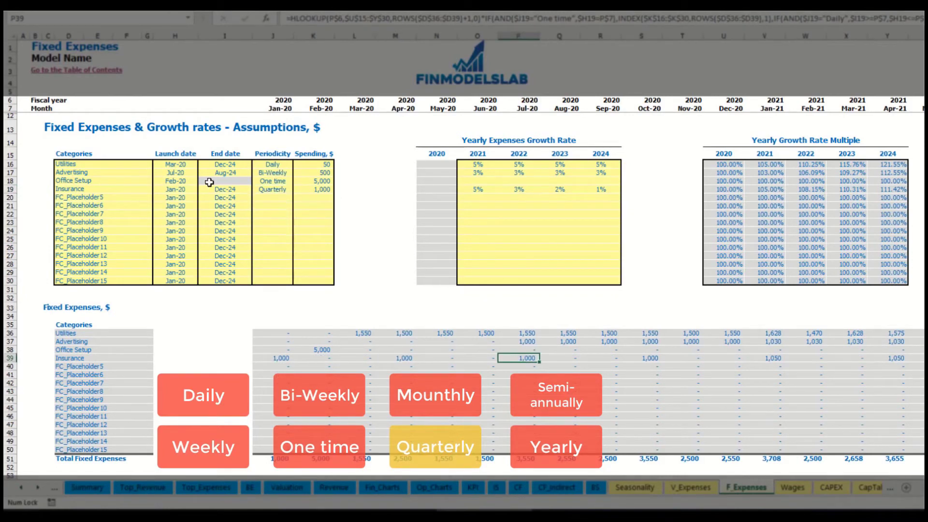
Set the Insurance launch date to Feb-20 and check its quarterly amounts in February, May and August 2020.
click(188, 188)
click(202, 189)
click(185, 207)
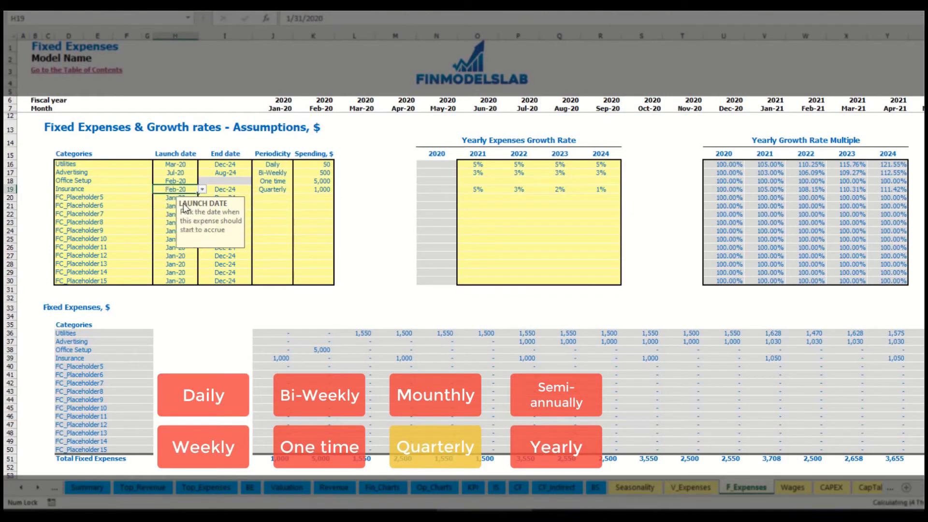
click(326, 357)
click(444, 357)
click(566, 356)
click(317, 359)
click(444, 357)
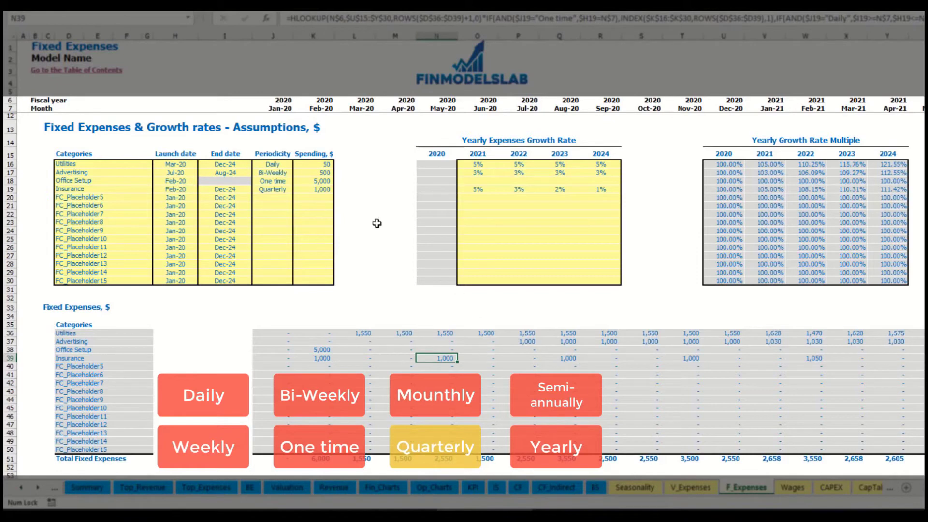
Set the Insurance periodicity to Semi-Annually and check its calculated amounts from February 2020 to February 2021.
click(289, 189)
click(297, 189)
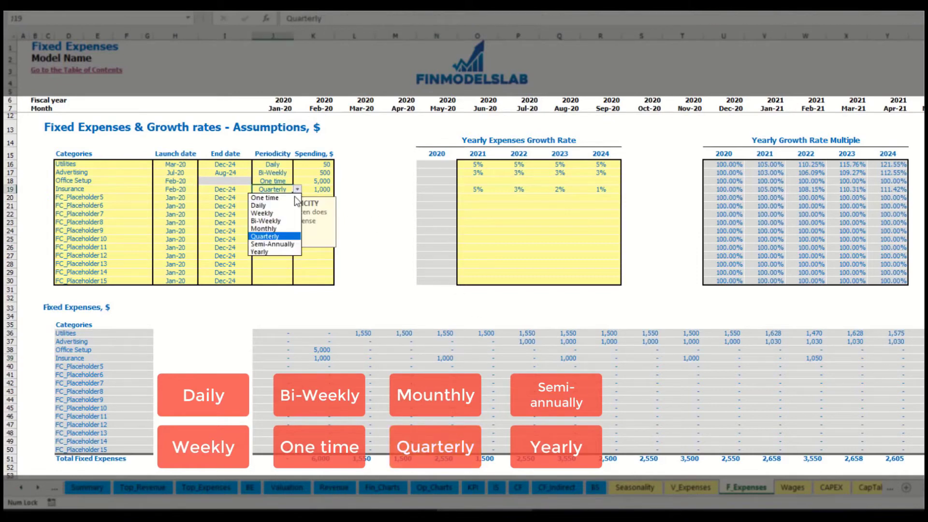
click(272, 244)
drag(317, 358, 772, 358)
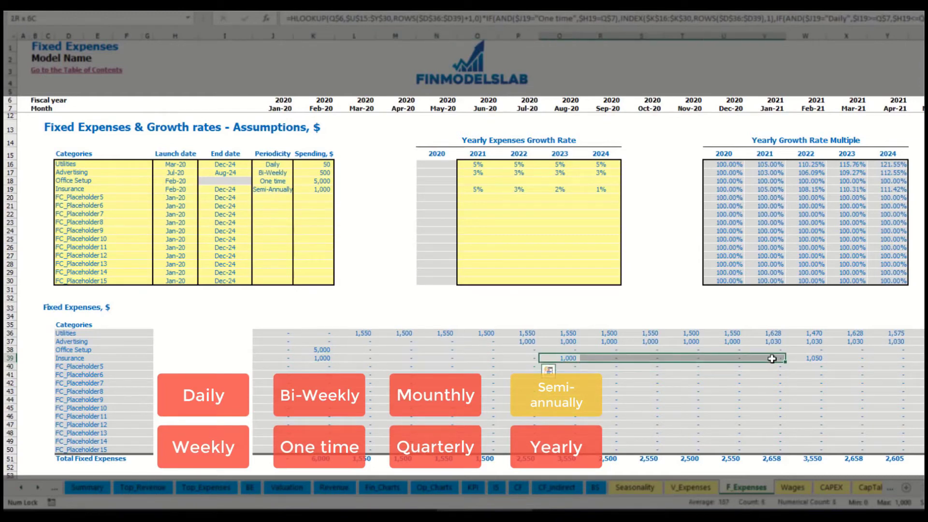
click(805, 366)
Set the Insurance periodicity to Yearly and compare its calculated amounts with the category's launch and end dates.
click(283, 191)
click(297, 189)
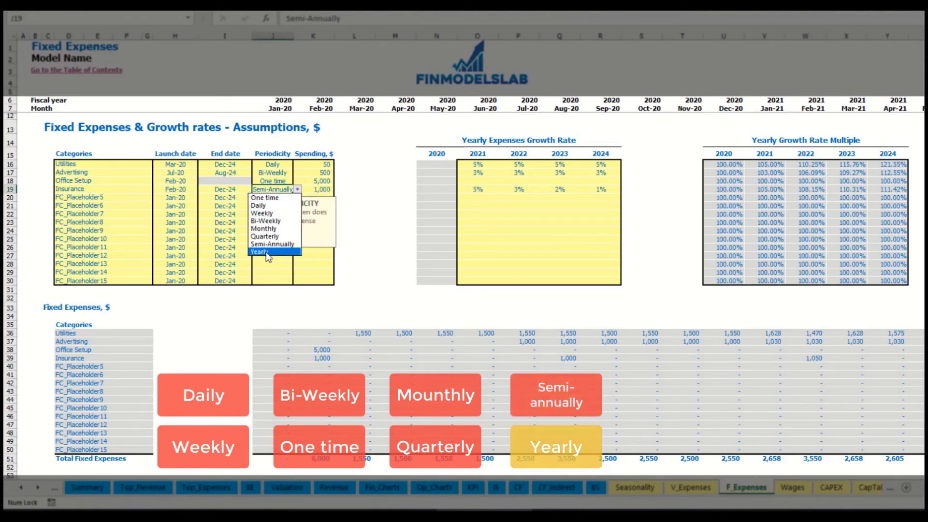
click(265, 251)
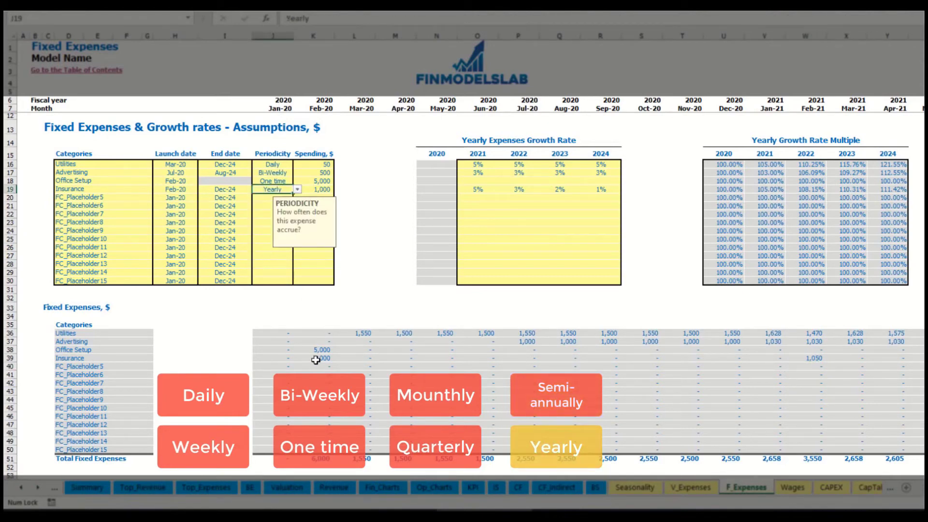
drag(315, 358, 920, 358)
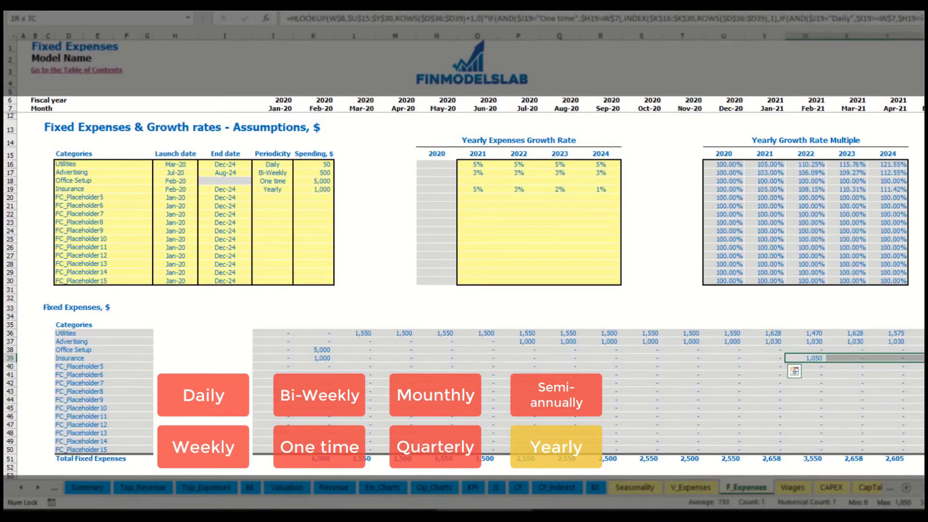
click(181, 191)
click(225, 188)
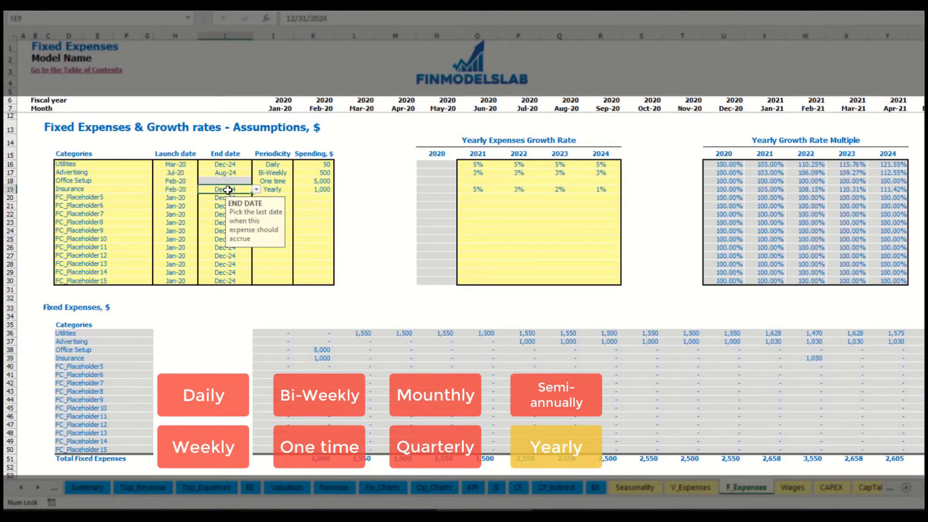
click(648, 281)
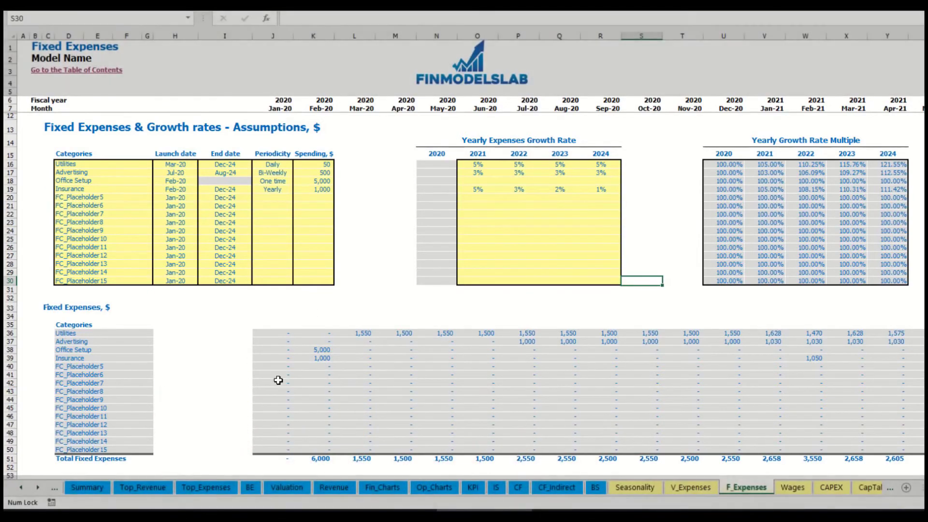
Review the calculated fixed expenses and their category breakdown under Total Fixed Expenses on the income statement sheet.
drag(271, 335, 846, 447)
click(496, 487)
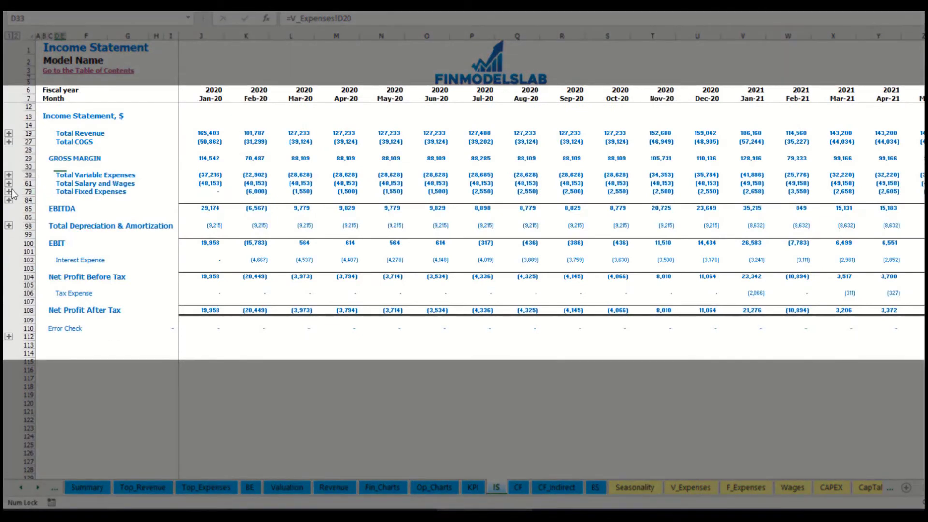
click(57, 192)
click(8, 191)
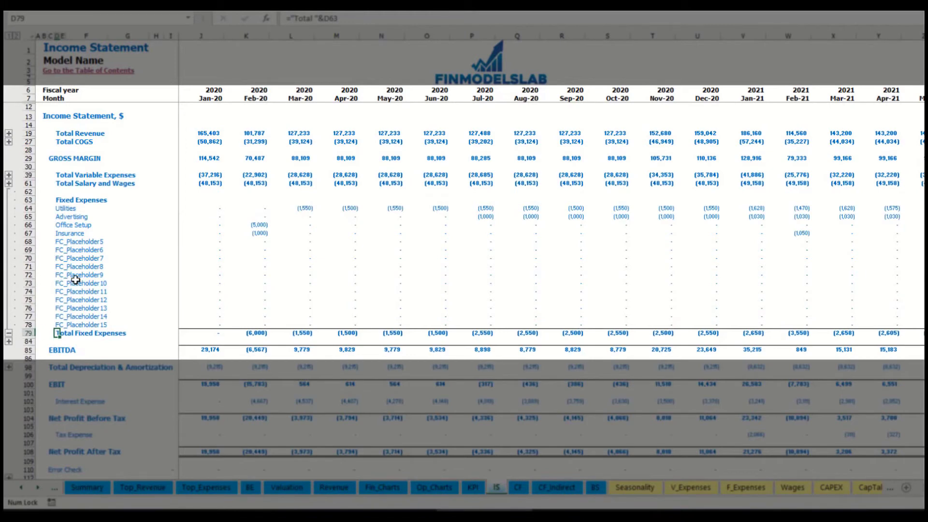
drag(30, 208, 65, 324)
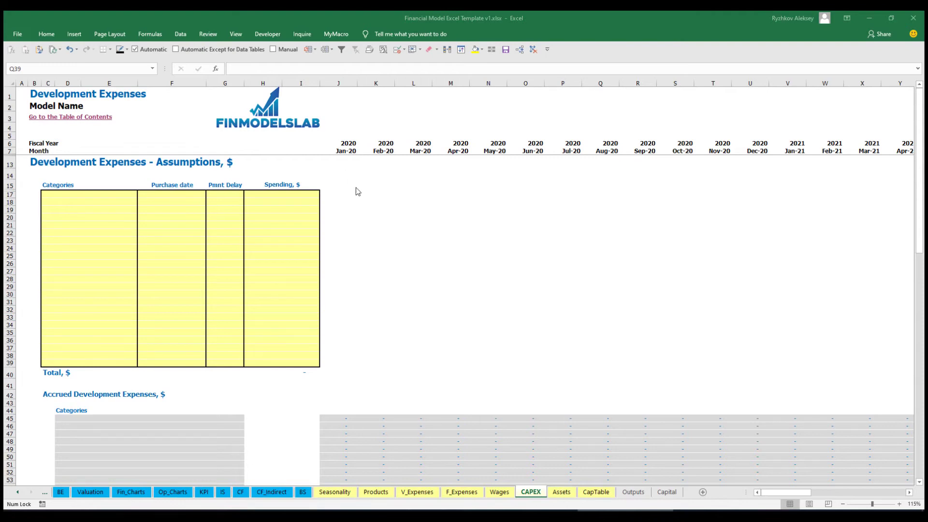
Add the first development expense category "Office dev" on the CAPEX sheet with a Feb-20 purchase date.
click(111, 194)
text(Office dev)
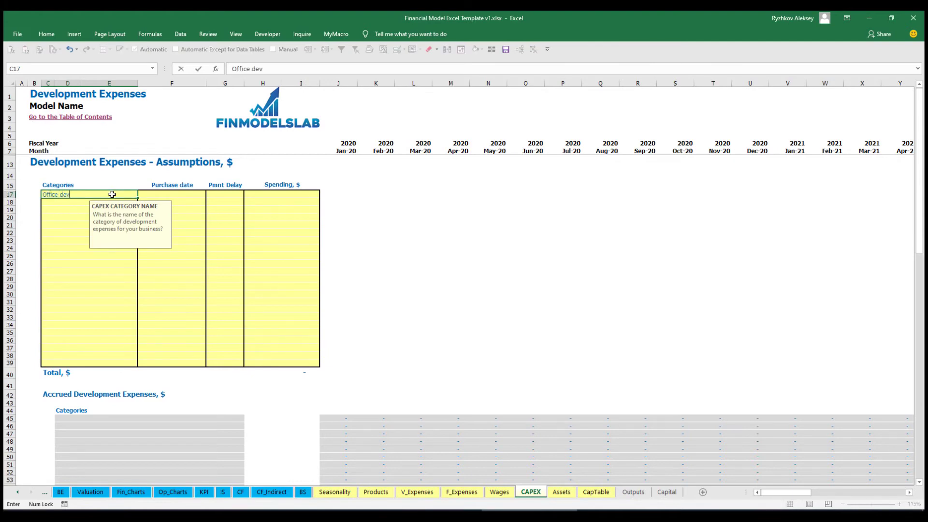
key(Return)
click(193, 194)
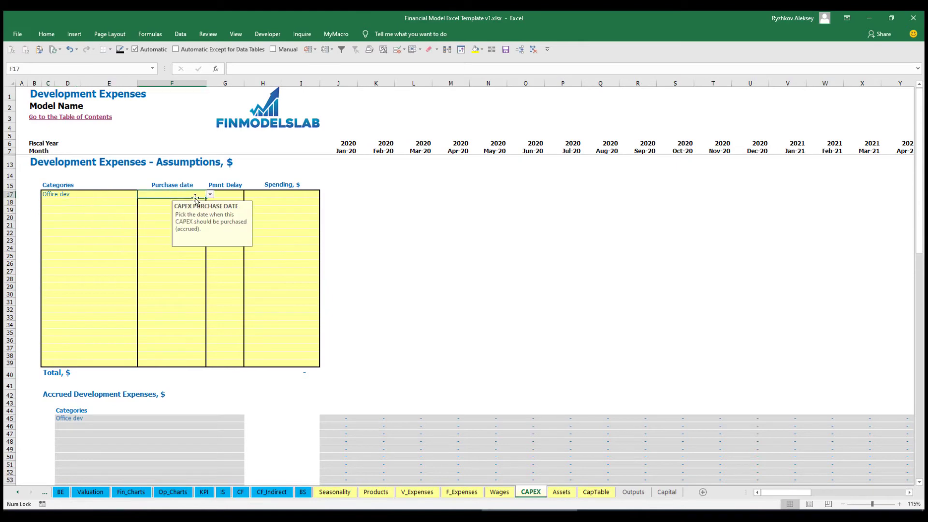
click(209, 194)
key(Down)
key(Return)
Set the Office dev spending to 10,000.
click(270, 192)
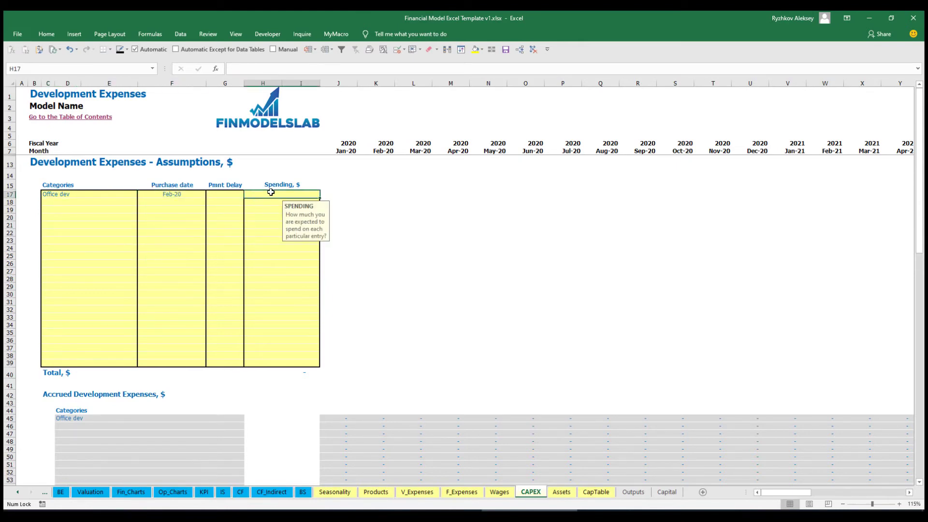
text(10000)
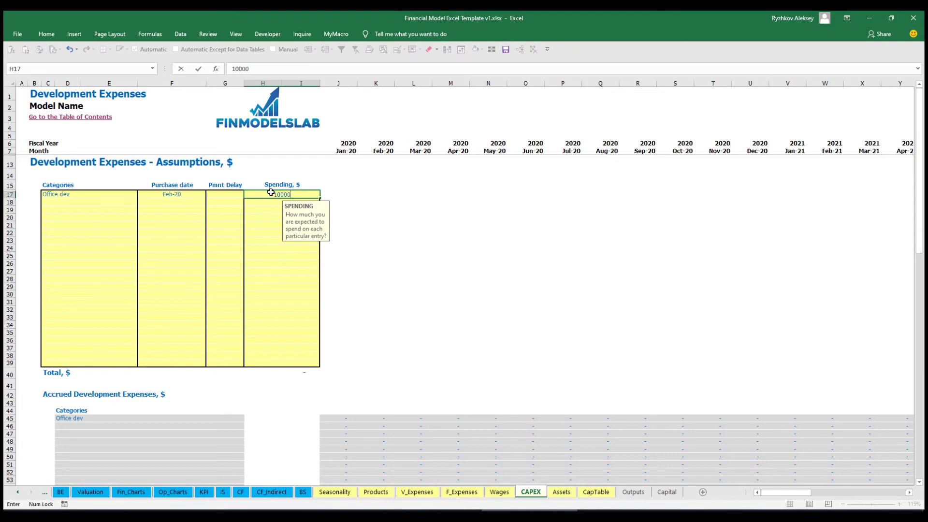
key(Return)
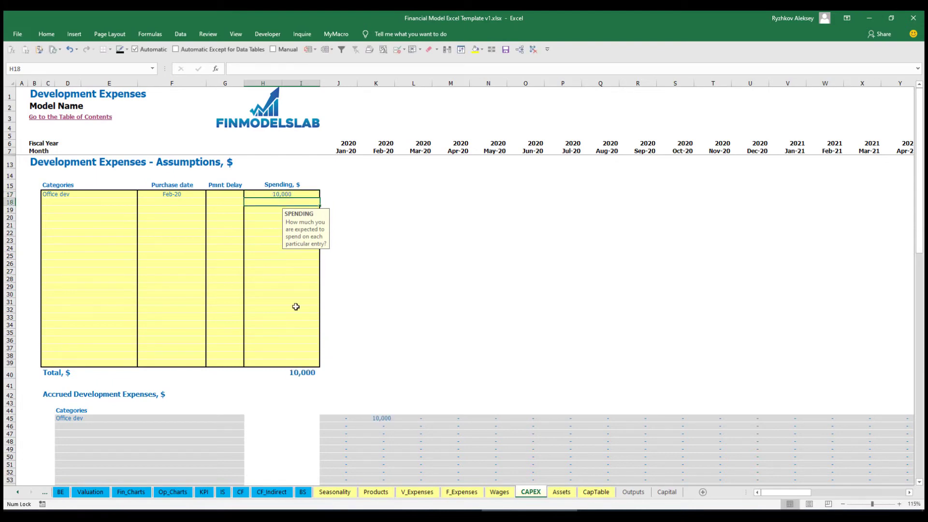
Set the Office dev payment delay to 2M and check its accrued expense in February 2020.
click(229, 194)
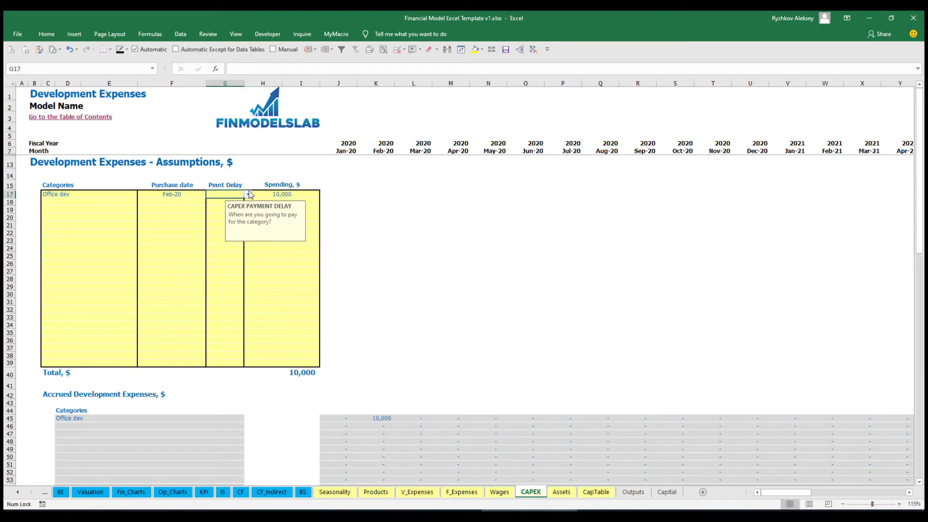
click(248, 194)
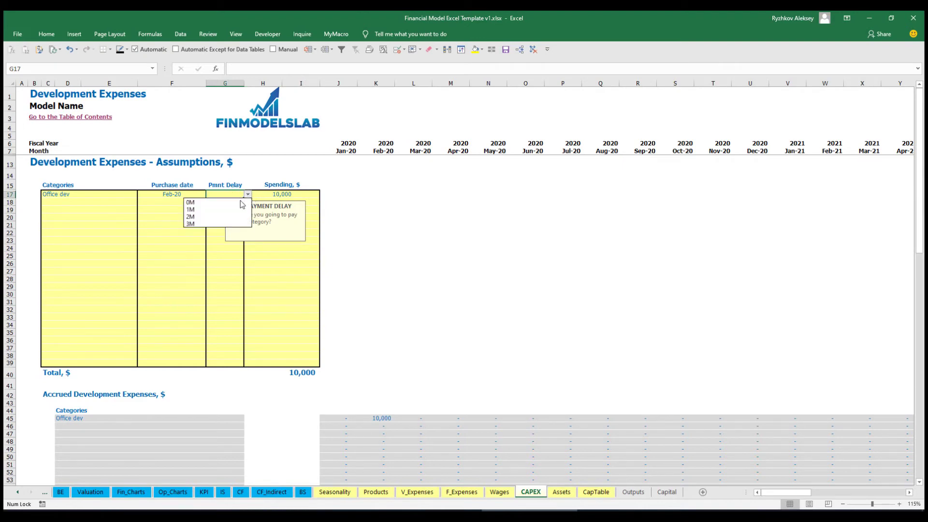
key(Escape)
click(402, 220)
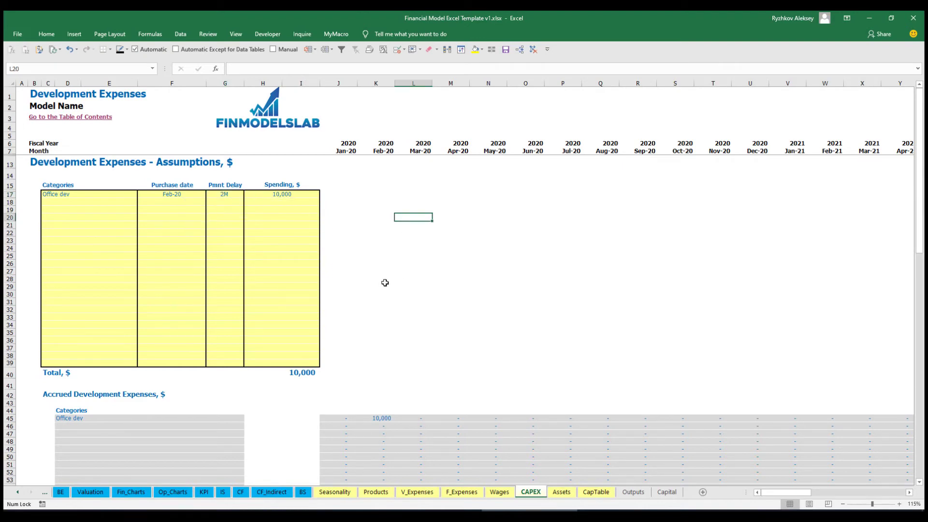
click(383, 420)
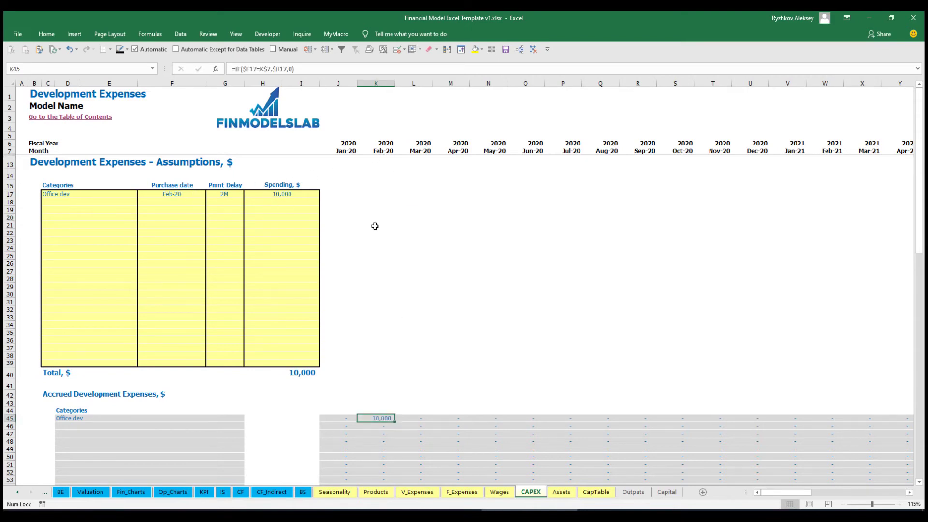
Check when the Office dev expense is paid and review the CAPEX balance and payables summary.
scroll(375, 226, down, 10)
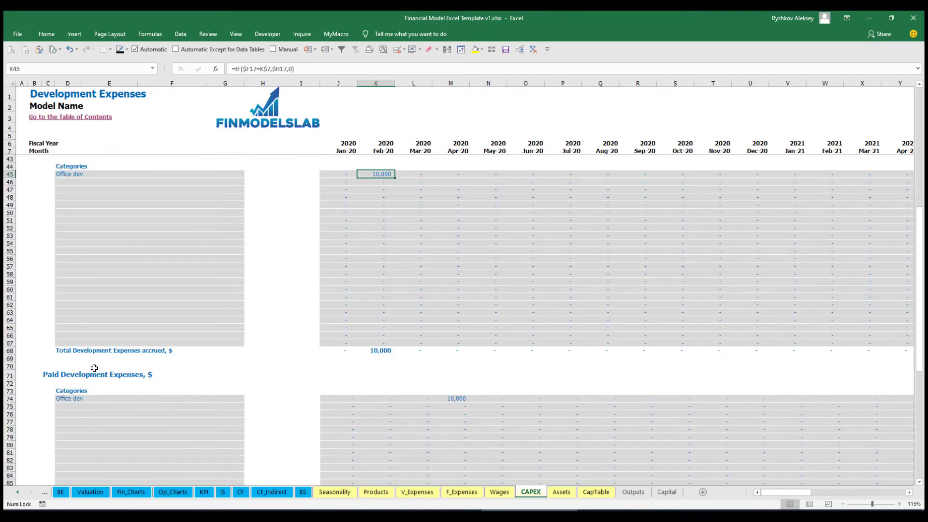
click(451, 400)
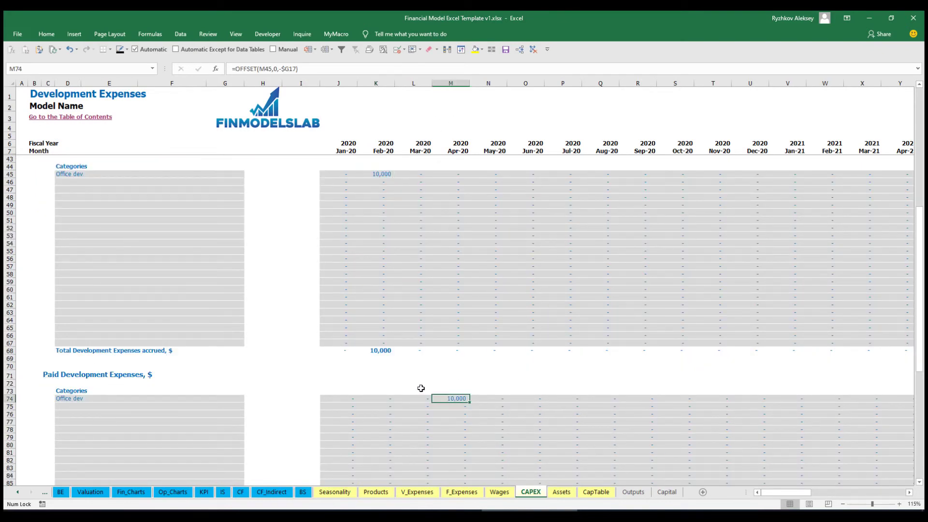
scroll(431, 400, down, 13)
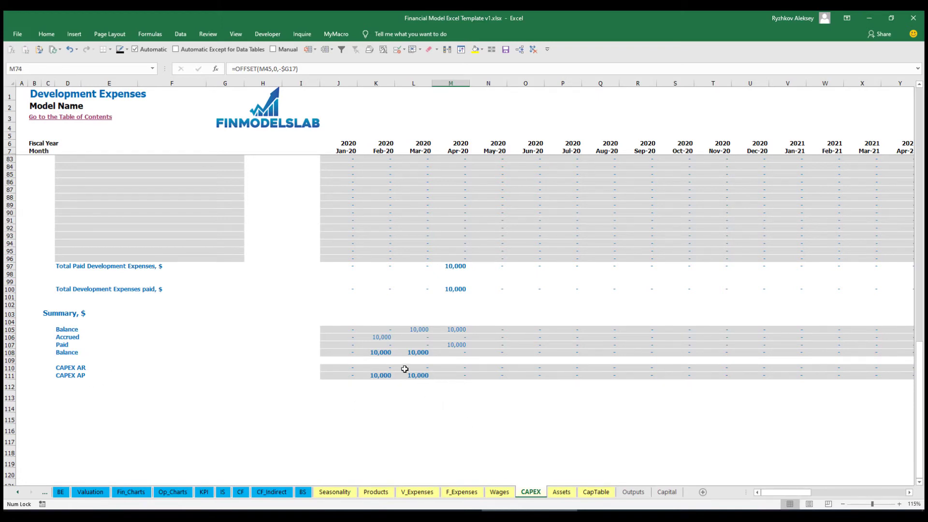
Add a second development expense category "Other dev exp" with a Mar-20 purchase date.
scroll(419, 317, up, 17)
scroll(418, 316, up, 7)
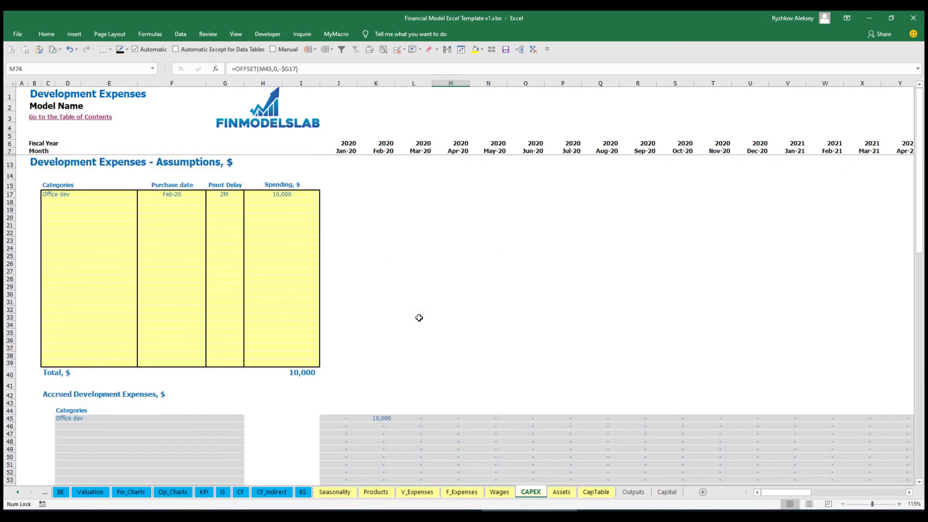
click(76, 201)
text(Other dev exp)
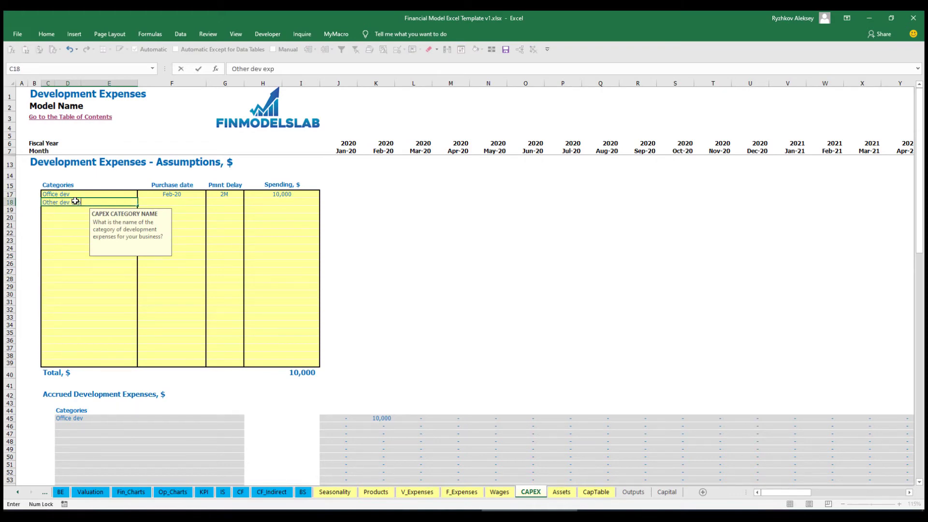
key(Tab)
click(210, 202)
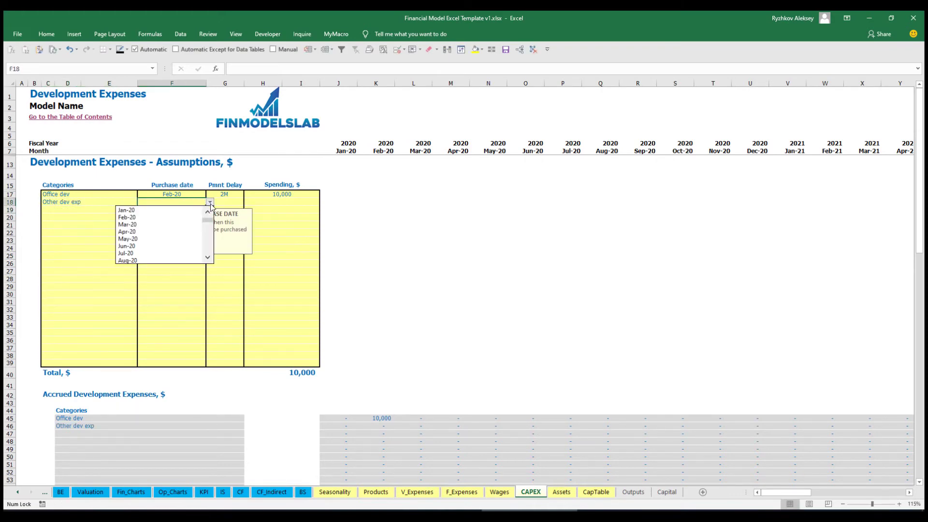
click(196, 224)
Set the Other dev exp spending to 5,000 and its payment delay to 0M.
click(270, 204)
text(5000)
key(Return)
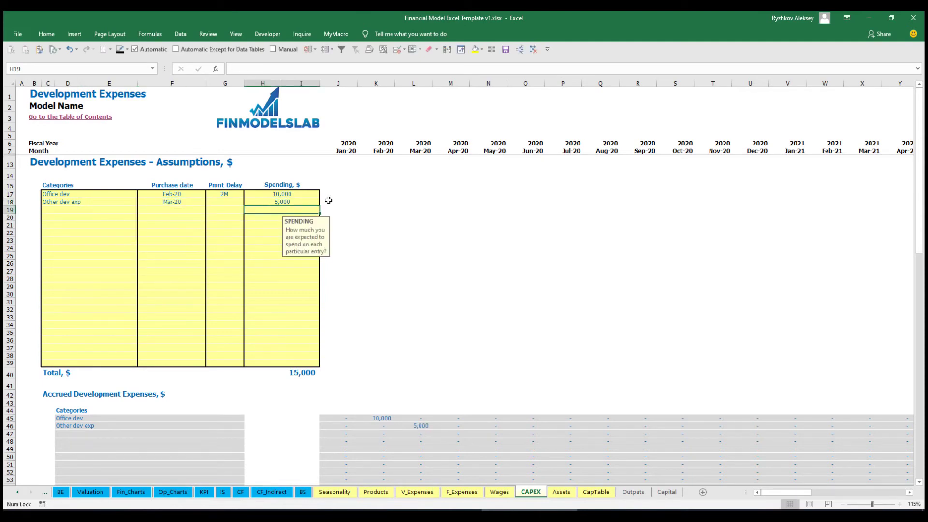
click(233, 205)
click(248, 202)
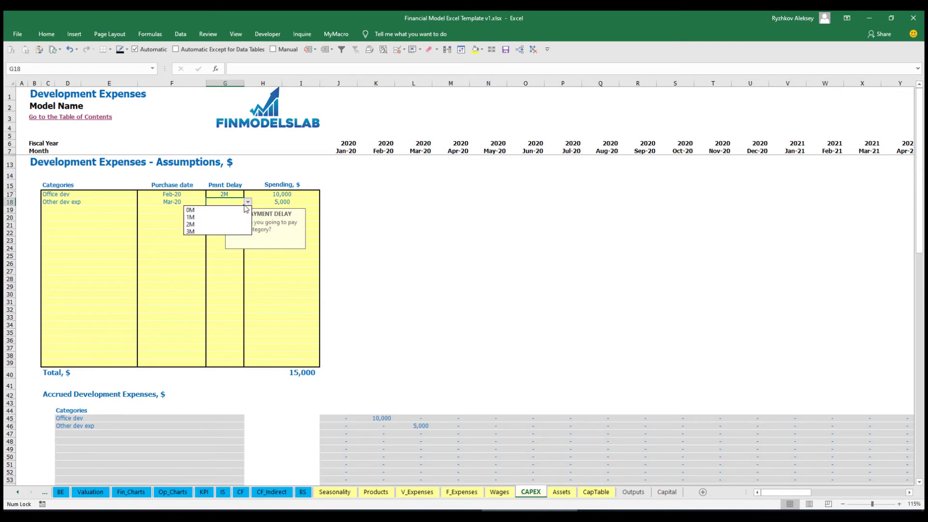
click(231, 210)
Check the accrued and paid monthly amounts for Other dev exp on the CAPEX sheet.
scroll(394, 356, down, 3)
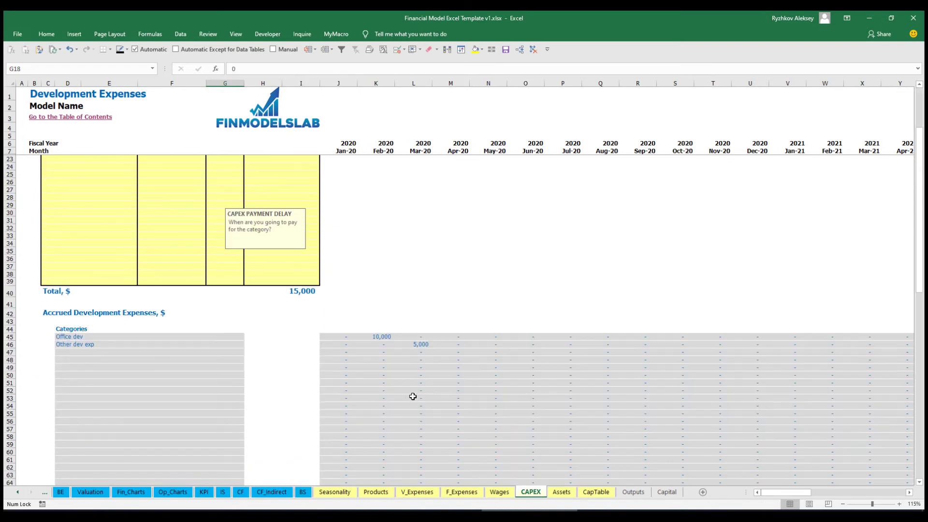
click(419, 345)
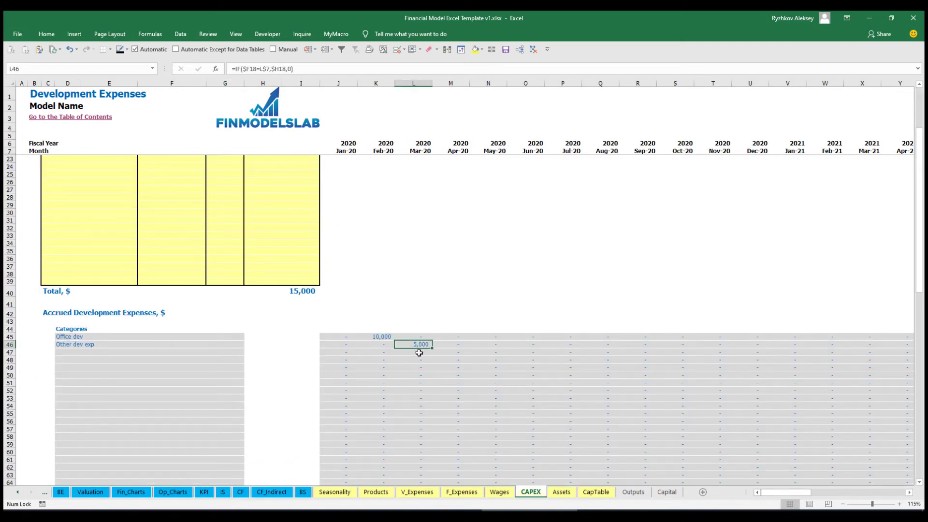
scroll(412, 344, down, 10)
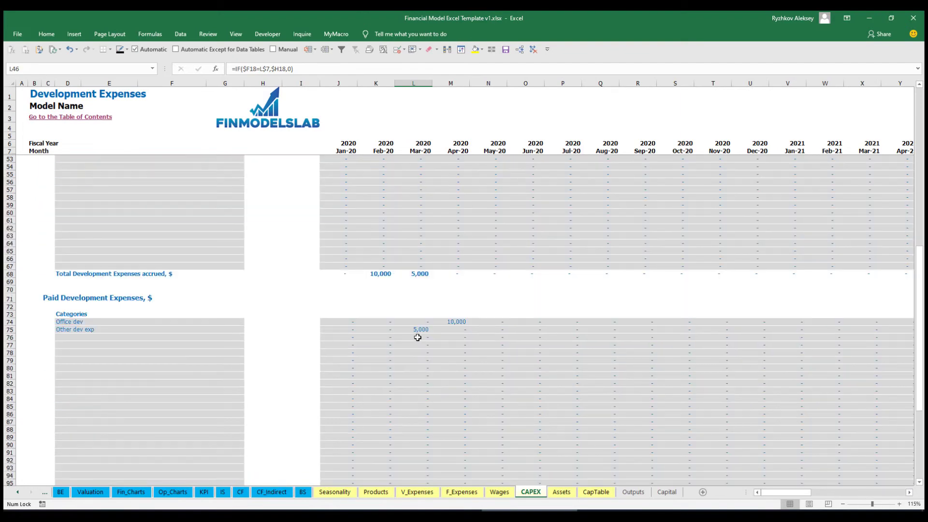
scroll(417, 330, up, 13)
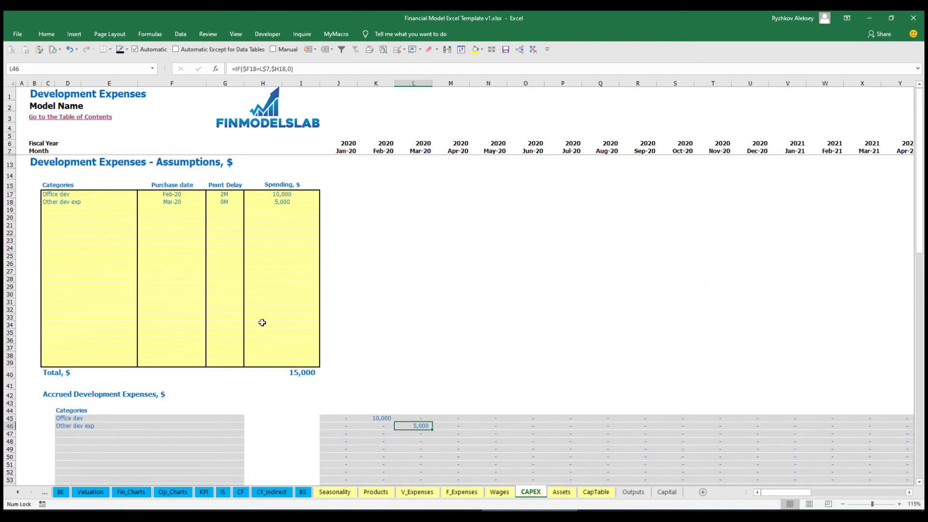
Review the Development Expenses book depreciation, capital expenditure and closing net book value on the Assets sheet.
click(559, 494)
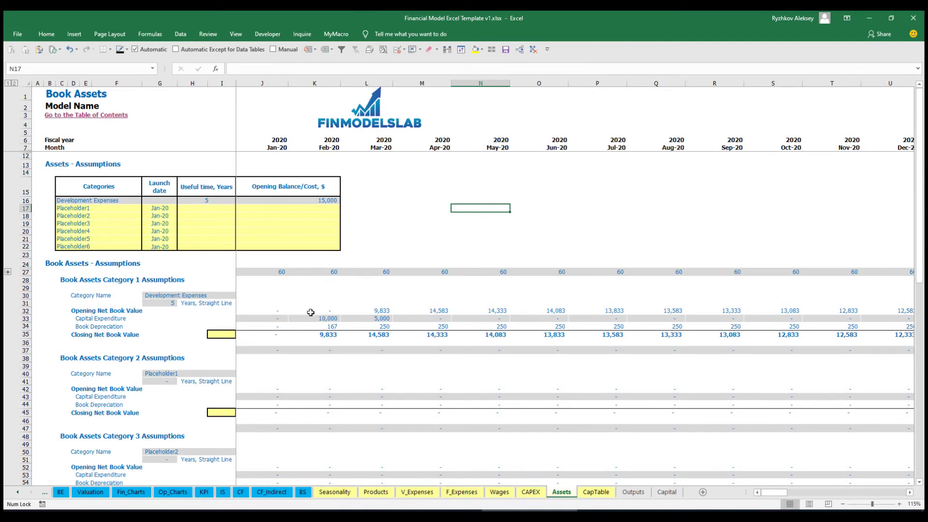
click(23, 326)
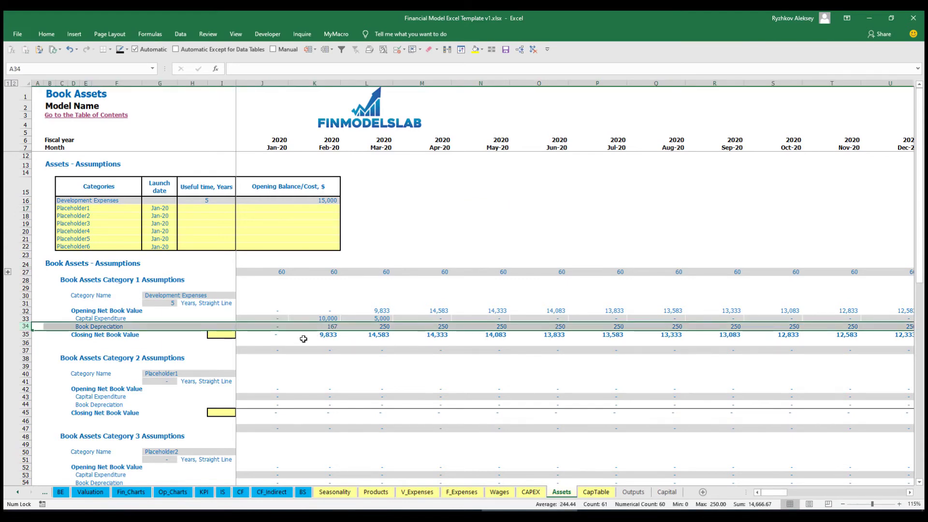
drag(261, 319, 463, 313)
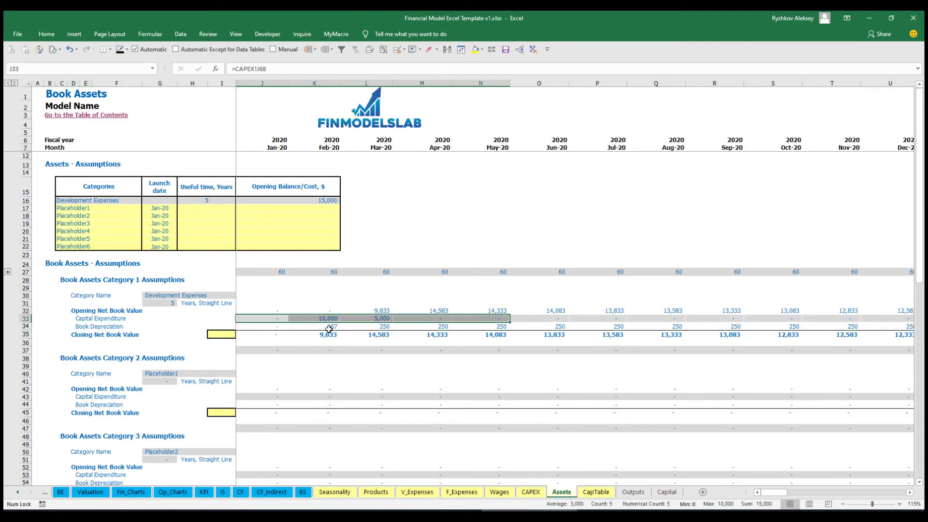
drag(279, 338, 516, 338)
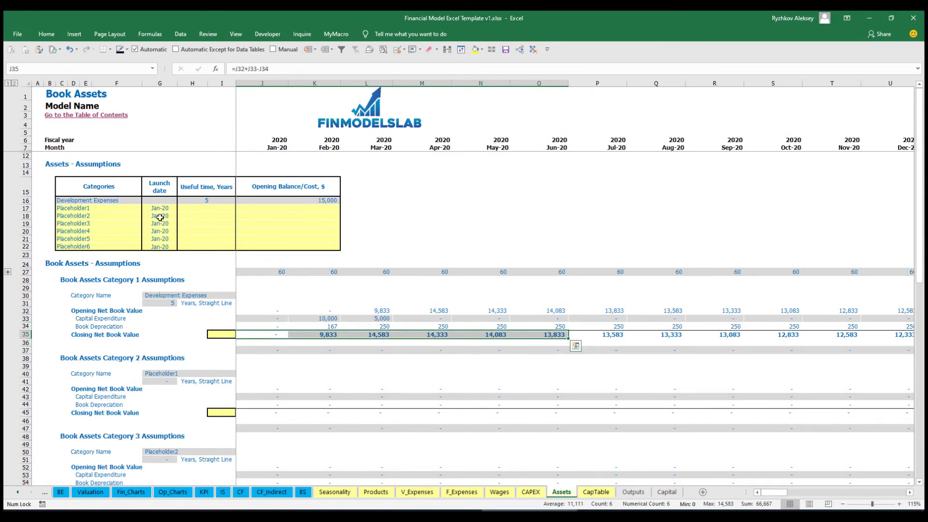
Rename the Placeholder1 asset category as "Other assets" and set its useful time to 10 years.
click(111, 205)
text(Oth)
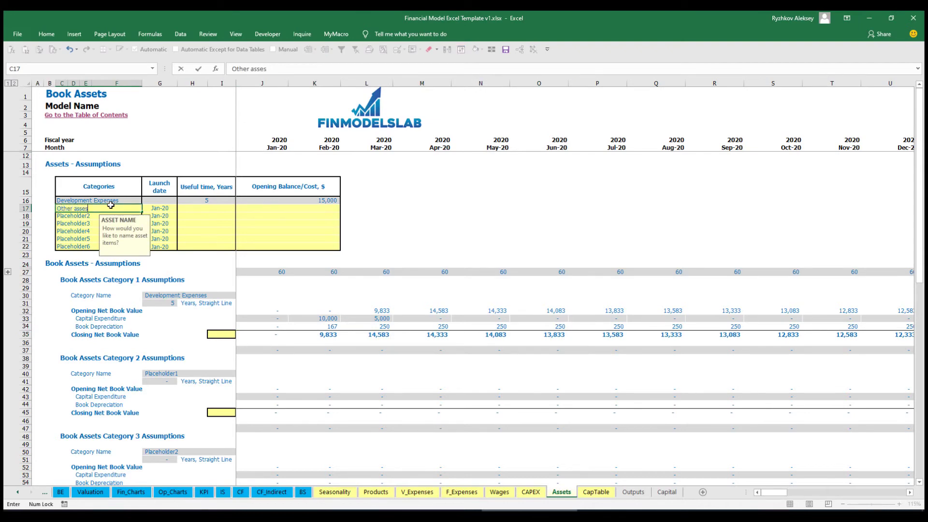
text(er assets)
key(Return)
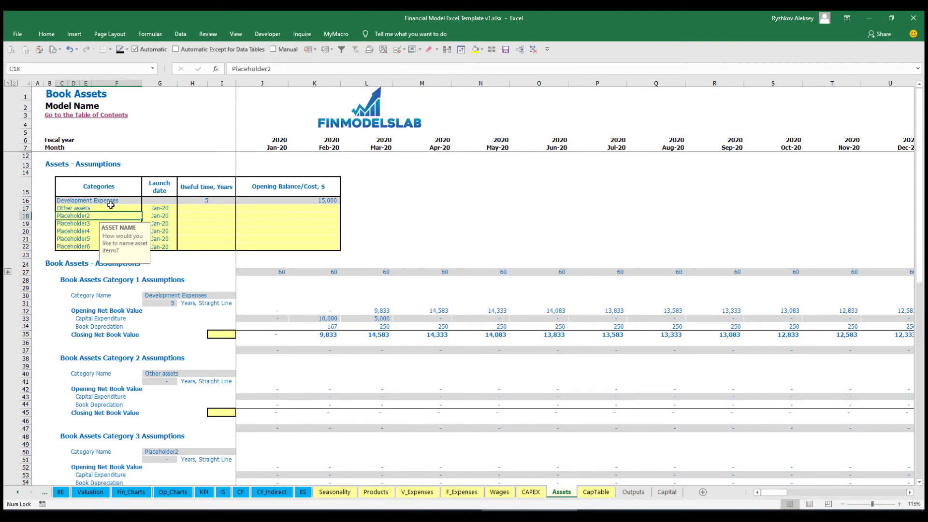
click(227, 207)
text(10)
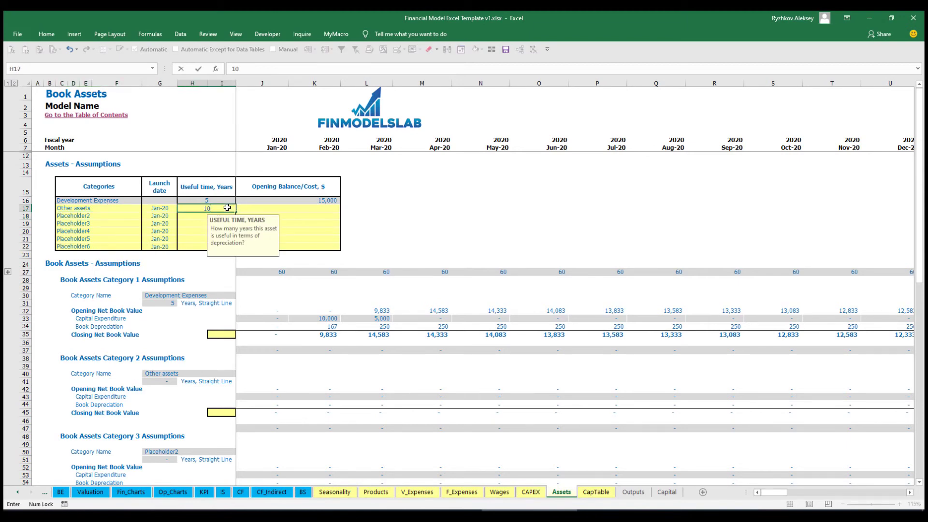
key(Return)
Set the Other assets opening balance/cost to 25,000 and its launch date to Apr-20.
click(290, 210)
text(25,0)
text(00)
key(Return)
click(162, 209)
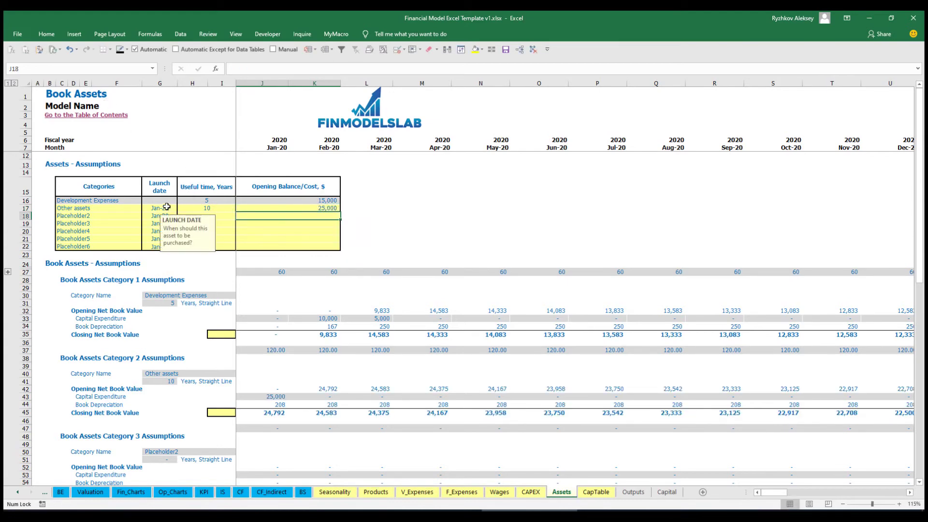
click(181, 208)
click(162, 239)
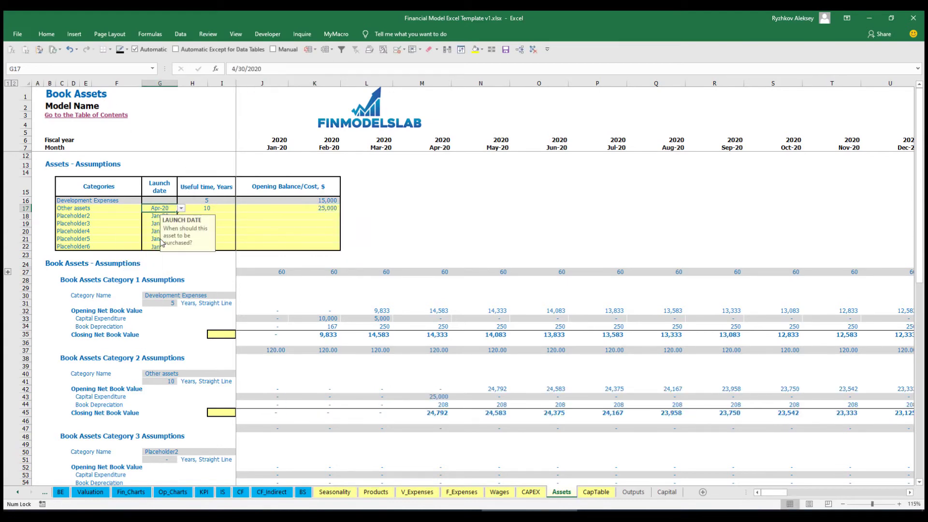
Examine the capital expenditure, book depreciation and closing net book value of Other assets from April 2020.
click(440, 397)
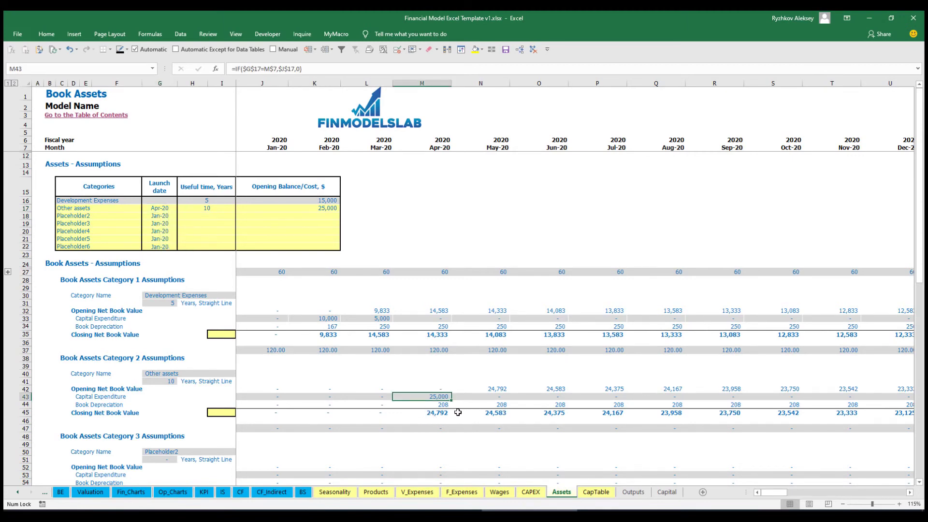
drag(443, 404, 599, 402)
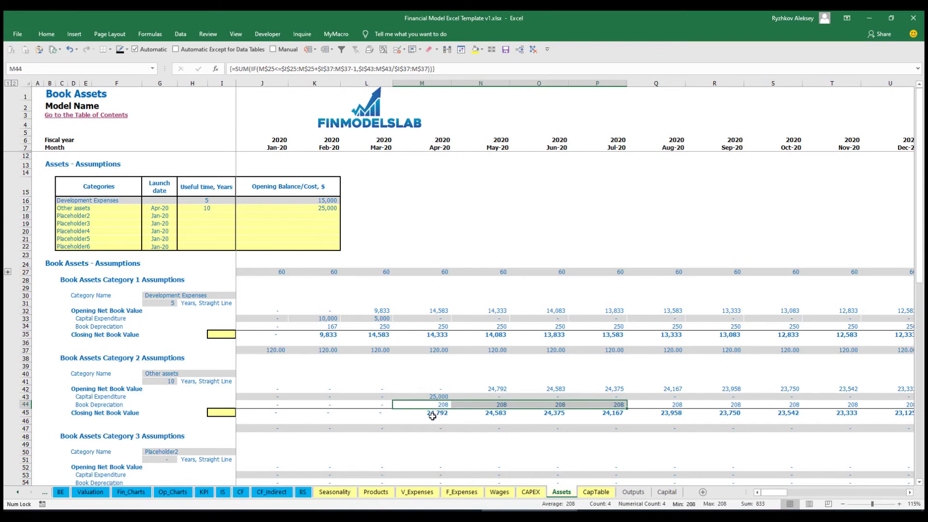
drag(434, 414, 636, 412)
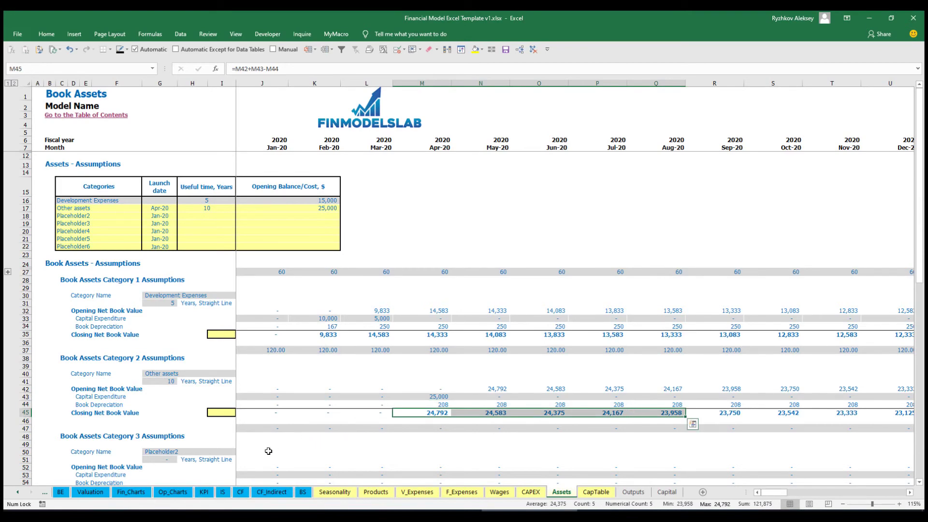
Review the asset effects on the income statement, cash flow statement and balance sheet, including the Fixed Assets, CAPEX Prepayment and CAPEX Payable rows.
click(222, 491)
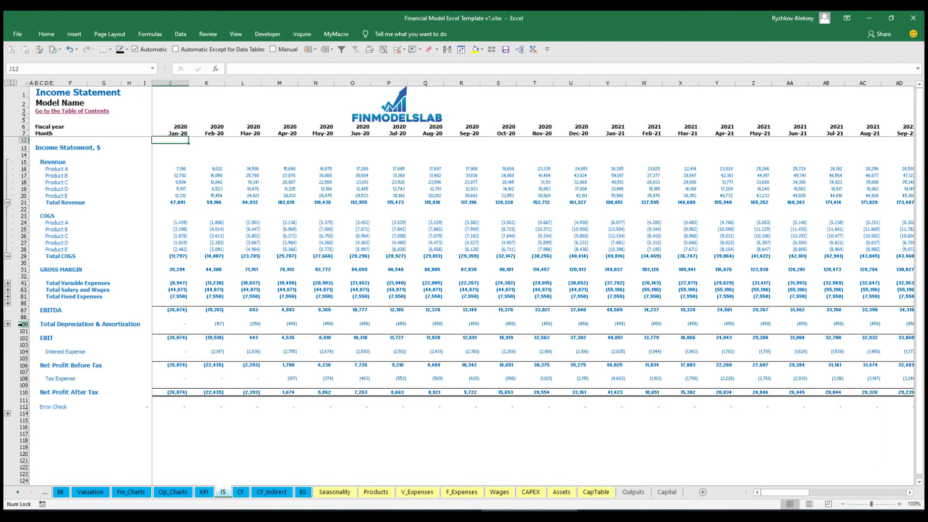
click(240, 492)
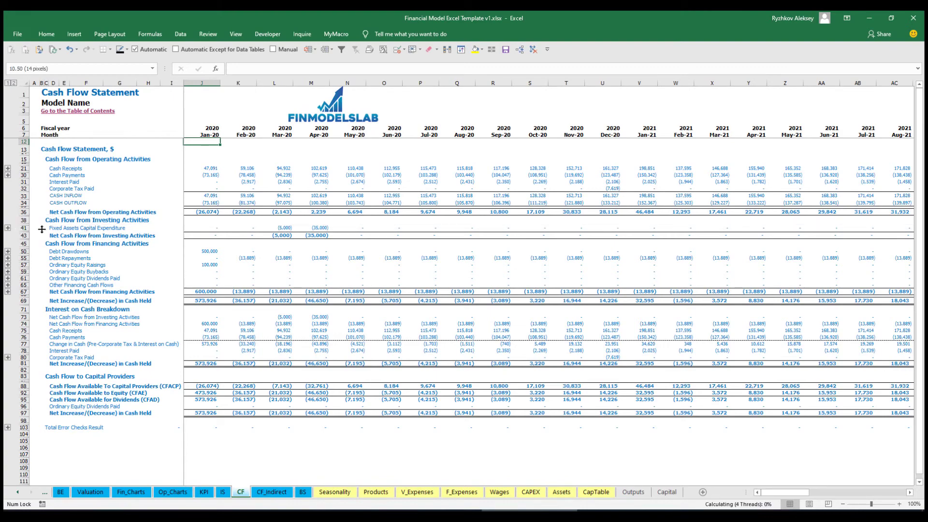
click(302, 491)
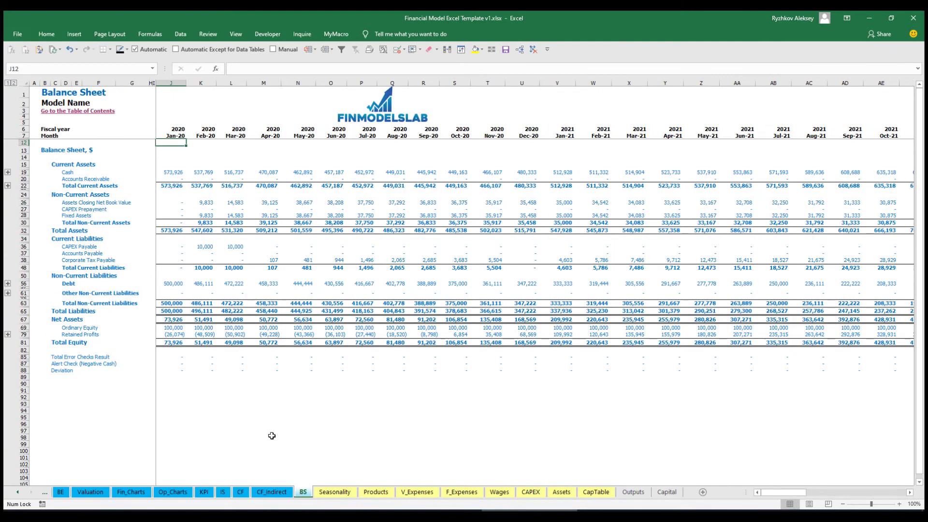
click(23, 215)
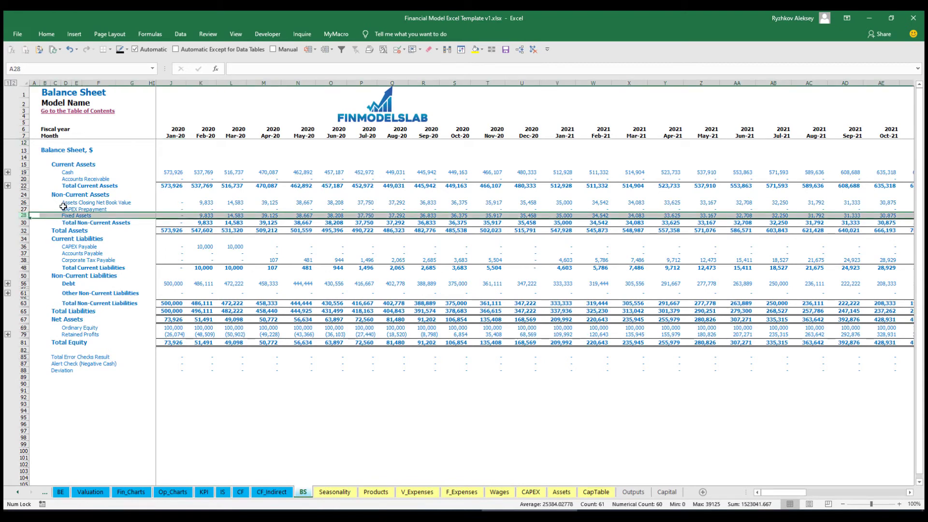
click(21, 209)
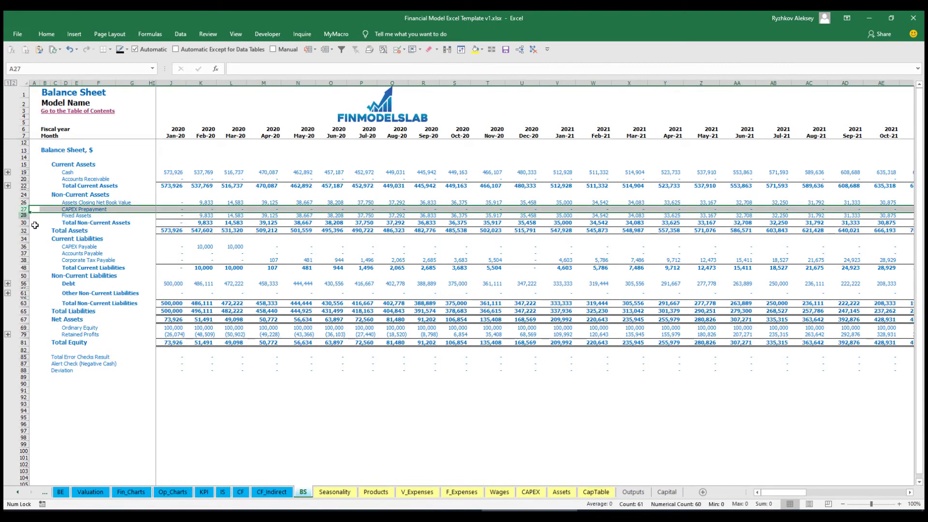
click(25, 246)
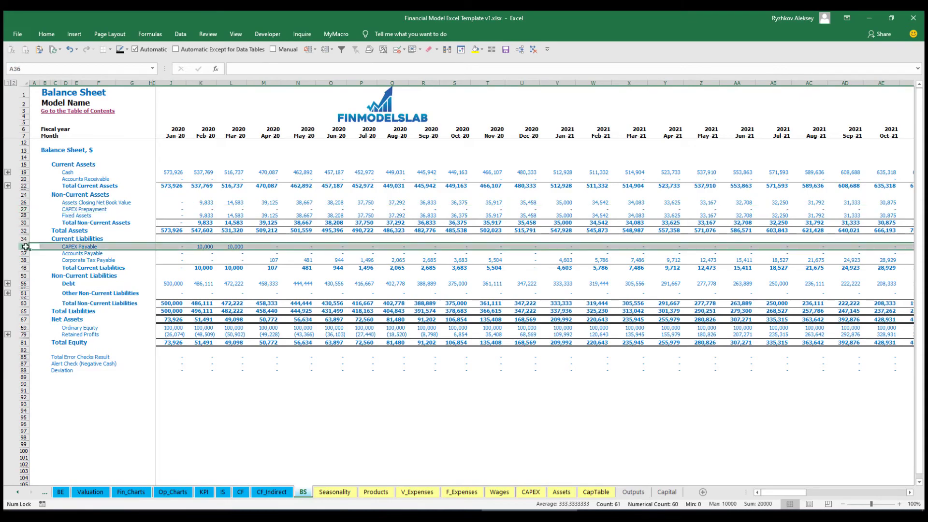
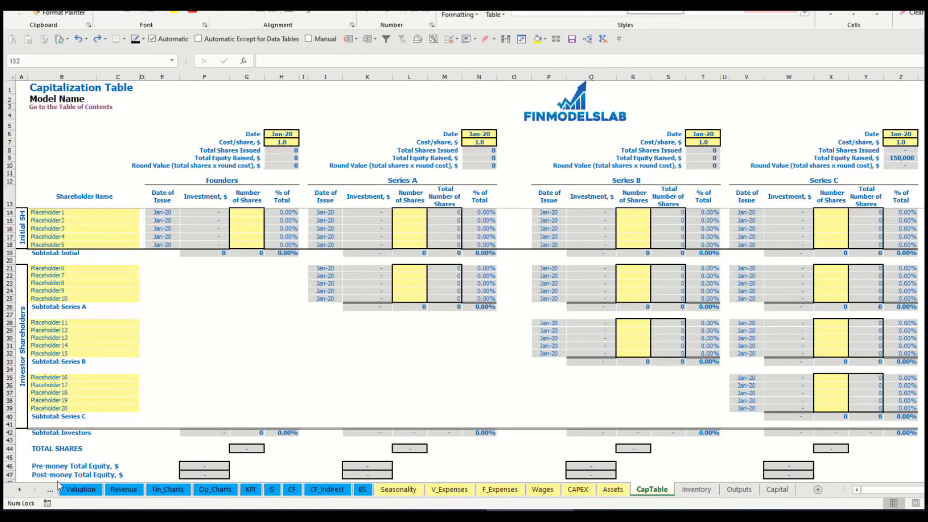
Name the first two initial shareholders in the capitalization table "Founder 1" and "Founder 2".
click(50, 211)
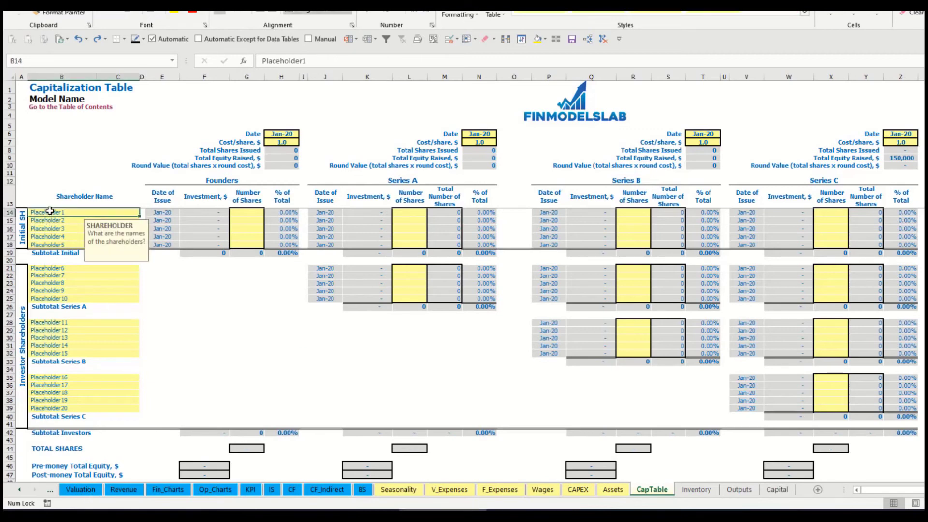
text(Founder 1)
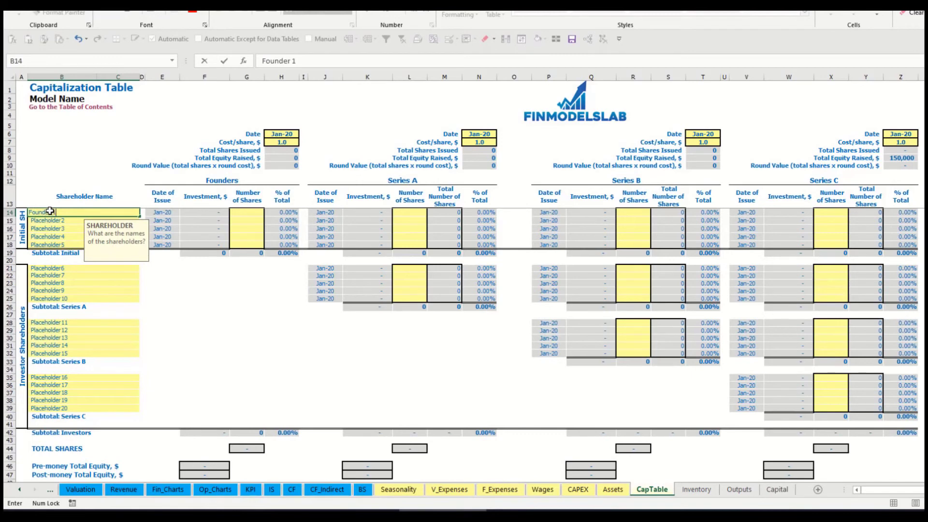
key(ctrl+Return)
key(ctrl+c)
key(Down)
key(ctrl+v)
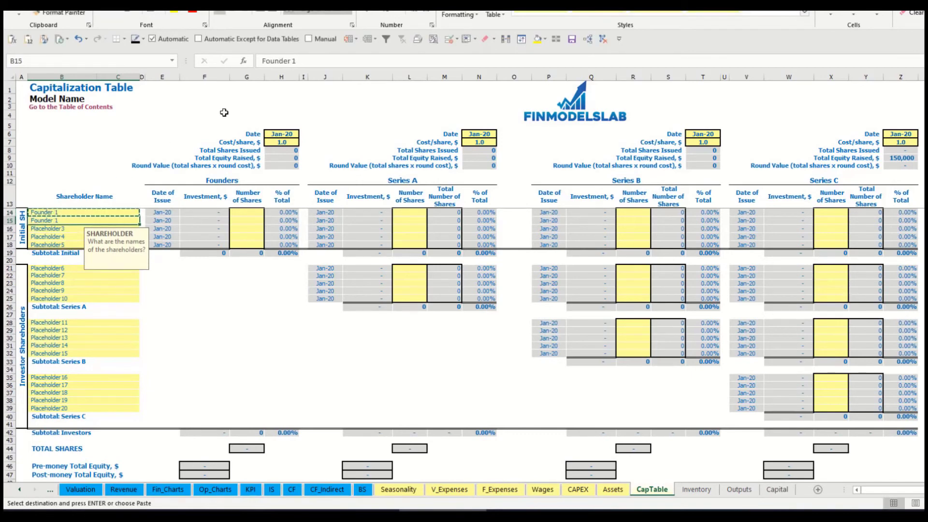
click(308, 62)
key(BackSpace)
text(2)
key(Return)
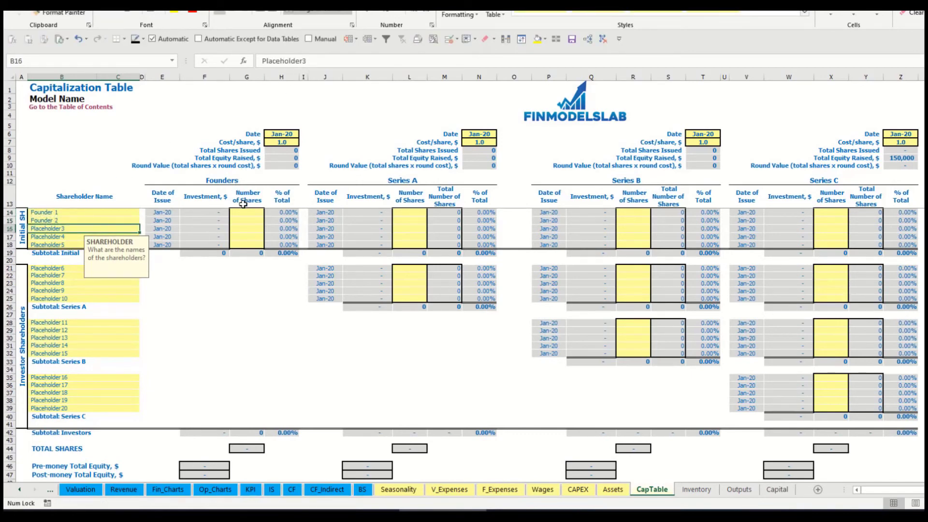
Enter 10,000 founders' round shares for Founder 1 and 20,000 for Founder 2.
click(100, 212)
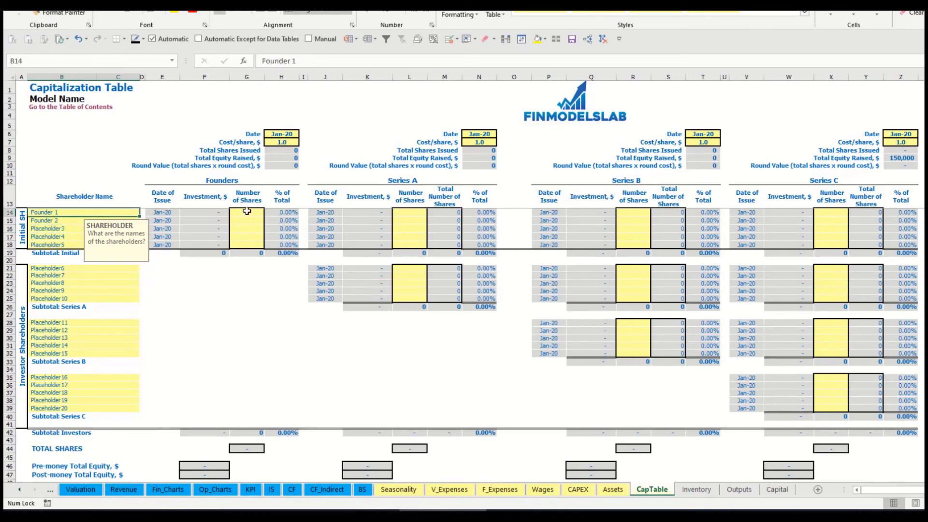
click(247, 211)
text(1000)
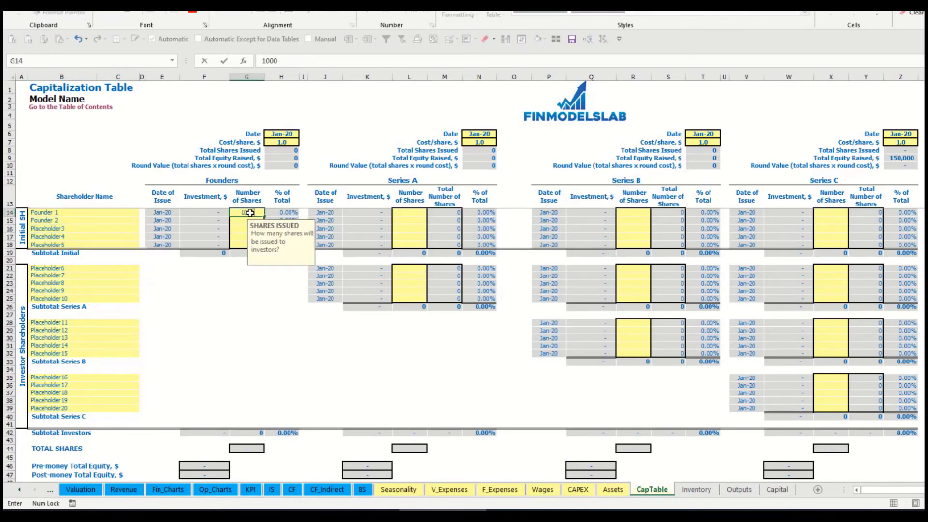
text(,000)
key(Return)
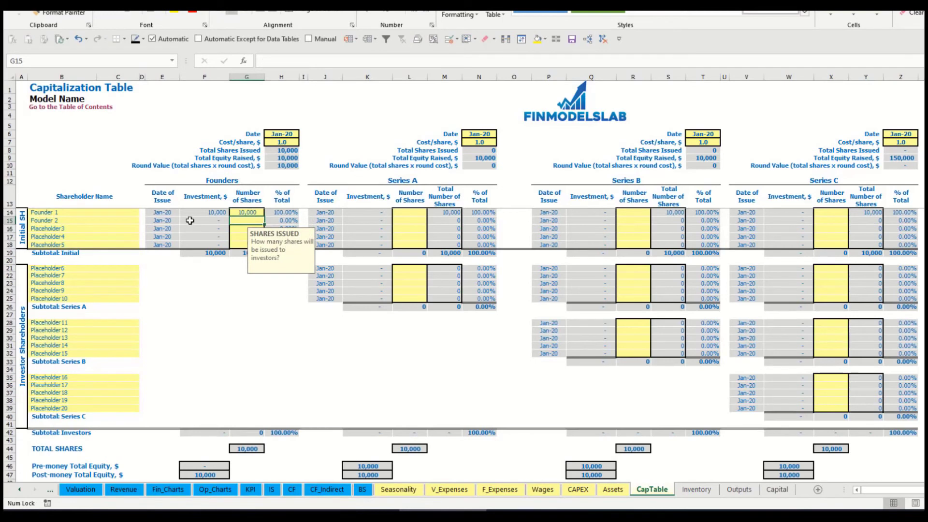
text(20,000)
key(Return)
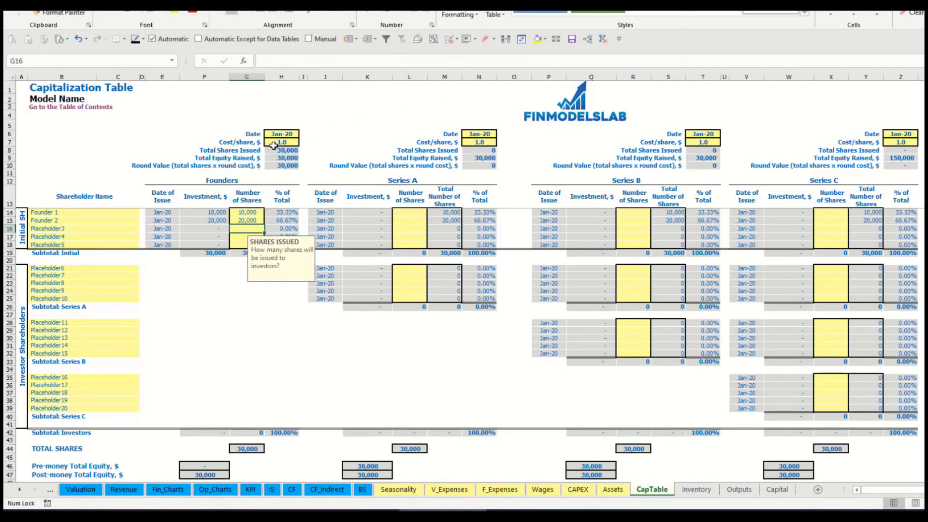
Set the Founders round's cost per share to 2 and its date to Feb-20.
click(272, 143)
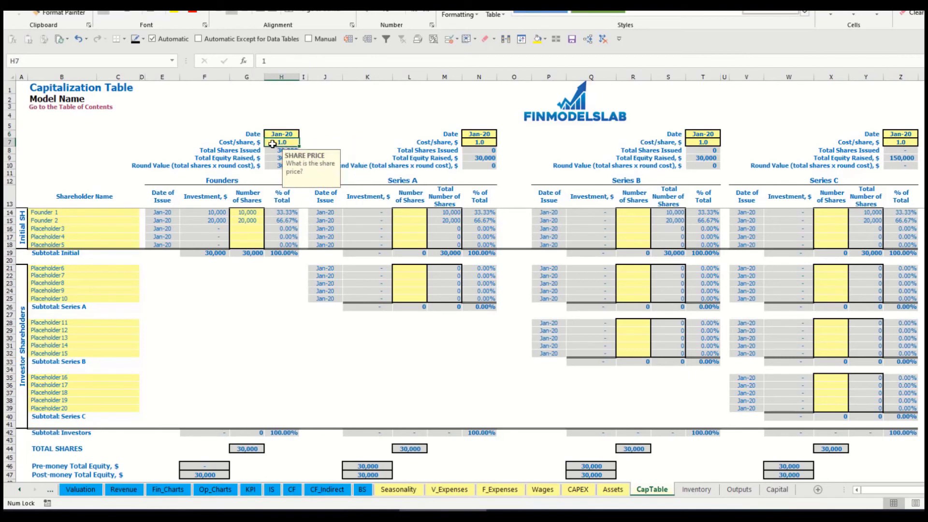
text(2)
key(Return)
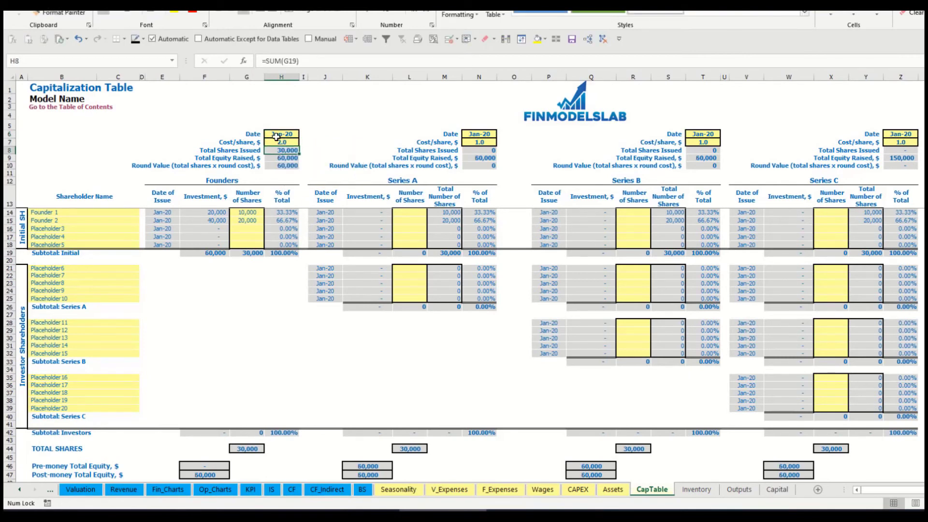
click(296, 132)
click(303, 134)
click(282, 148)
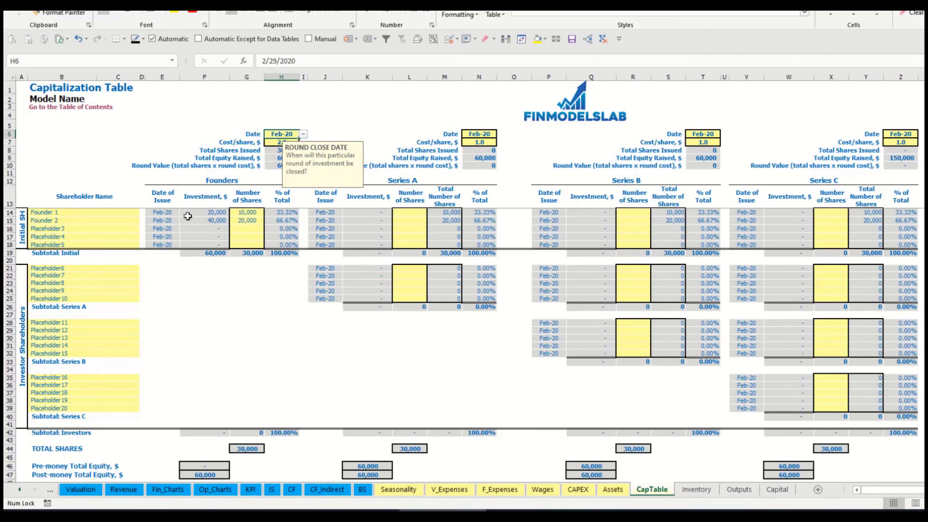
Examine the founders' investment amounts, initial subtotal, post-money total equity row and Founder 1's percentage of total shares.
click(210, 213)
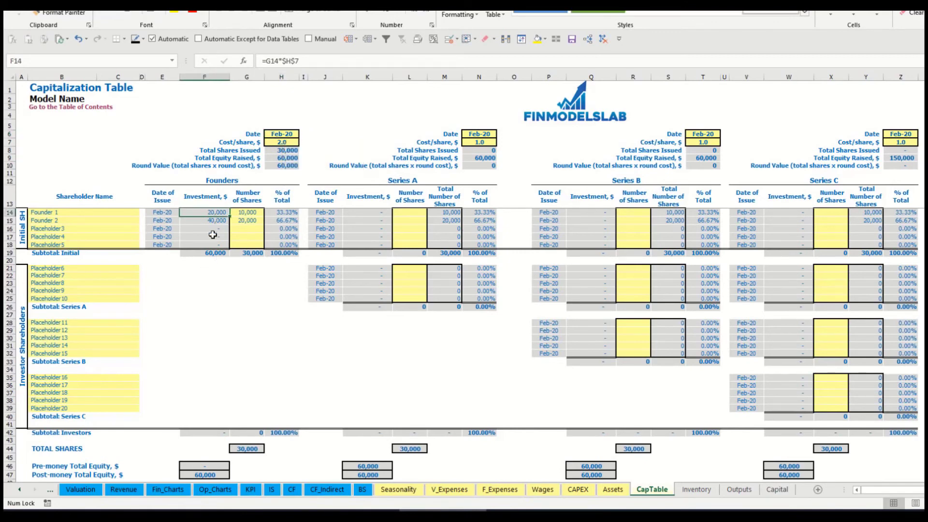
click(209, 221)
click(209, 252)
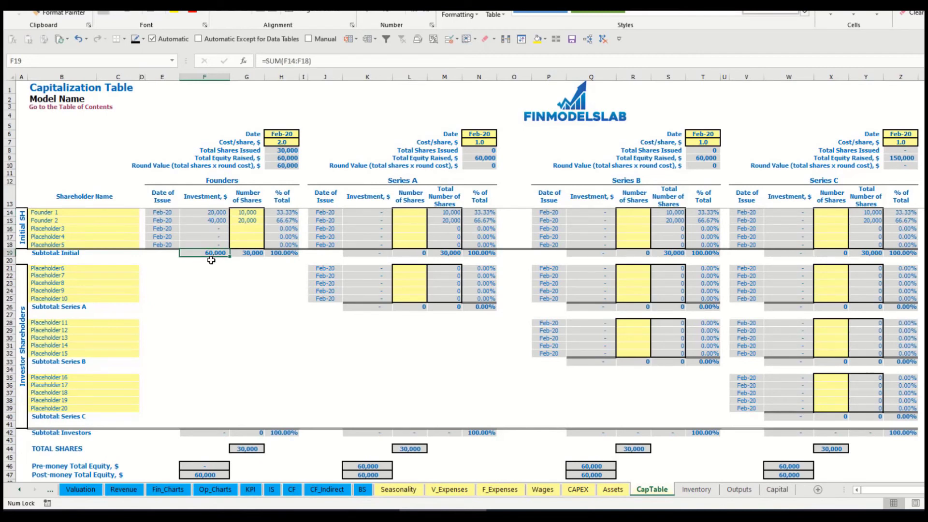
click(9, 475)
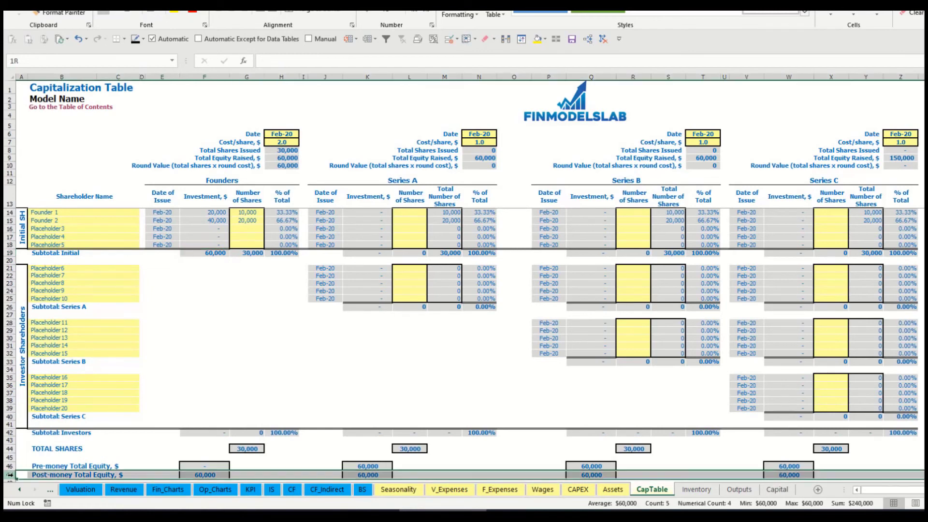
click(286, 212)
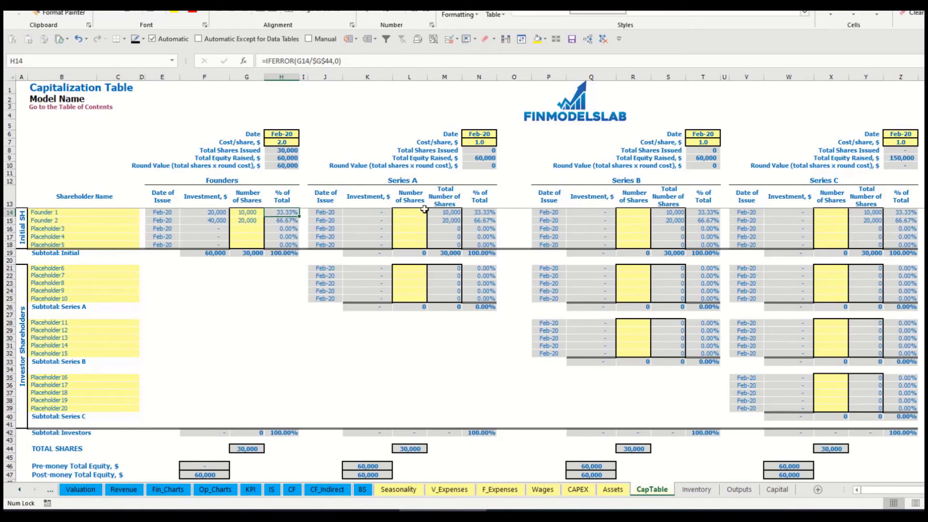
Name the first Series A shareholder "Investor 1" in the capitalization table.
click(112, 269)
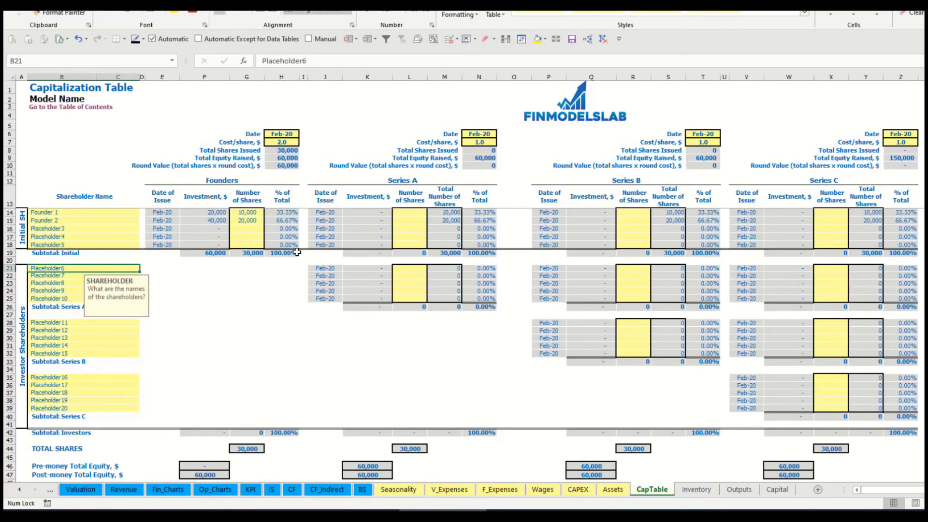
click(421, 183)
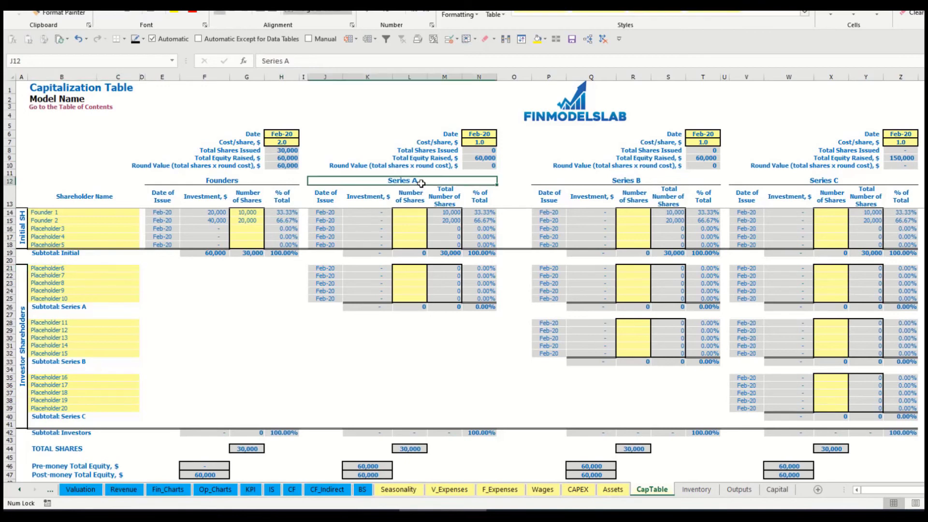
click(68, 269)
text(Investor 1)
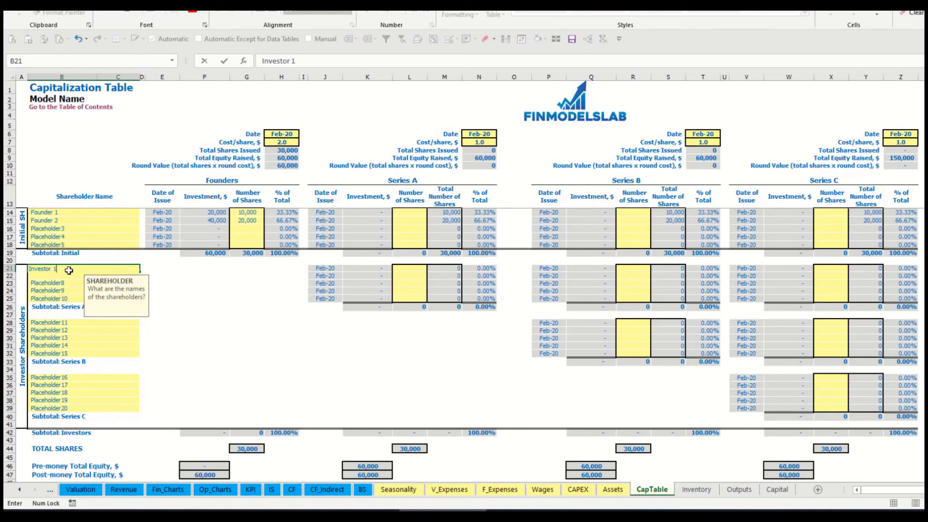
key(Return)
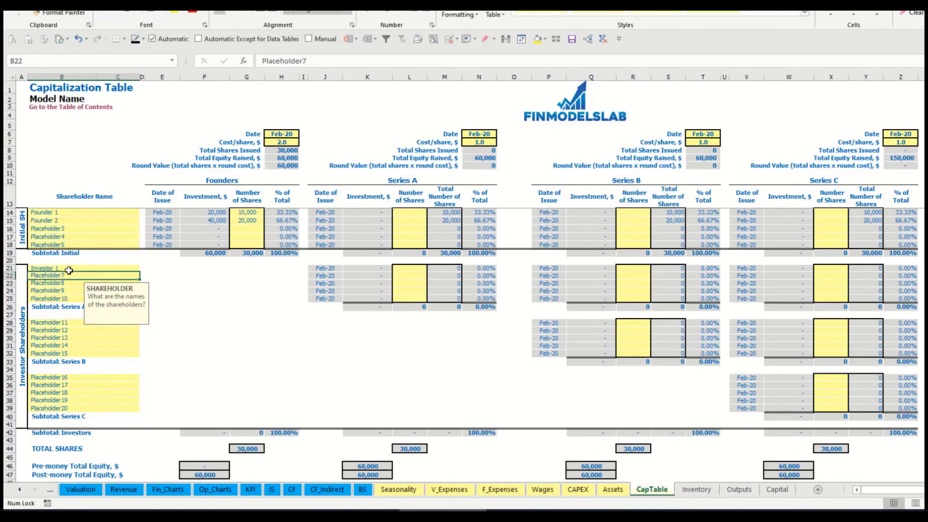
Set the Series A round's date to May-20 and its cost per share to 5.
click(485, 132)
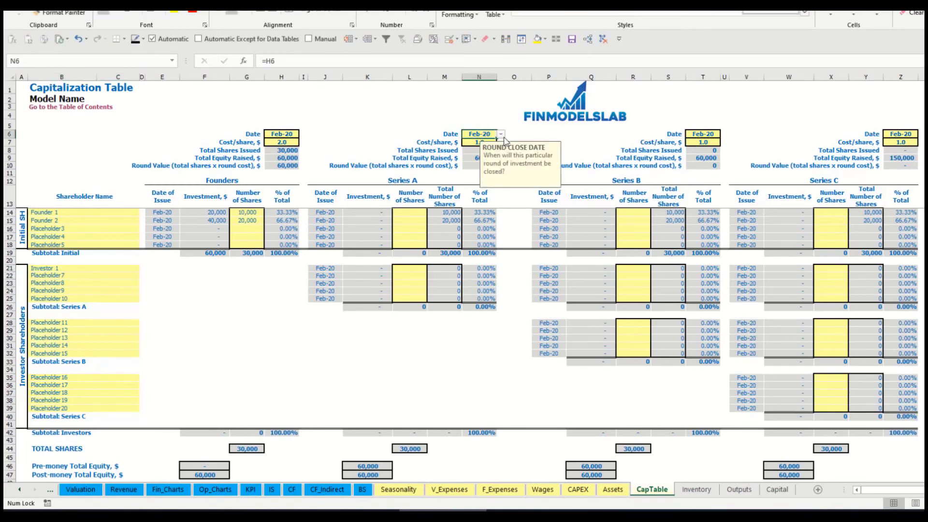
click(501, 136)
click(478, 164)
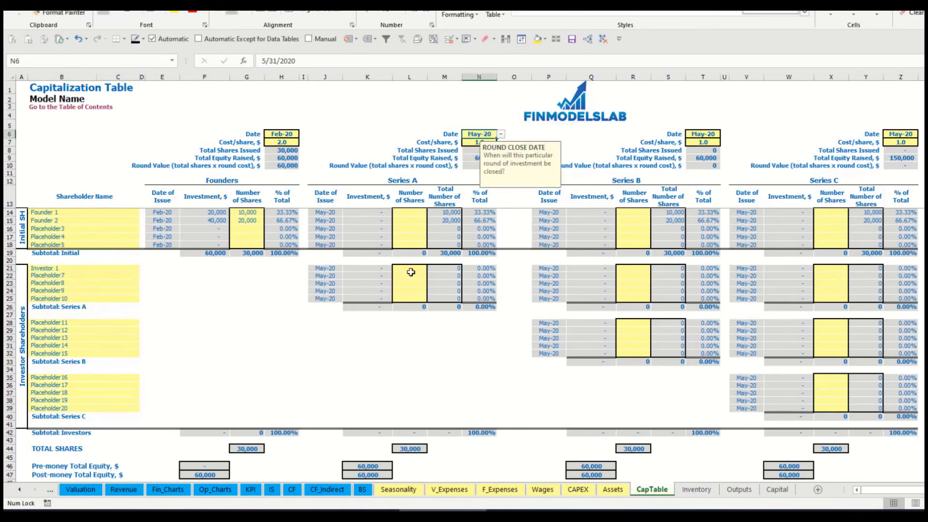
click(474, 142)
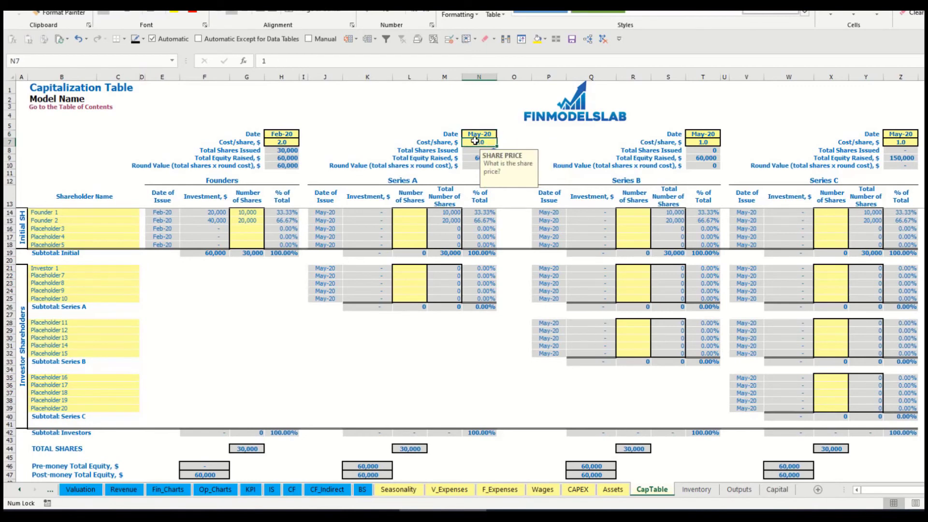
text(5)
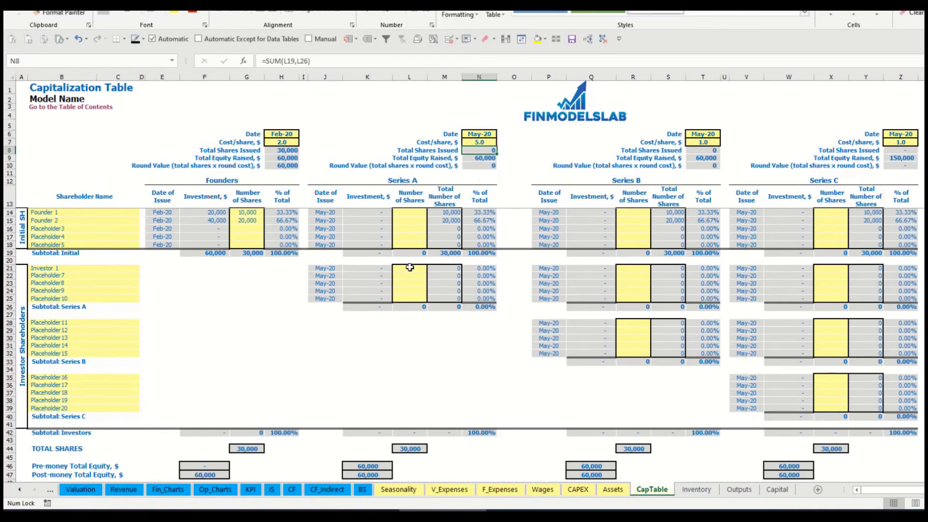
Enter 1,000 Series A shares for Investor 1.
click(409, 267)
text(1,00)
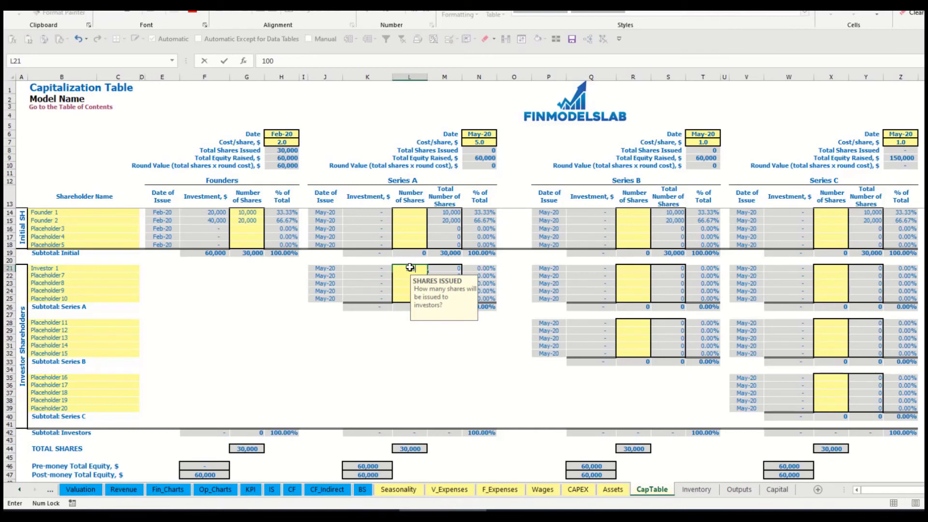
text(0)
key(Return)
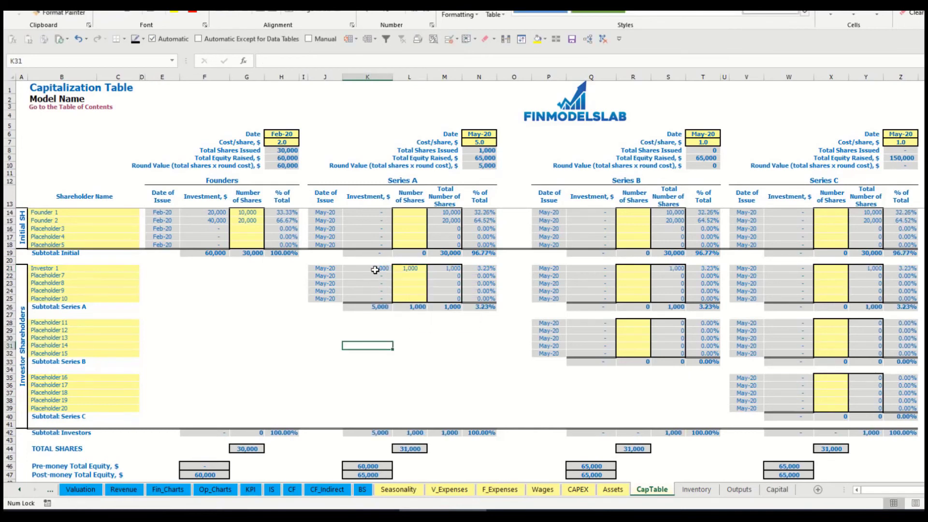
Examine Investor 1's investment, the Series A pre-money and post-money total equity, and the ownership percentages of Investor 1 and both founders.
click(374, 269)
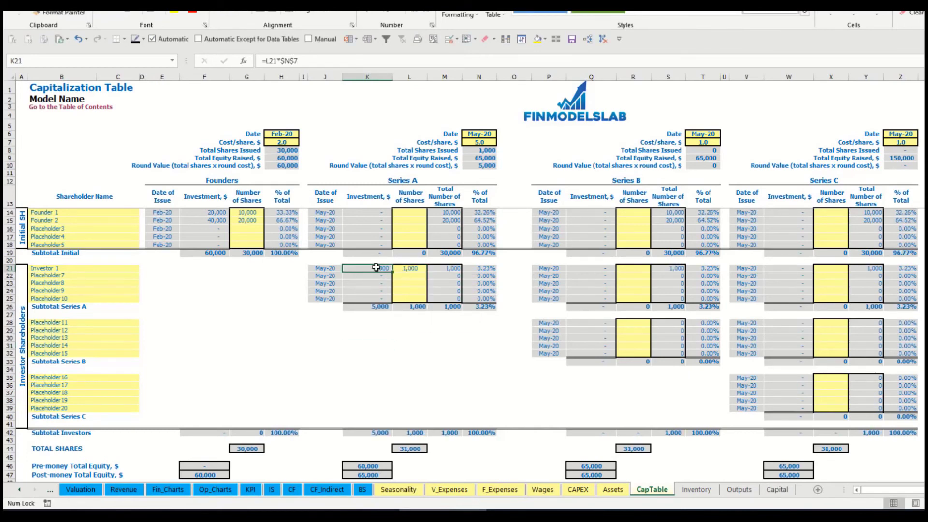
click(360, 464)
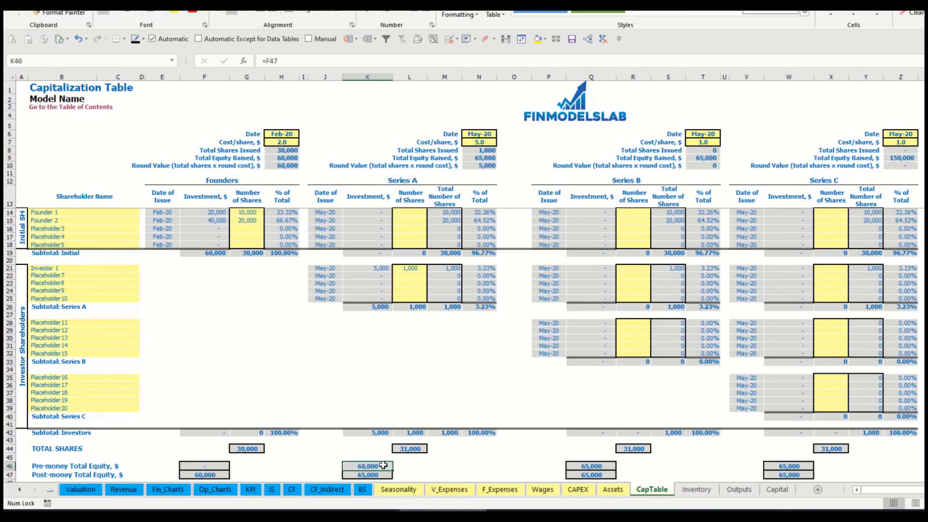
key(Down)
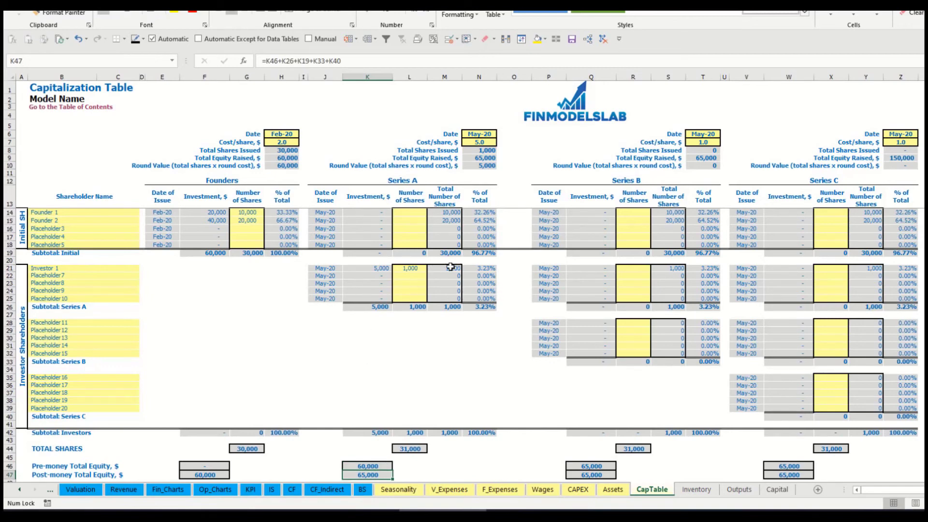
click(467, 267)
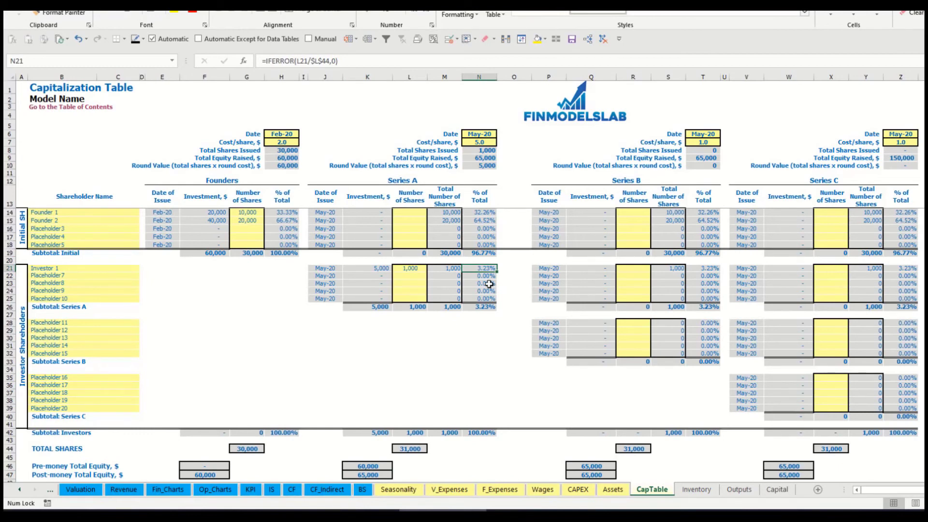
drag(107, 213, 106, 220)
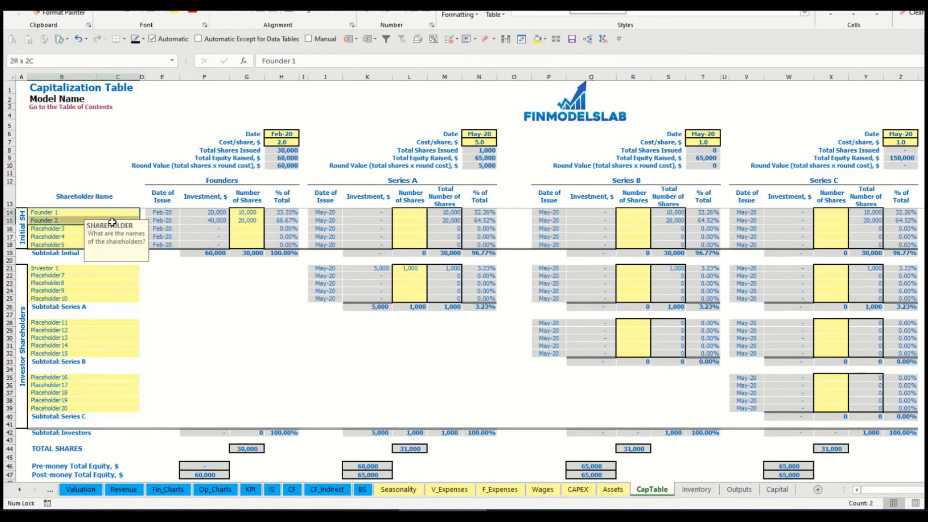
drag(485, 212, 483, 222)
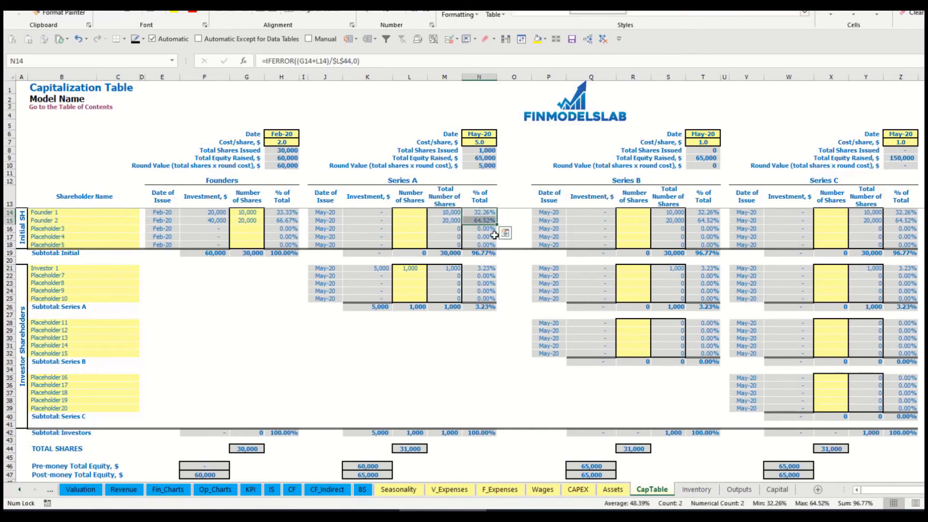
key(Up)
key(Down)
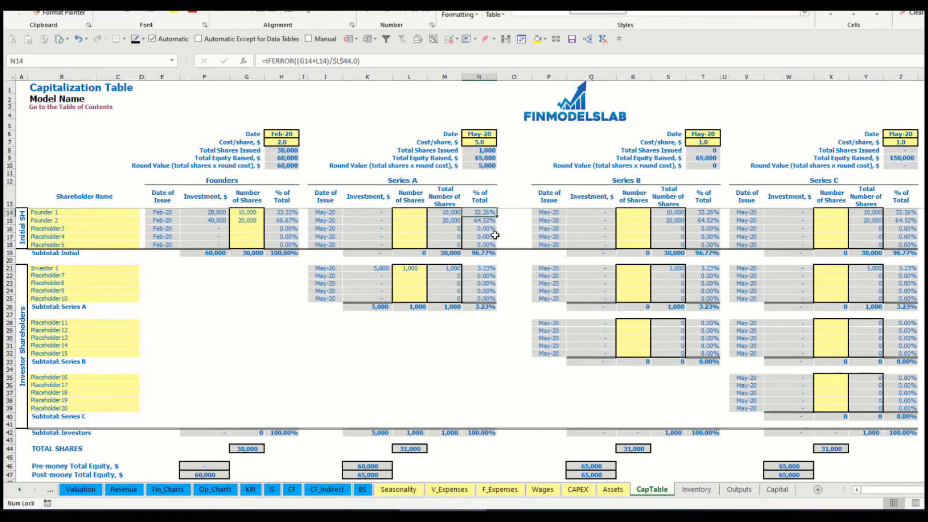
key(Down)
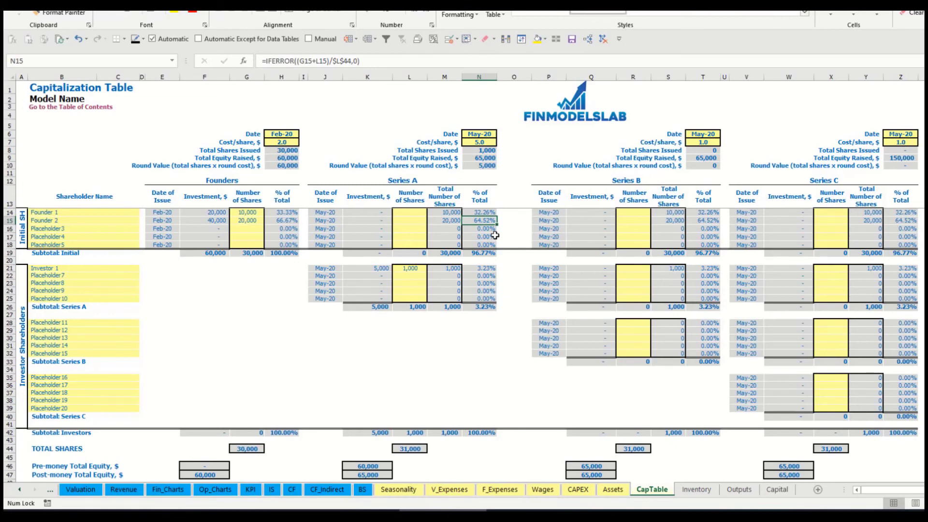
Look over the Series B and Series C shareholder placeholders and the Series A share entries.
click(95, 330)
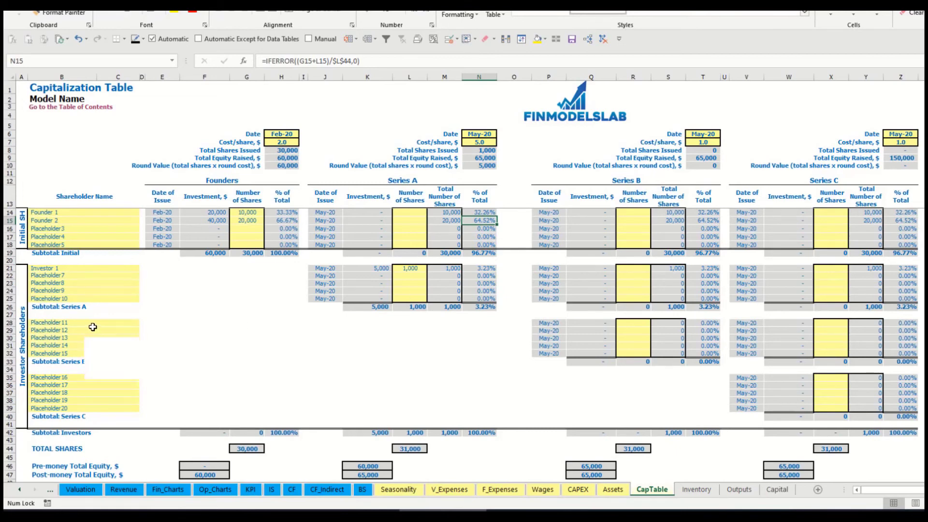
click(83, 380)
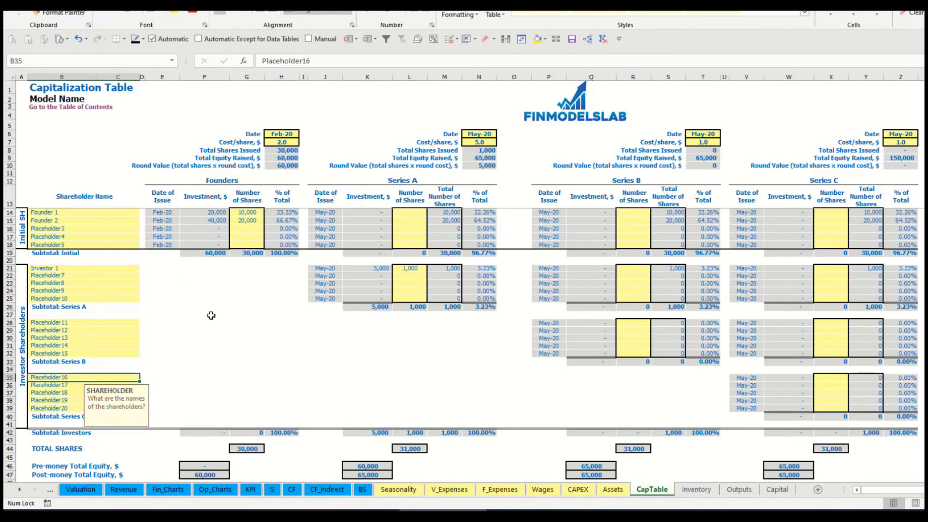
drag(414, 268, 409, 298)
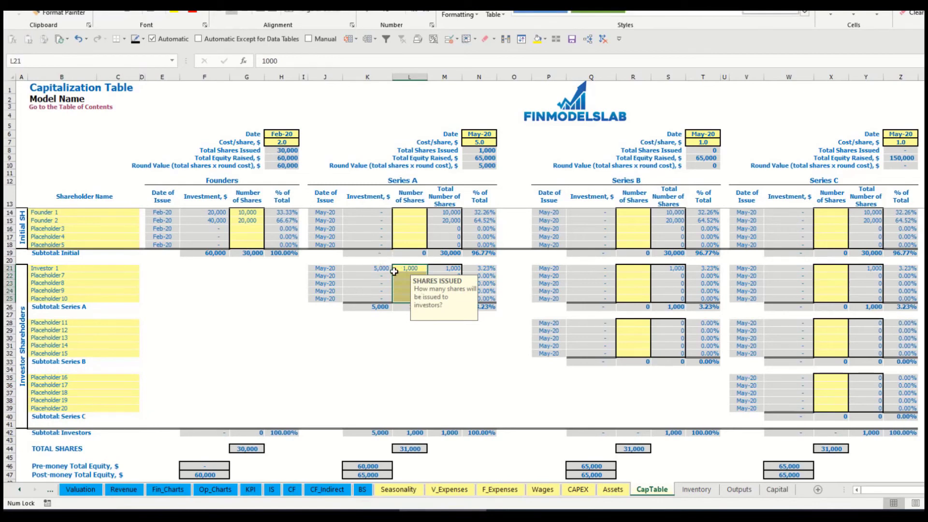
click(418, 338)
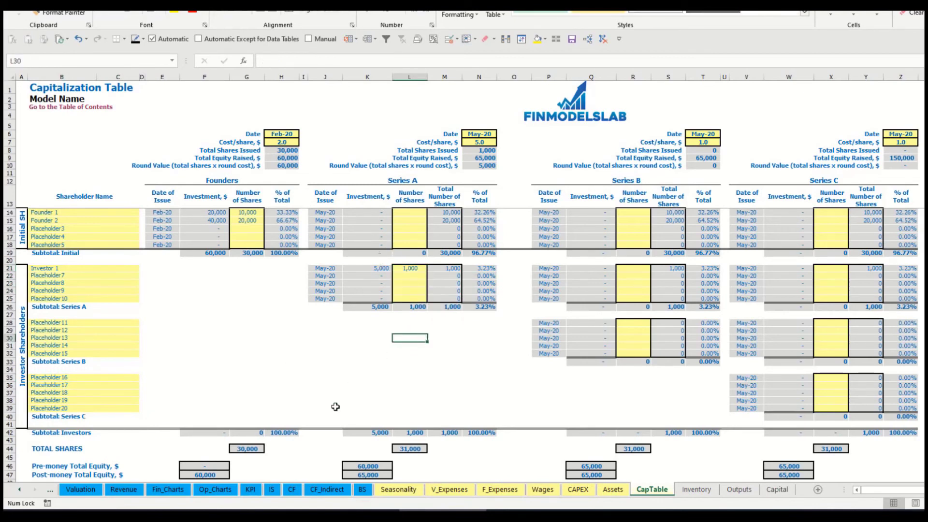
Check the Ordinary Equity Raisings row of the cash flow statement for February 2020.
click(292, 488)
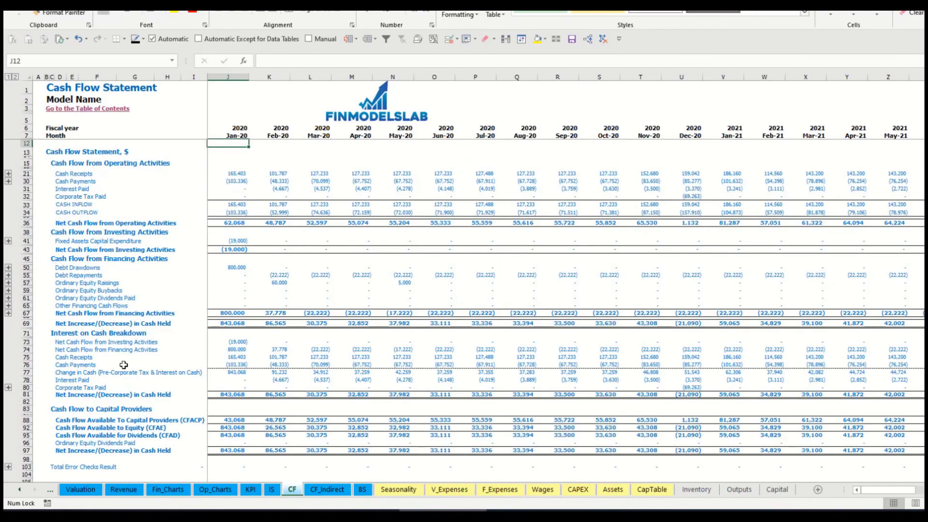
click(25, 283)
click(281, 284)
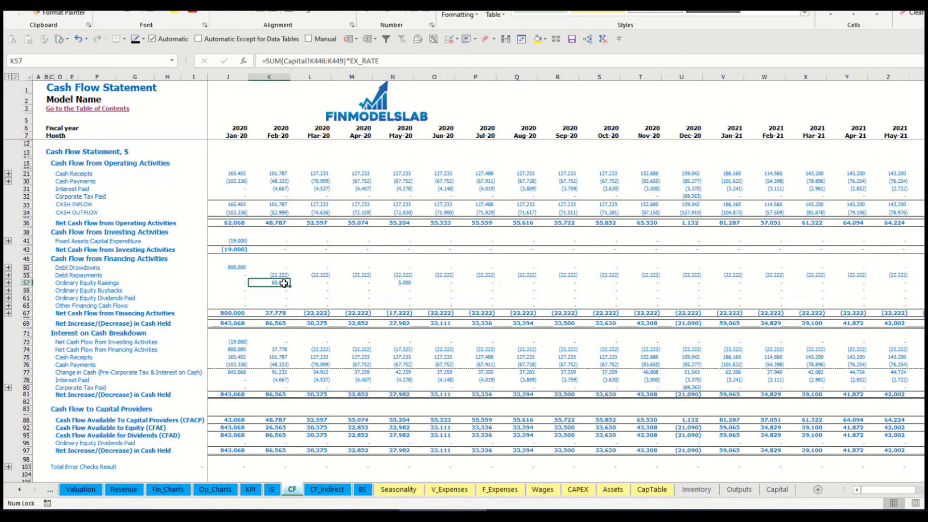
Check the May 2020 ordinary equity raising in the cash flow statement and the Ordinary Equity row of the balance sheet.
click(401, 284)
click(363, 489)
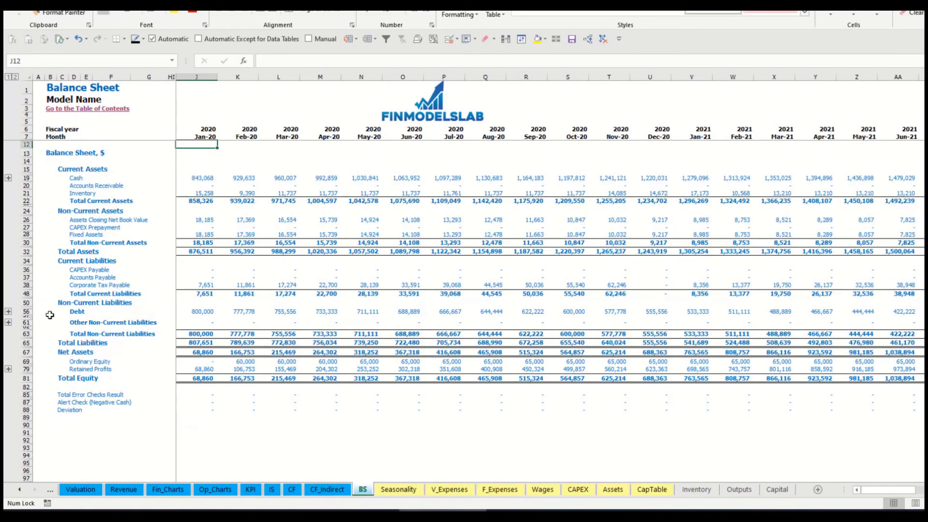
click(26, 362)
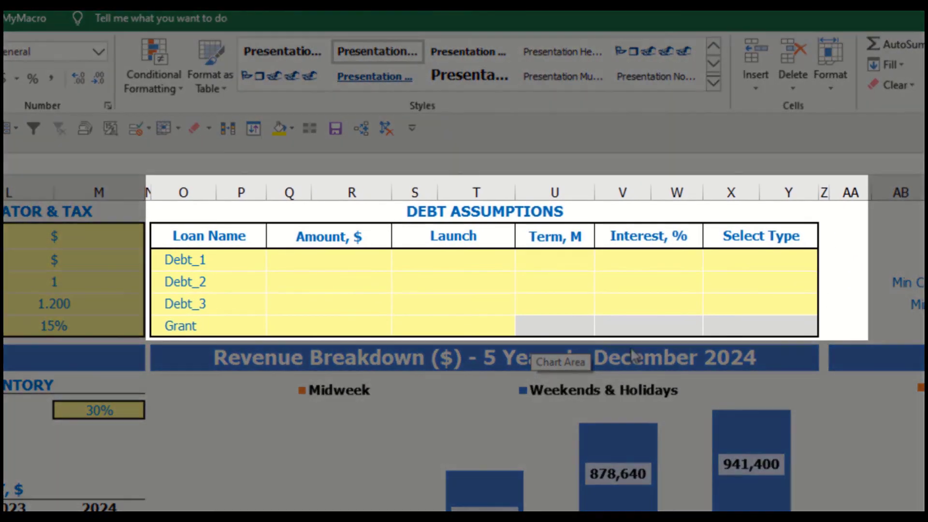
Try the Annuity repayment type for Debt_1 in the debt assumptions, and set it to Usual.
click(538, 211)
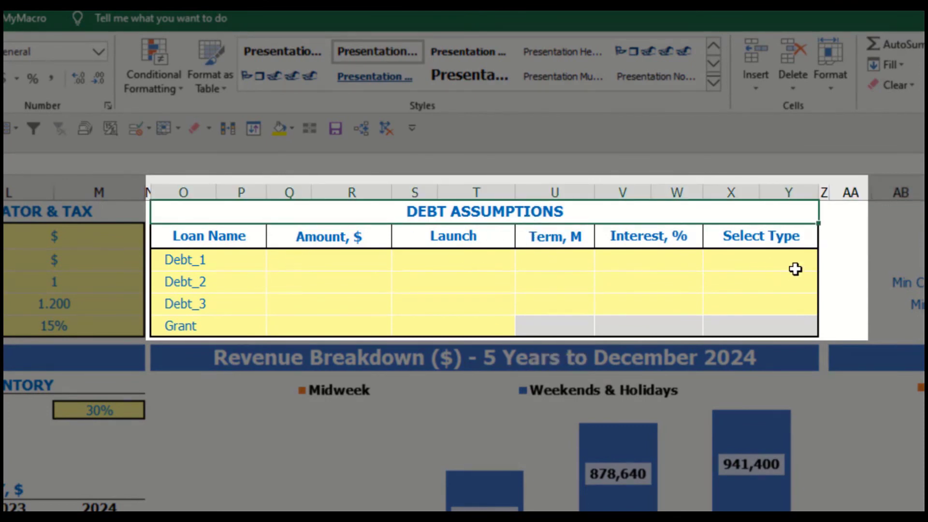
click(811, 257)
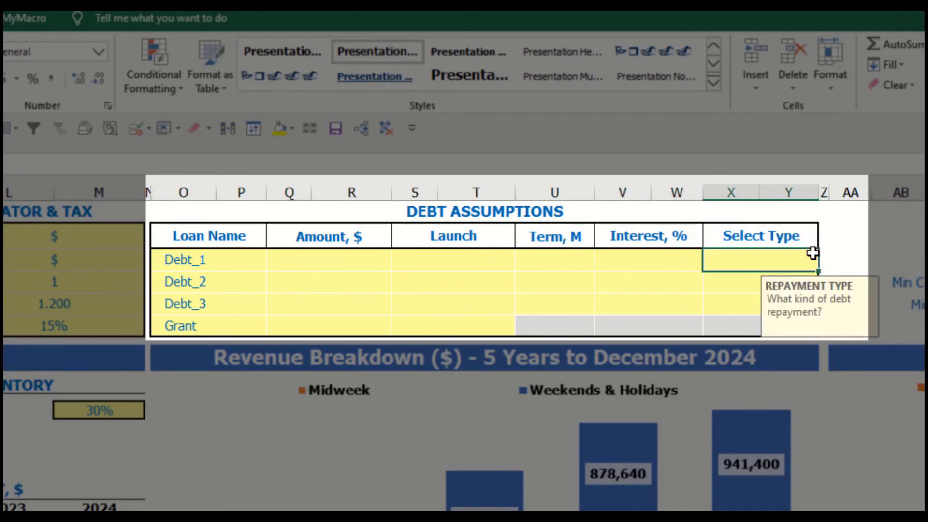
click(826, 262)
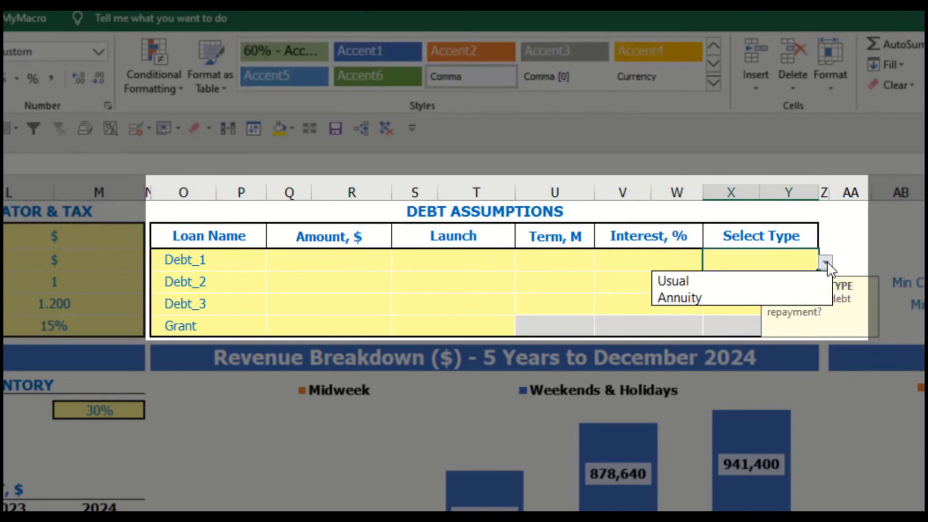
click(805, 297)
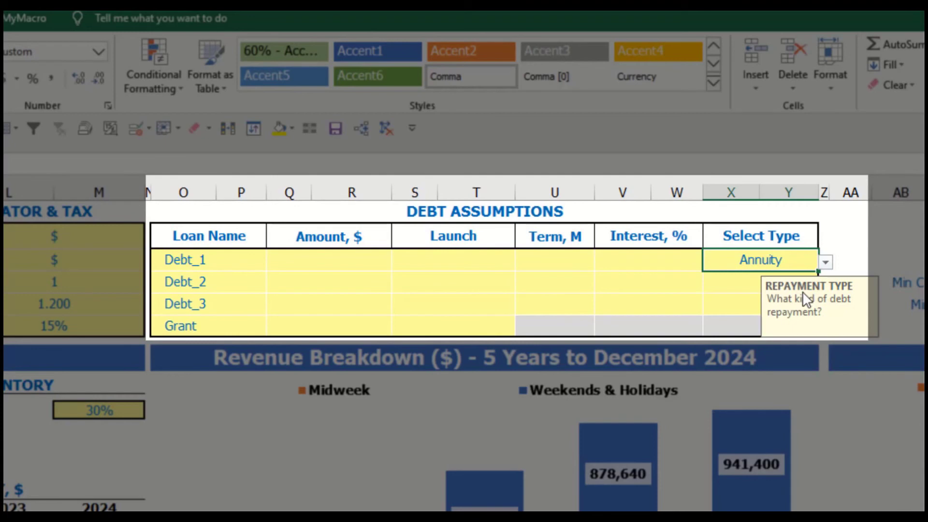
click(825, 261)
click(792, 296)
Enter a Debt_1 amount of 1,000,000 with a launch month of Feb-20.
click(367, 260)
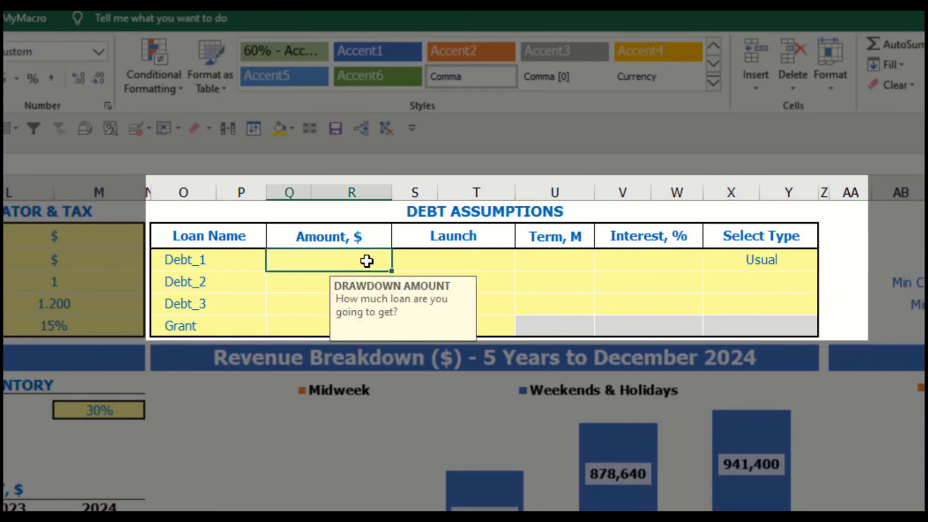
text(1,00)
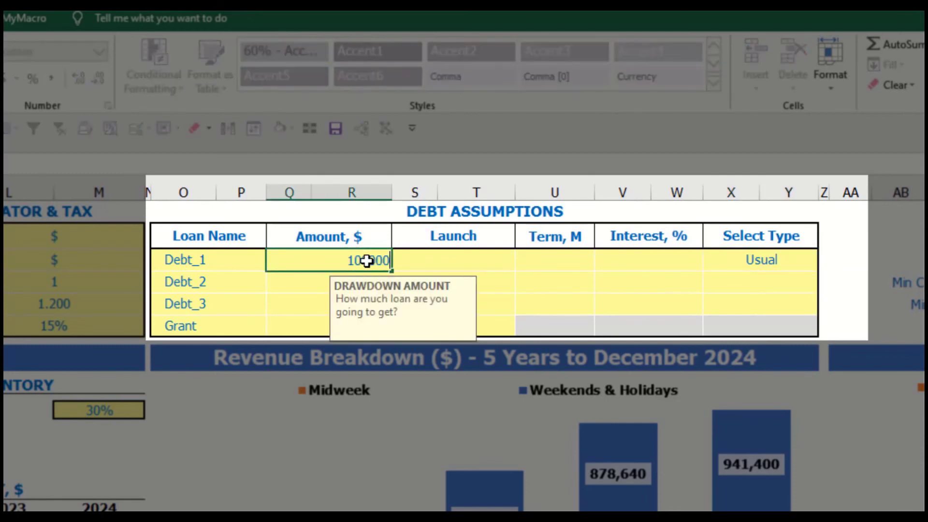
text(0,000)
key(Return)
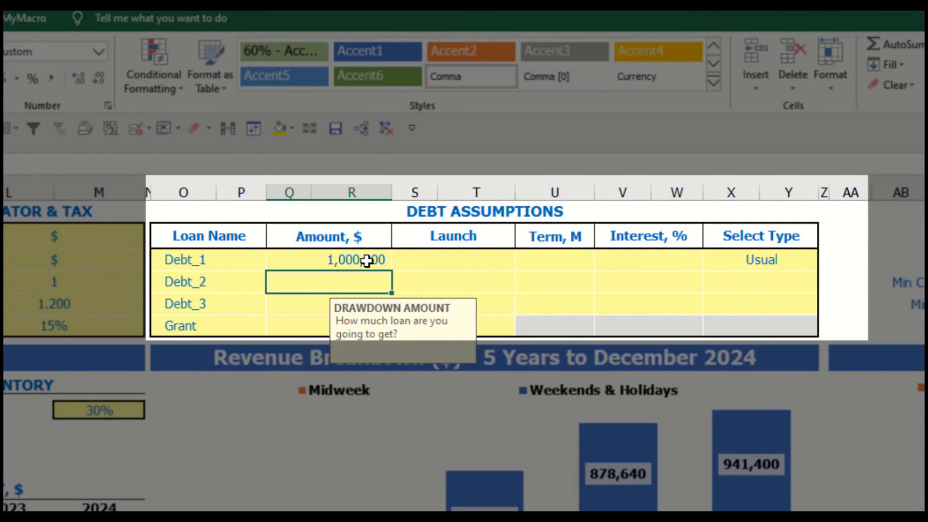
click(507, 260)
click(522, 266)
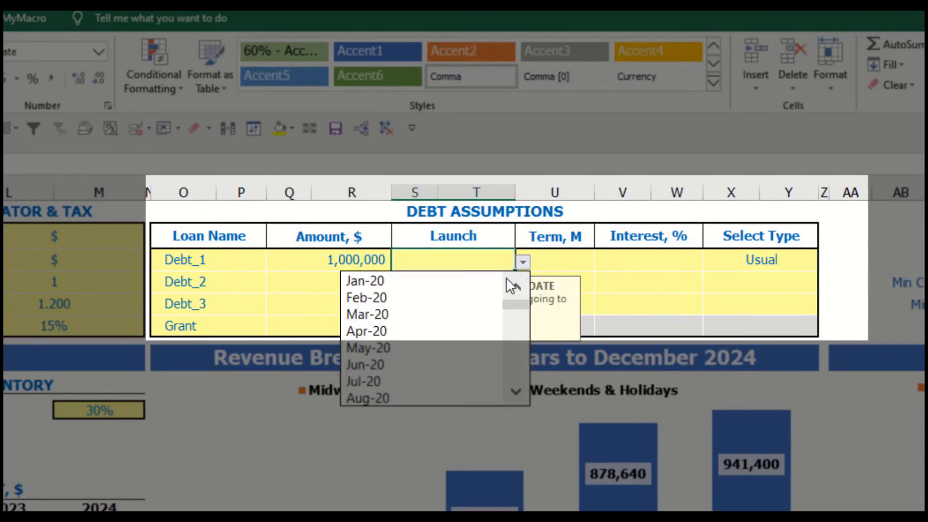
click(480, 296)
Set the Debt_1 term to 60 months and its interest rate to 5%.
click(556, 253)
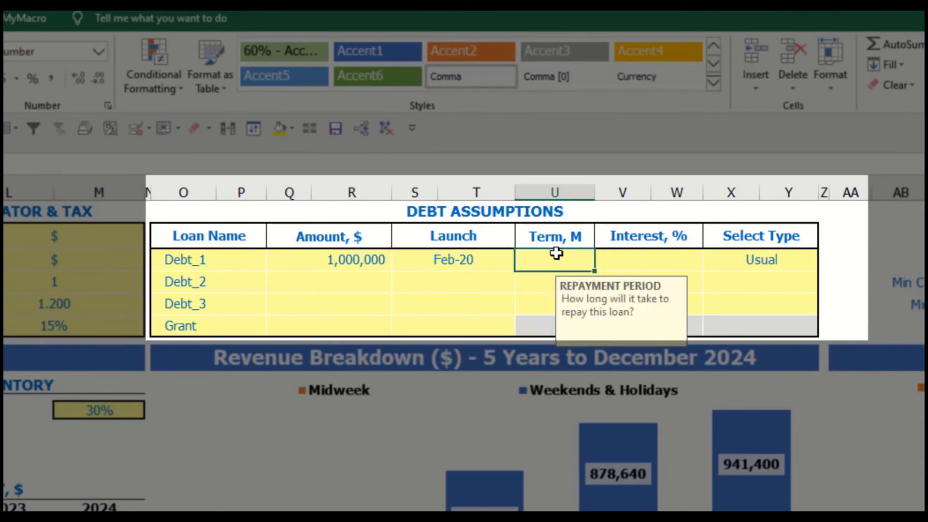
text(60)
key(Return)
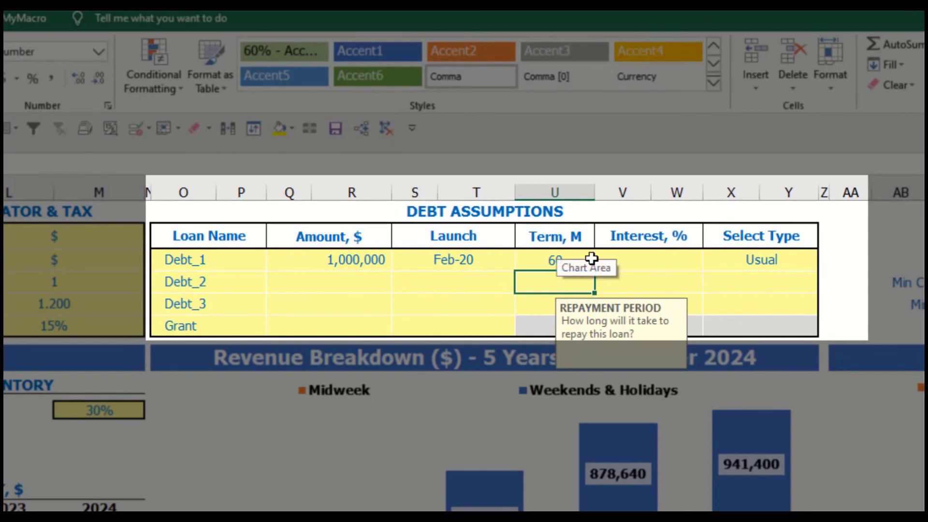
click(610, 259)
text(5)
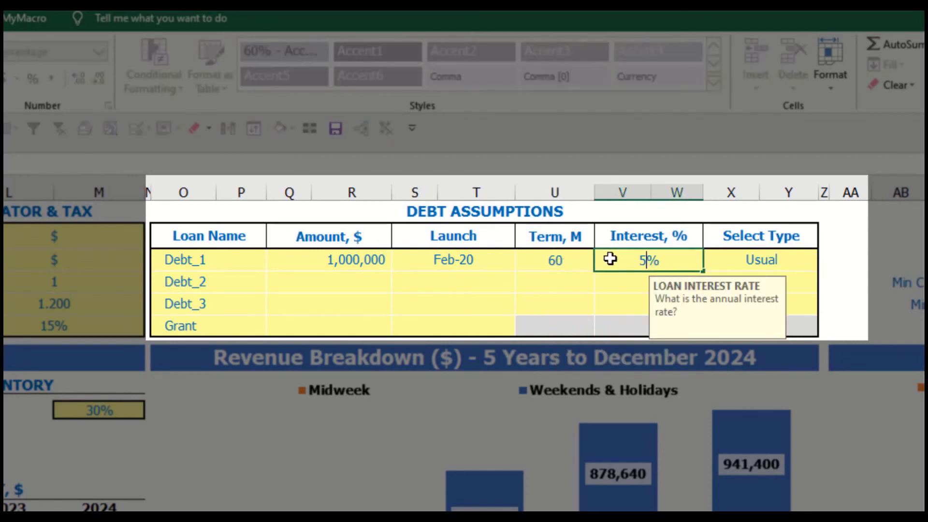
key(Return)
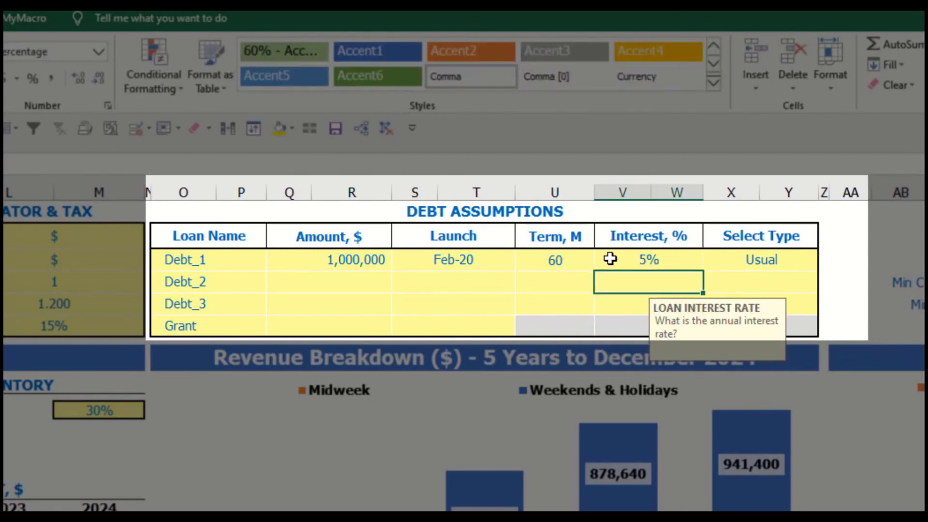
Enter a grant of 500,000 with a launch month of Mar-20 in the debt assumptions.
click(344, 329)
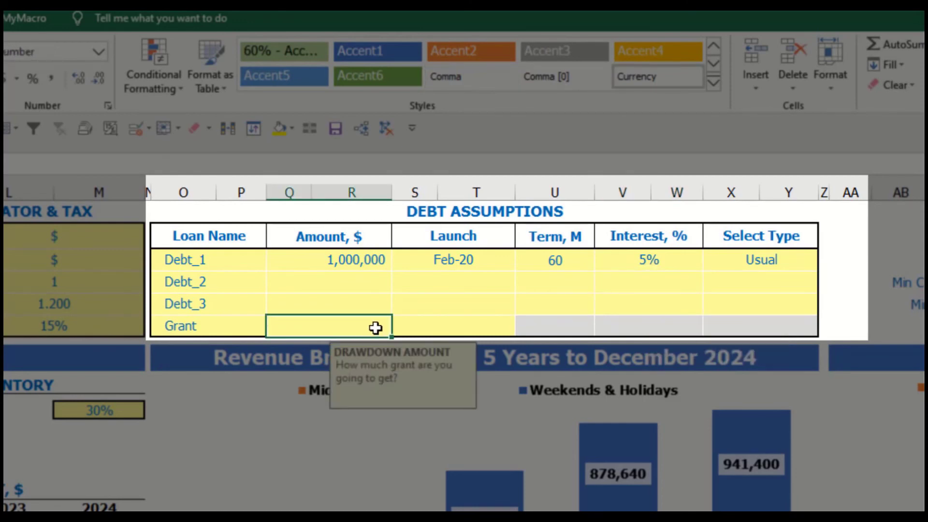
text(5000)
key(Return)
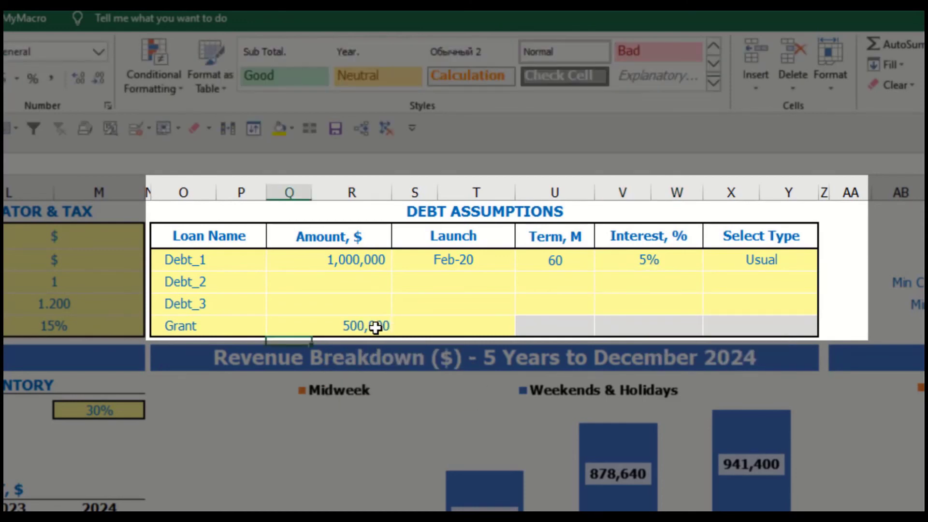
click(476, 327)
click(523, 329)
click(467, 381)
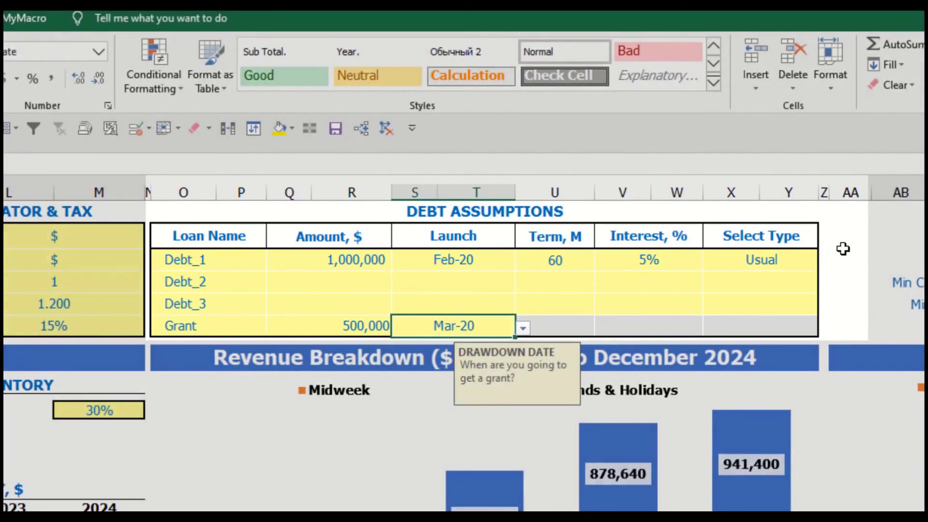
click(842, 248)
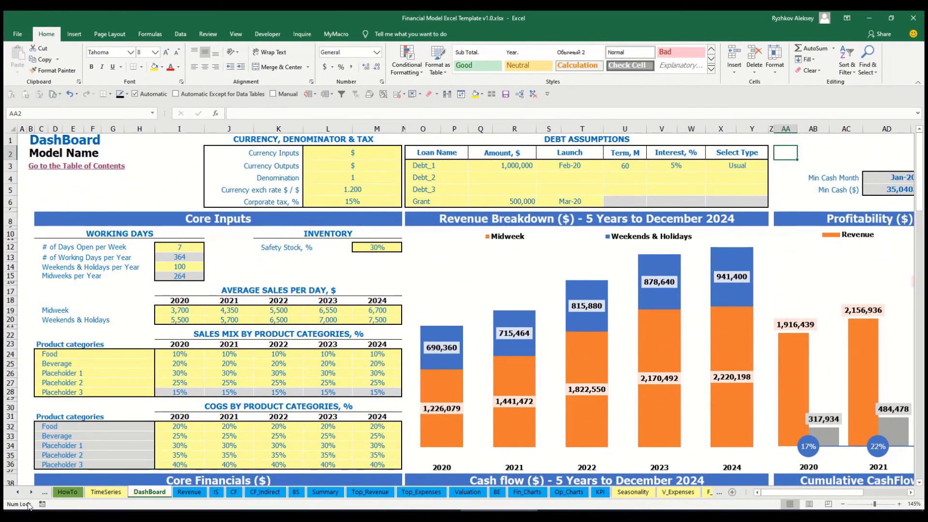
Review the Debt_1, Debt_2, Debt_3 and total debt calculations on the Capital sheet.
click(30, 491)
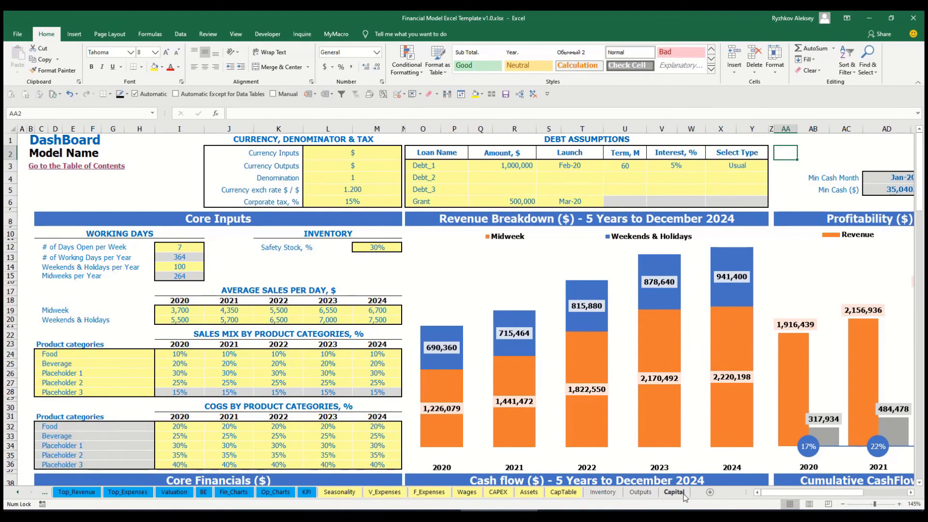
click(674, 492)
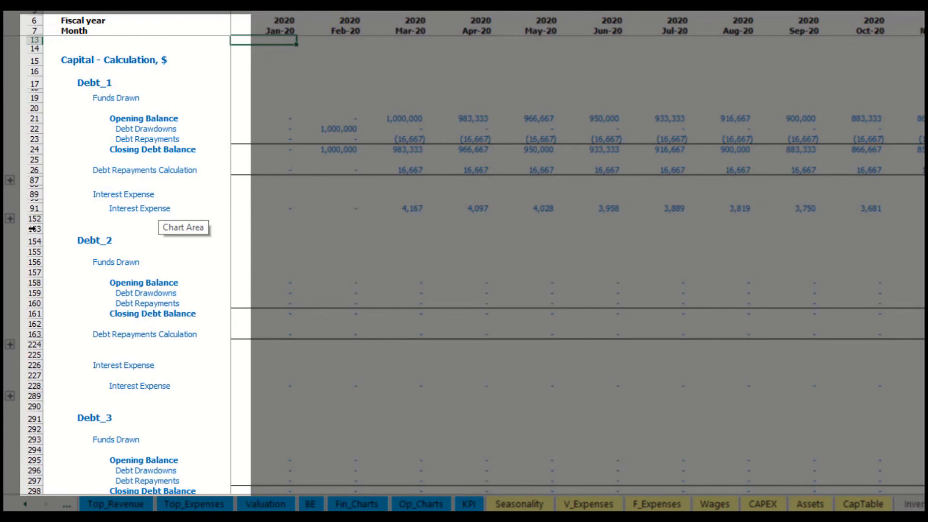
scroll(30, 245, down, 3)
scroll(30, 236, down, 2)
scroll(41, 222, down, 4)
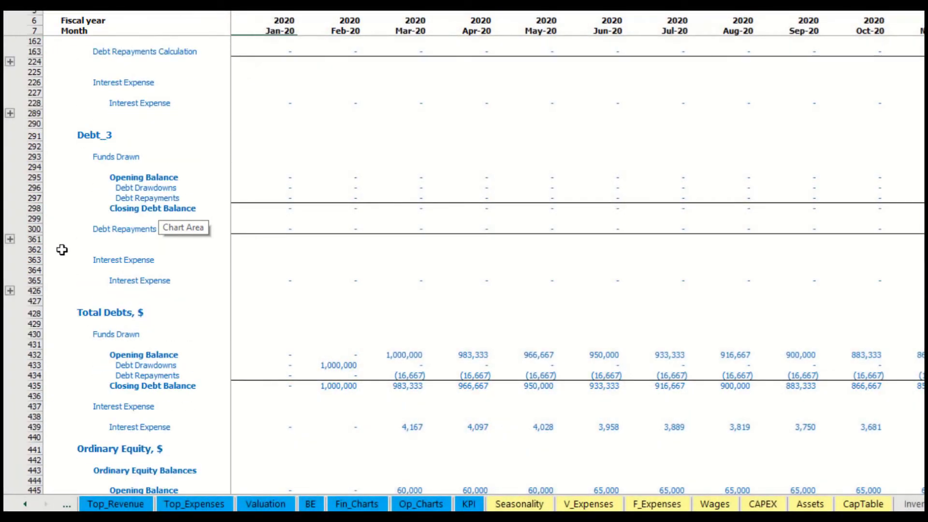
scroll(62, 249, up, 5)
scroll(62, 249, up, 3)
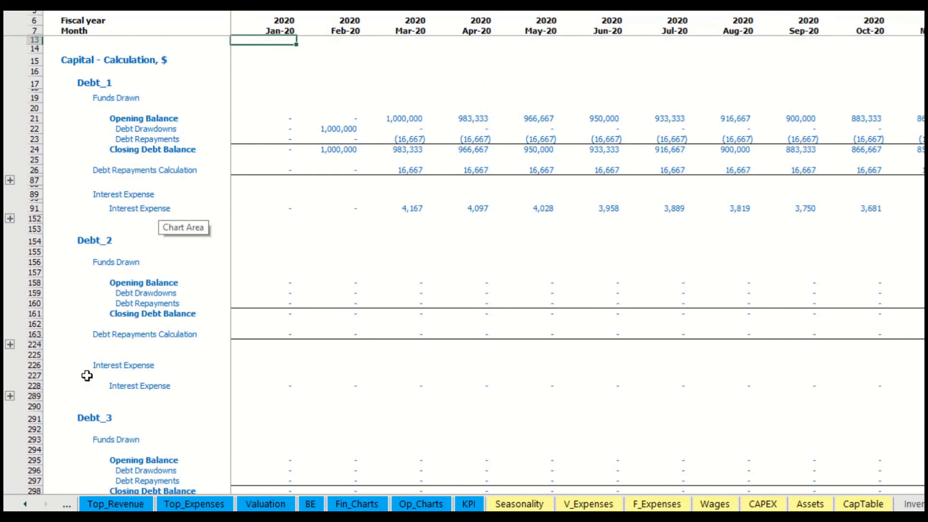
Check the Interest Expense row of the income statement.
click(26, 504)
click(25, 504)
scroll(464, 261, up, 3)
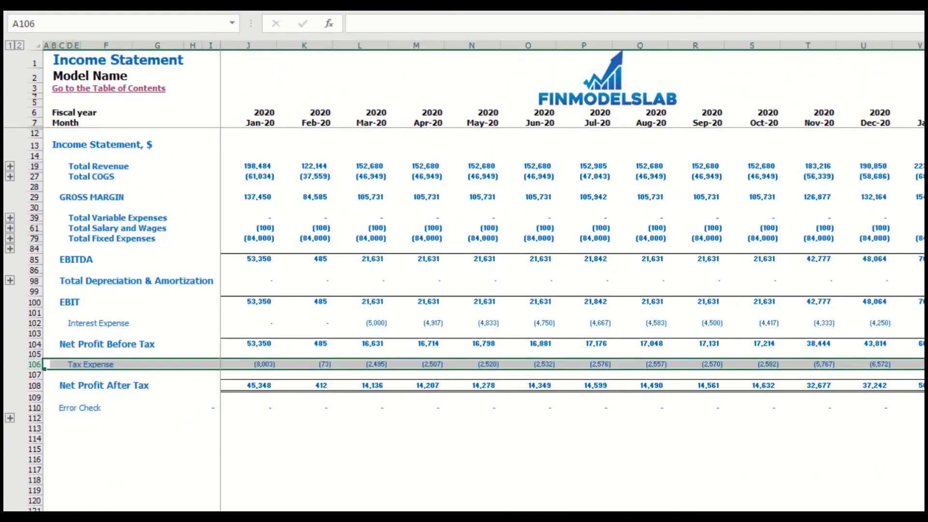
click(36, 322)
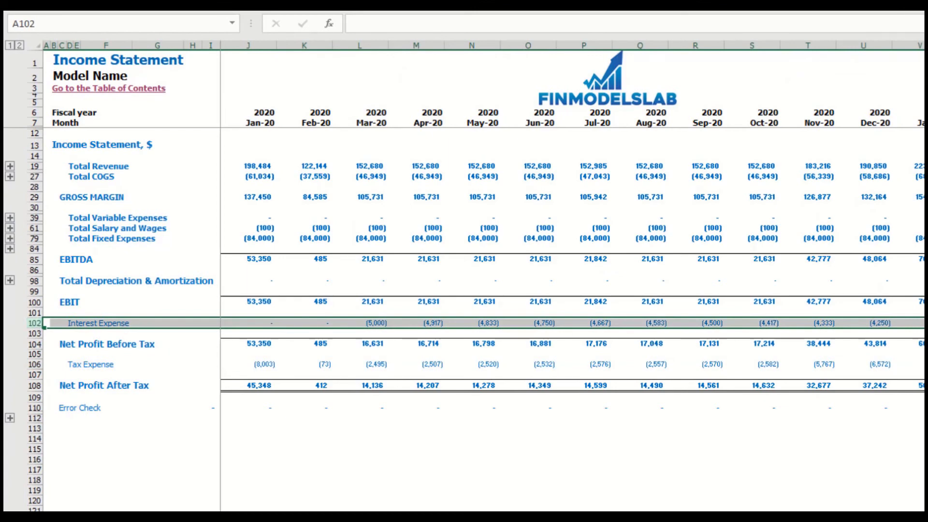
Check the Interest Paid, Debt Drawdowns and Debt Repayments rows of the cash flow statement and the Debt row of the balance sheet.
key(ctrl+Page_Down)
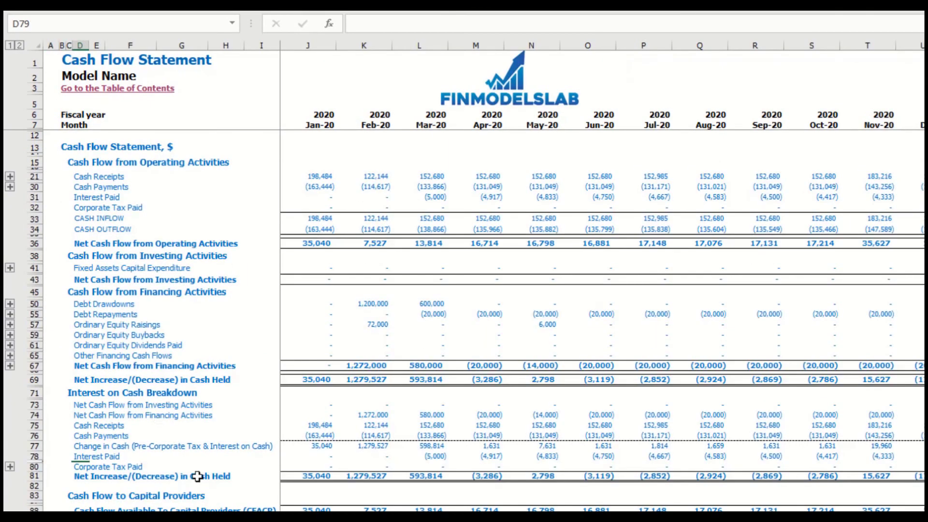
click(38, 198)
click(35, 303)
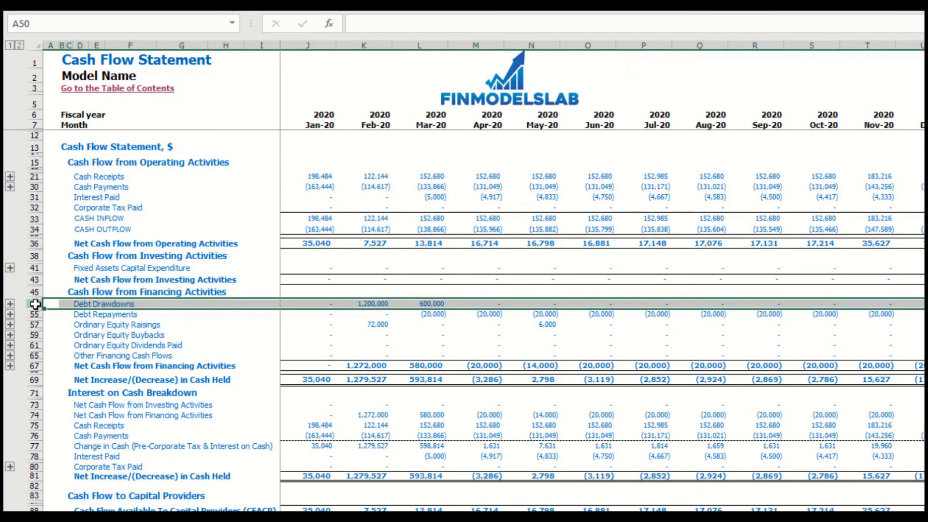
click(35, 315)
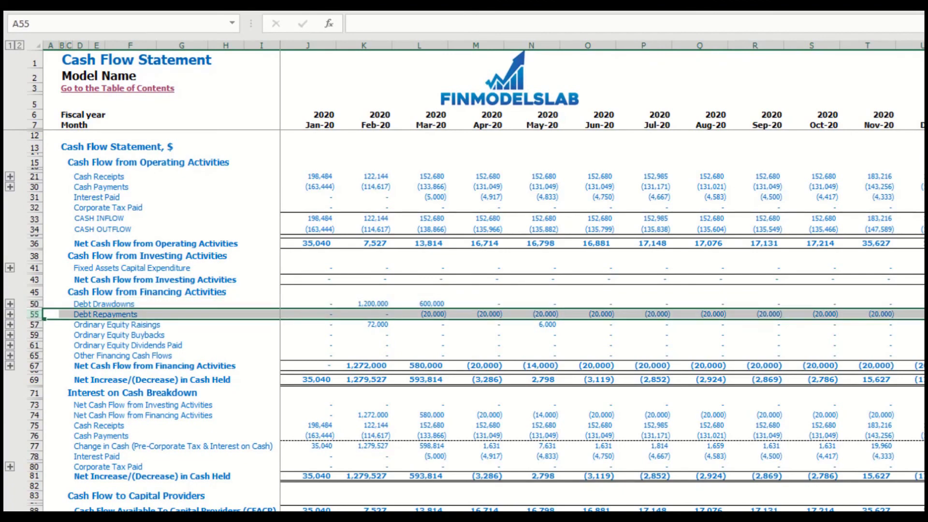
key(ctrl+Page_Down)
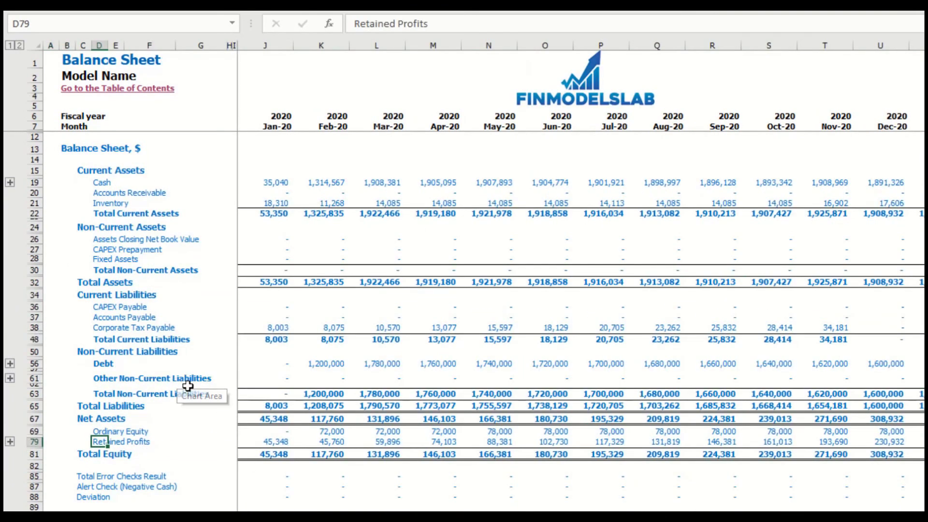
click(35, 363)
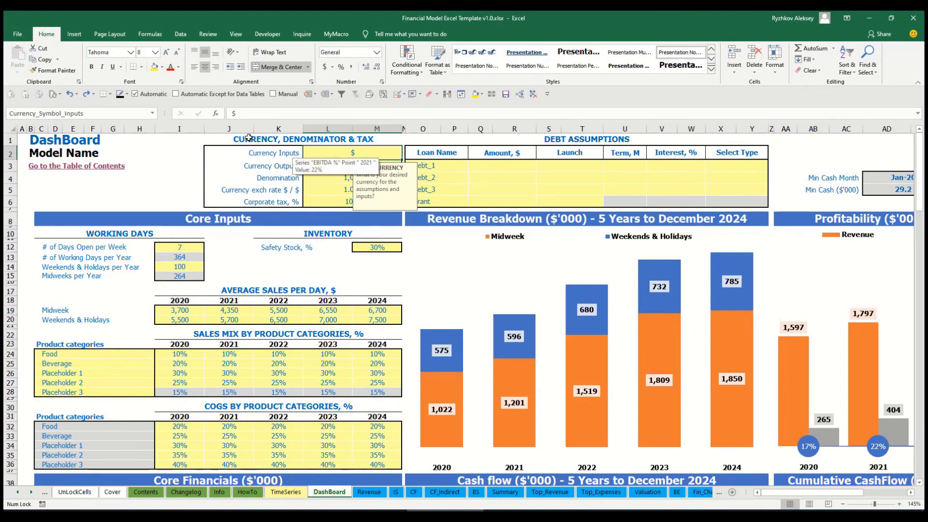
Set the dashboard's input currency to USD and its output currency to EUR, and select the currency exchange rate cell.
click(167, 157)
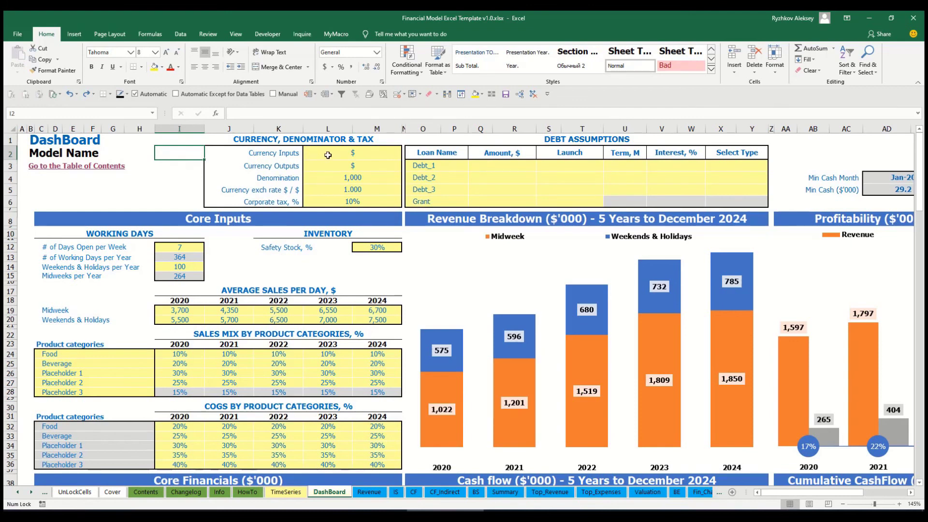
click(373, 151)
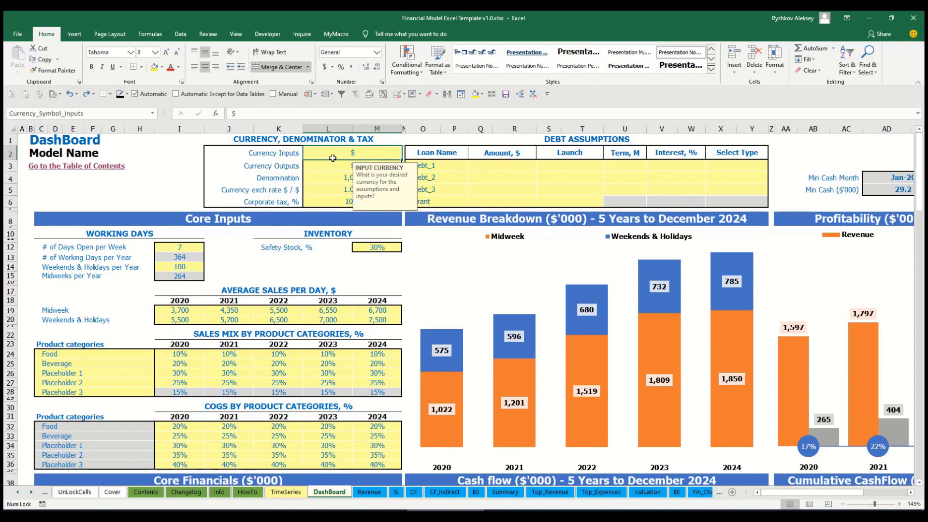
click(319, 168)
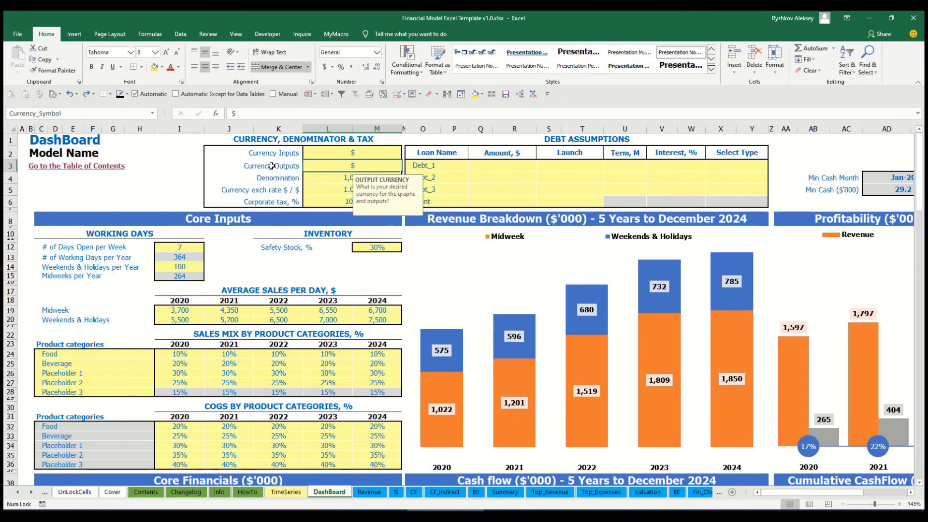
click(331, 154)
click(330, 166)
click(342, 154)
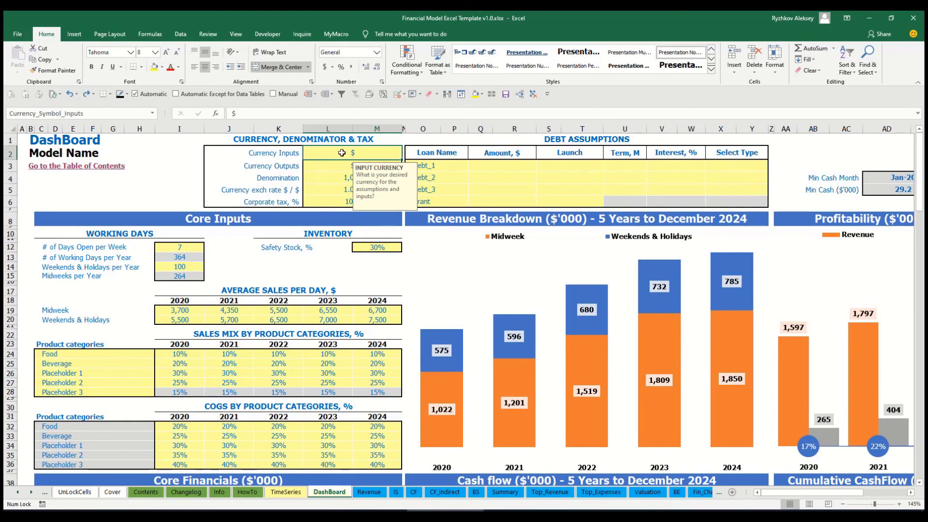
text(USD)
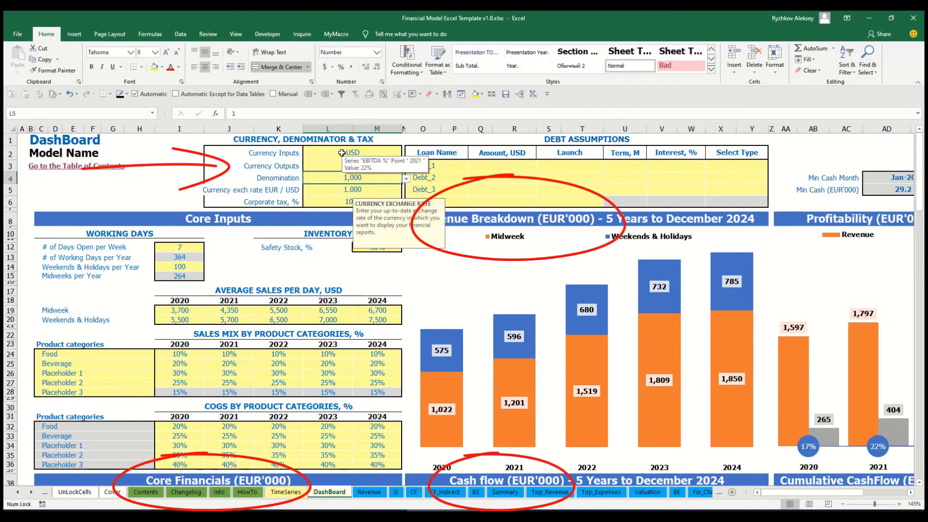
click(186, 169)
click(340, 189)
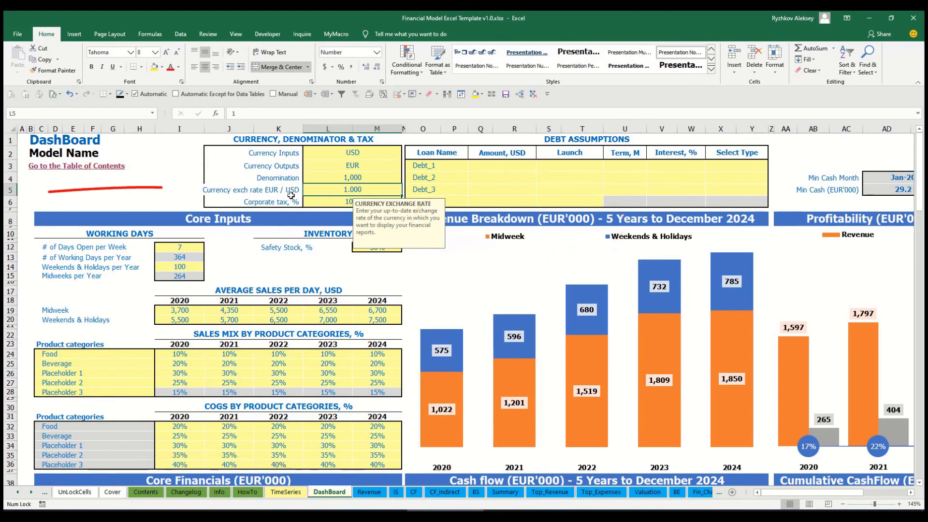
Set the dashboard's EUR / USD currency exchange rate to 1.2 and review the input and output currency cells.
text(1.2)
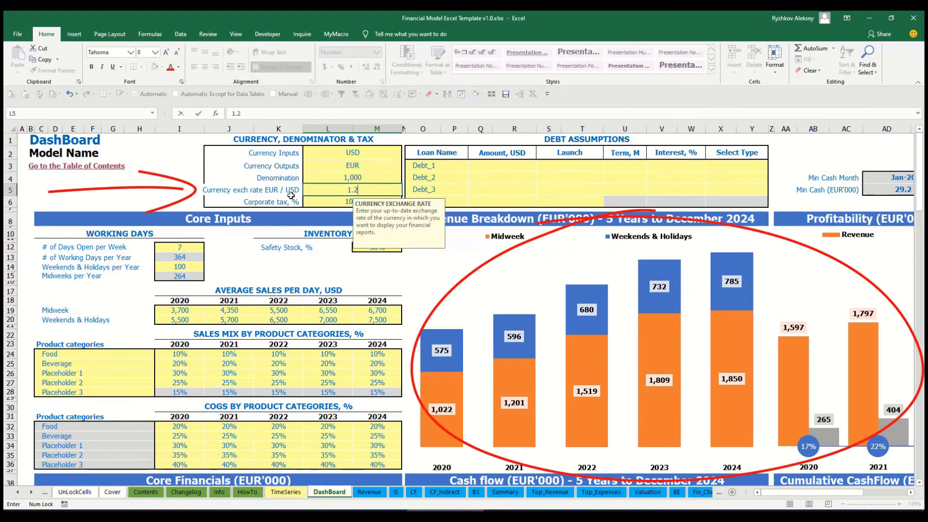
key(Return)
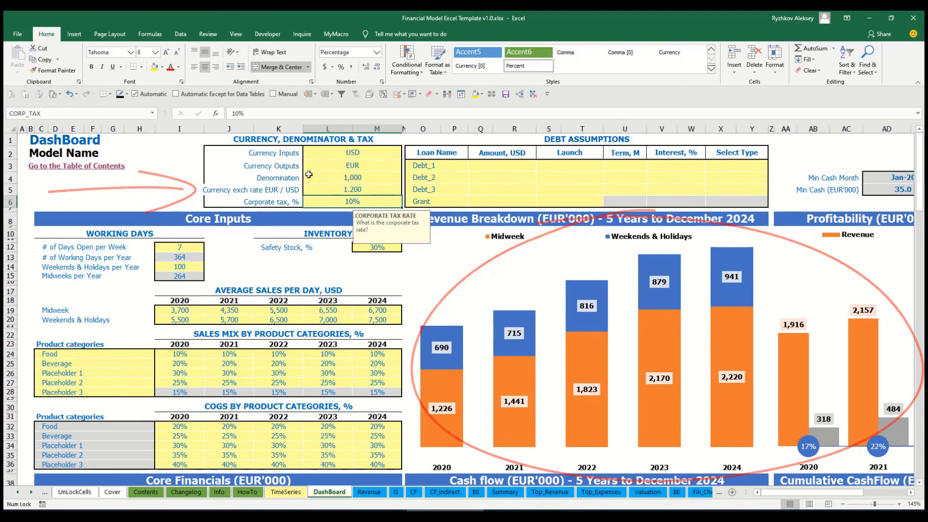
click(335, 154)
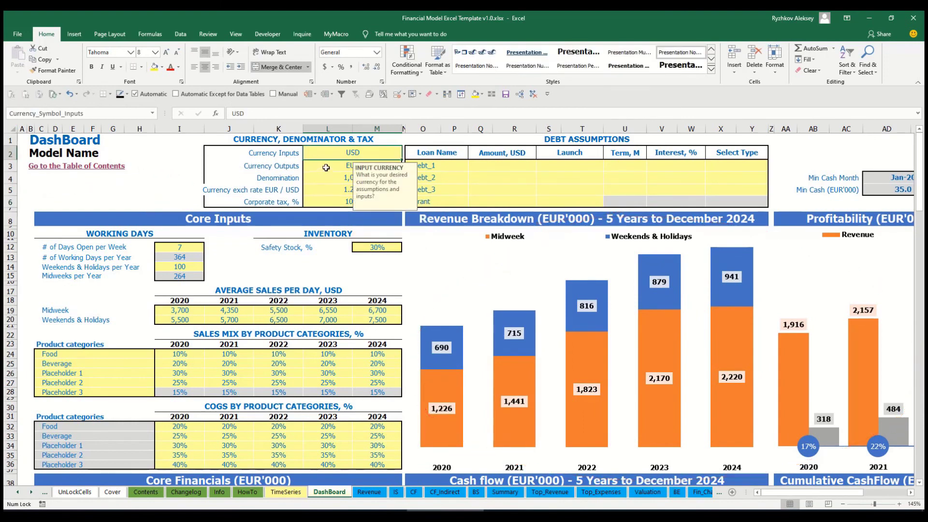
click(328, 166)
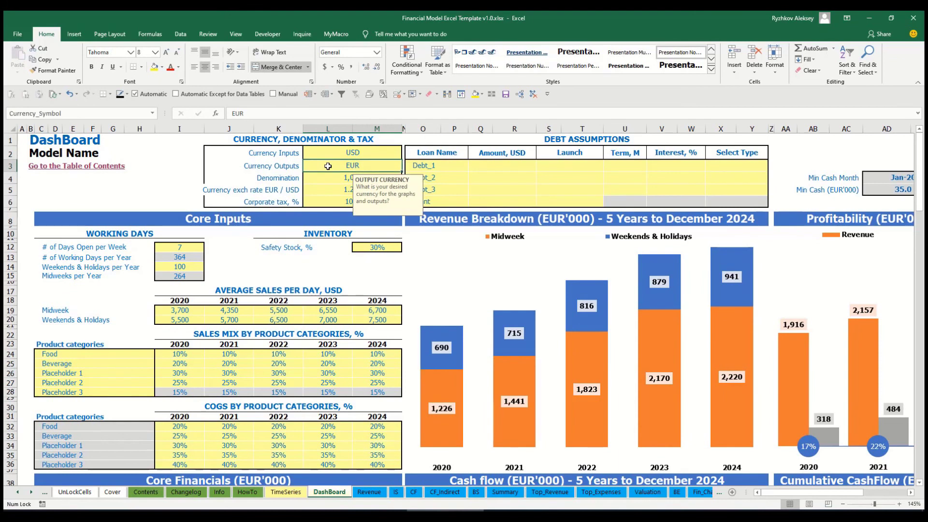
click(317, 190)
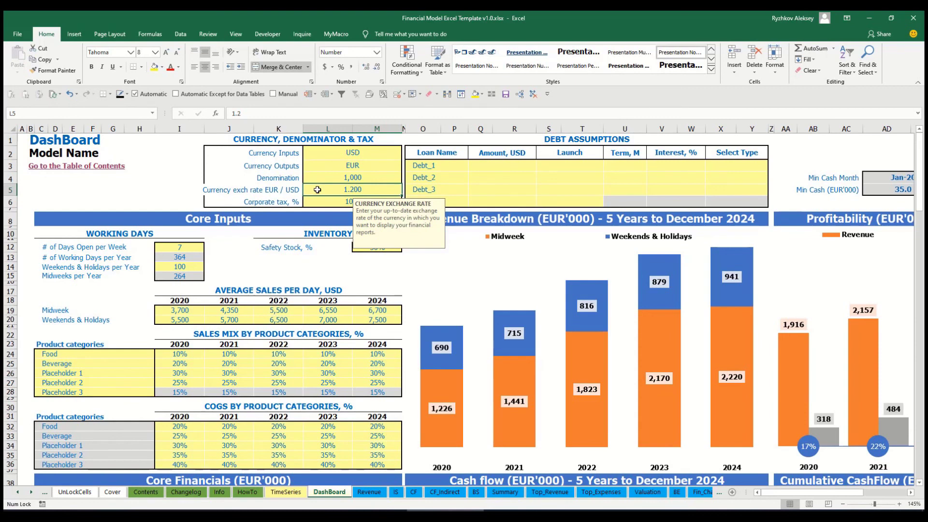
Check the dashboard's denomination cell and how it appears in the income statement headings of the Summary sheet.
click(333, 176)
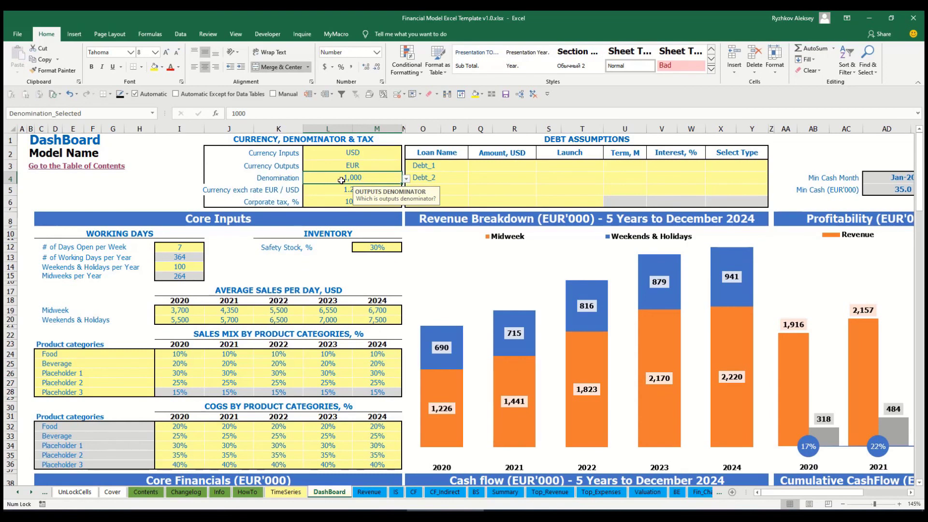
click(505, 492)
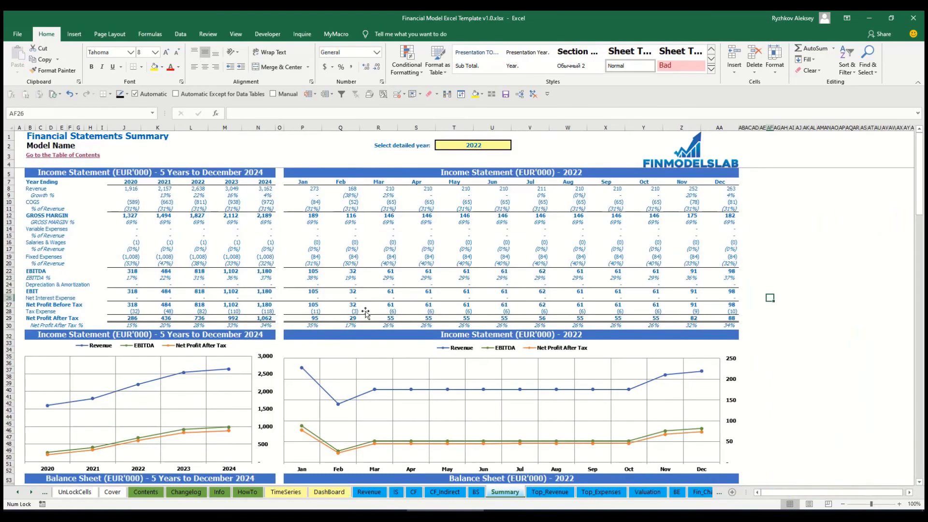
click(152, 174)
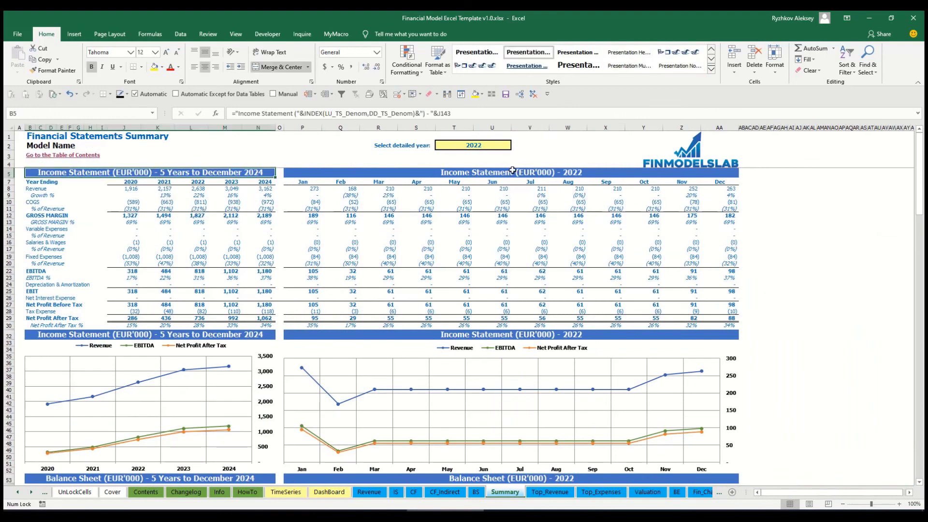
click(509, 169)
click(176, 174)
Set the dashboard's denomination to 1,000,000 and check the income statement headings on the Summary sheet.
click(329, 491)
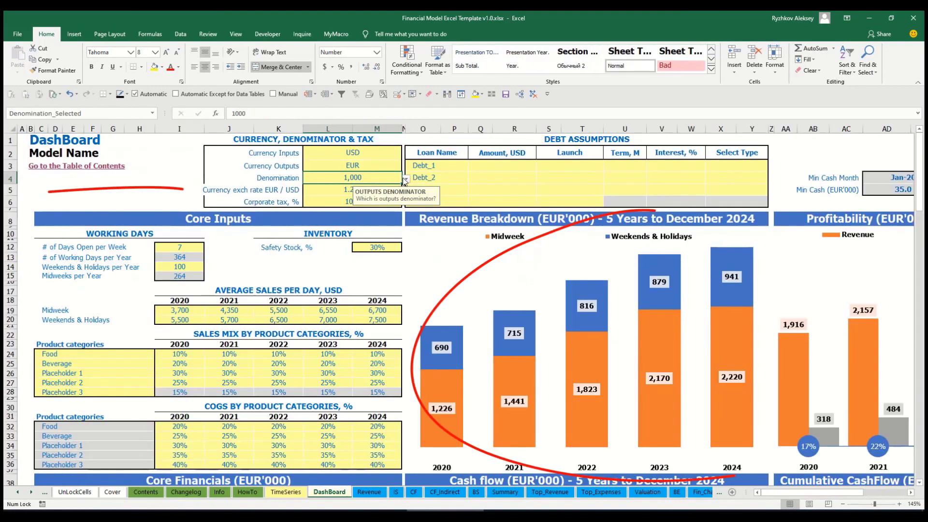
click(405, 179)
click(358, 208)
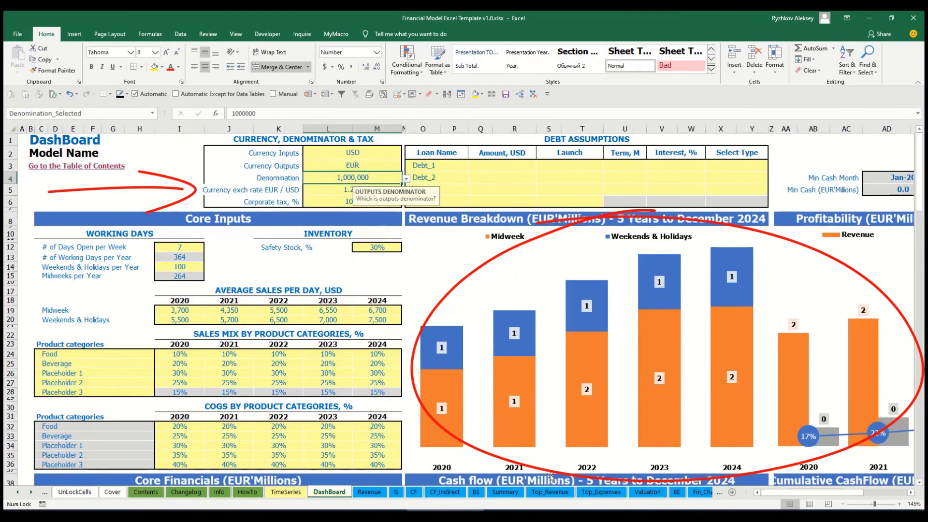
click(505, 492)
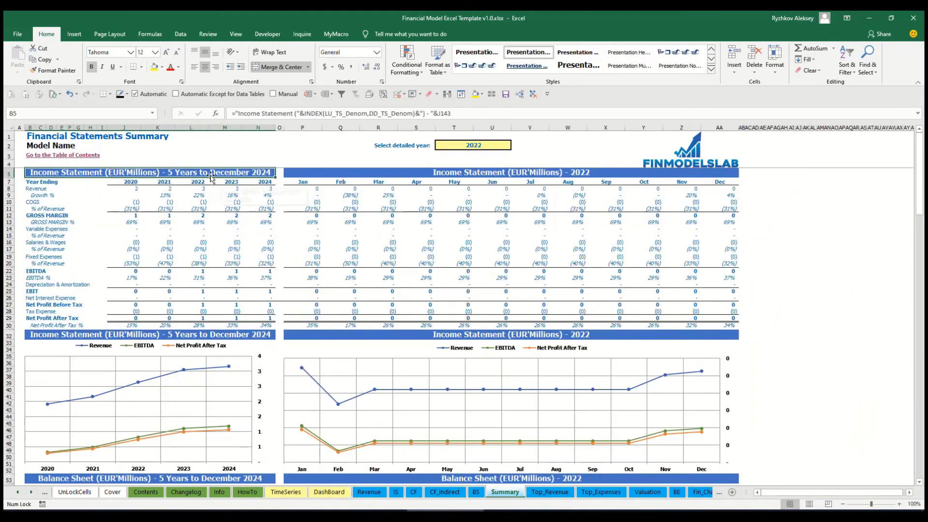
click(386, 172)
Set the dashboard's denomination to 1 and check the income statement figures on the Summary sheet.
click(329, 492)
click(405, 179)
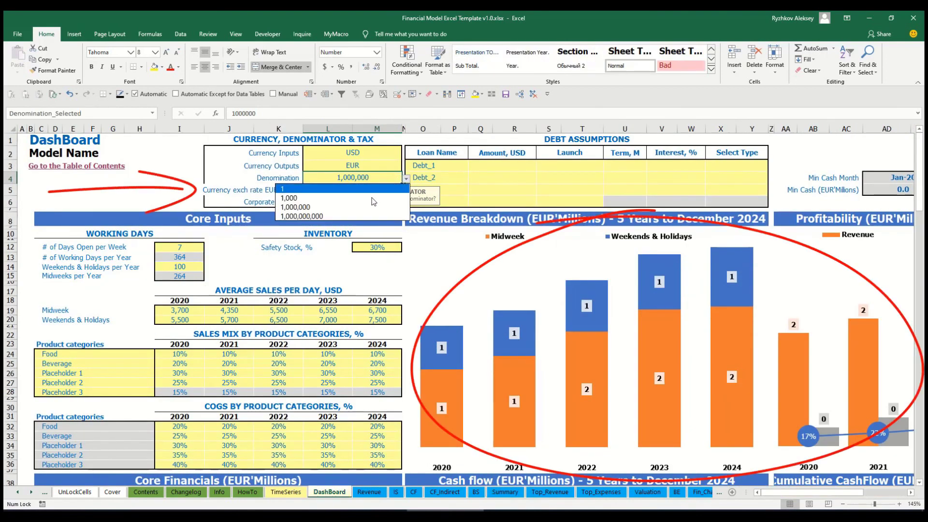
click(342, 189)
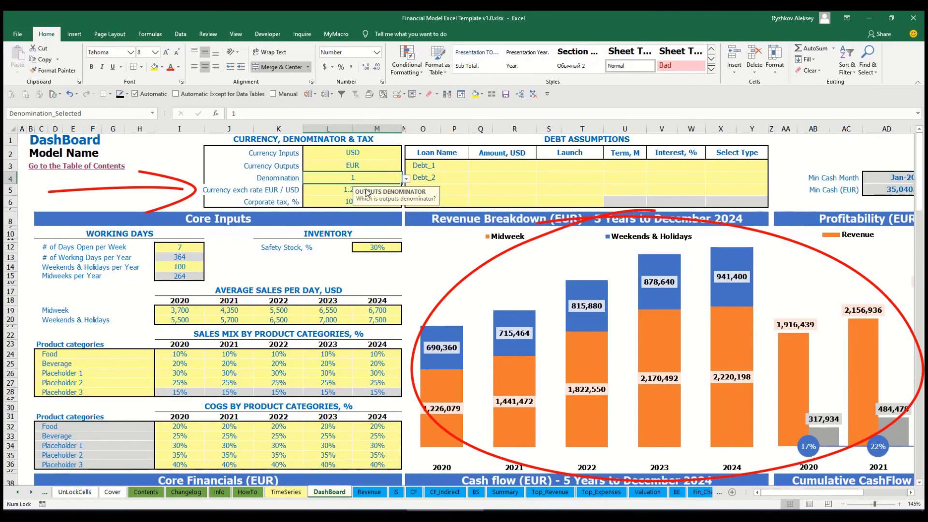
click(505, 492)
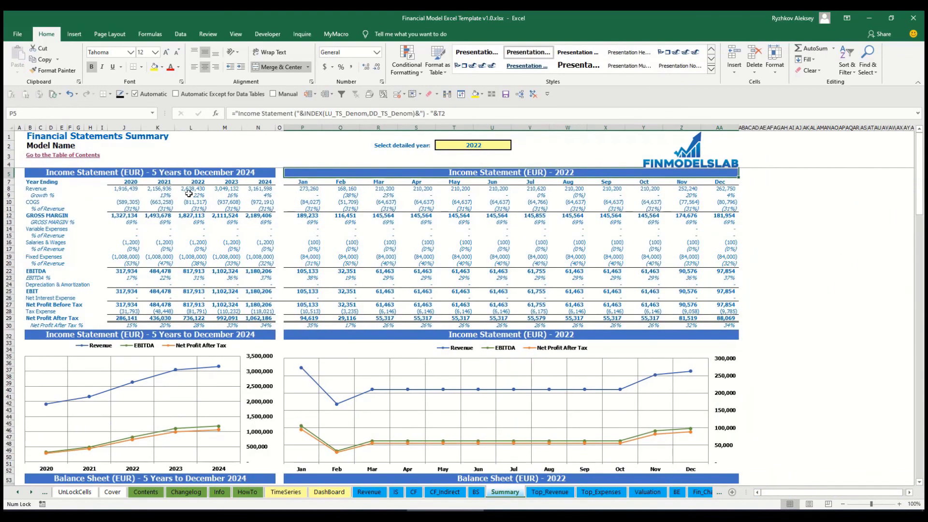
Set the dashboard's corporate tax rate to 15% and check the Tax Expense row of the income statement.
click(329, 492)
click(332, 196)
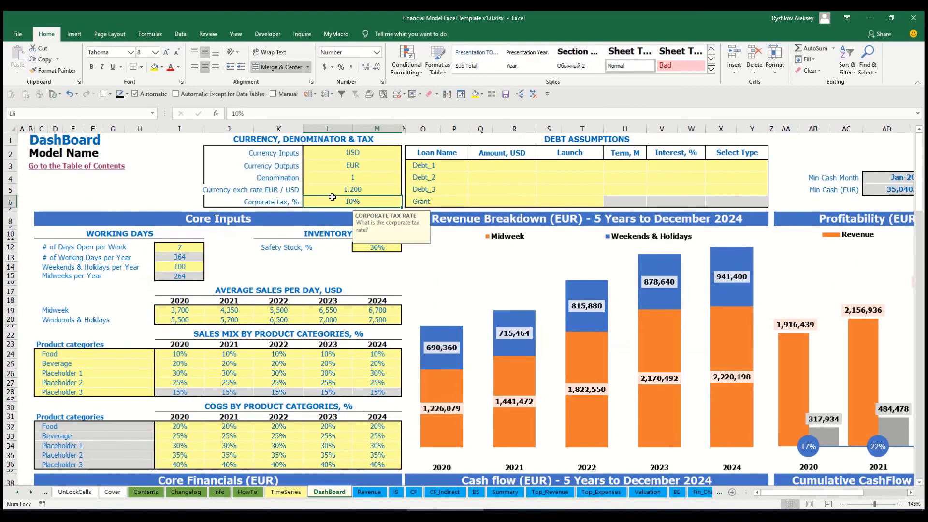
text(15)
key(Return)
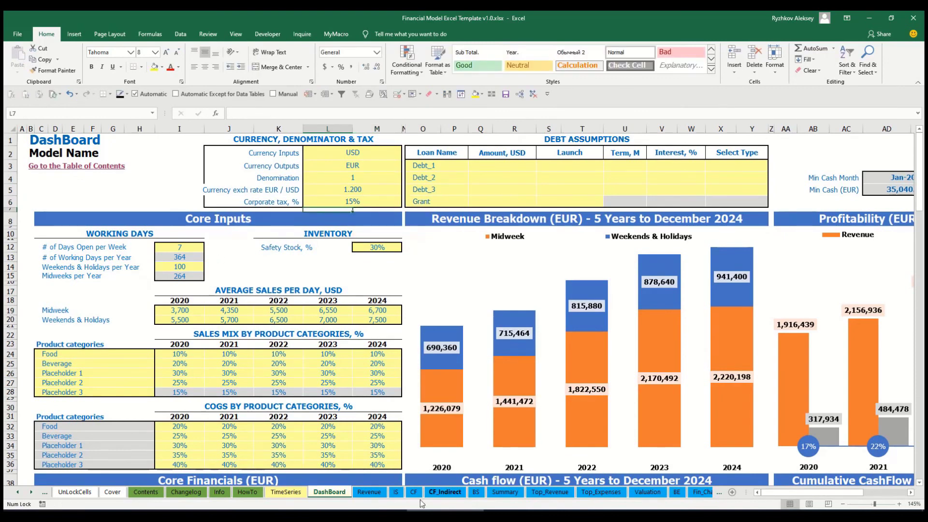
click(396, 492)
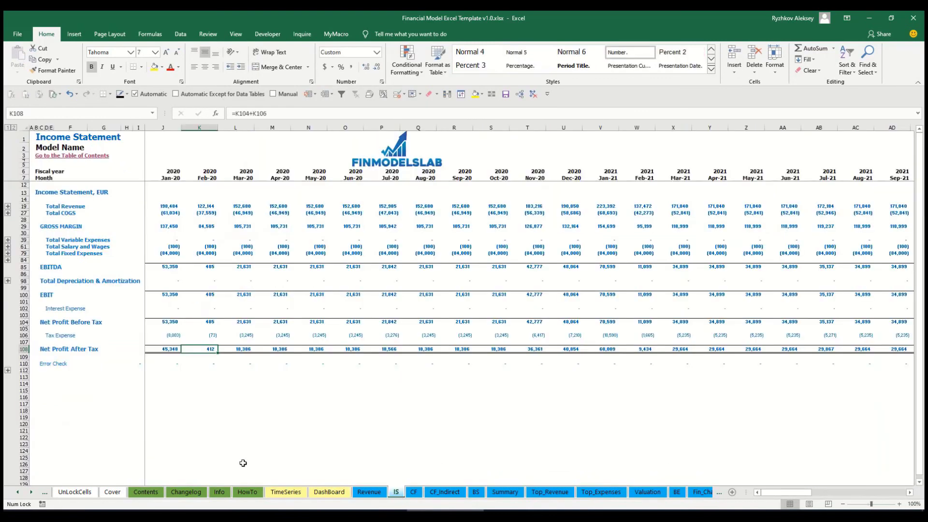
click(24, 335)
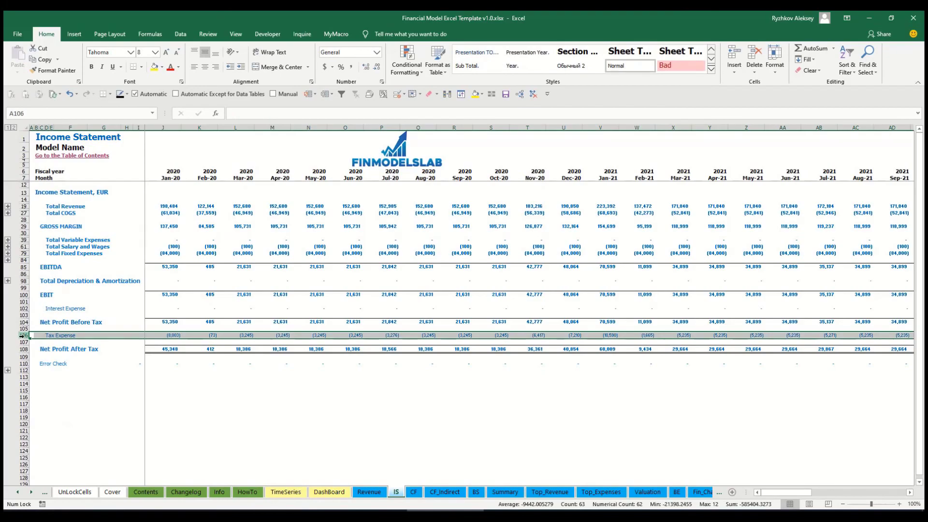